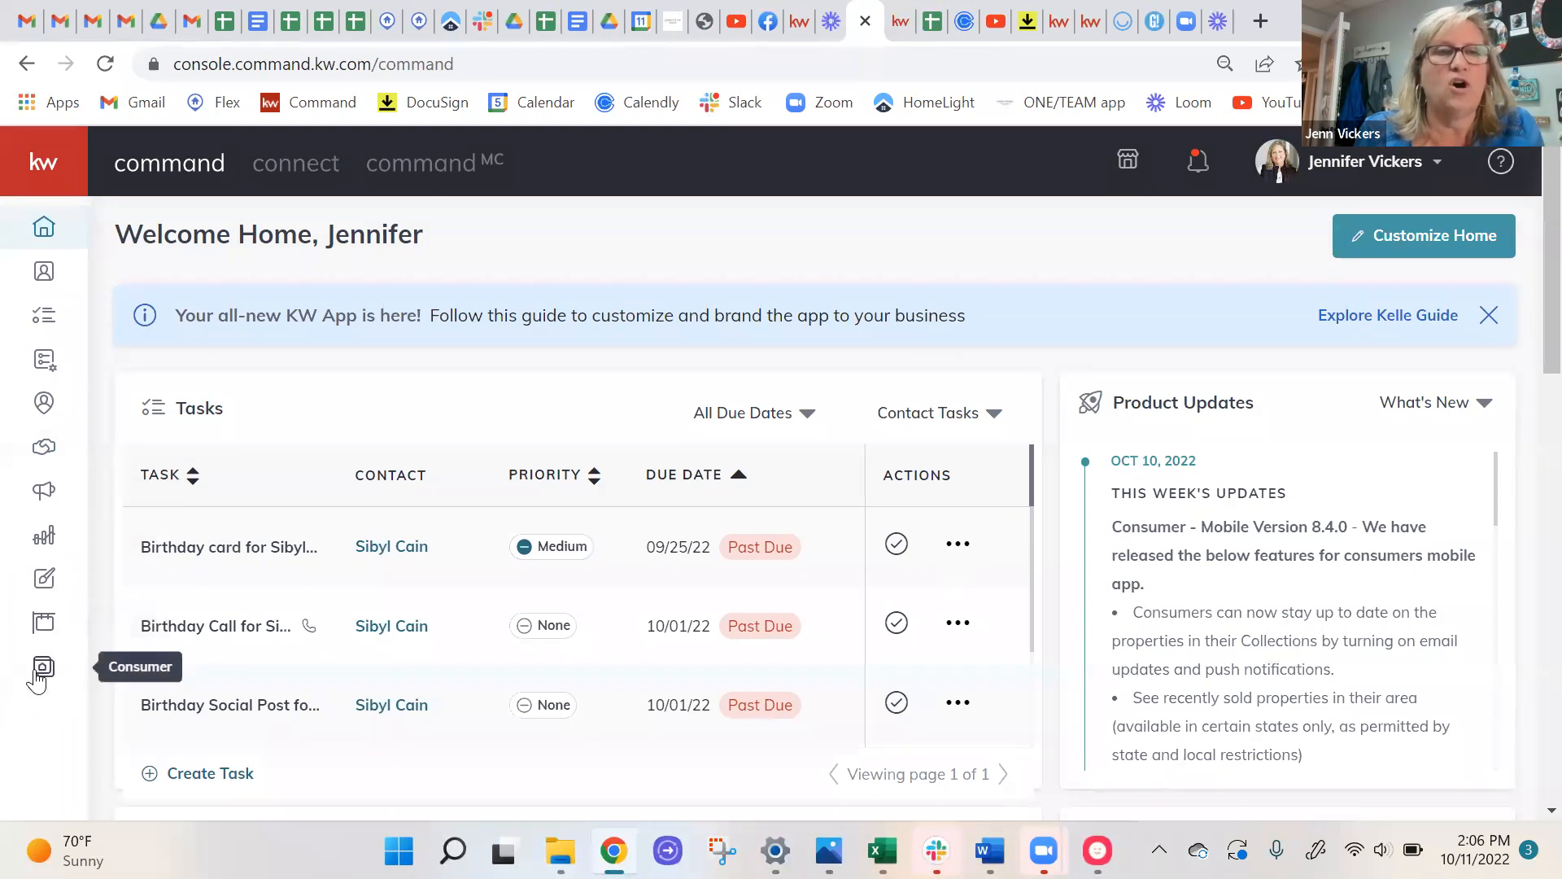
# Review the agent site's URL settings in the Consumer section and return to the list of agent site pages.
pyautogui.click(45, 667)
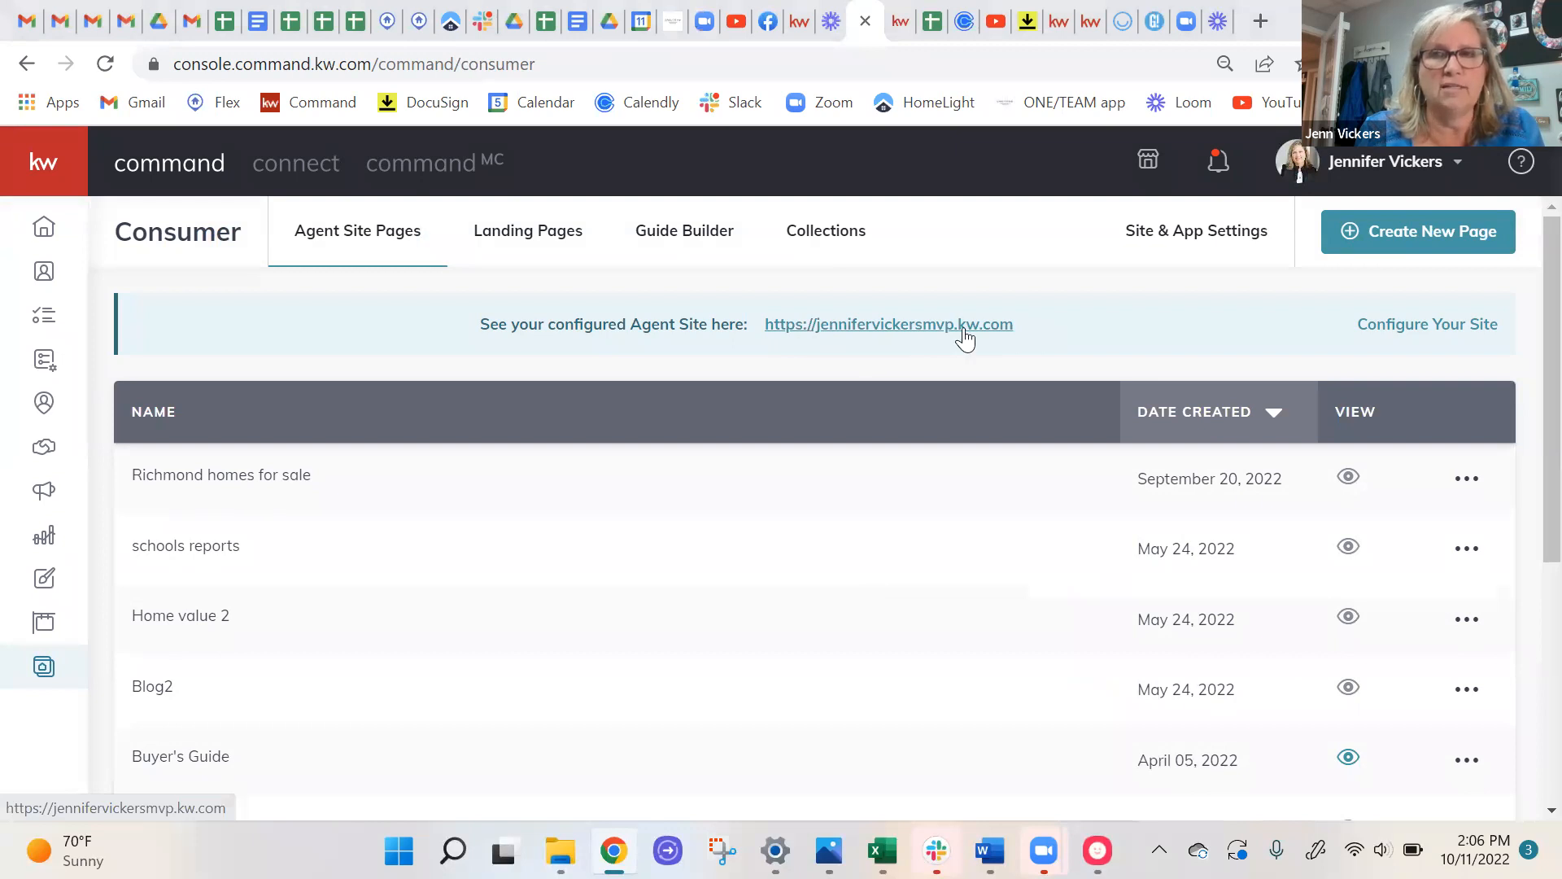
pyautogui.click(1149, 249)
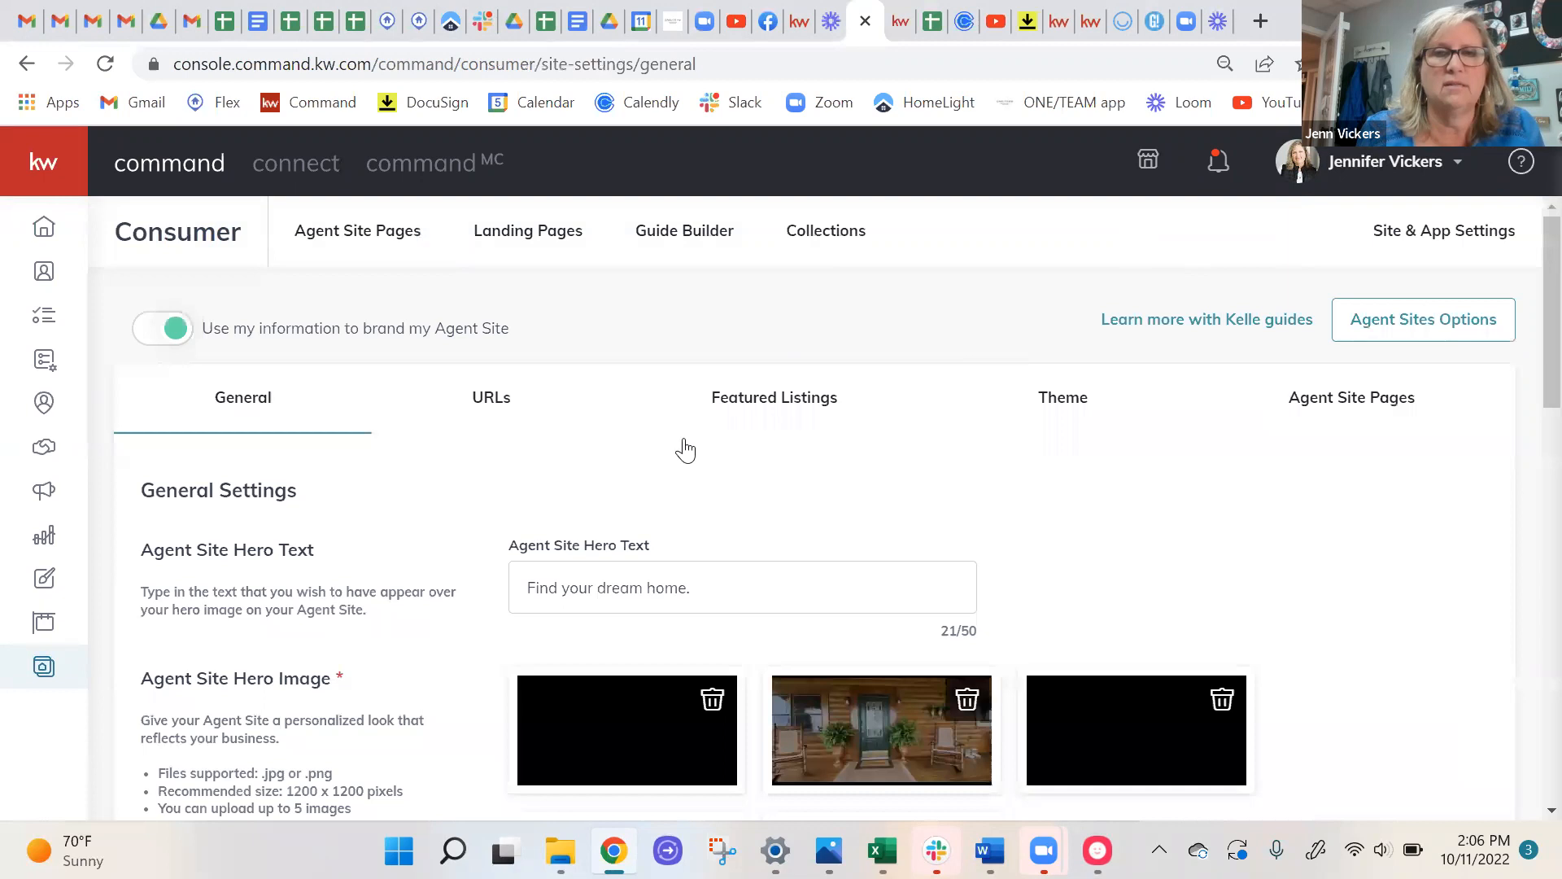
pyautogui.click(499, 409)
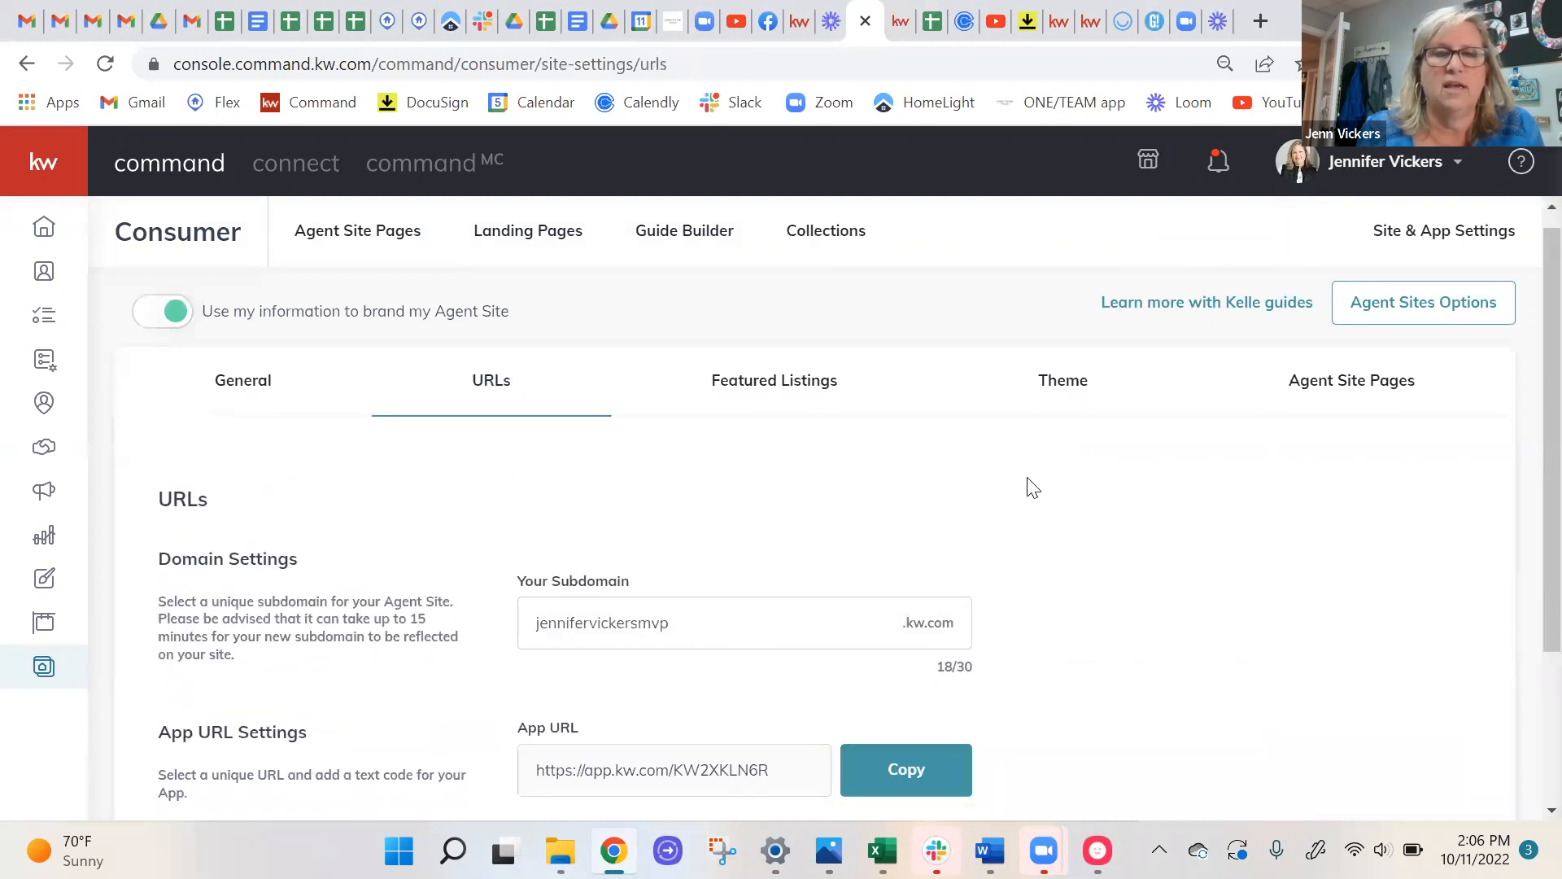
pyautogui.scroll(-1, 574, 445)
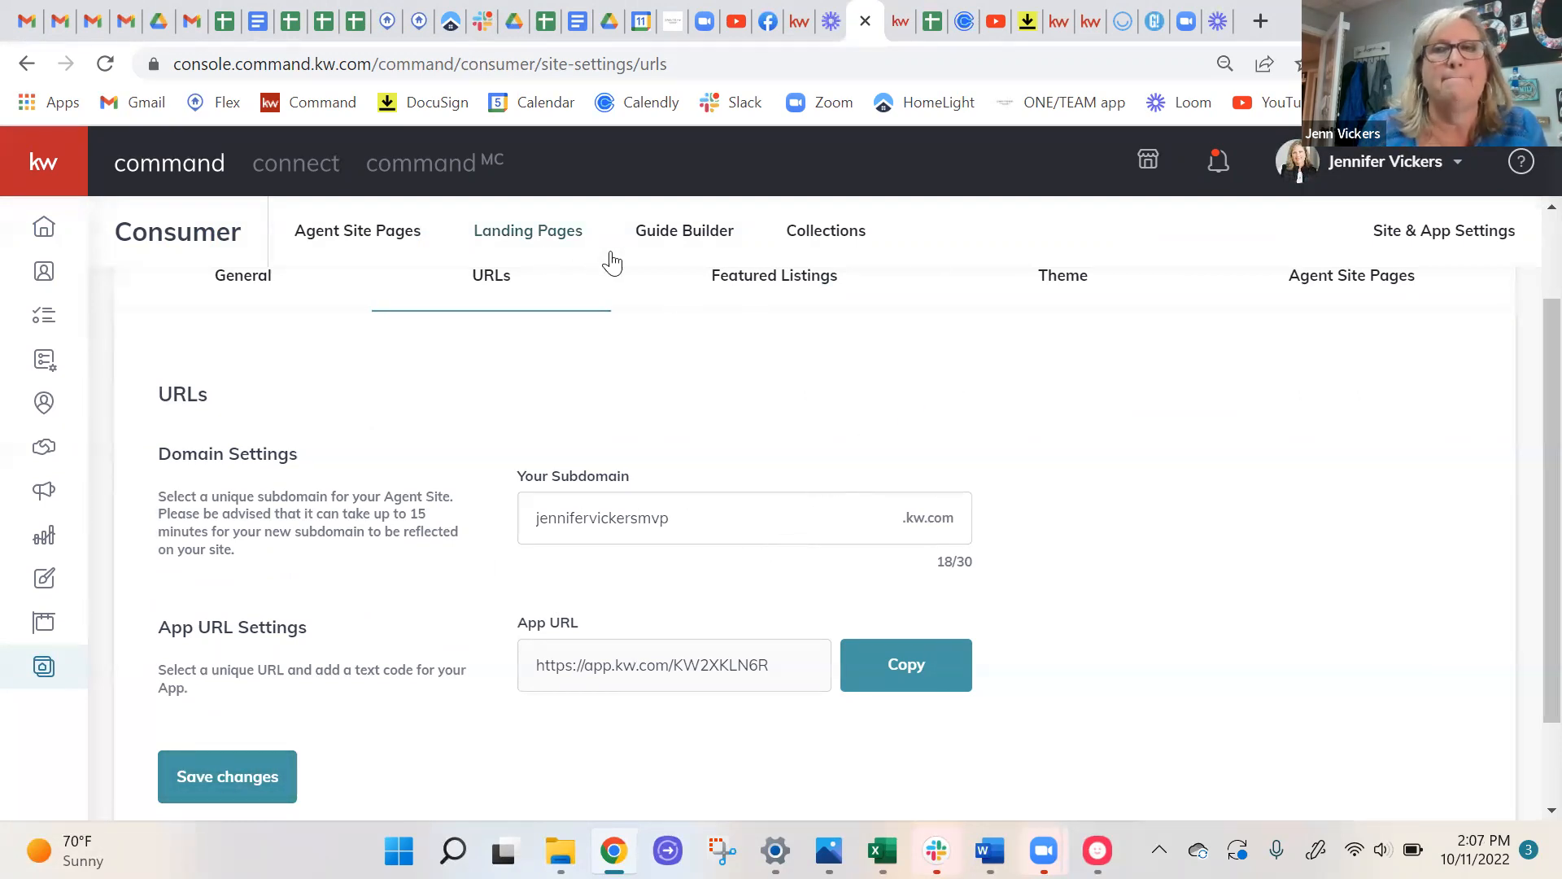
pyautogui.click(1426, 230)
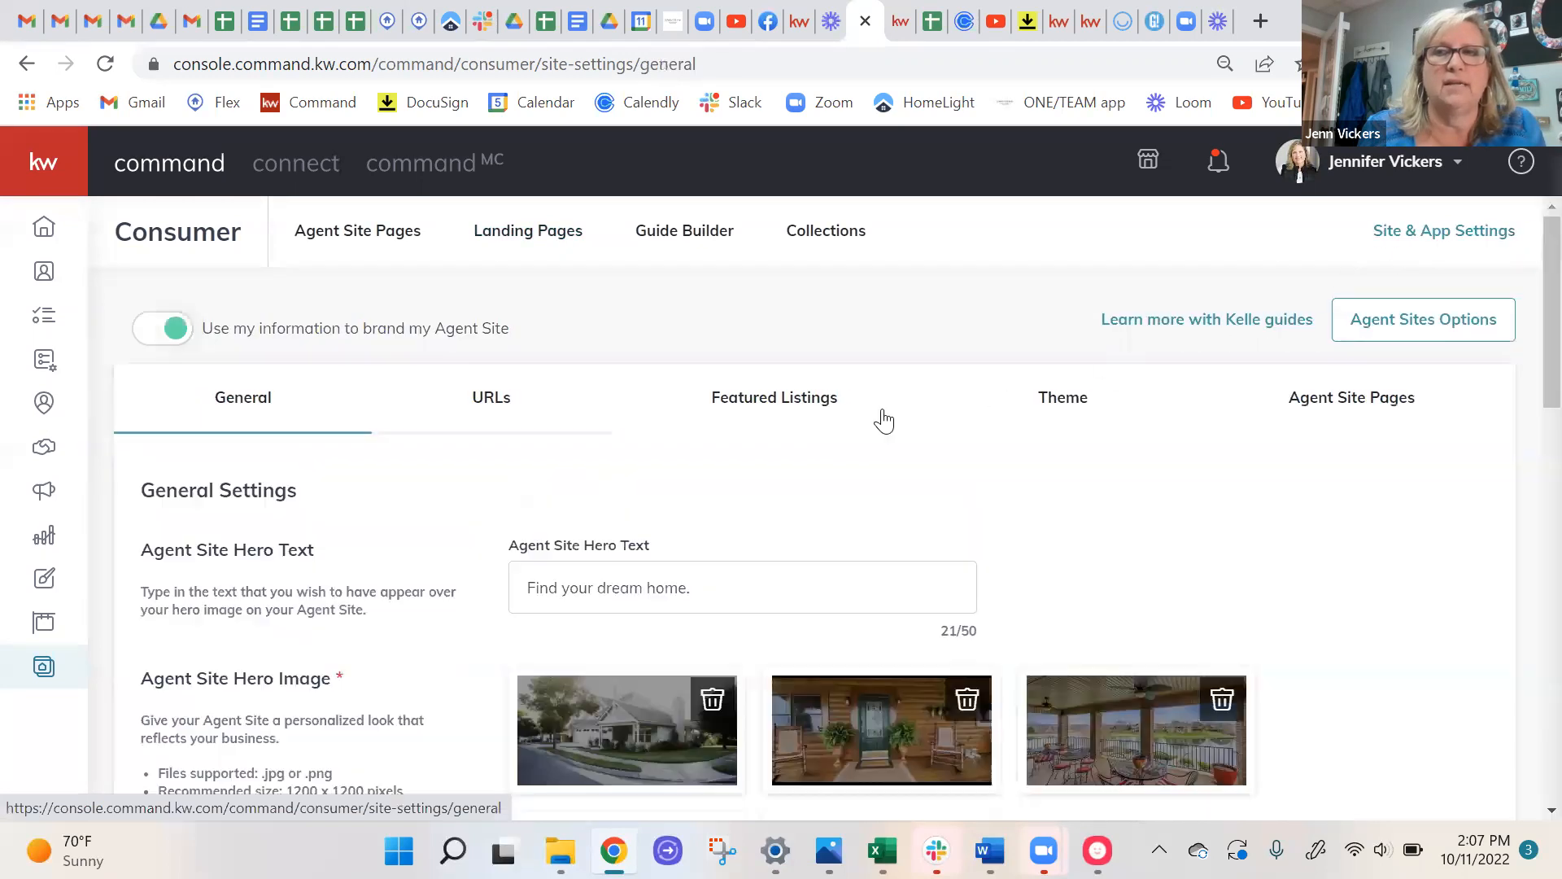
pyautogui.click(371, 238)
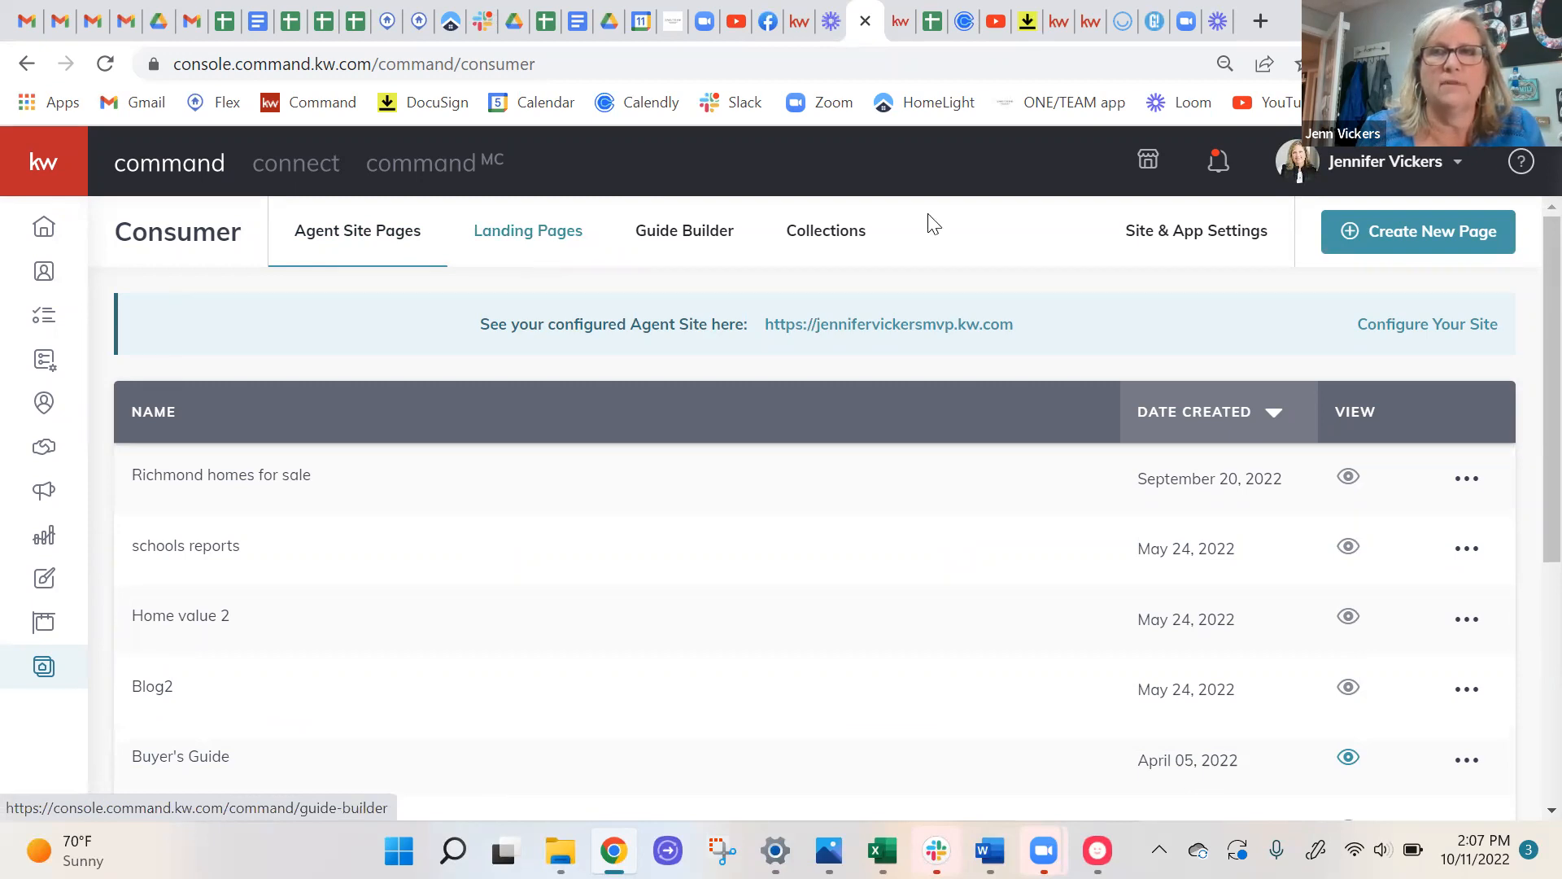
# Open the Mortgage Calculator page on the live MVP Team agent site and examine its inputs, loan breakdown and payment details.
pyautogui.click(1060, 16)
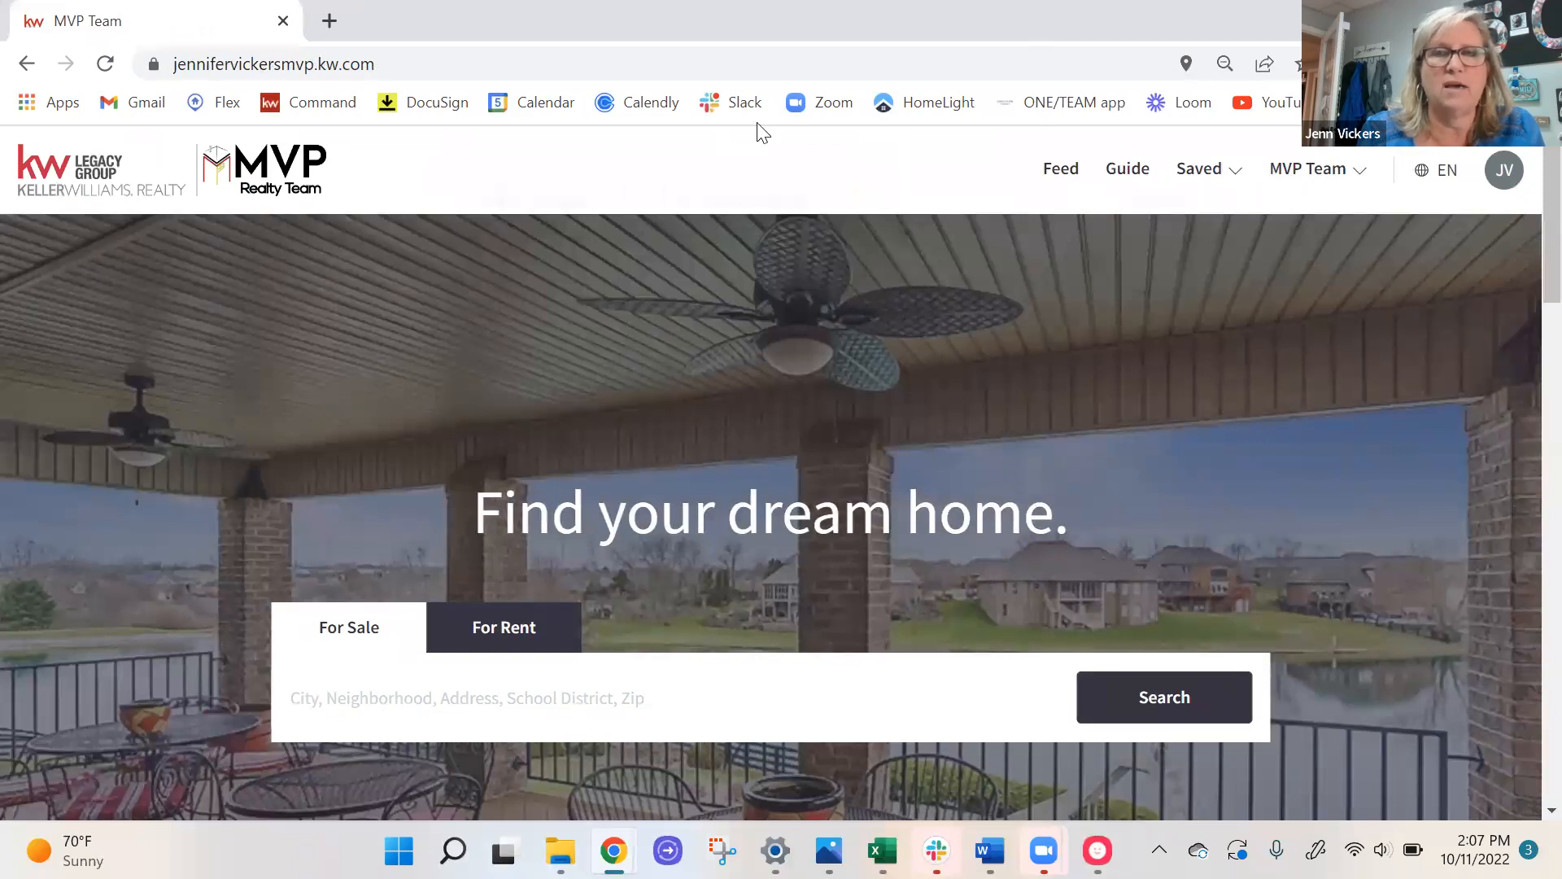
pyautogui.click(1312, 172)
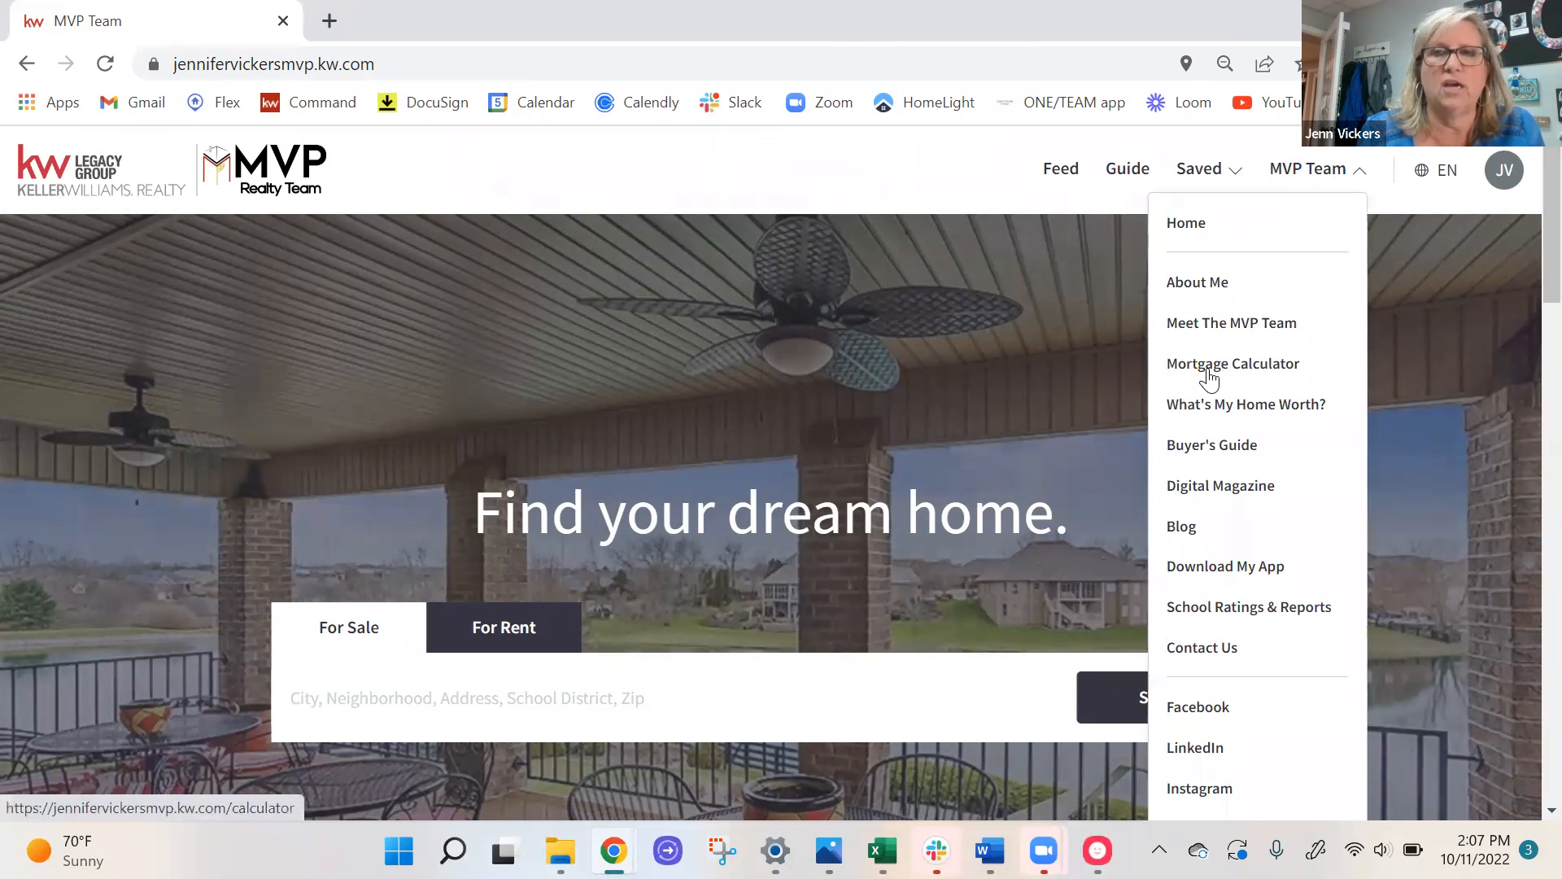
pyautogui.click(1208, 376)
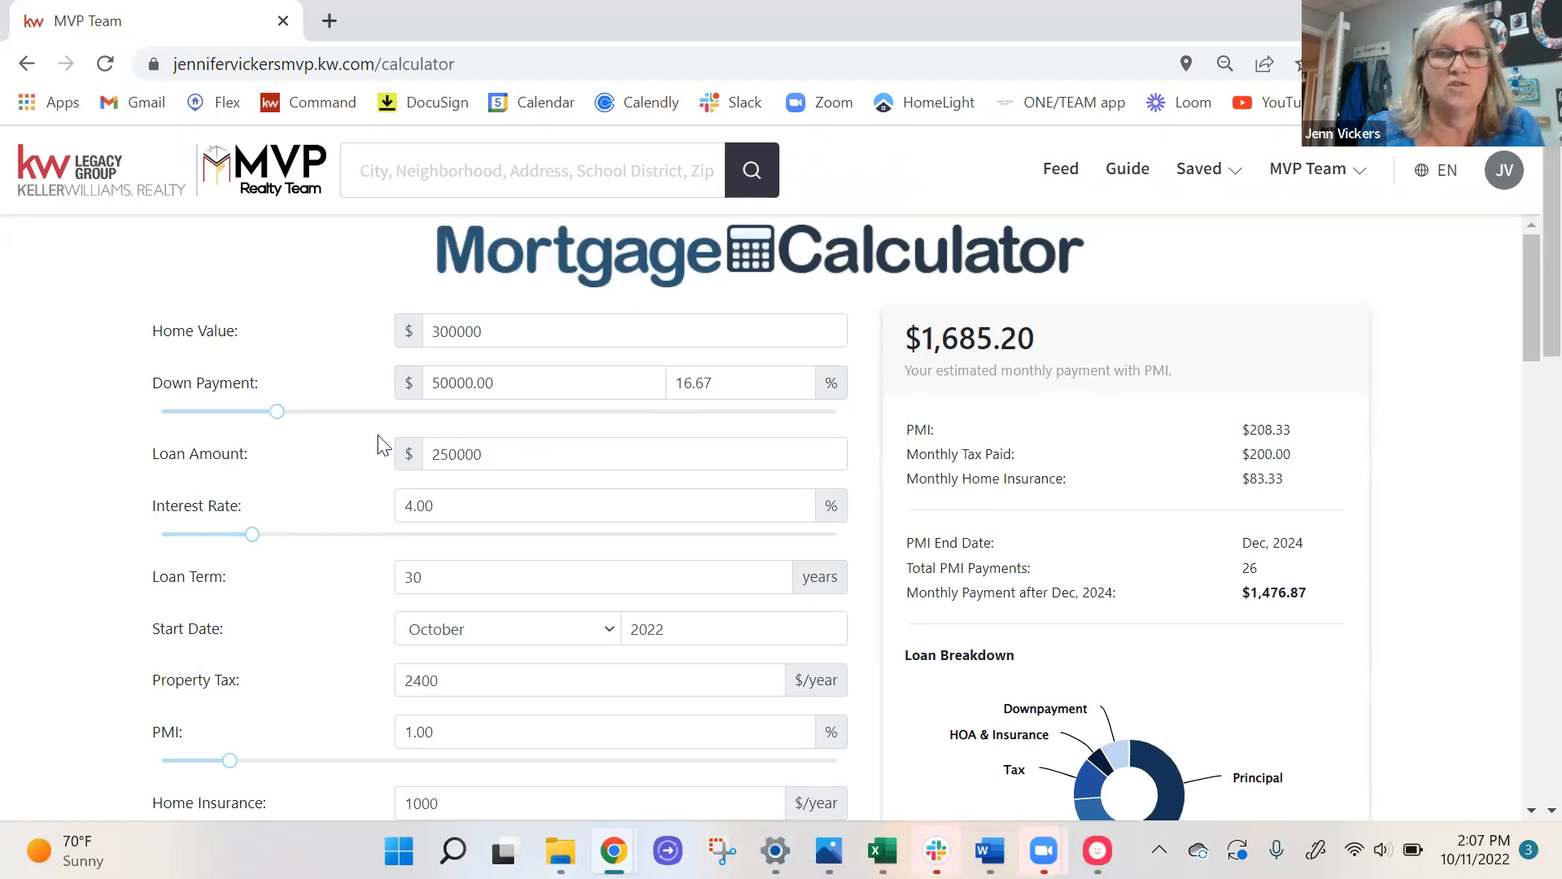
pyautogui.scroll(-3, 442, 657)
pyautogui.scroll(3, 442, 661)
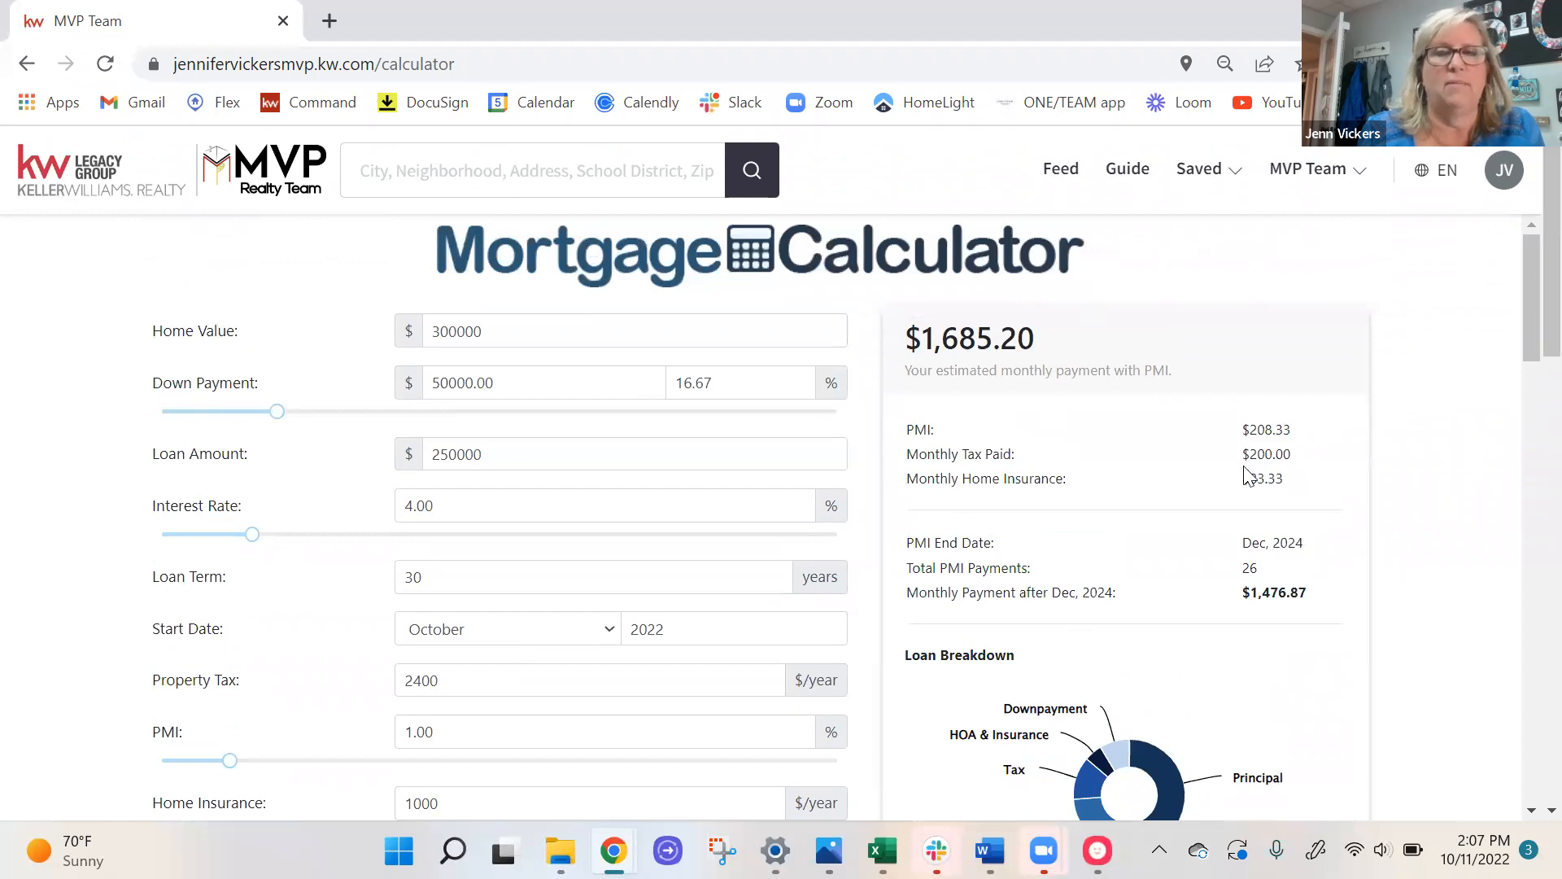
pyautogui.scroll(-4, 1351, 579)
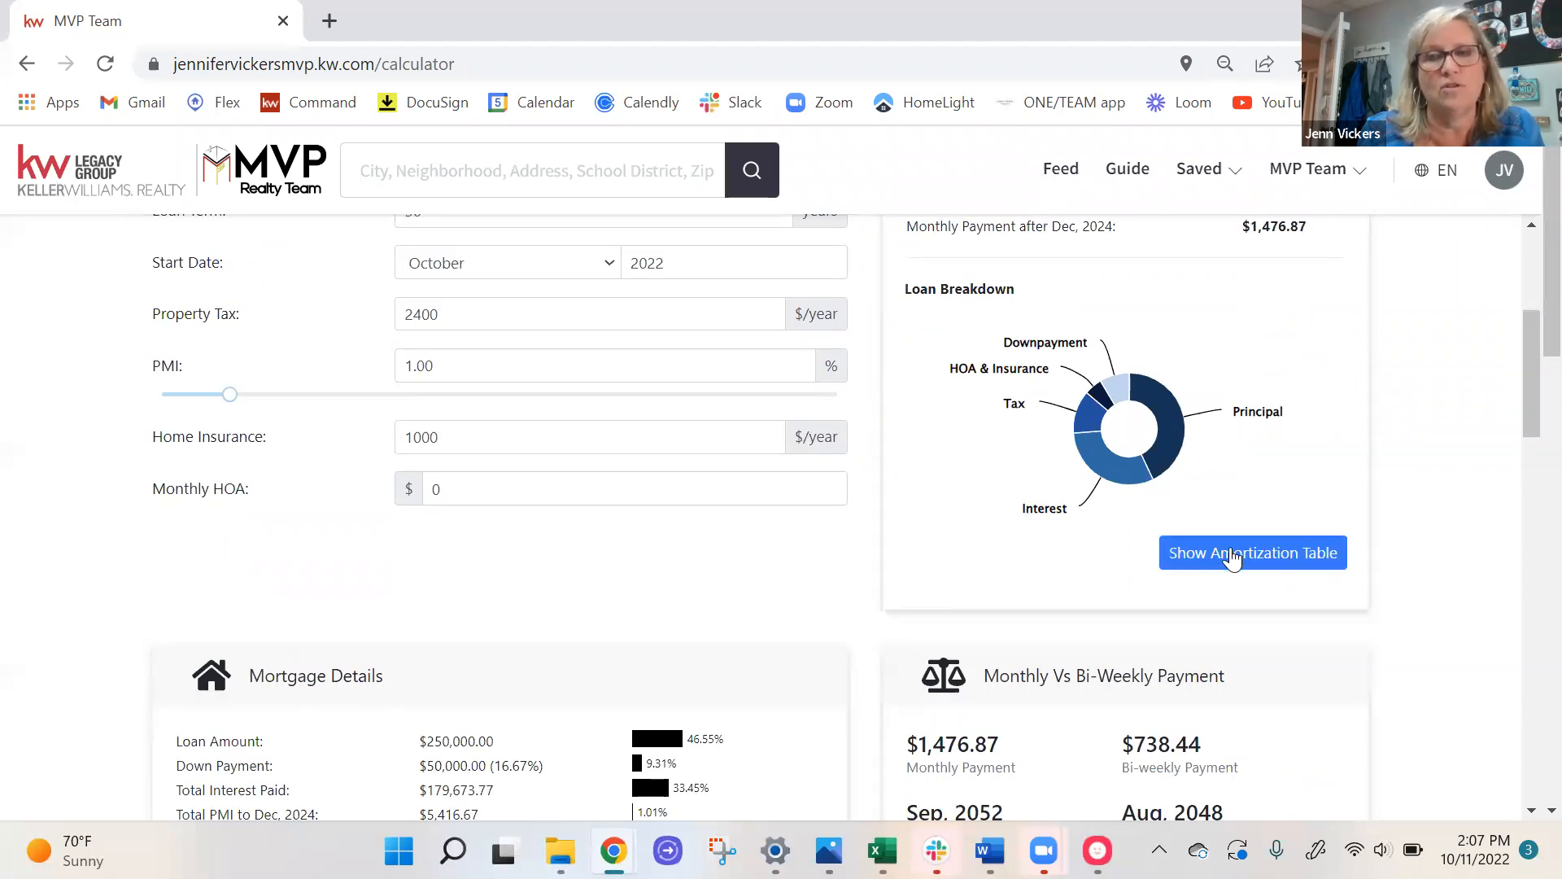
pyautogui.scroll(-3, 1241, 421)
pyautogui.scroll(-2, 1242, 430)
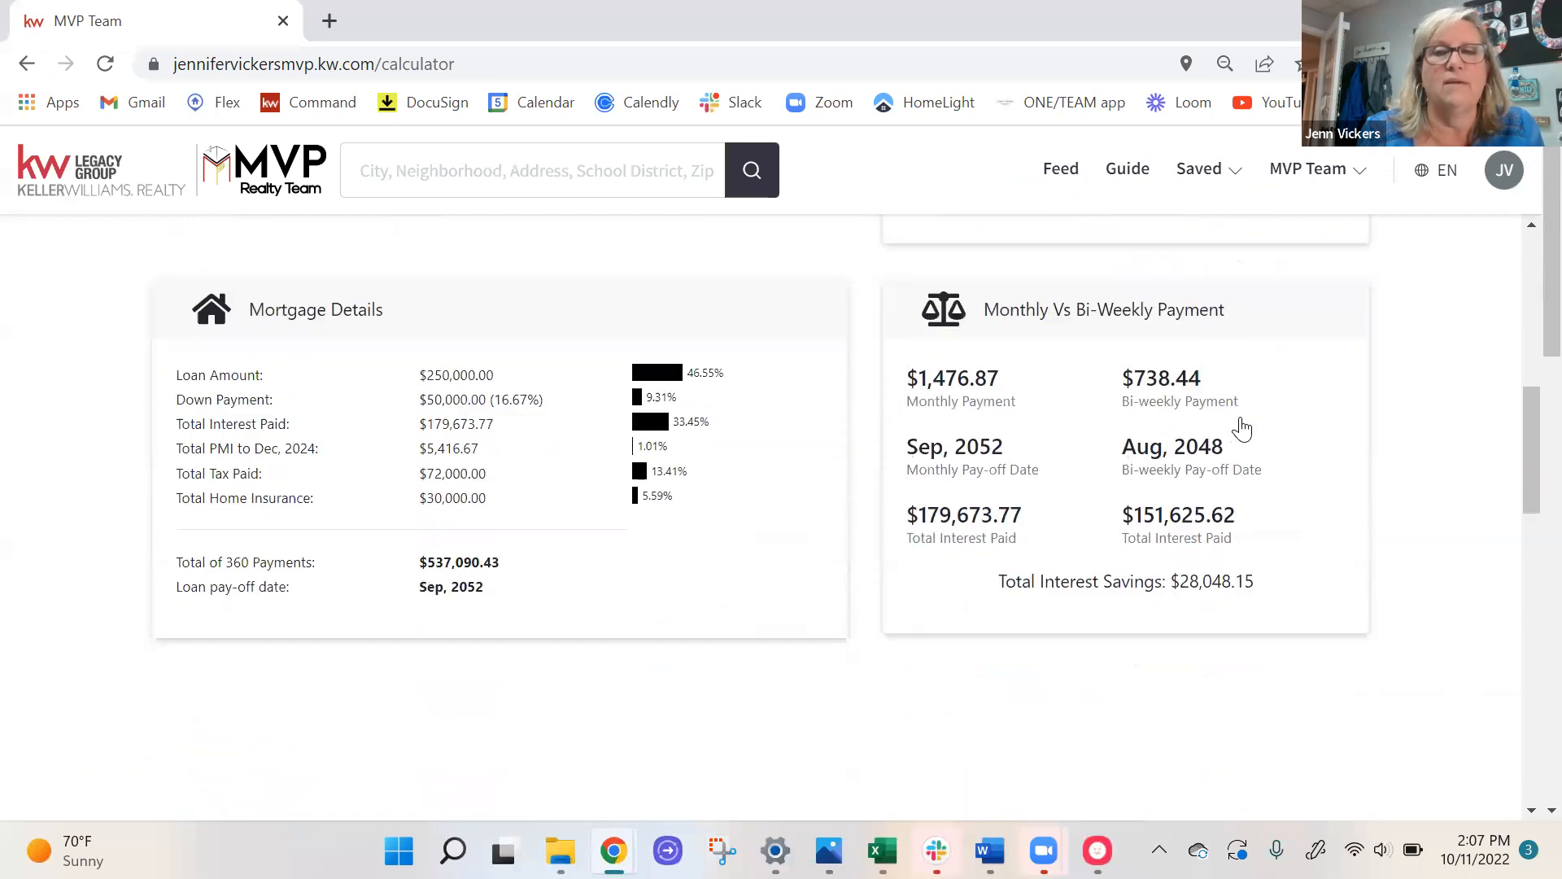
pyautogui.scroll(10, 1242, 430)
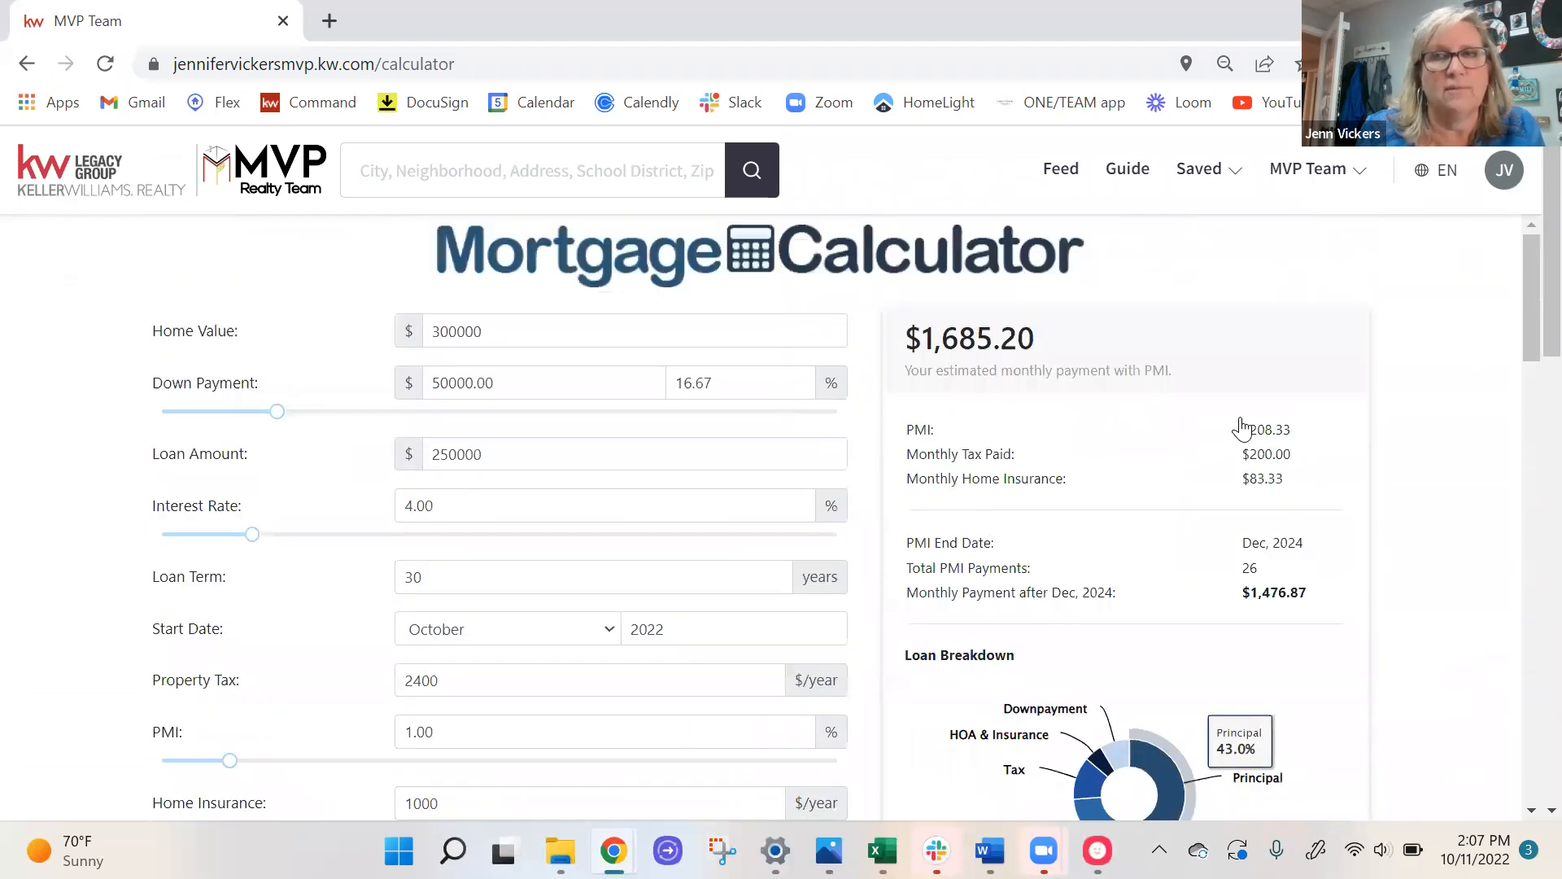
# Open the School Ratings & Reports page of the agent site and examine its school map.
pyautogui.click(1296, 171)
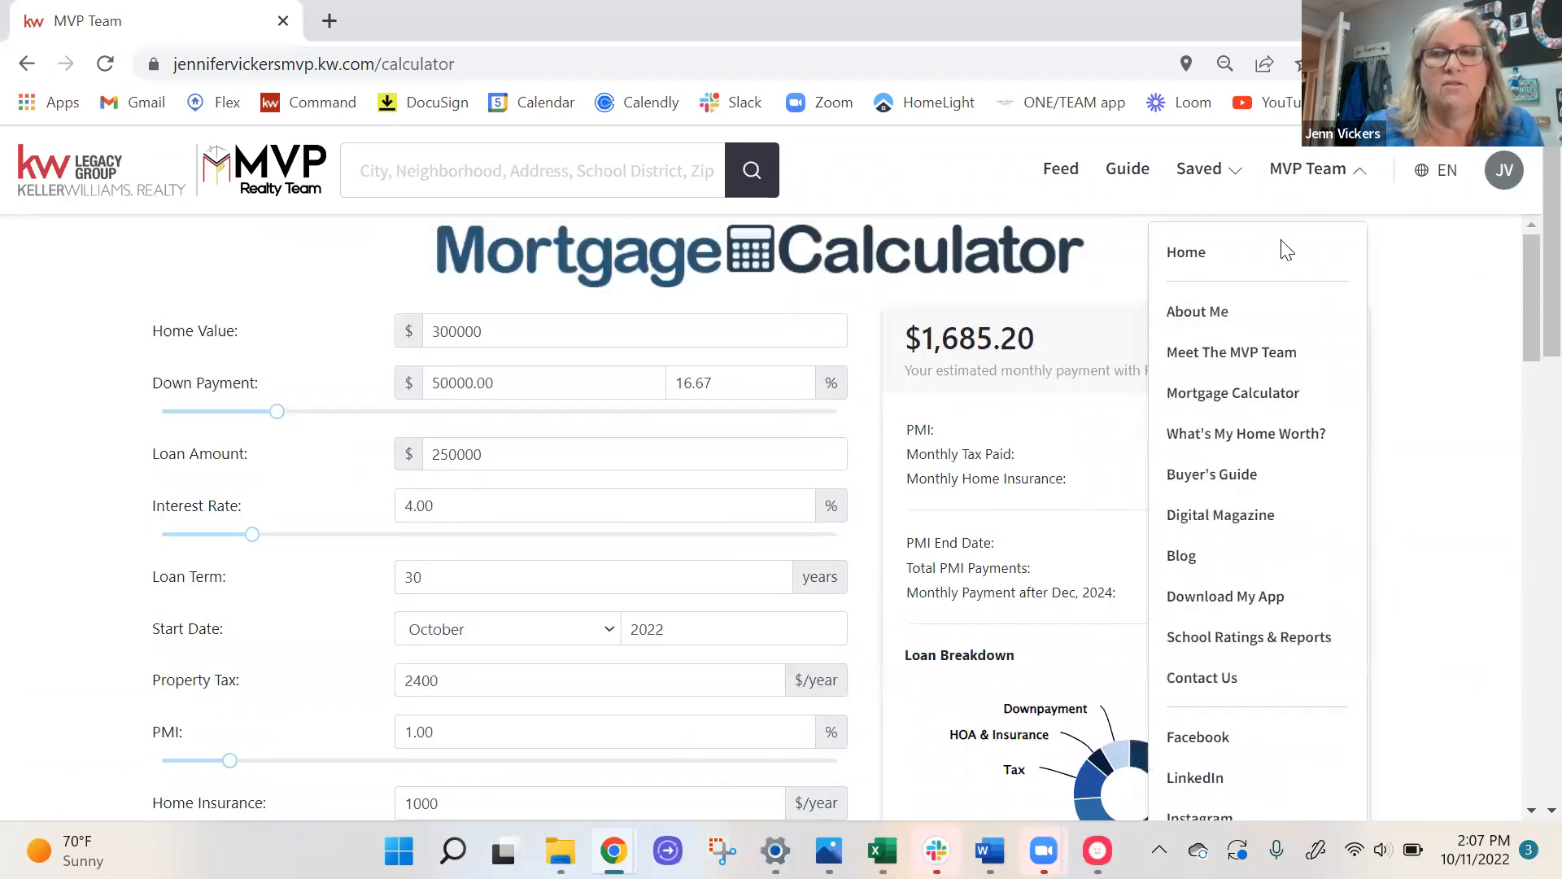
pyautogui.click(1195, 640)
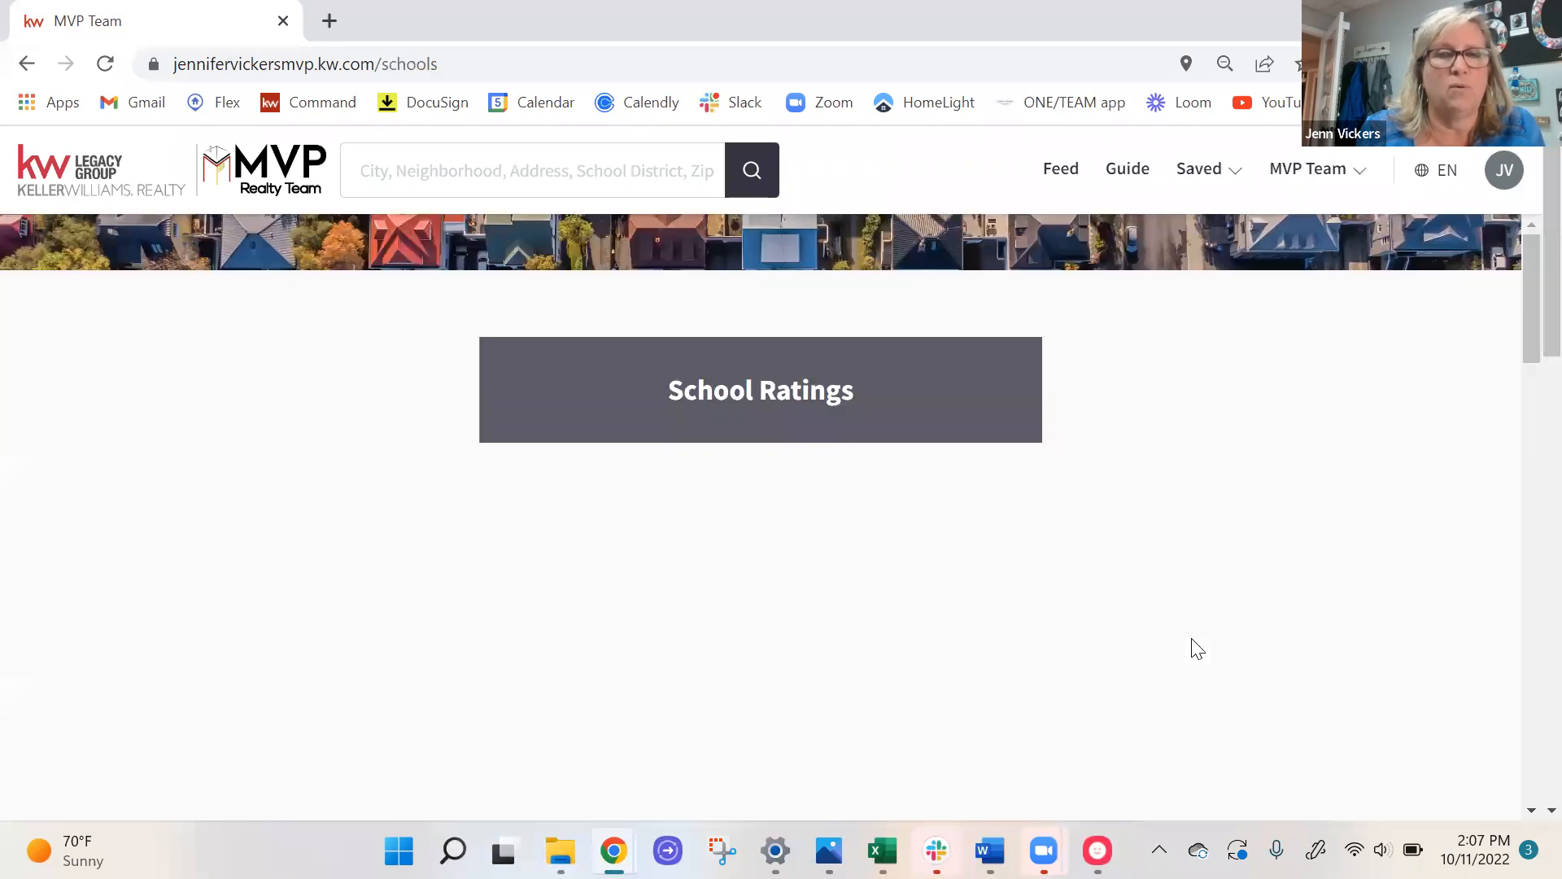
pyautogui.scroll(-4, 1196, 574)
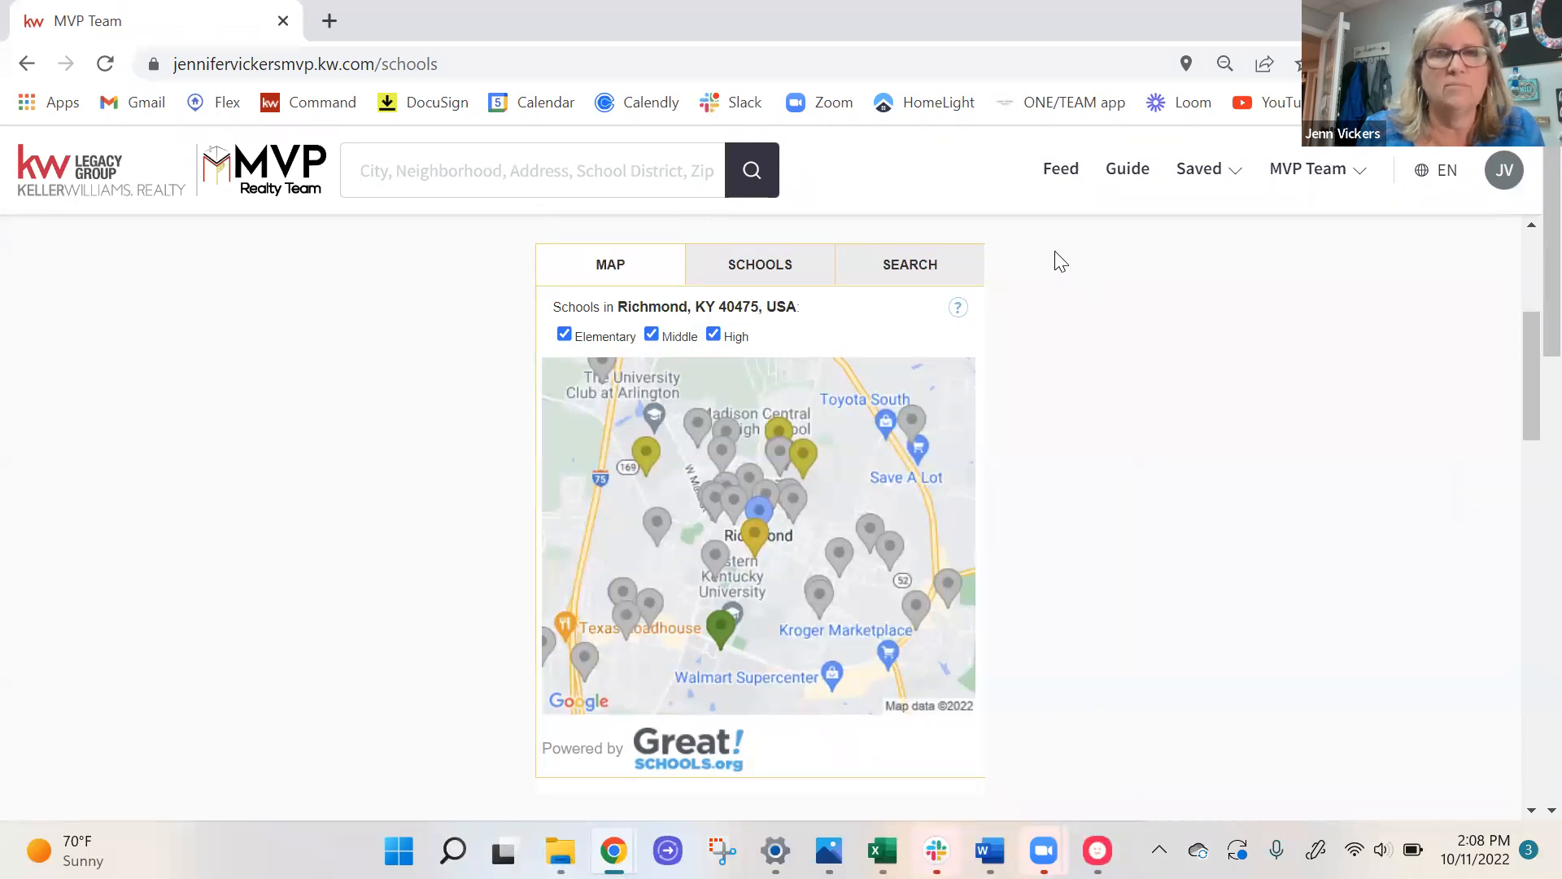
pyautogui.scroll(5, 1201, 439)
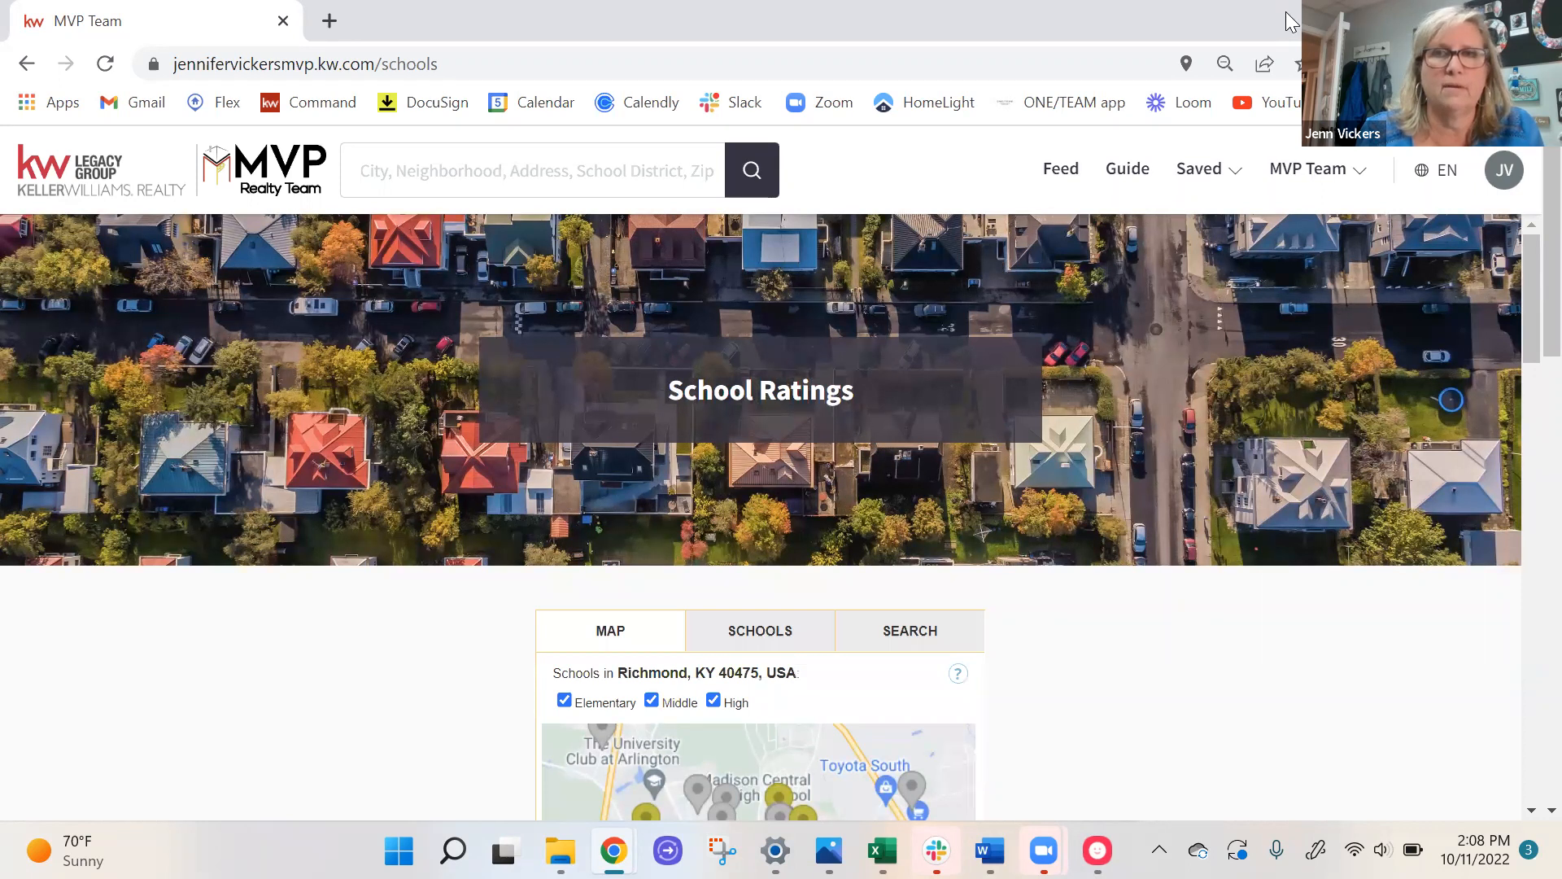
# Return to the Consumer section of Command and create a new sub-page on the agent site.
pyautogui.click(818, 18)
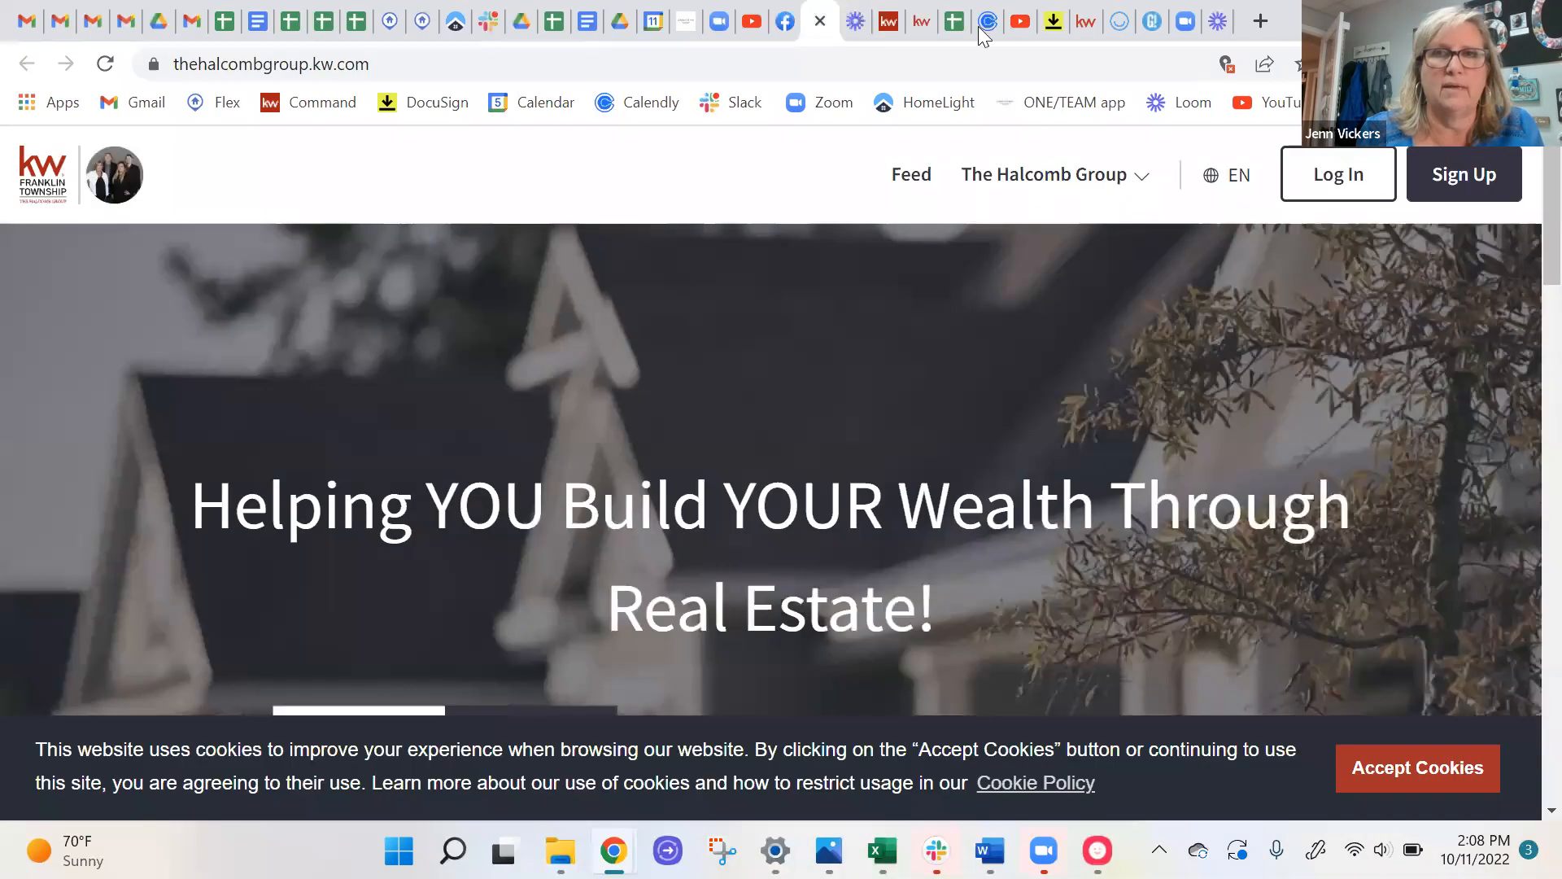
pyautogui.click(892, 23)
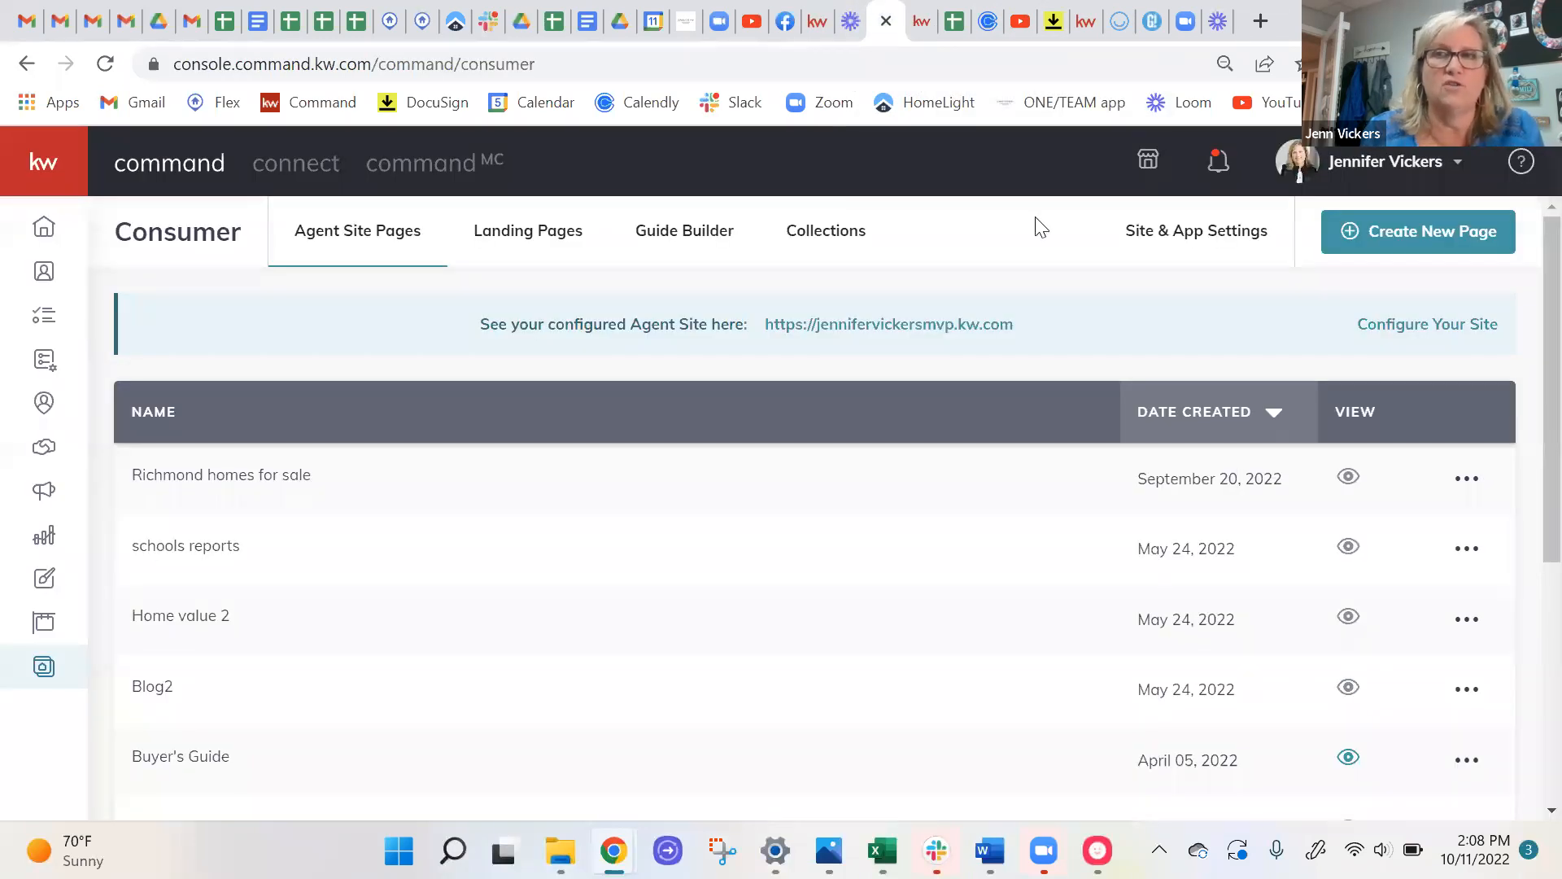
pyautogui.click(1425, 237)
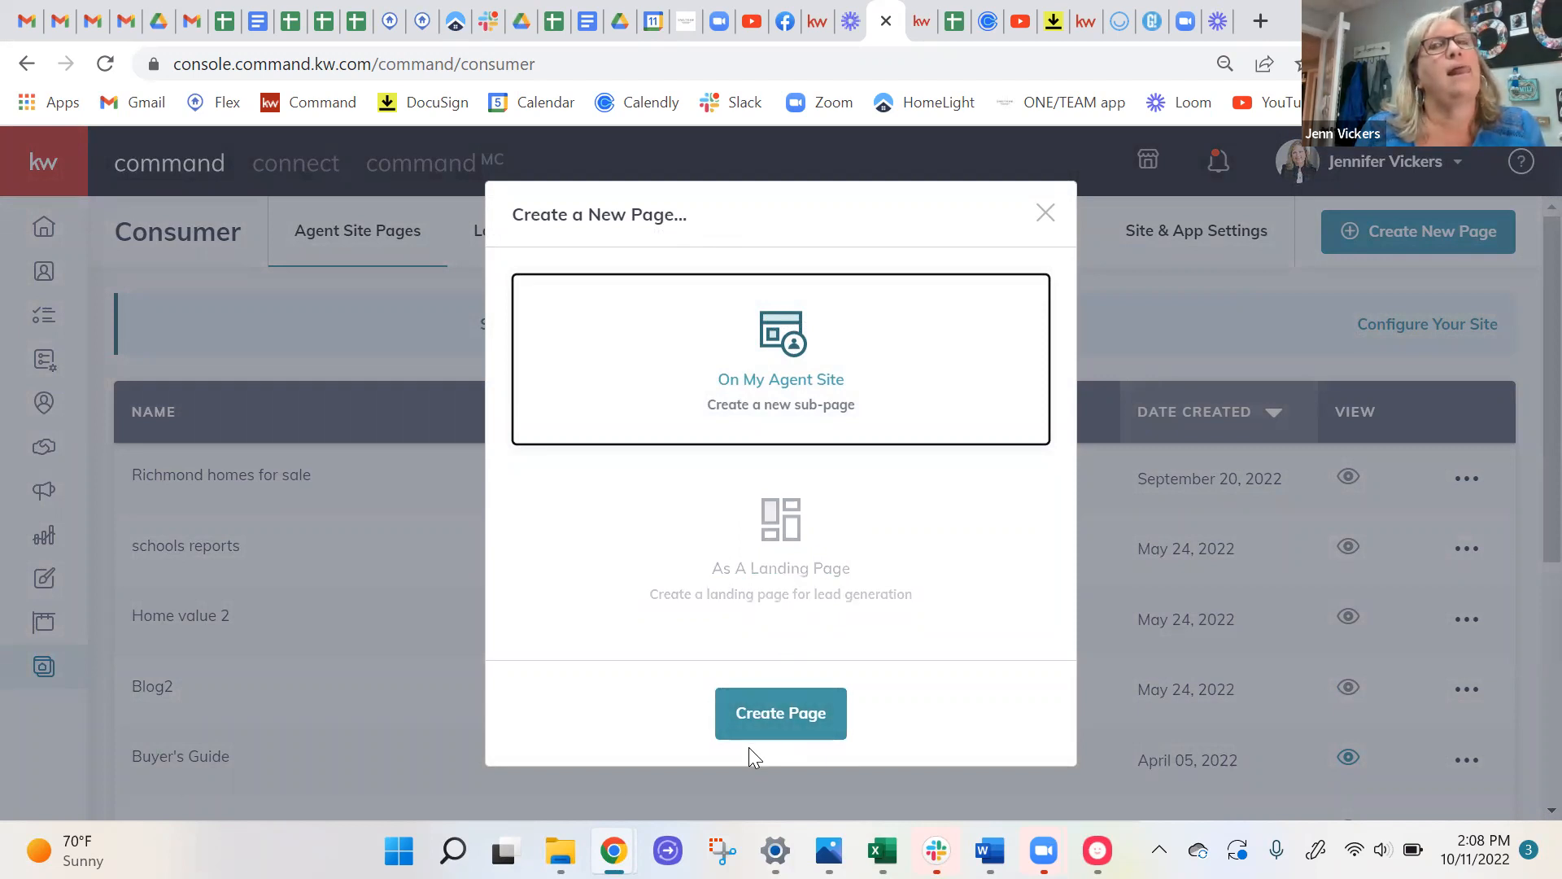
pyautogui.click(781, 719)
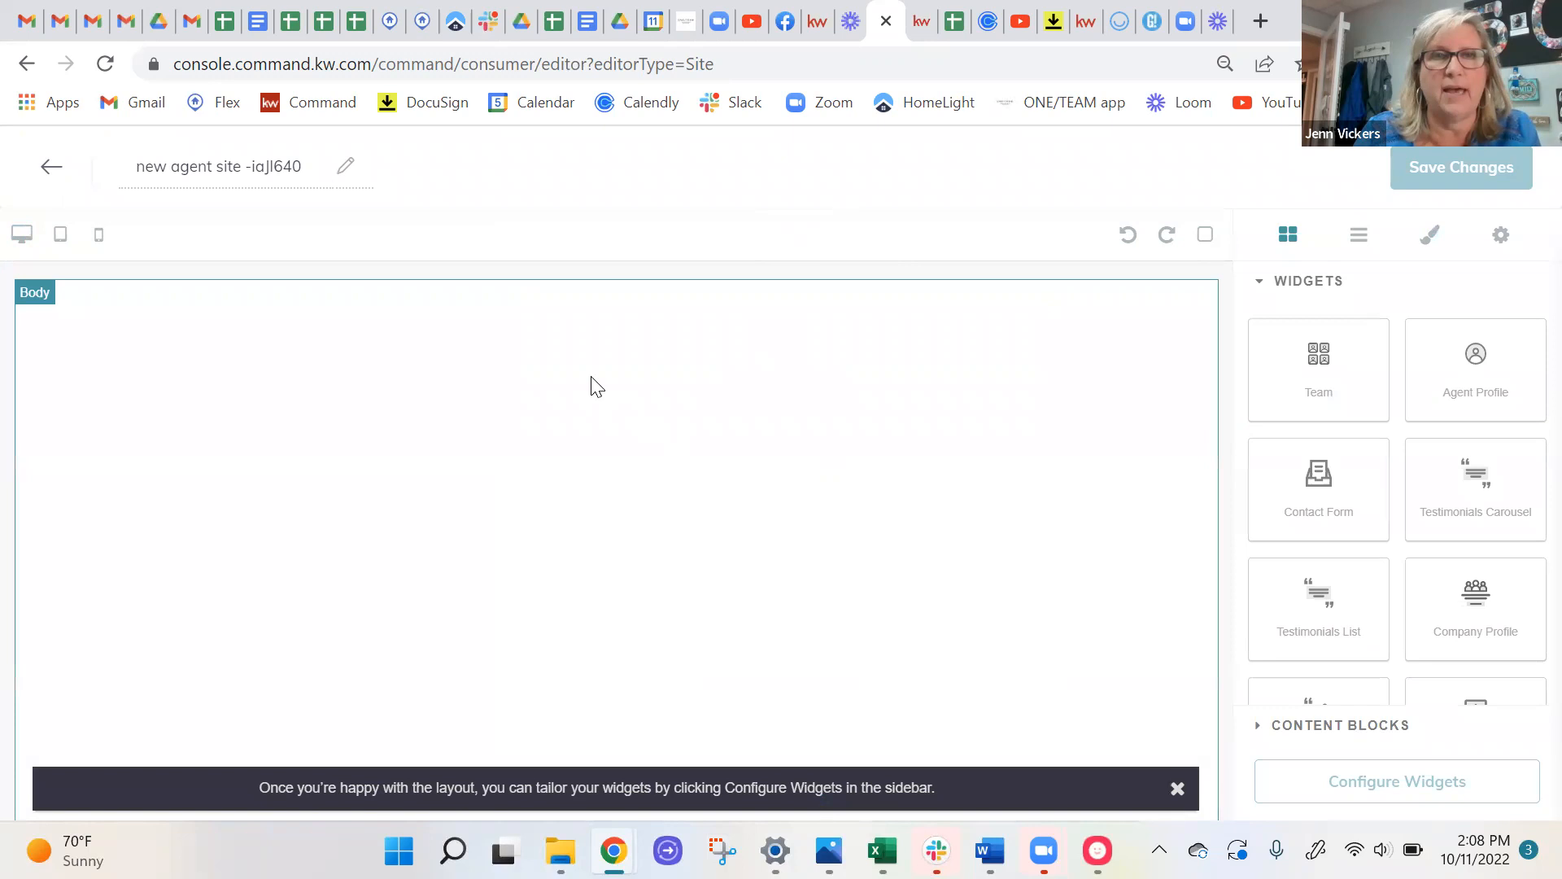
# Rename the new agent site page as Home Valuation.
pyautogui.moveTo(135, 166); pyautogui.dragTo(321, 157)
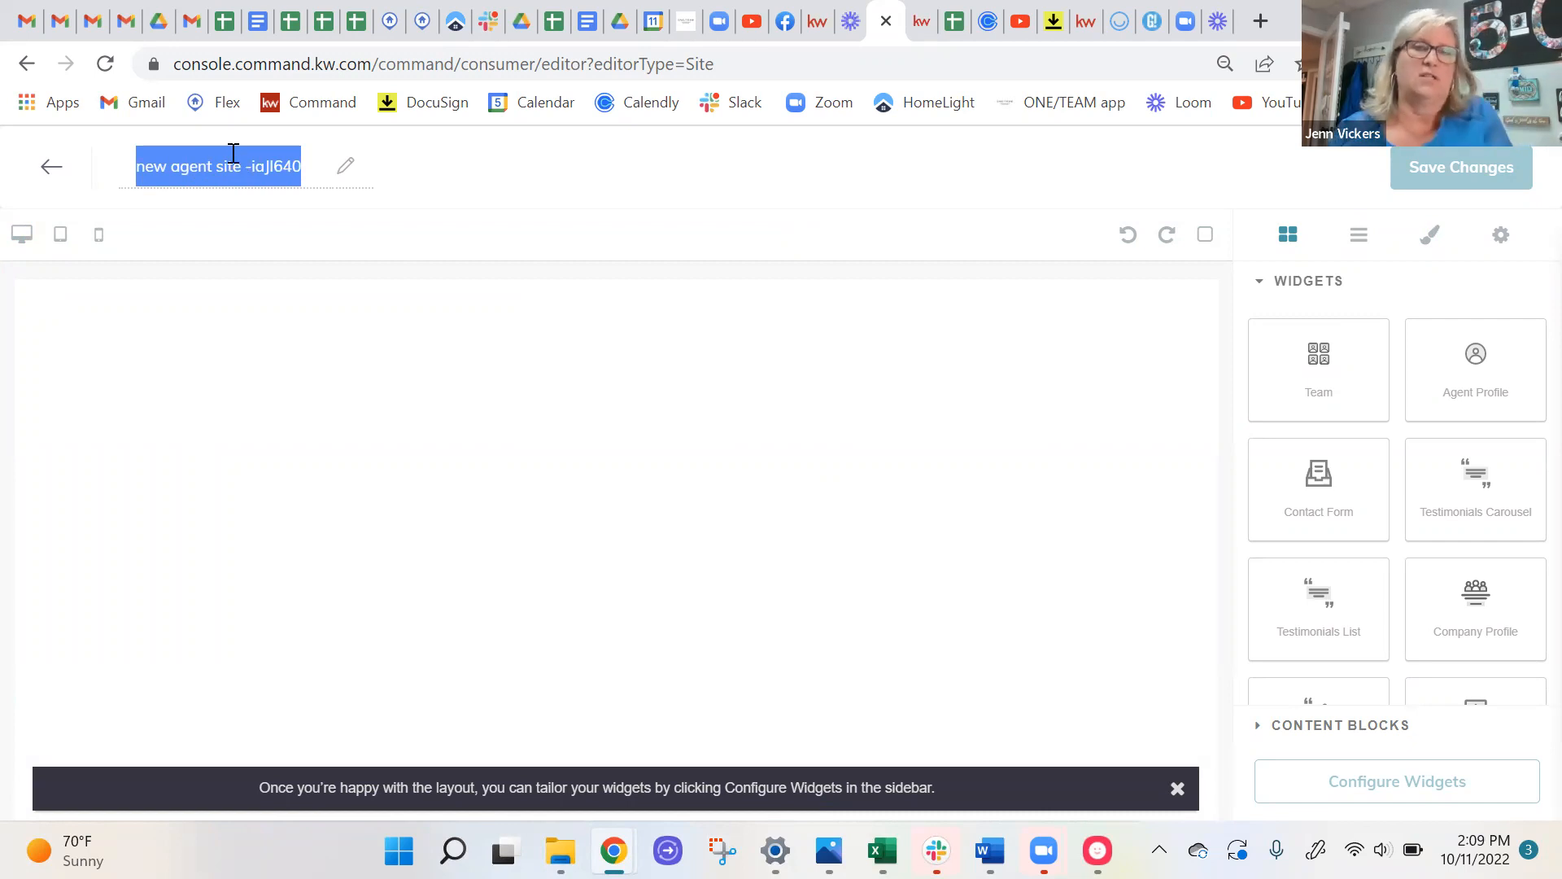
pyautogui.write('Hom')
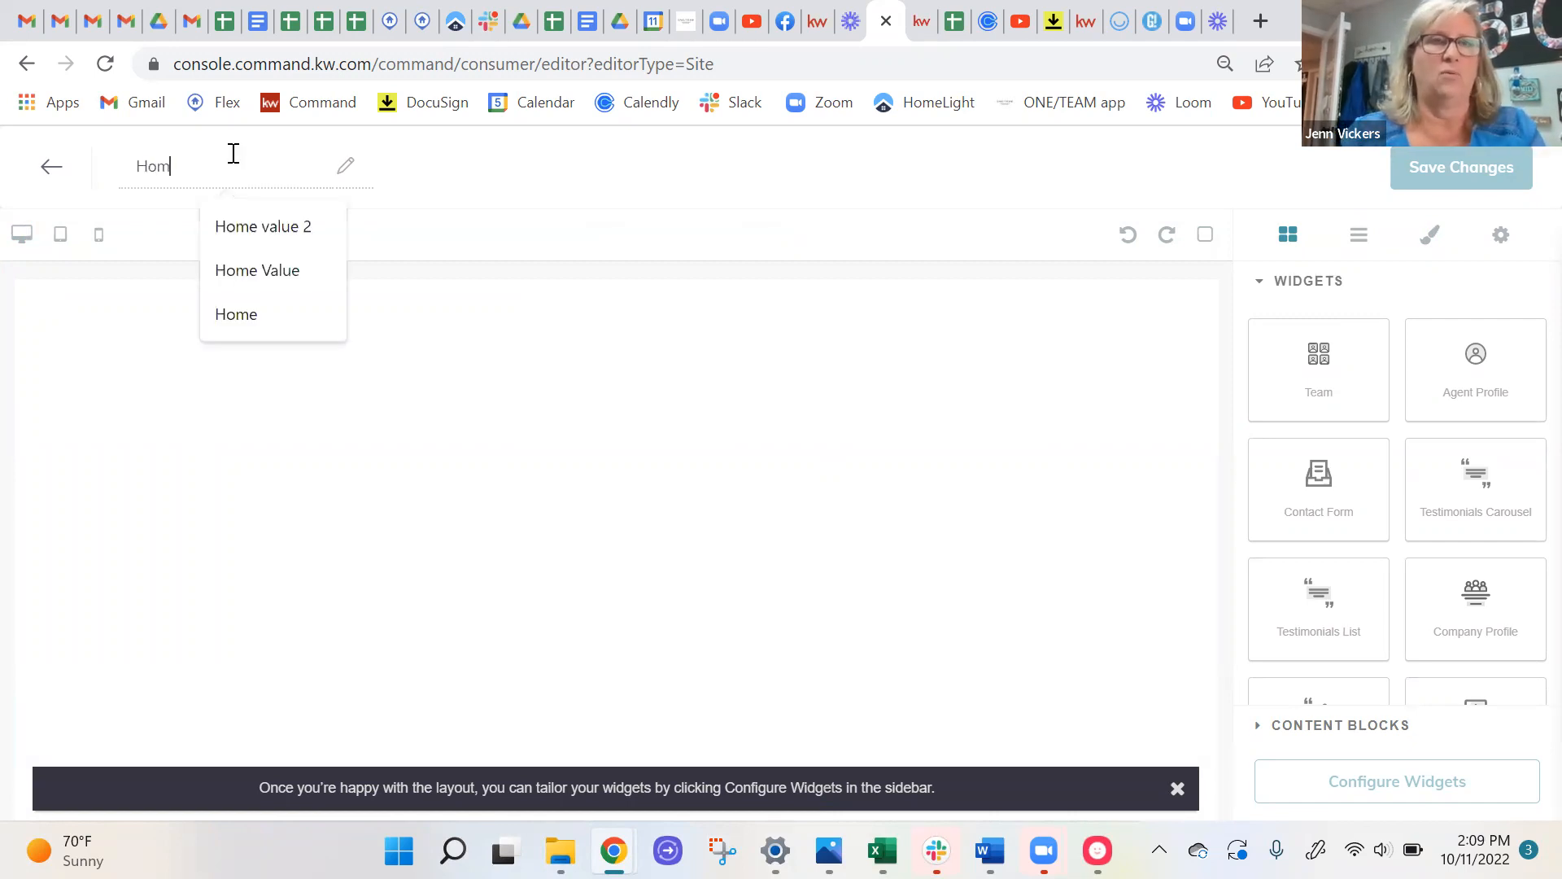
pyautogui.write('e Valuation')
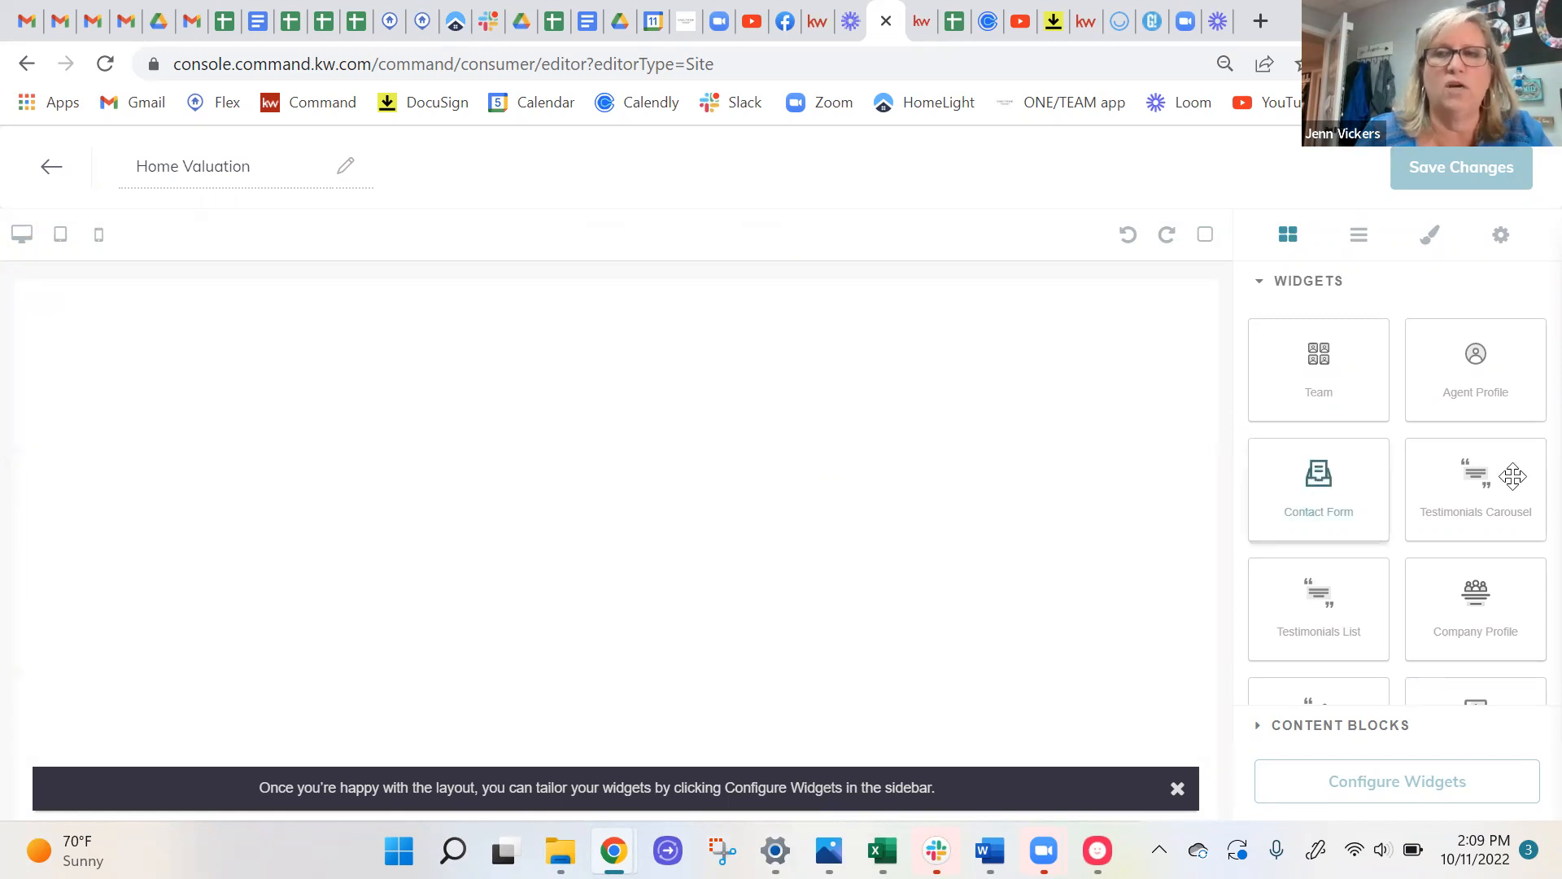
# Add a Text content block to the empty body of the page.
pyautogui.scroll(-2, 1430, 498)
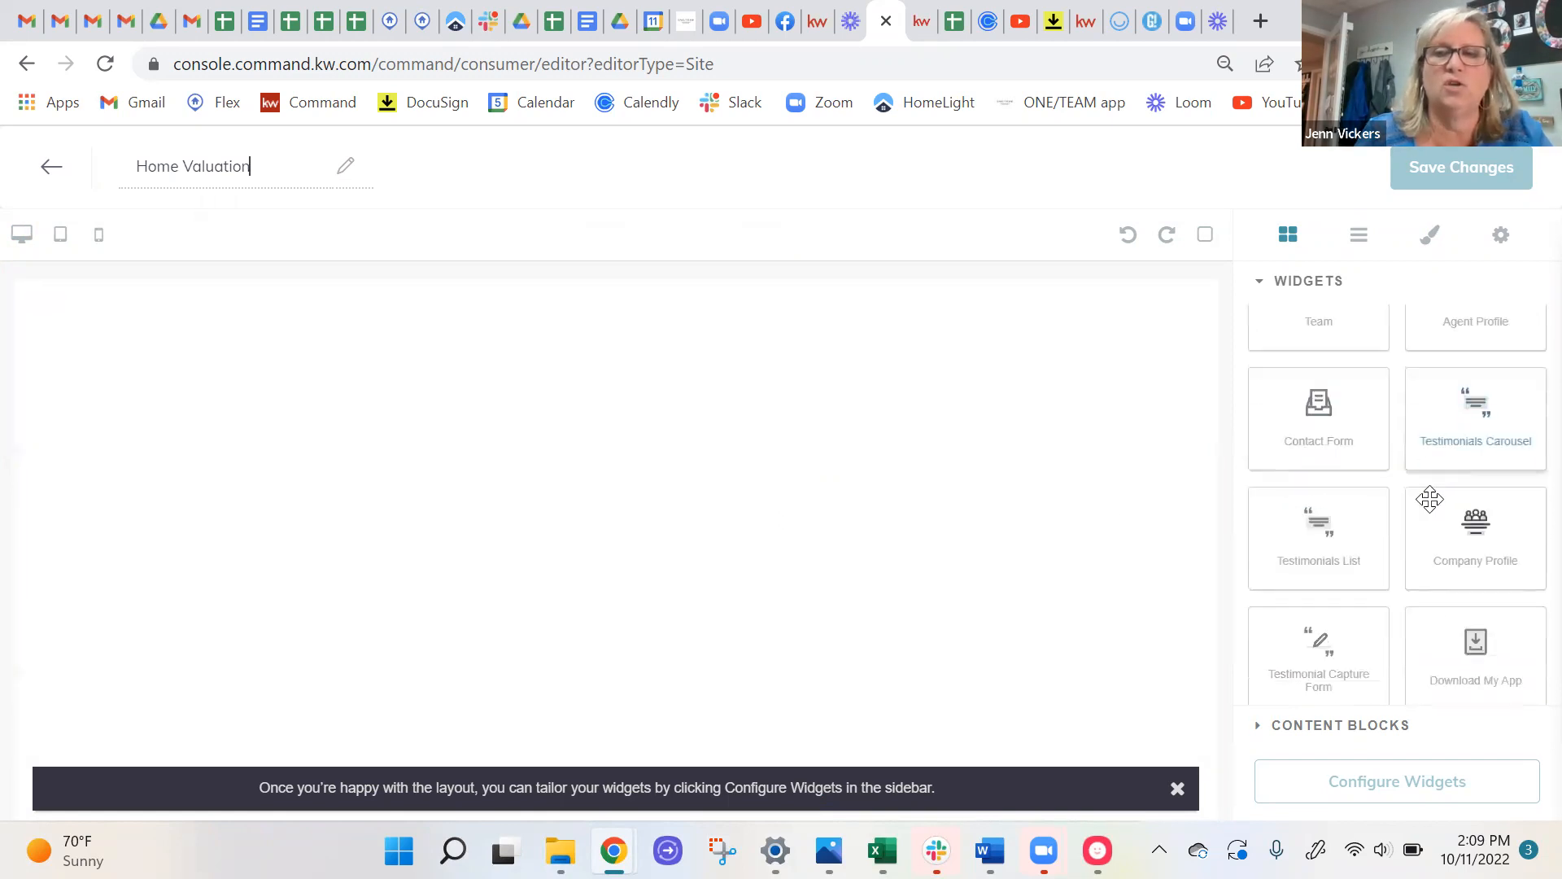
pyautogui.click(1319, 726)
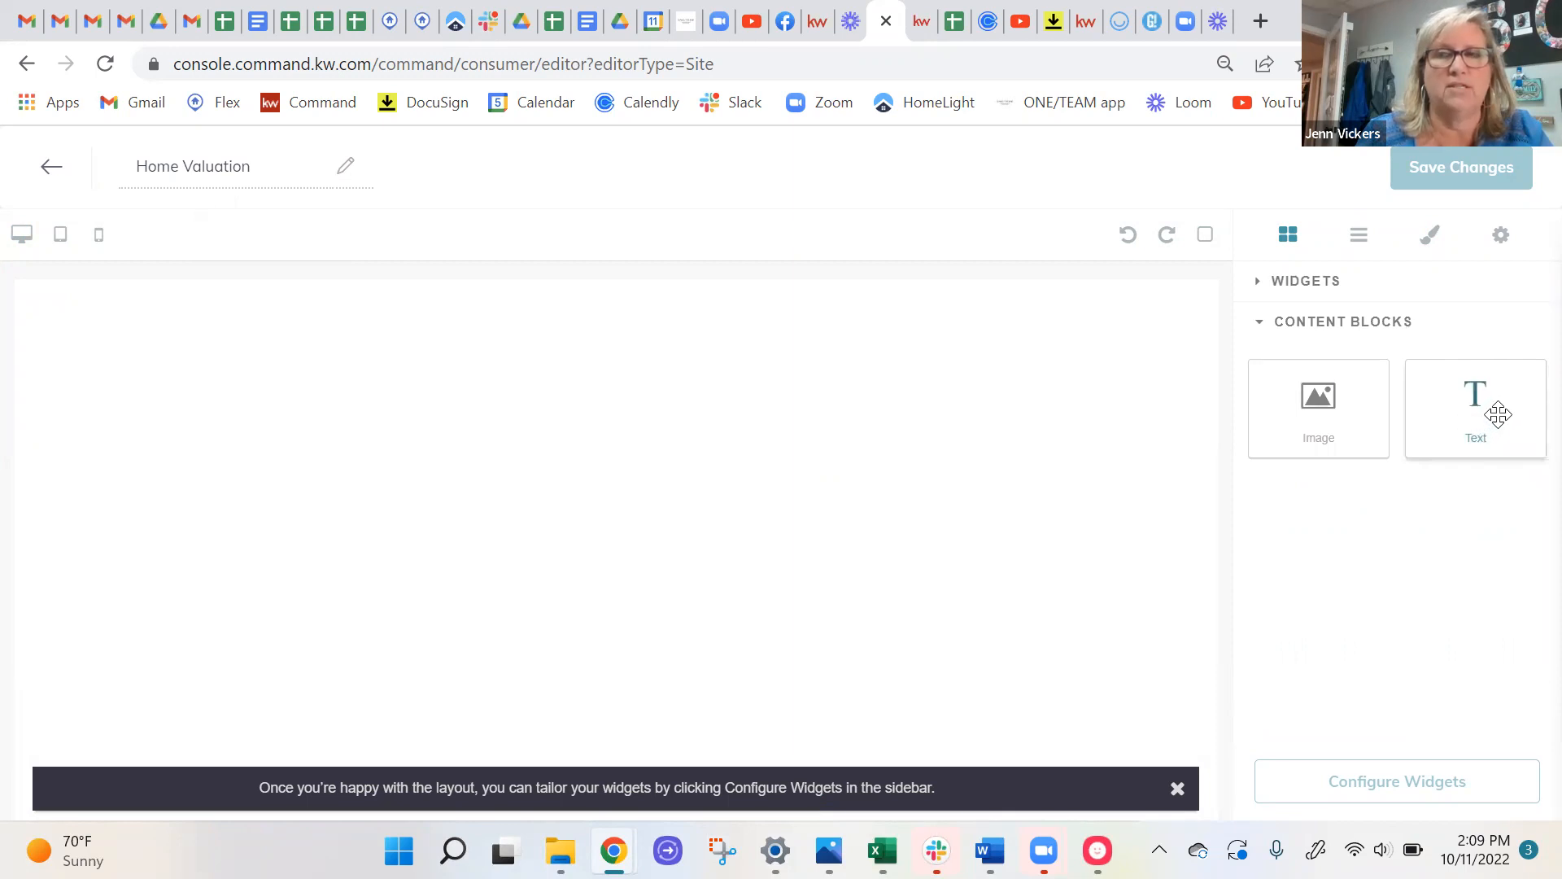
pyautogui.moveTo(1479, 404); pyautogui.dragTo(600, 389)
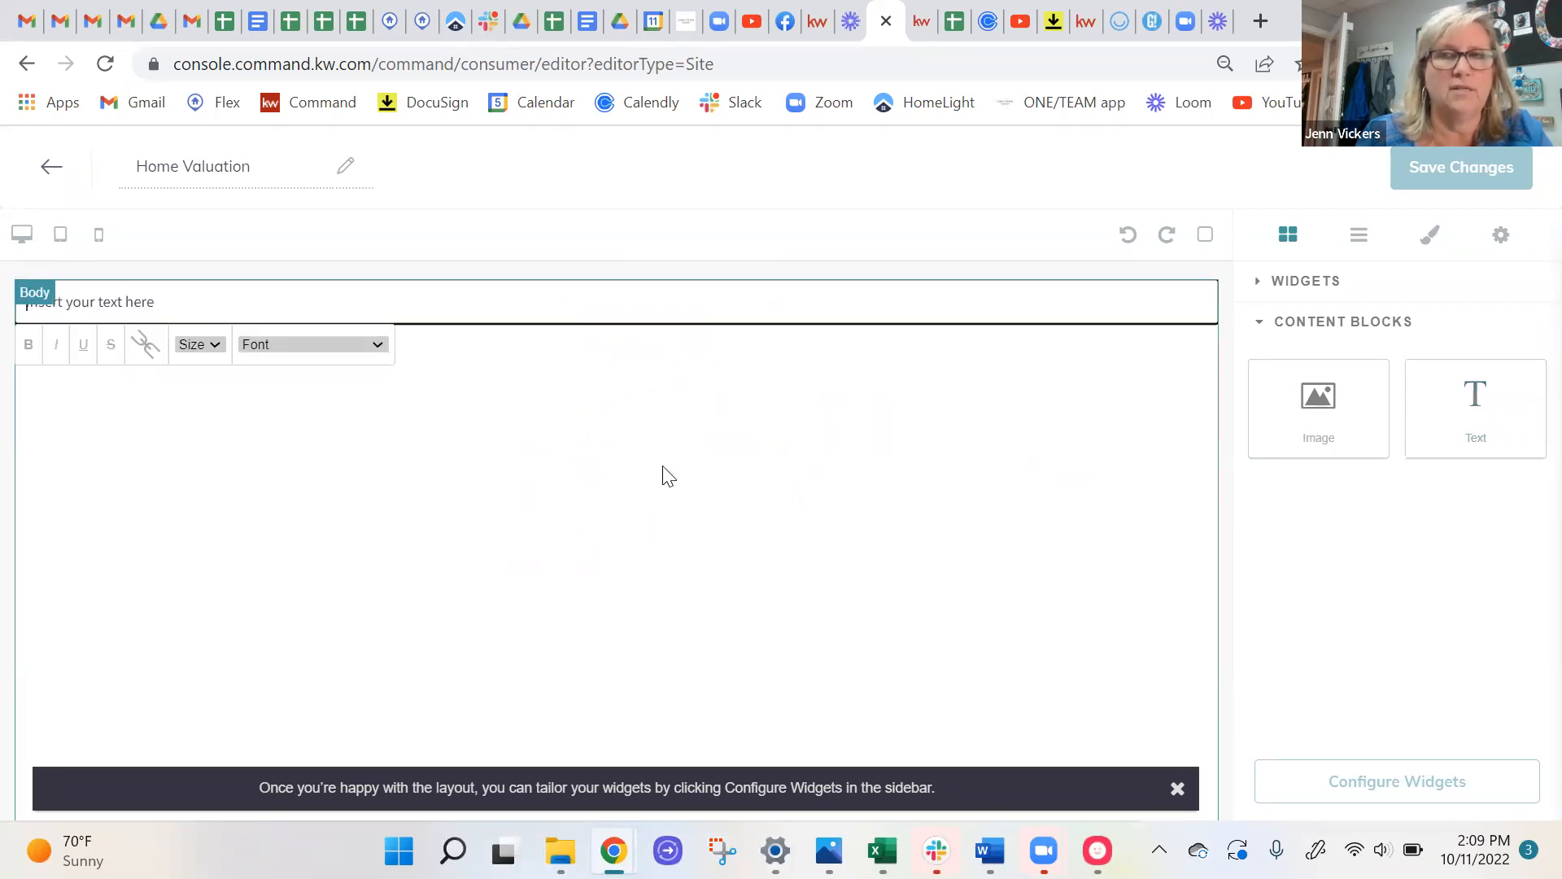
# Add a Contact Form widget to the page below the text block.
pyautogui.click(1306, 286)
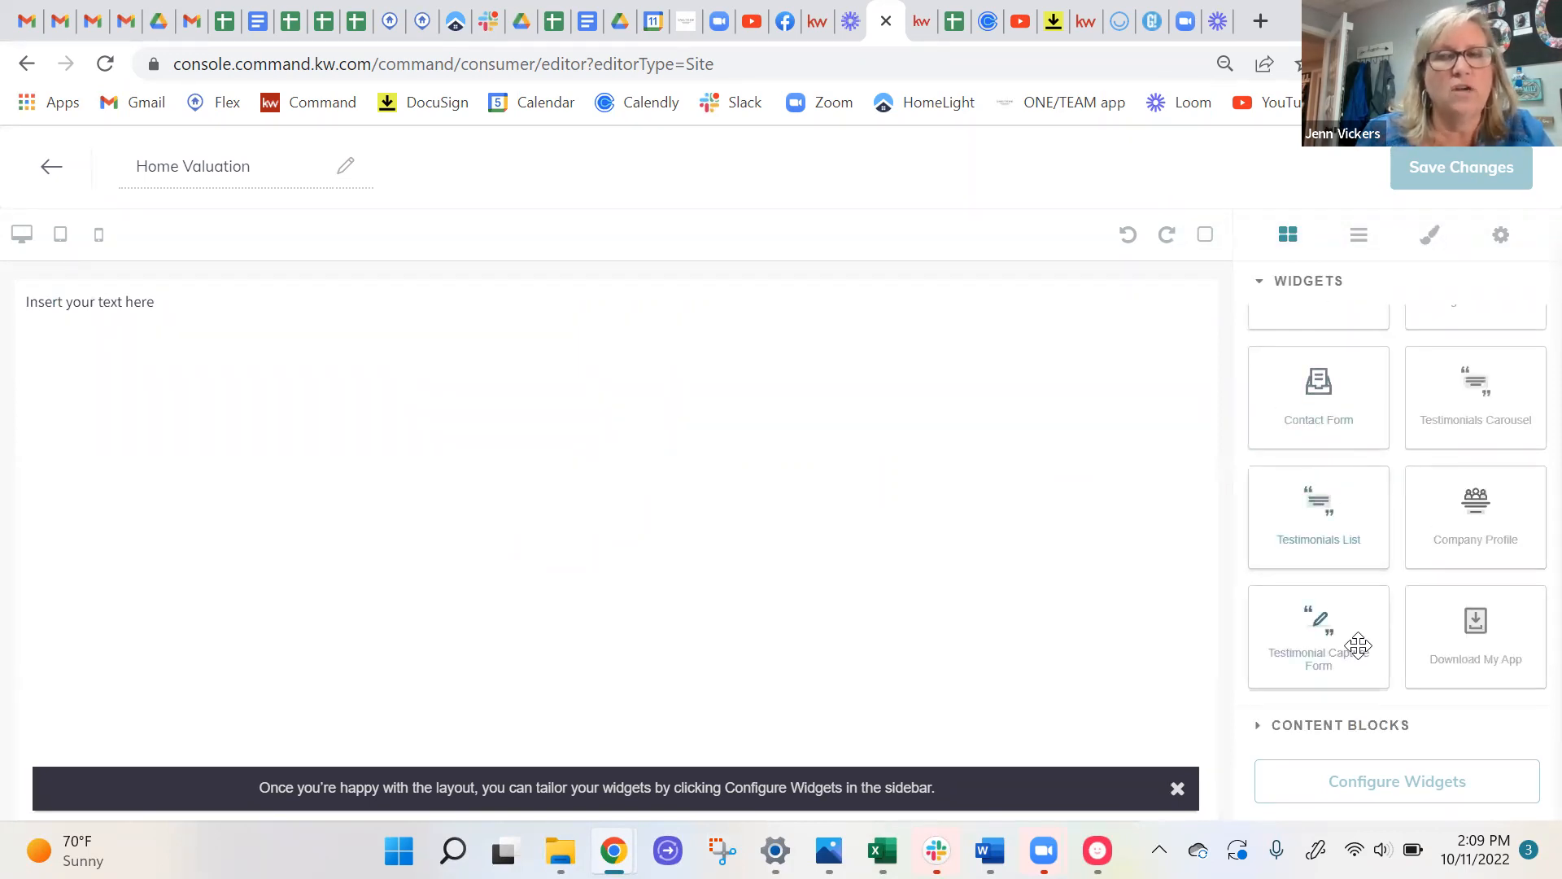
pyautogui.scroll(1, 1356, 464)
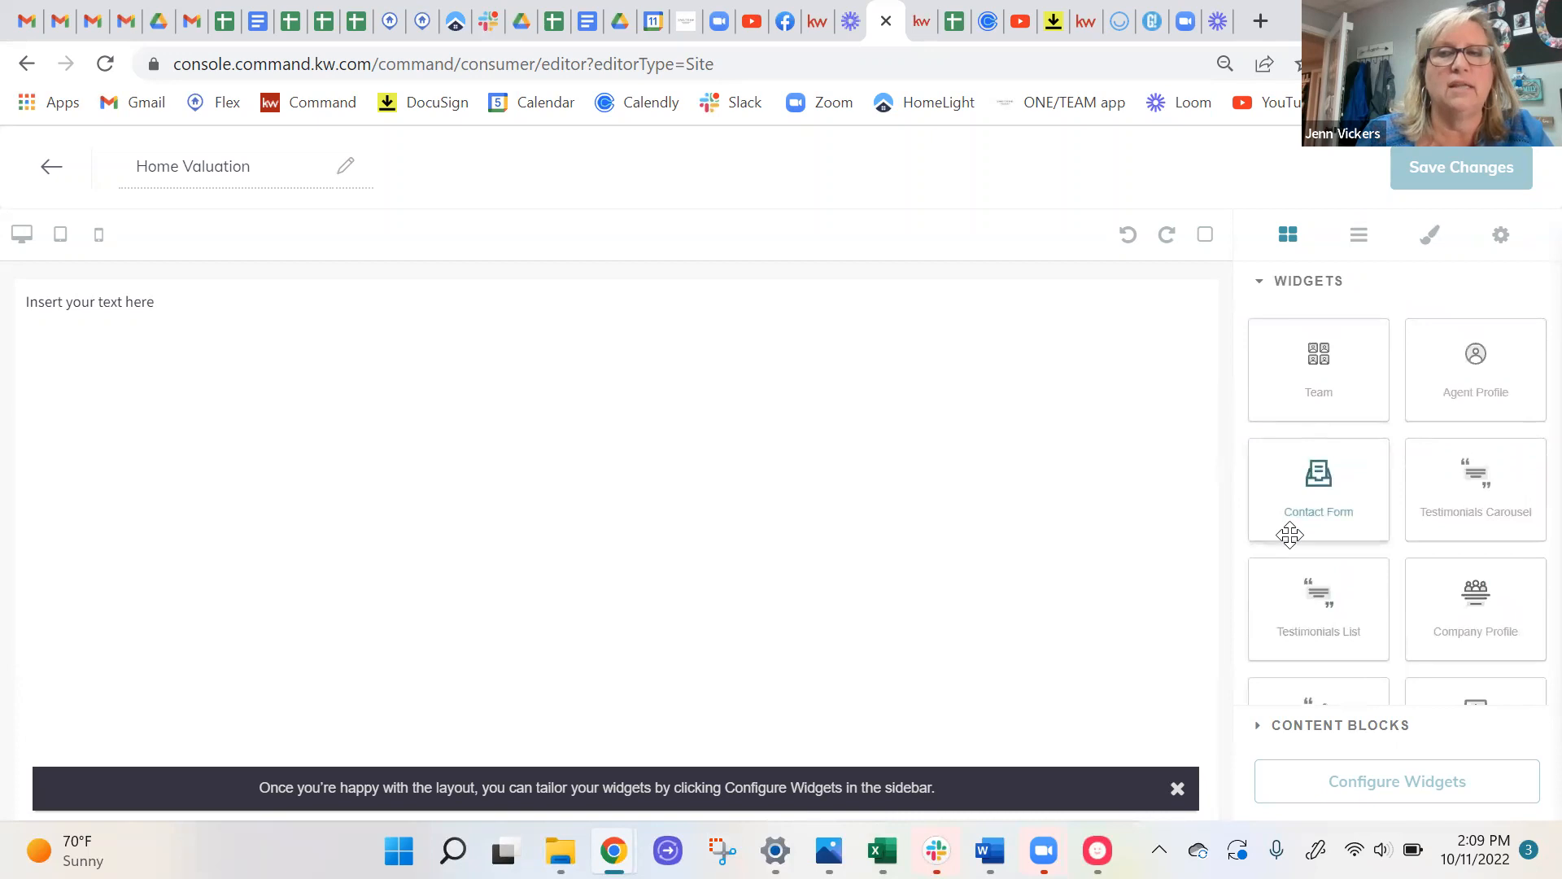
pyautogui.scroll(-1, 1343, 484)
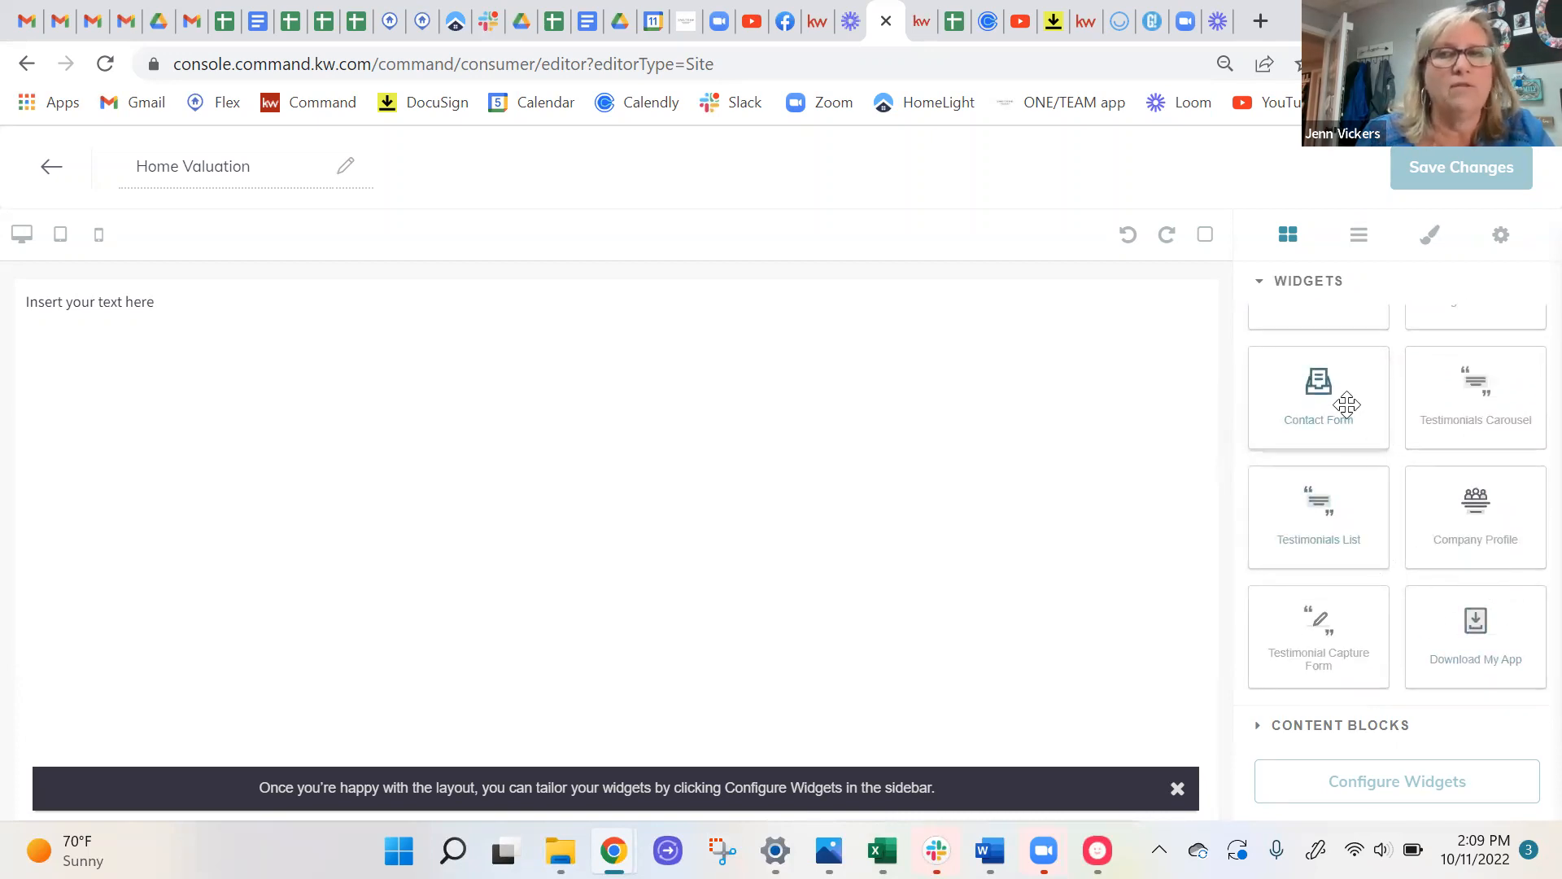
pyautogui.moveTo(1340, 401)
pyautogui.mouseDown()
pyautogui.moveTo(846, 541)
pyautogui.moveTo(1277, 388)
pyautogui.moveTo(892, 503)
pyautogui.moveTo(897, 420)
pyautogui.moveTo(935, 310)
pyautogui.moveTo(867, 483)
pyautogui.mouseUp()
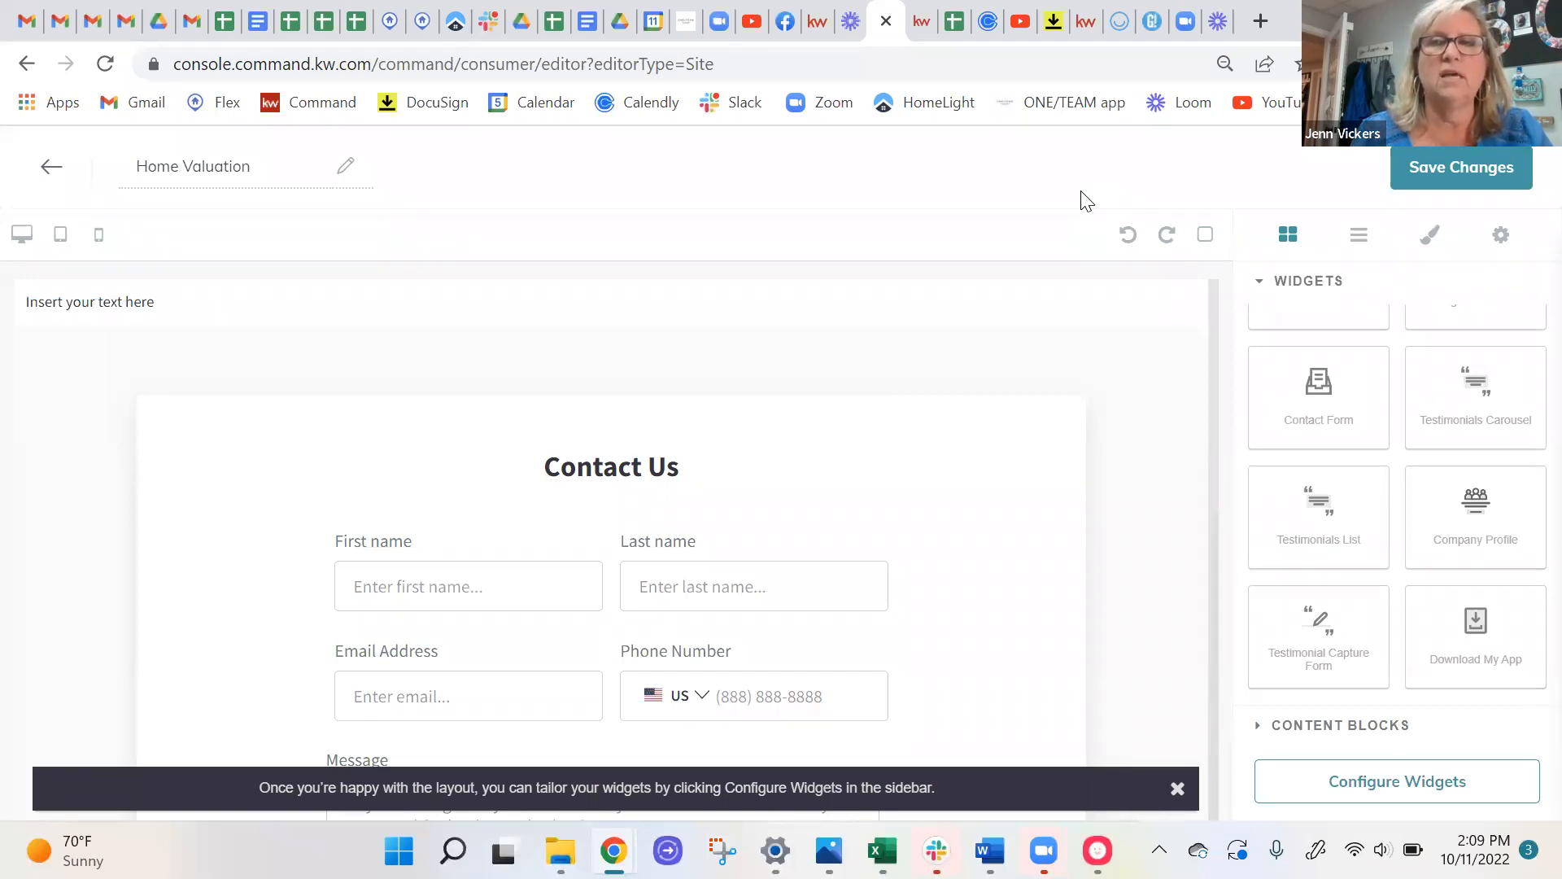
# Open mortgagecalculator.org in a new browser tab and go to its Full Page Calc widget page.
pyautogui.click(1259, 22)
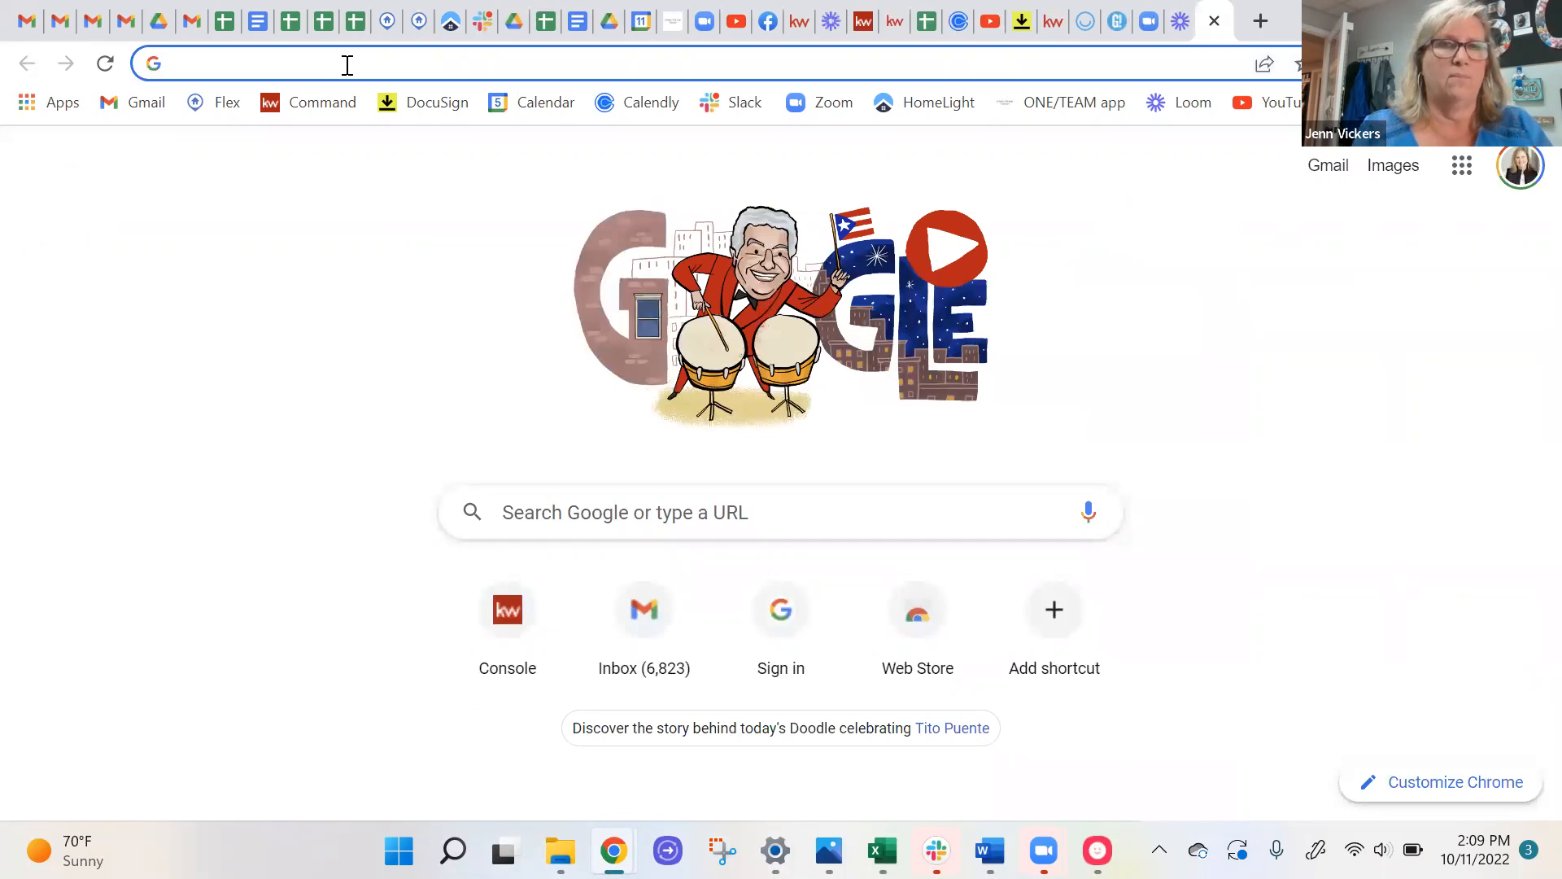
pyautogui.write('mortgag')
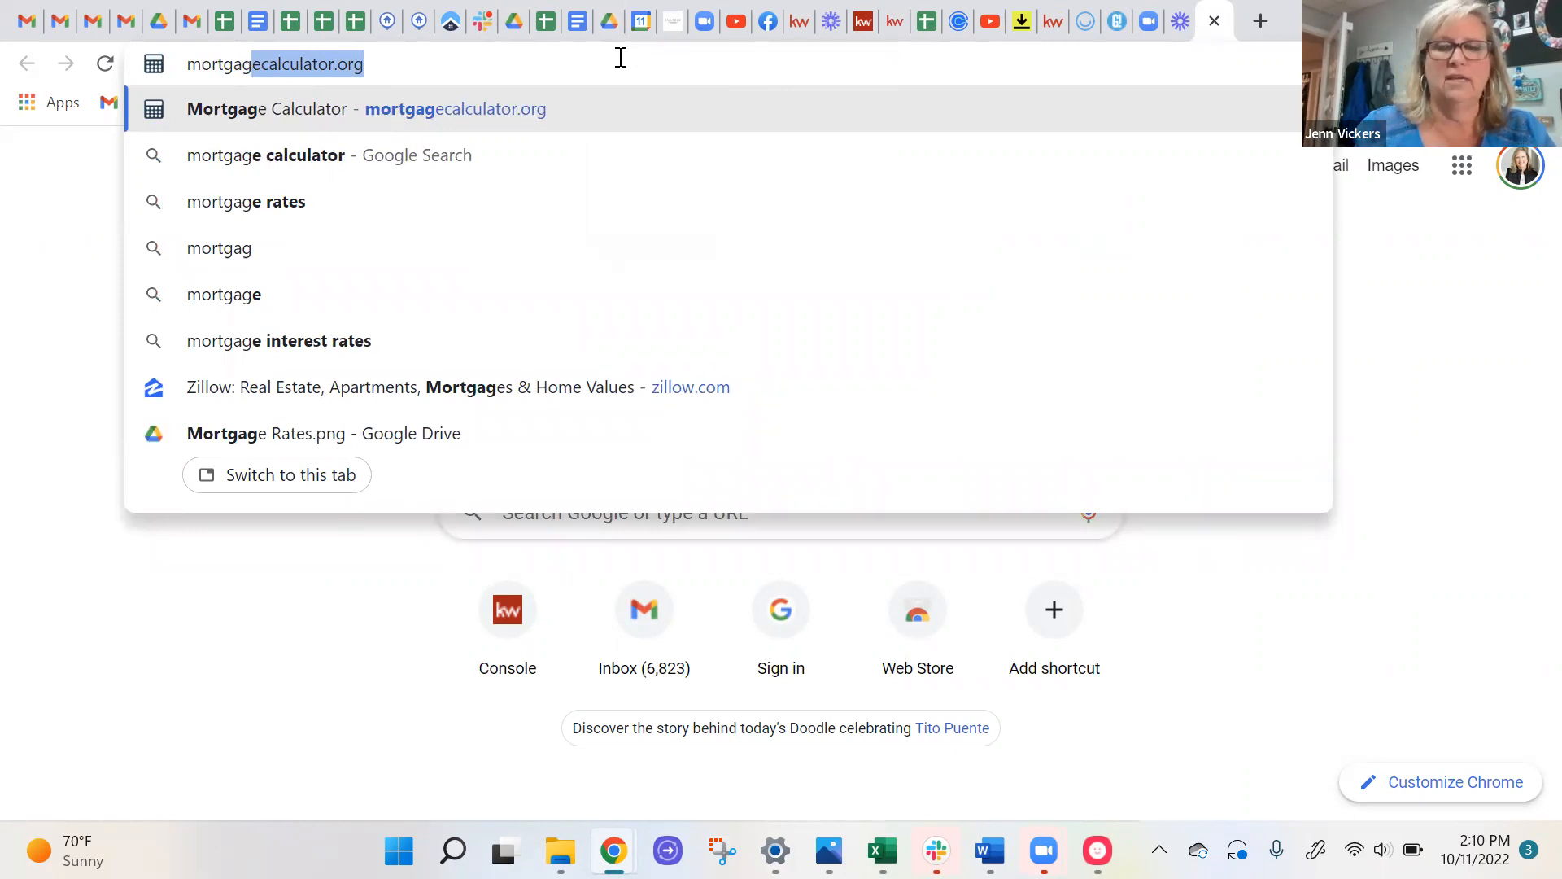
pyautogui.press('Return')
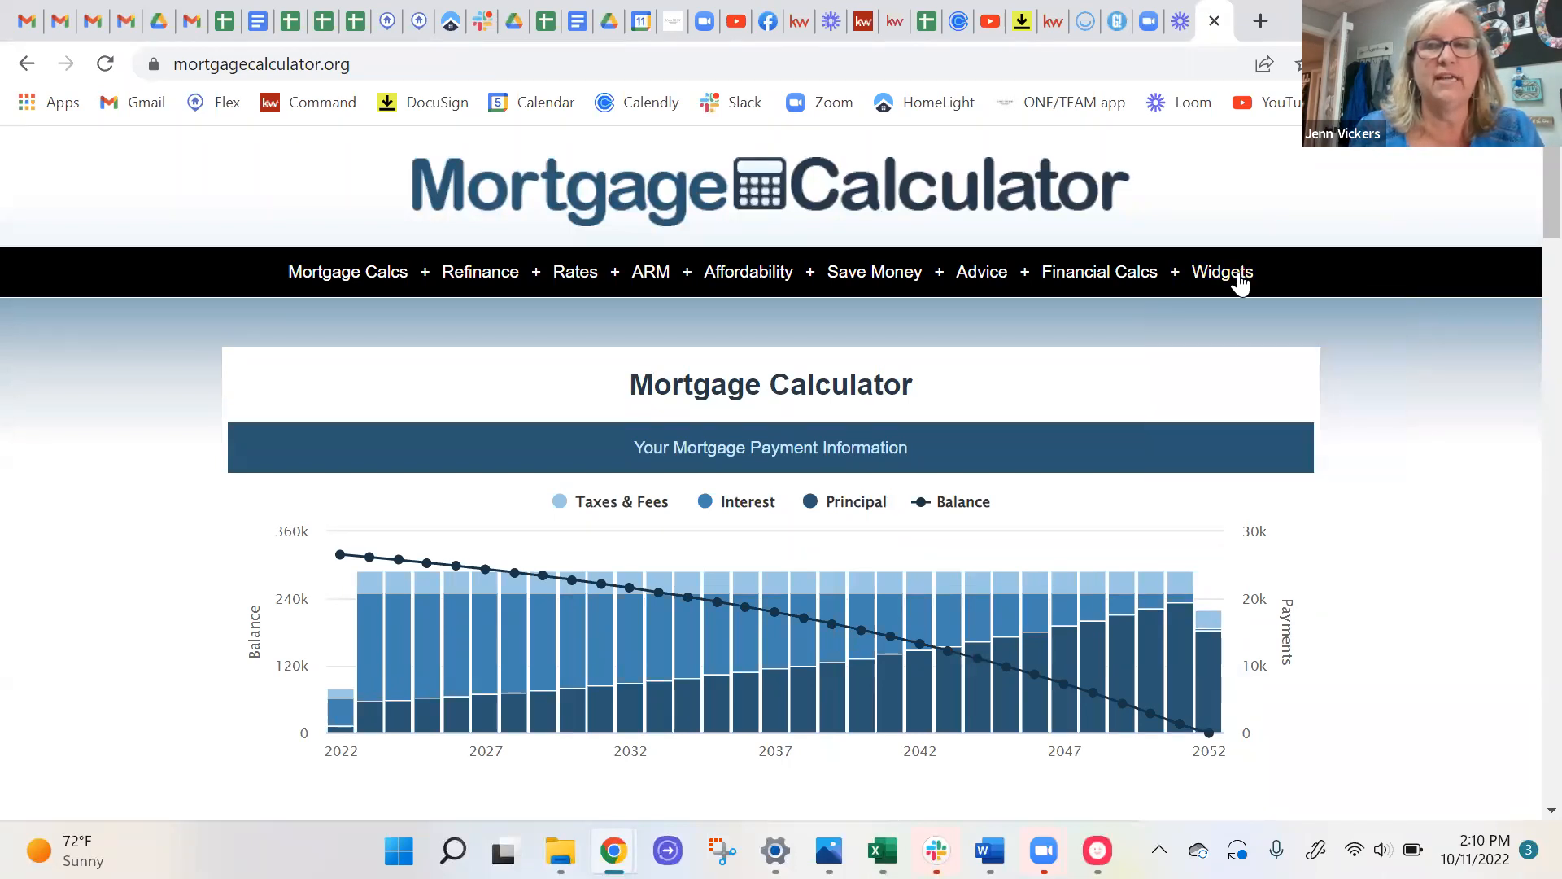
pyautogui.moveTo(1226, 277)
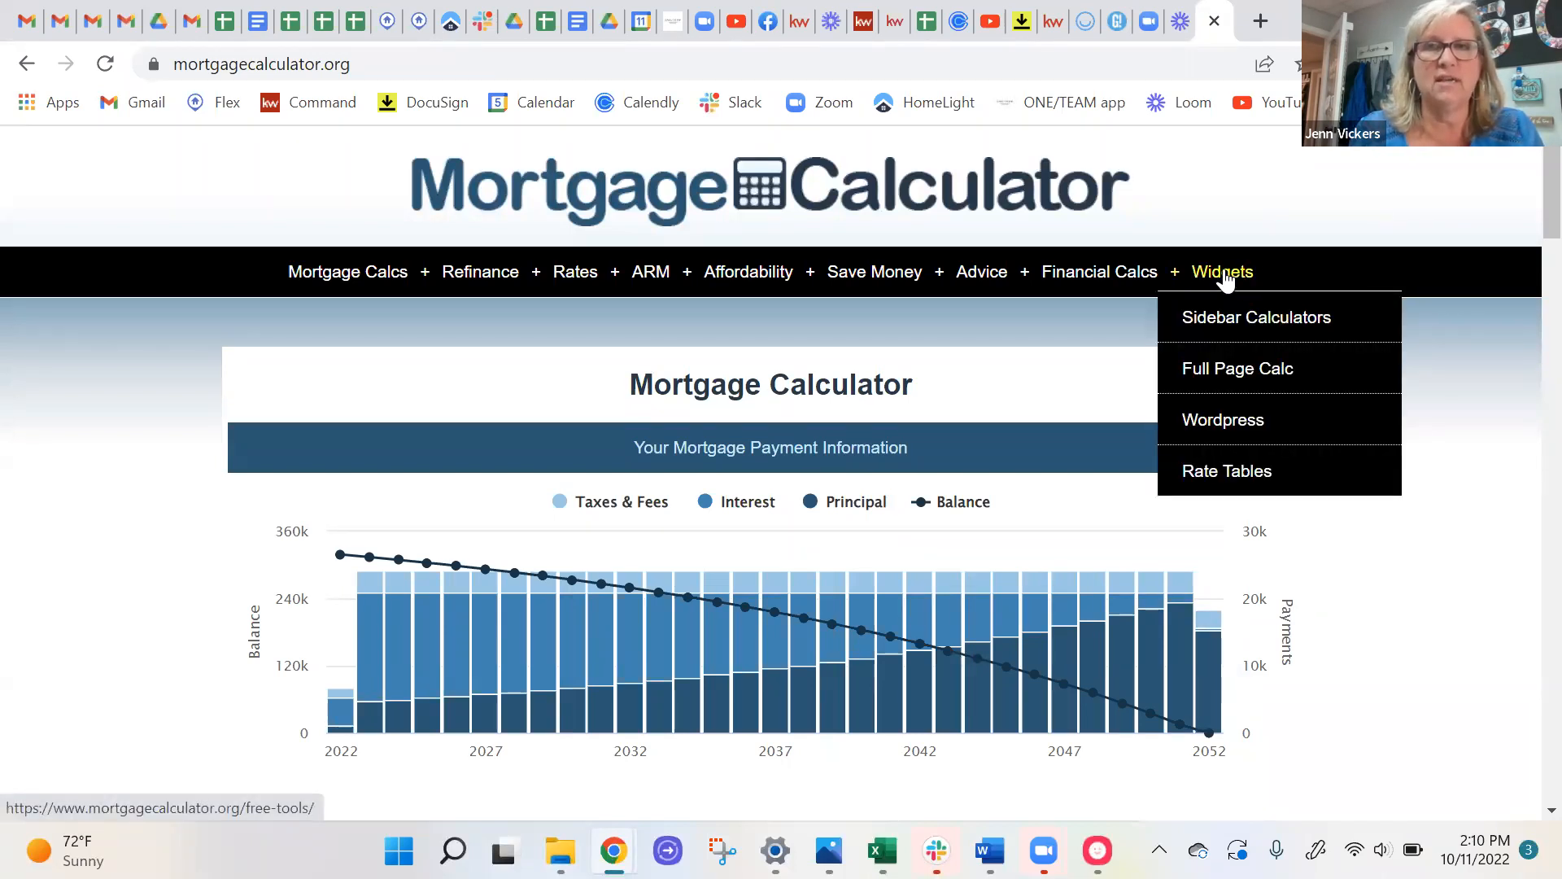
pyautogui.click(1233, 376)
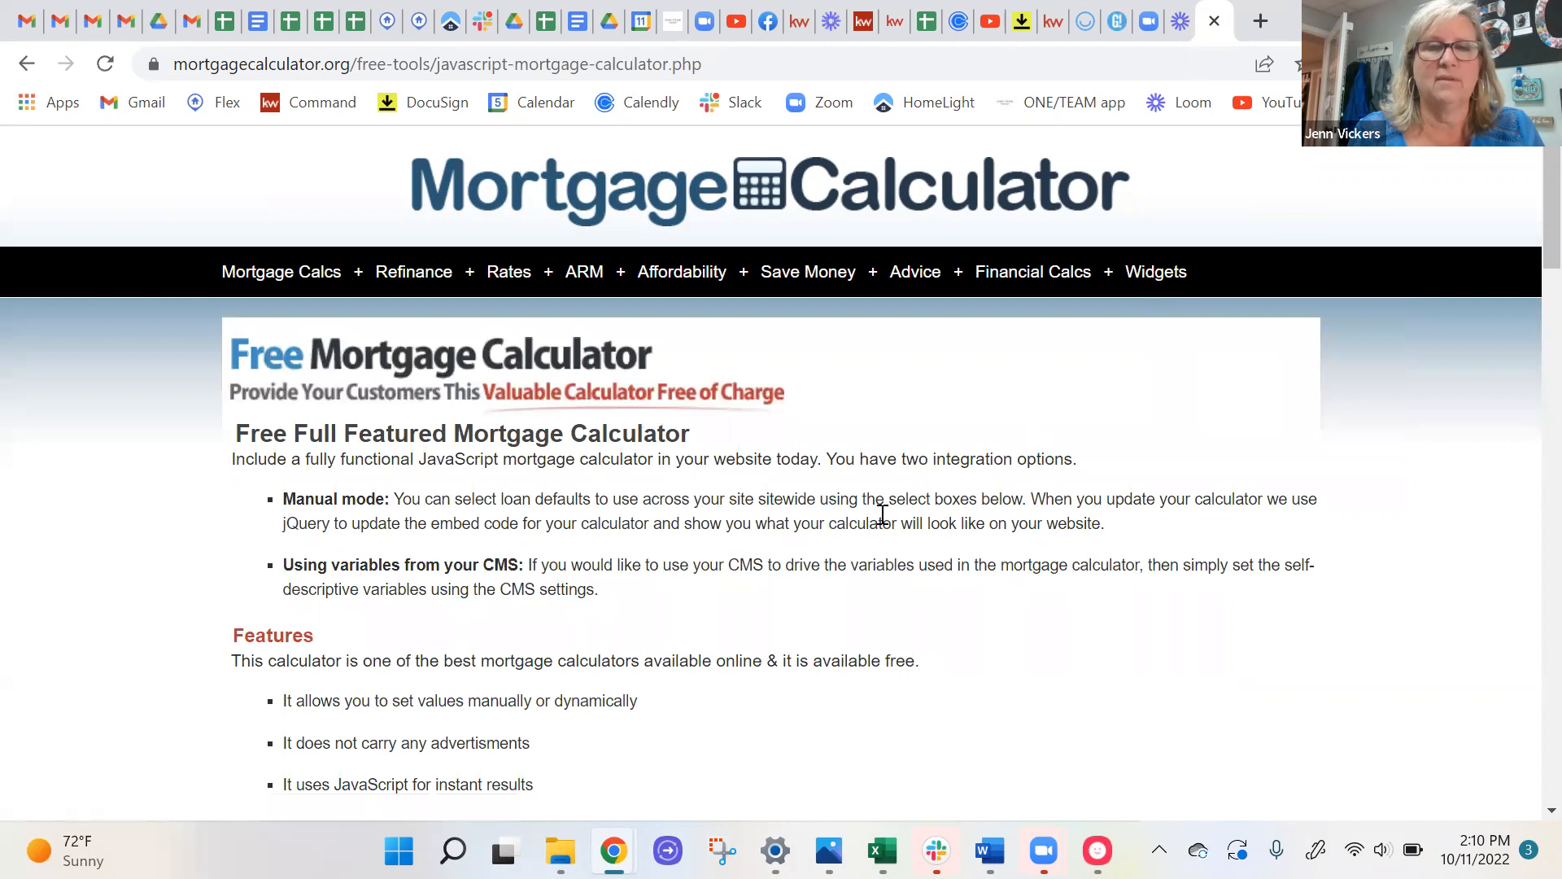
# Copy the full-page mortgage calculator's source code with its default loan values and return to the Home Valuation page editor.
pyautogui.scroll(-5, 889, 511)
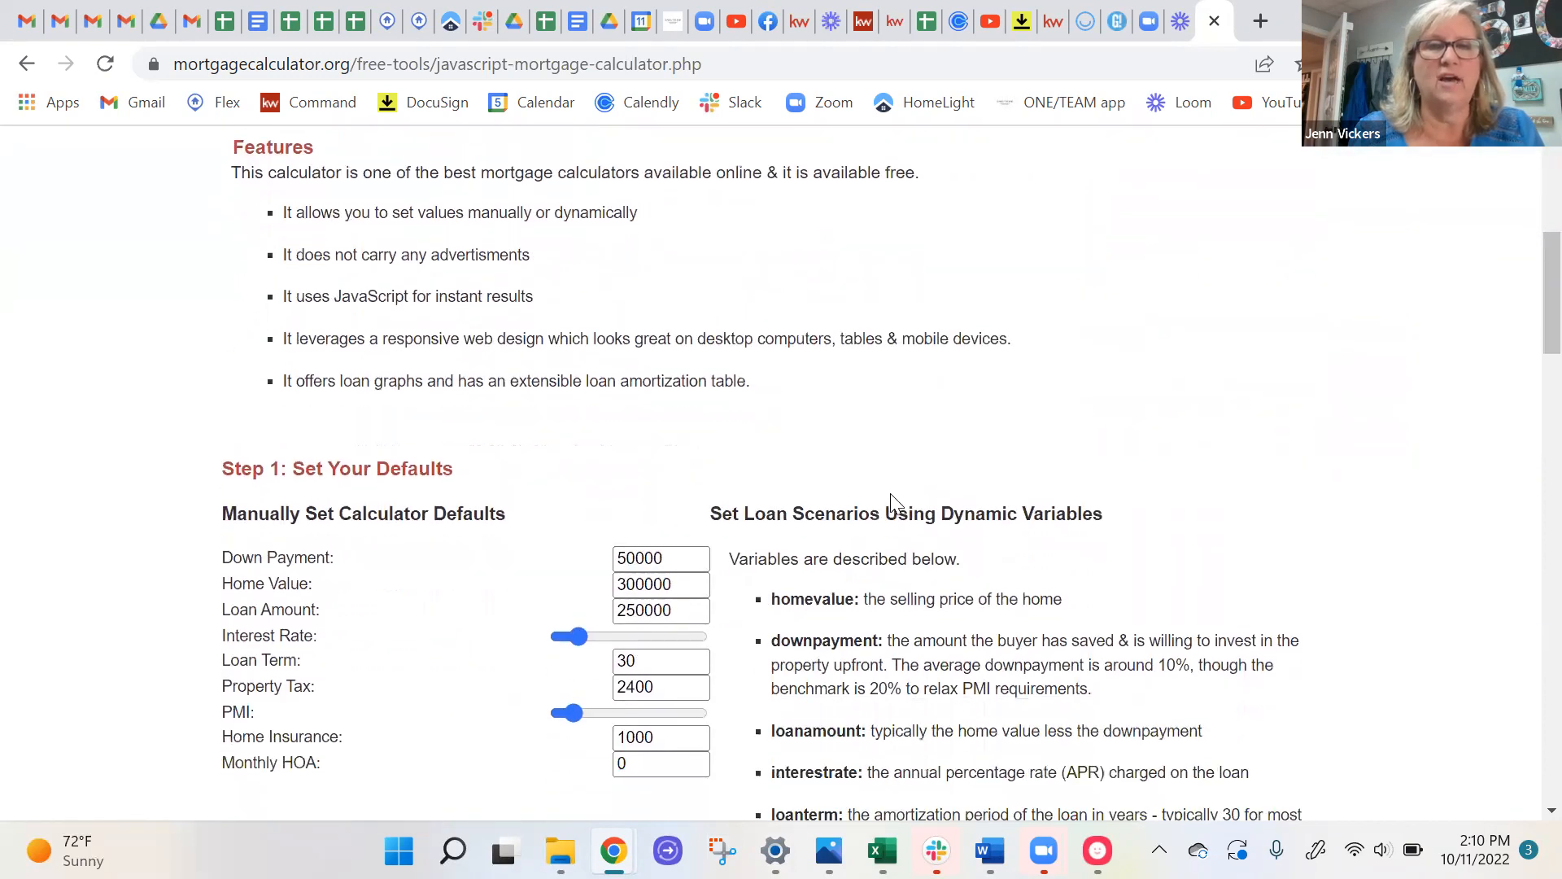
pyautogui.scroll(-1, 892, 500)
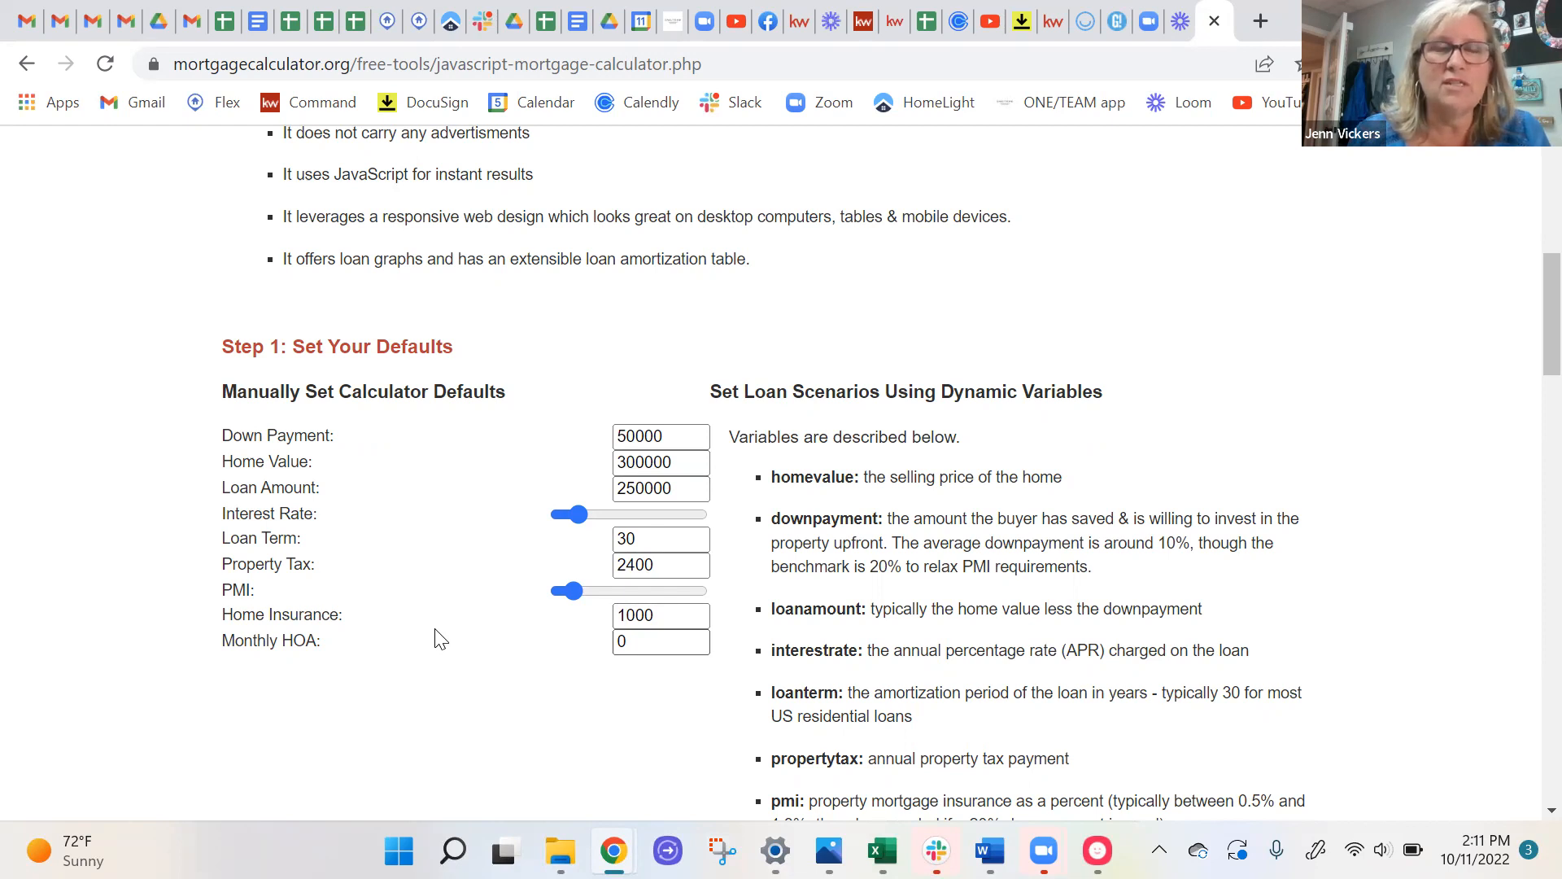
pyautogui.scroll(-5, 436, 636)
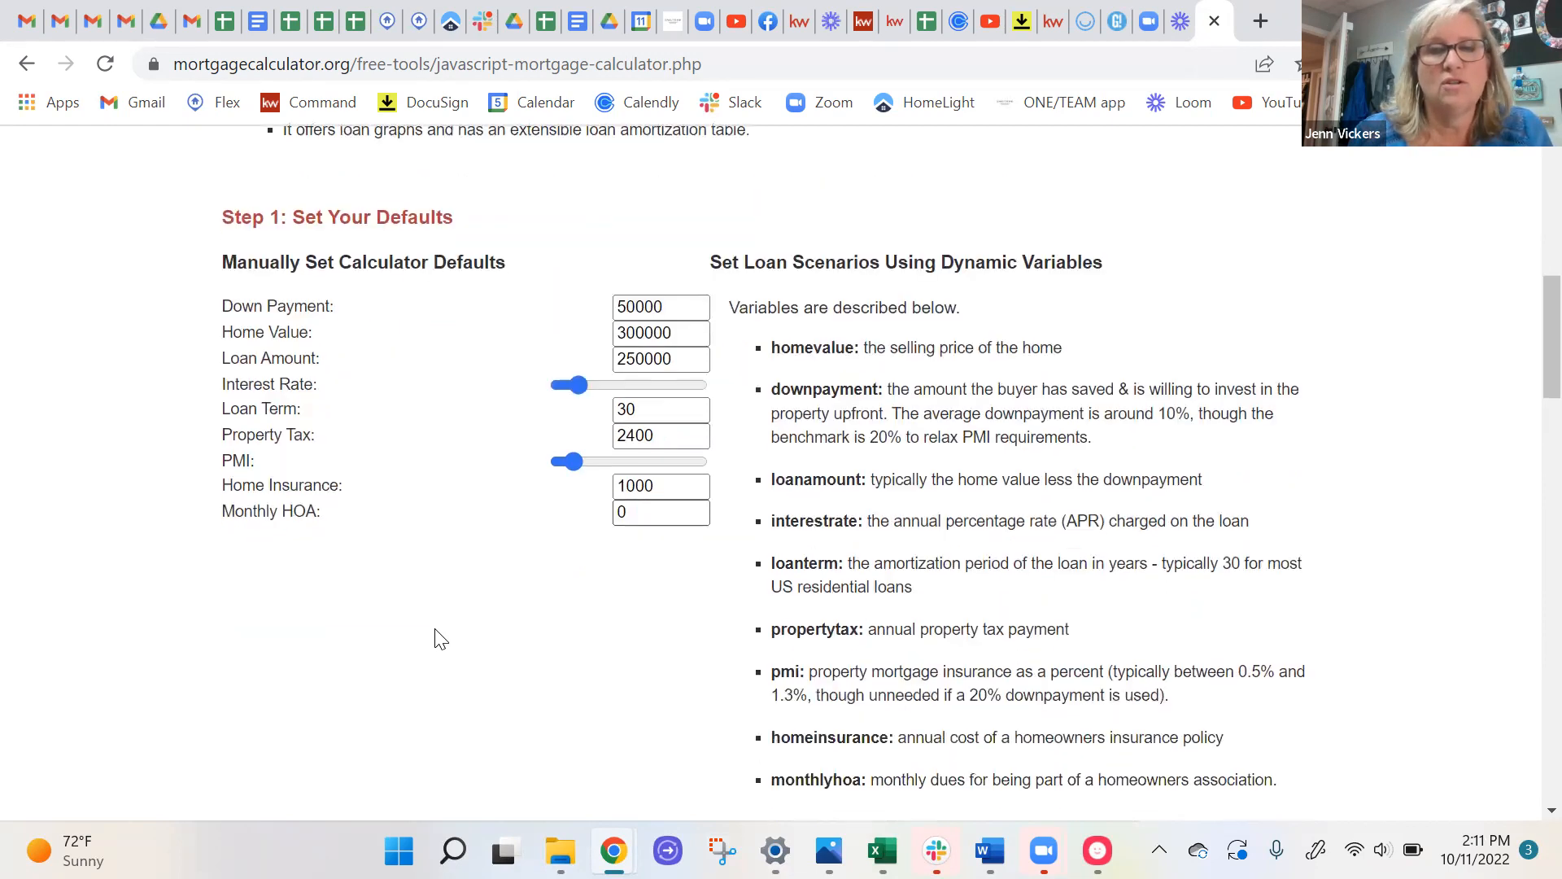
pyautogui.scroll(5, 436, 628)
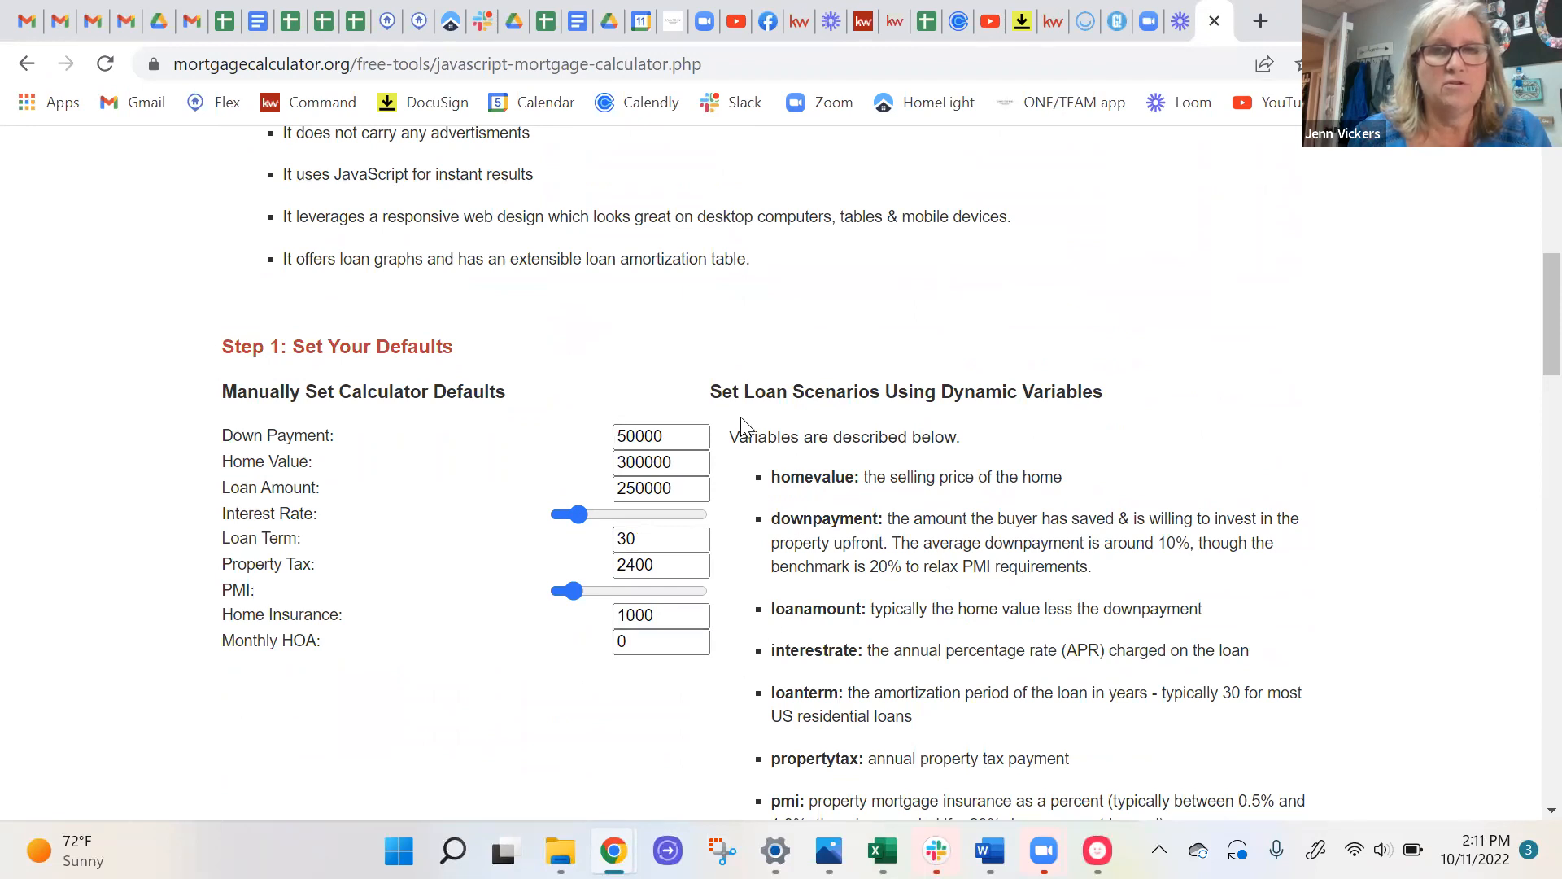
pyautogui.scroll(-10, 742, 423)
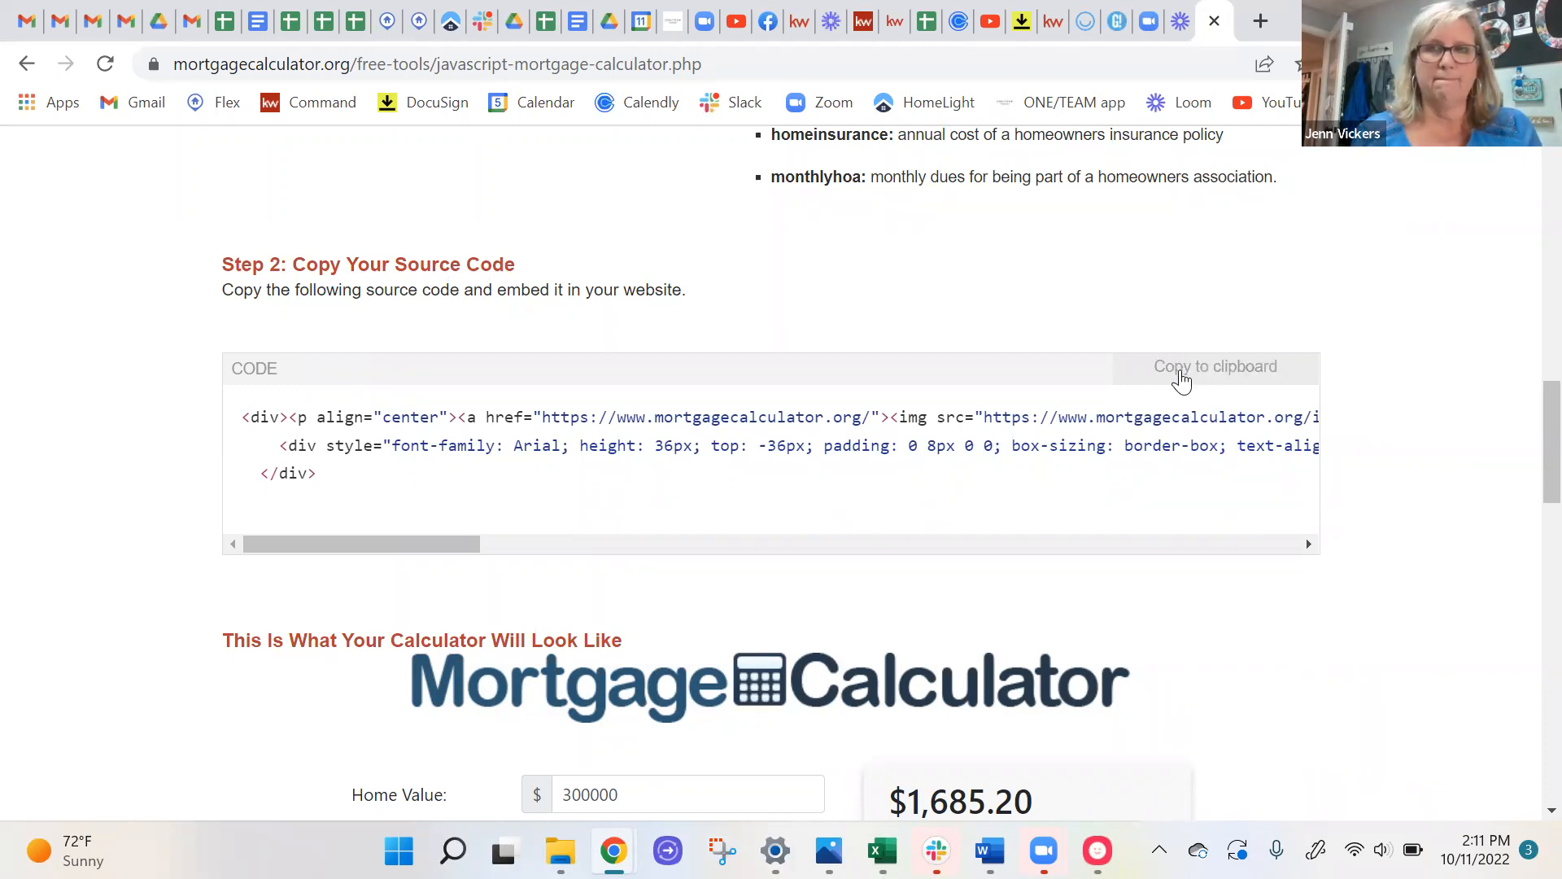
pyautogui.scroll(-8, 1251, 525)
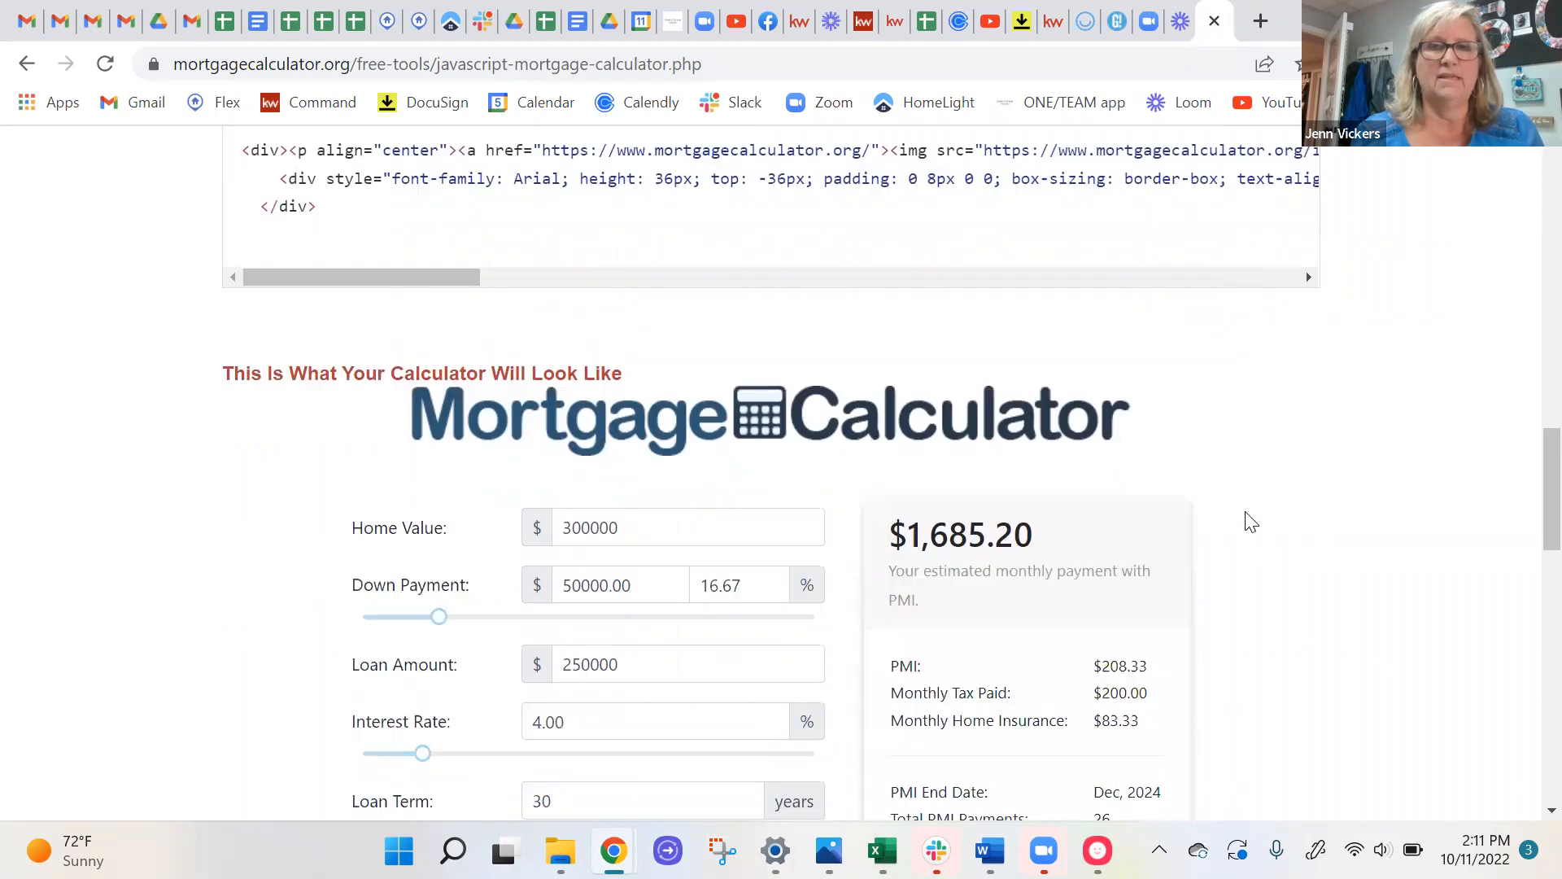
pyautogui.scroll(2, 1252, 514)
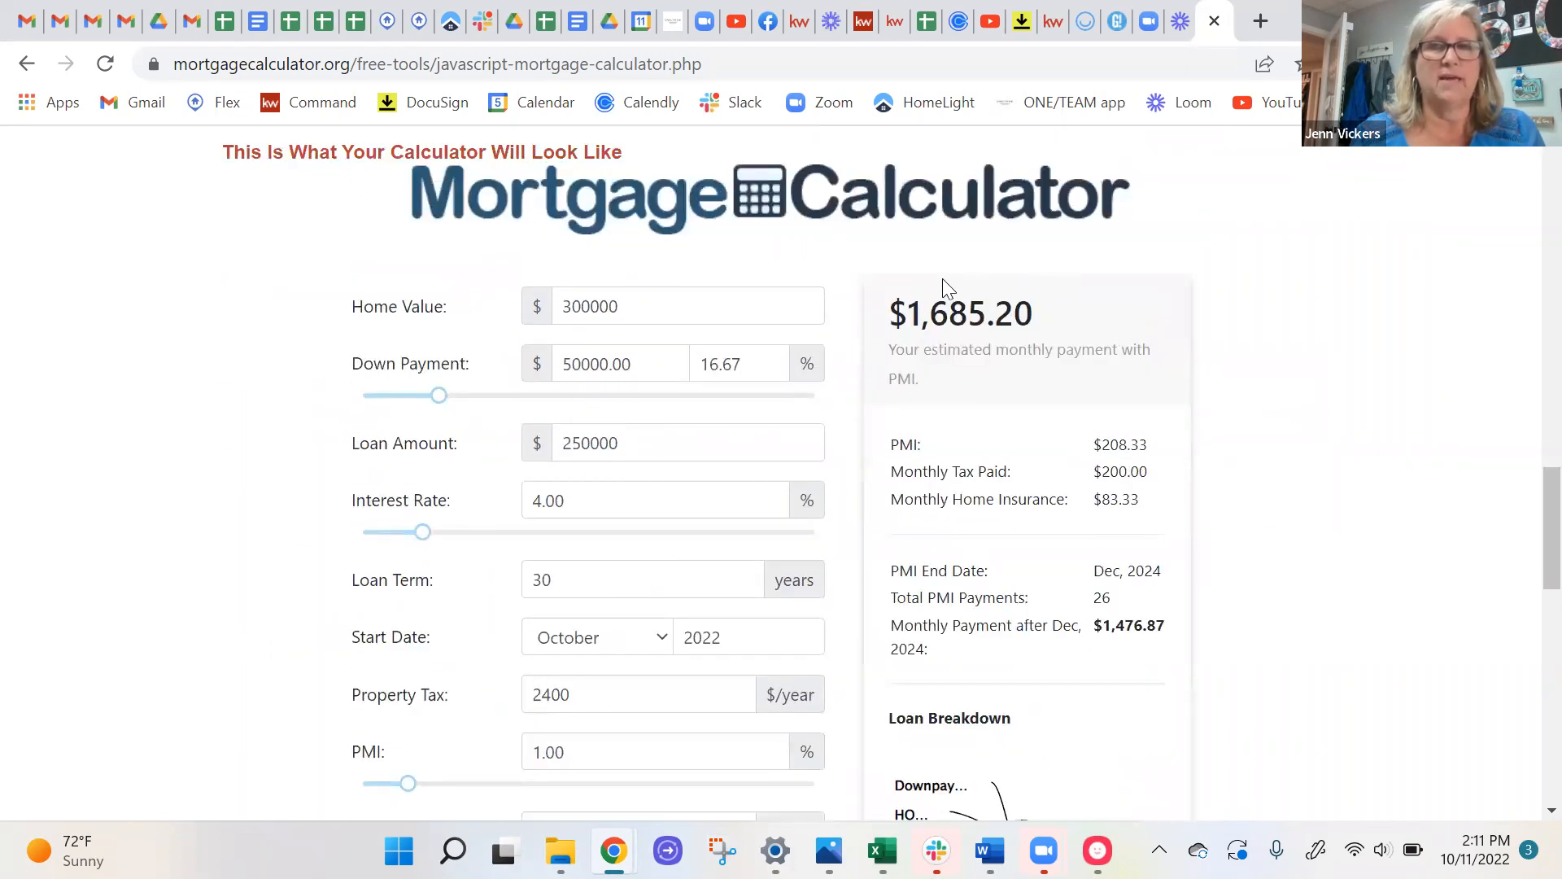
pyautogui.scroll(11, 1326, 470)
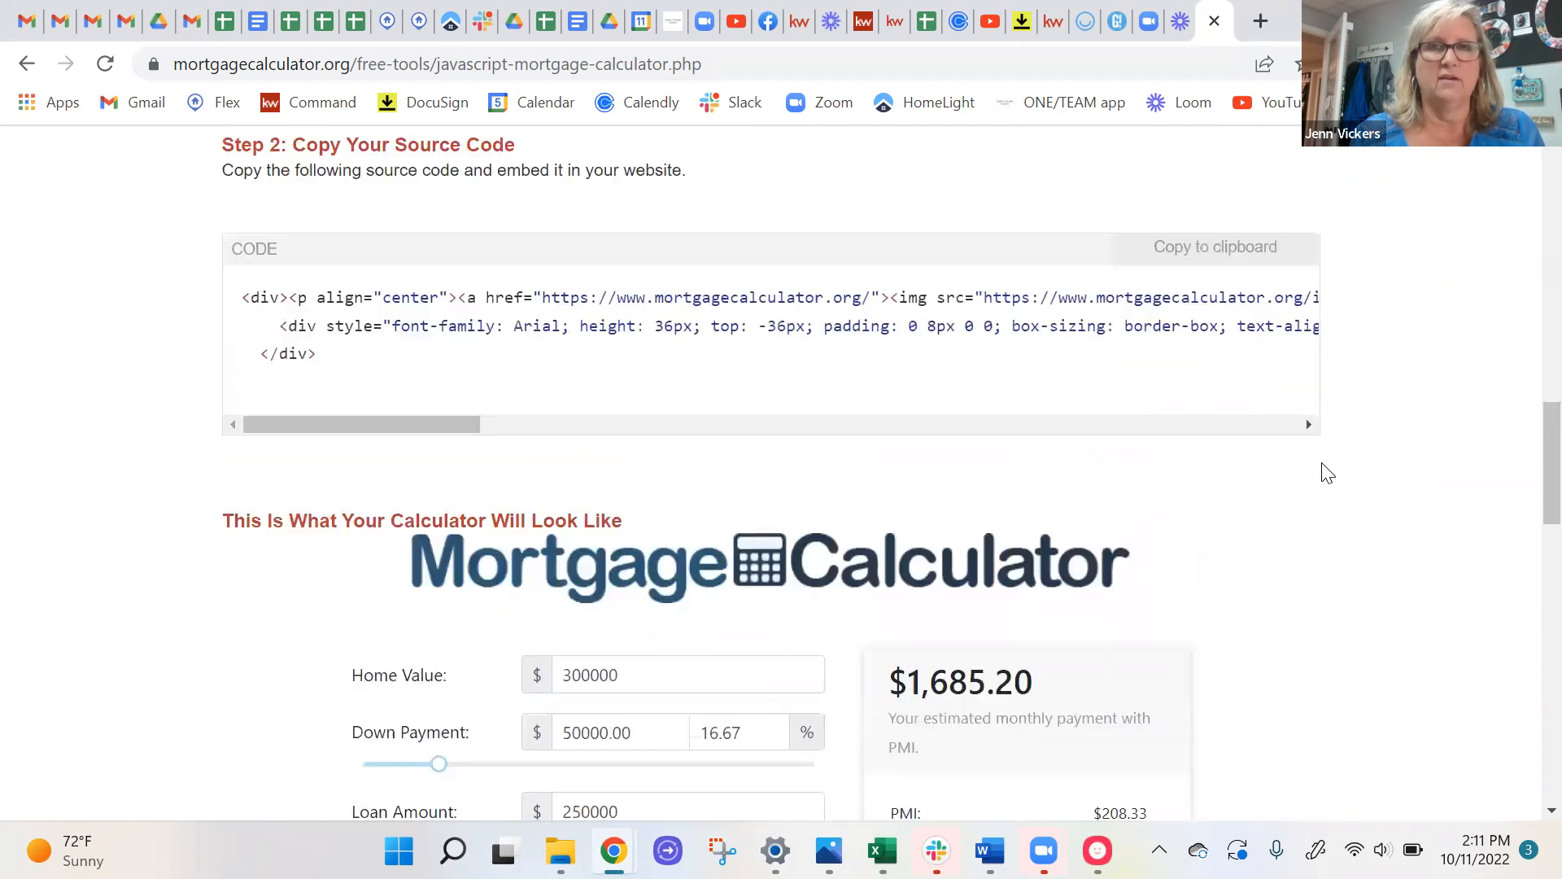
pyautogui.scroll(12, 1326, 472)
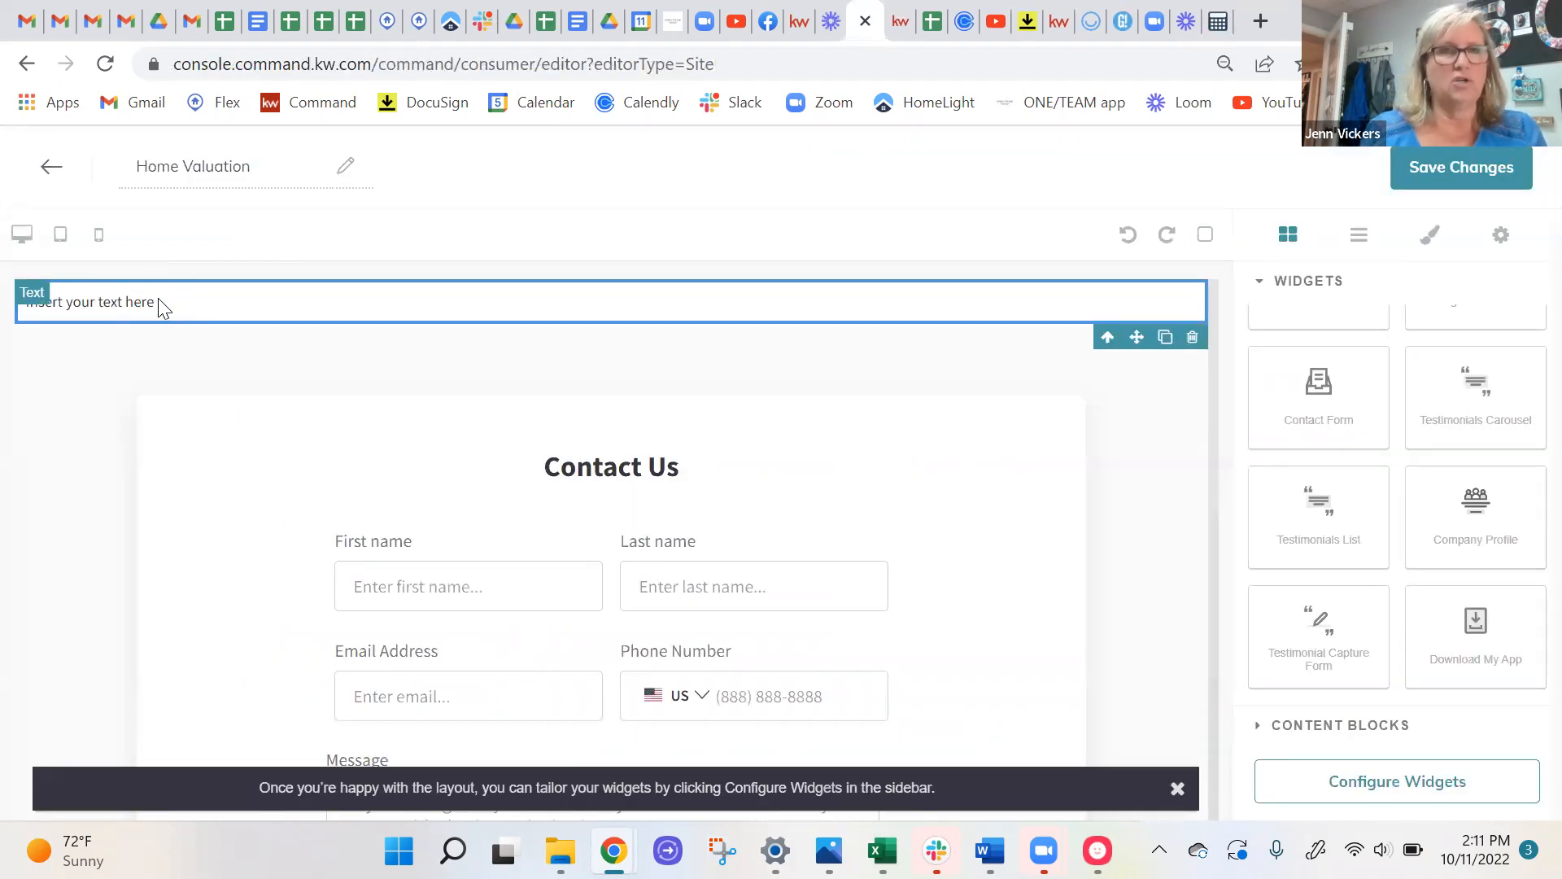
# Replace the placeholder in the page's text block with the copied mortgage calculator embed code.
pyautogui.moveTo(161, 301); pyautogui.dragTo(76, 299)
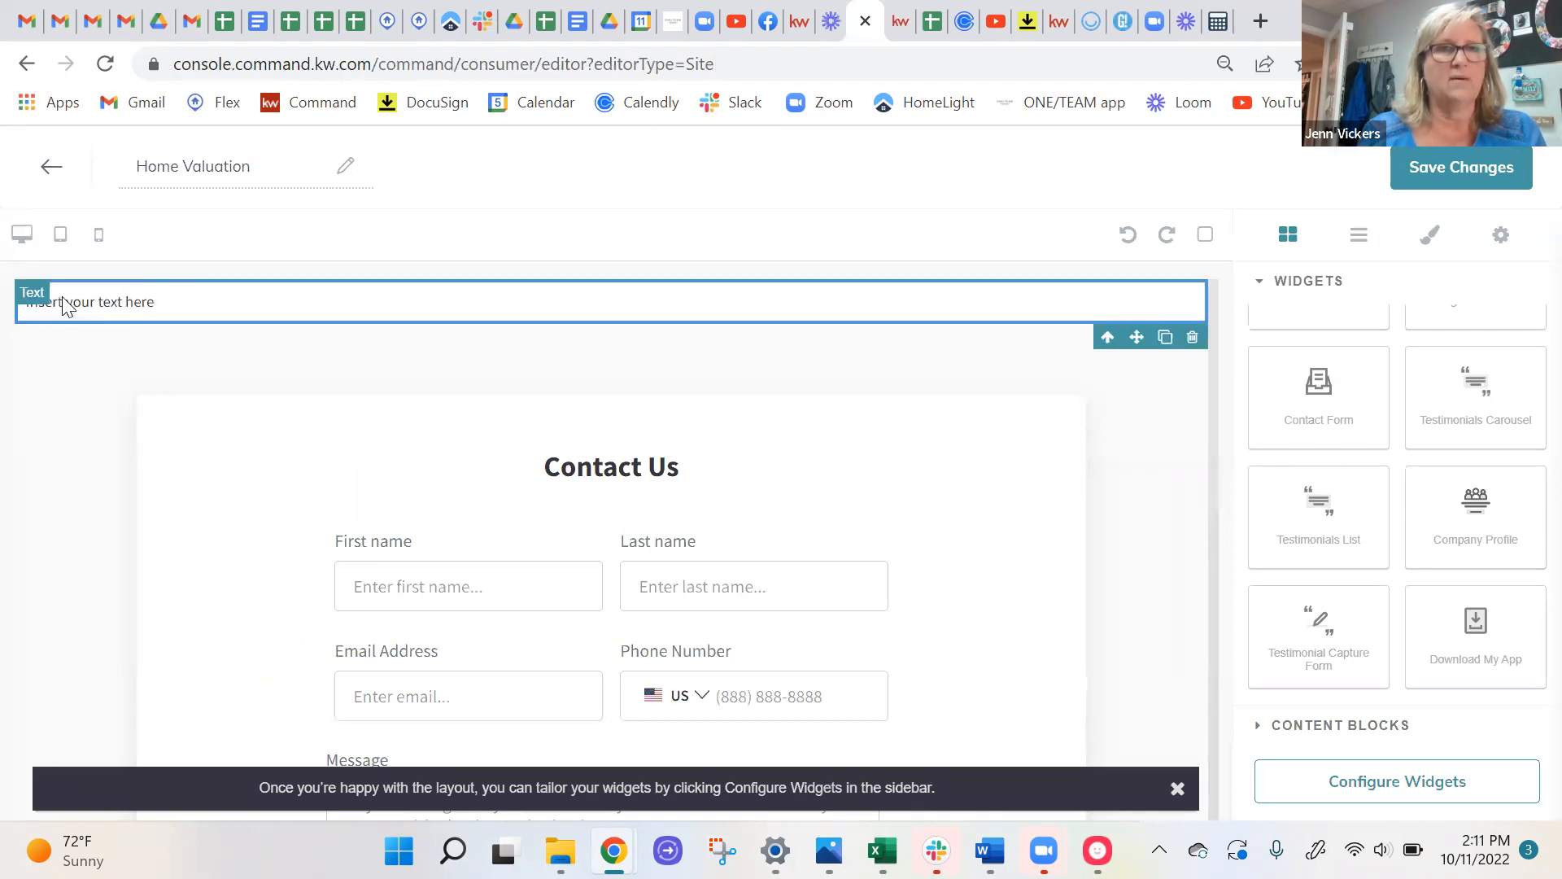
pyautogui.tripleClick(67, 303)
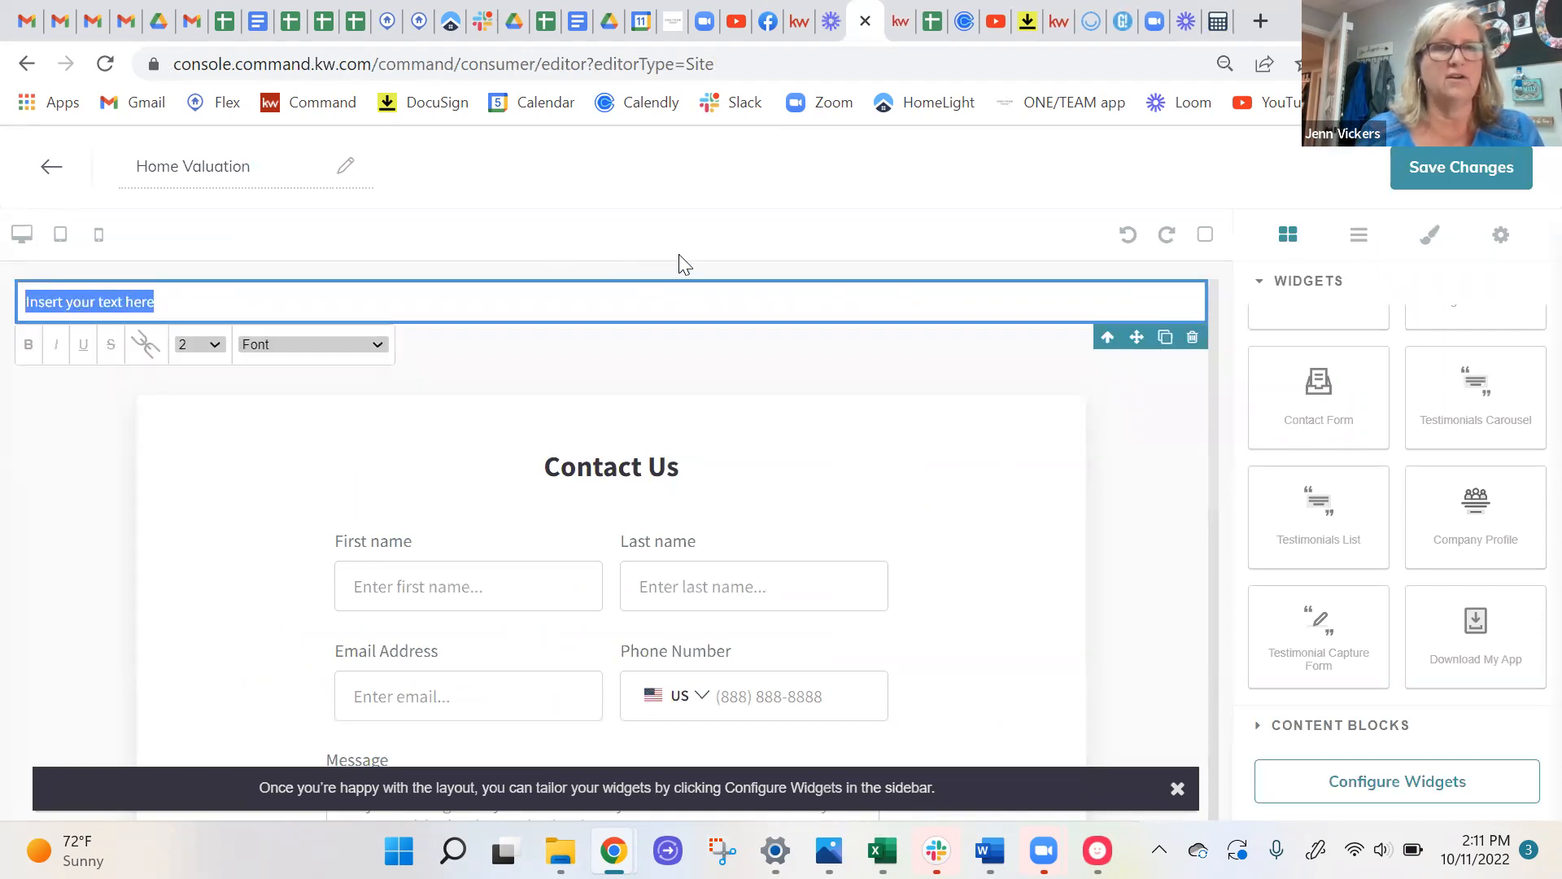
pyautogui.press('BackSpace')
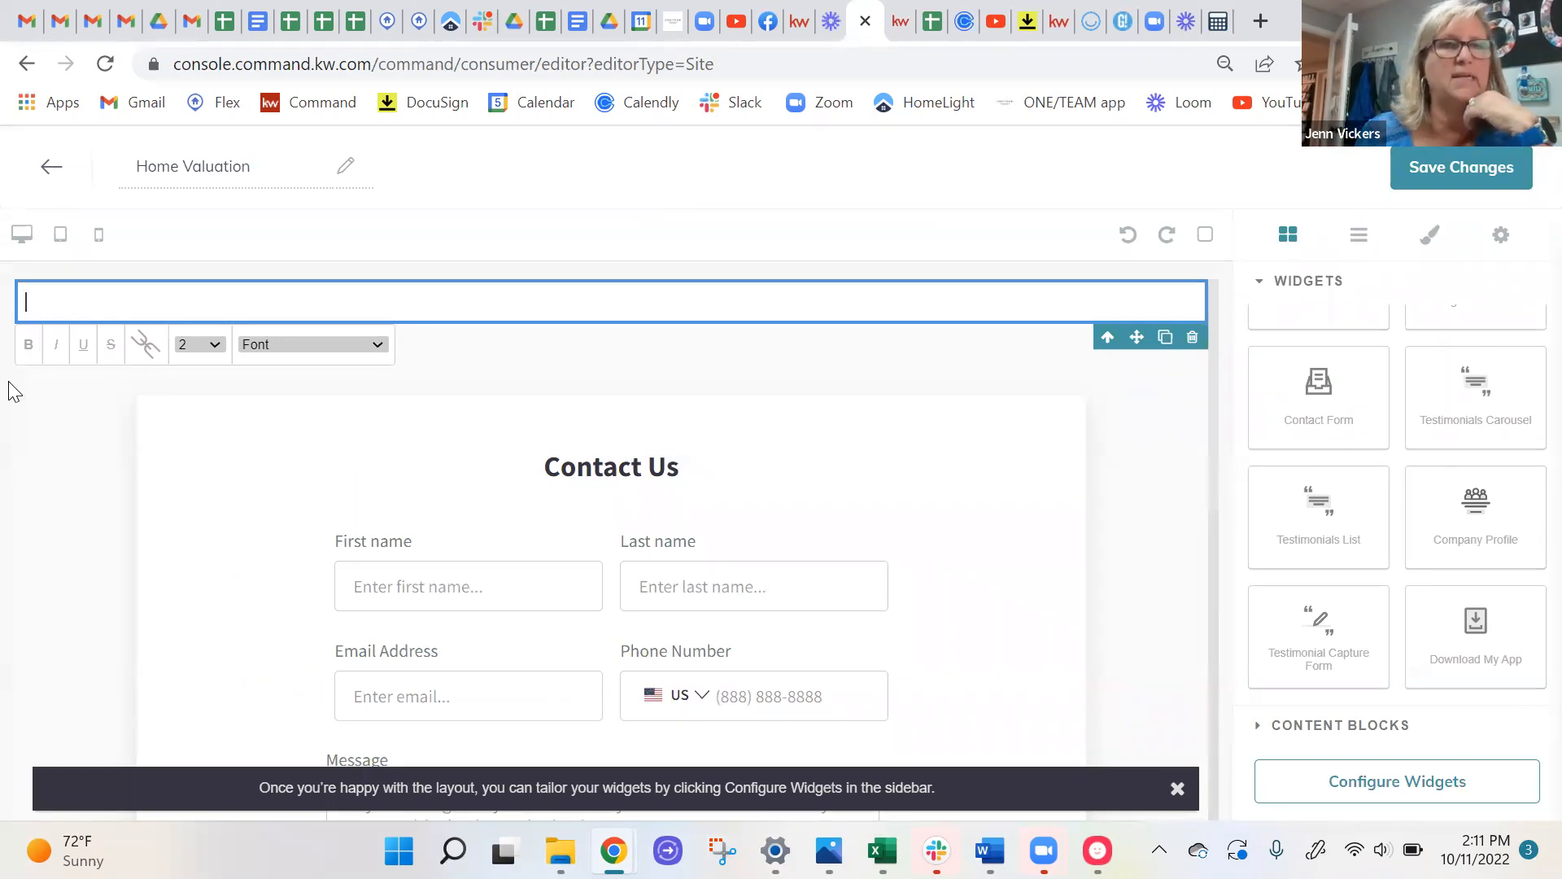
pyautogui.rightClick(96, 303)
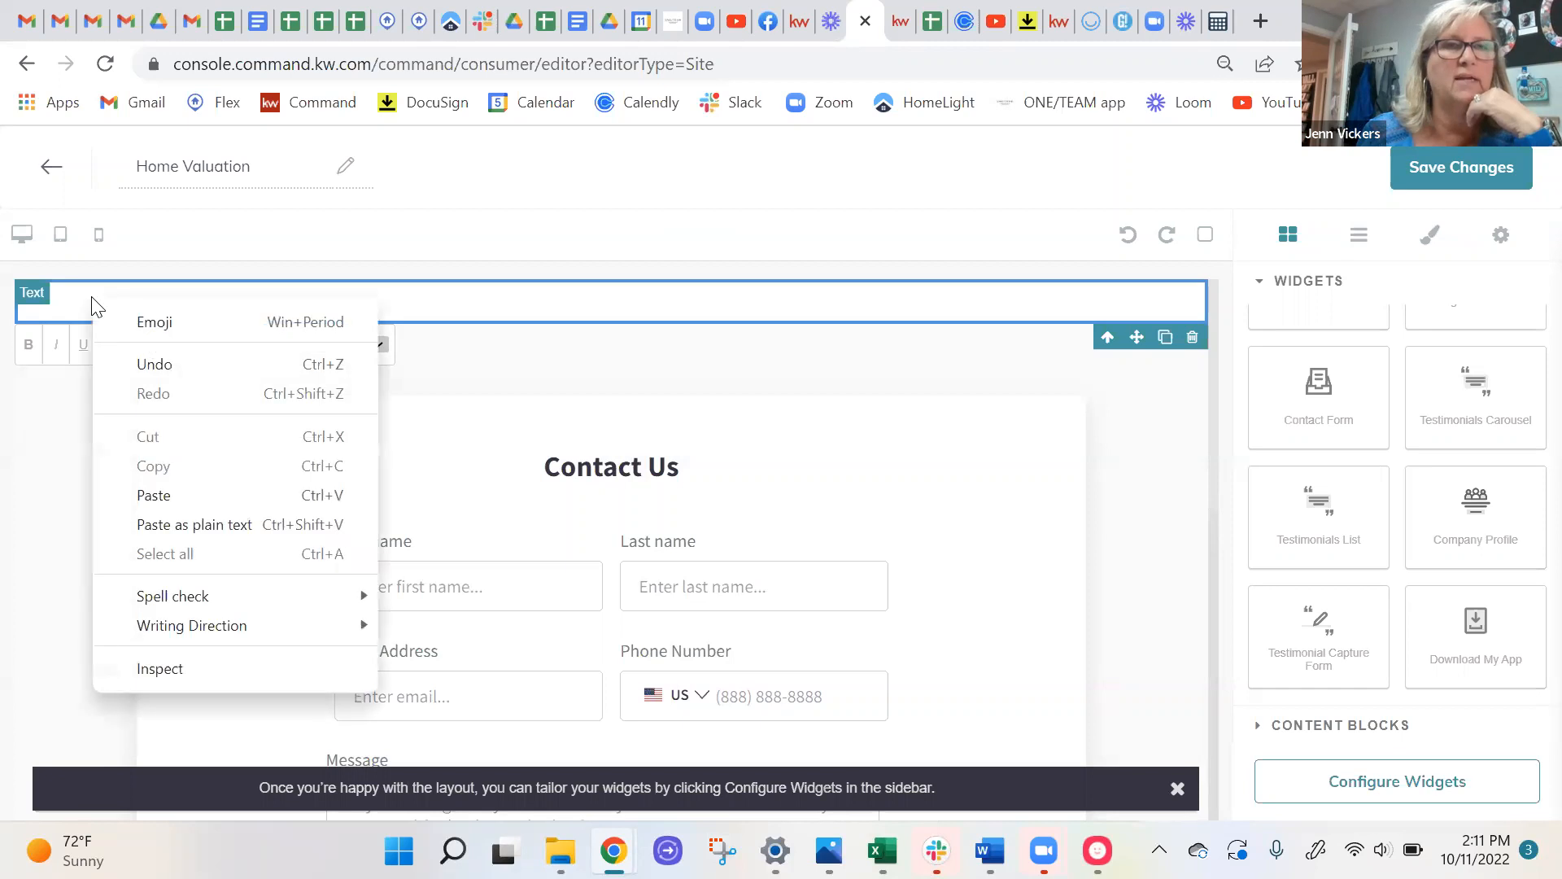
pyautogui.click(152, 496)
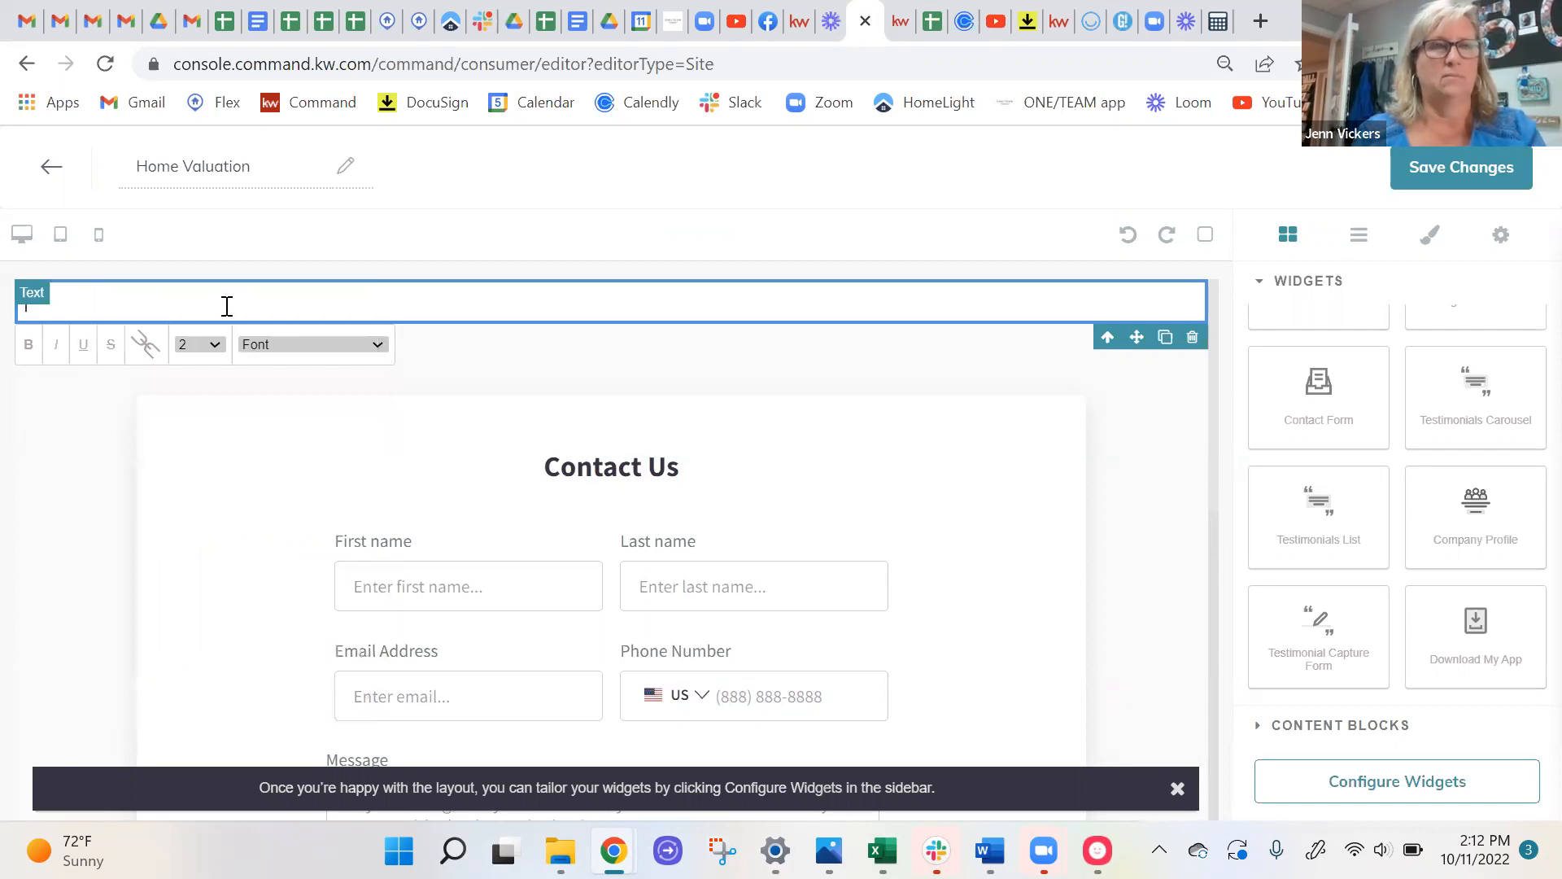
pyautogui.hotkey('ctrl', 'v')
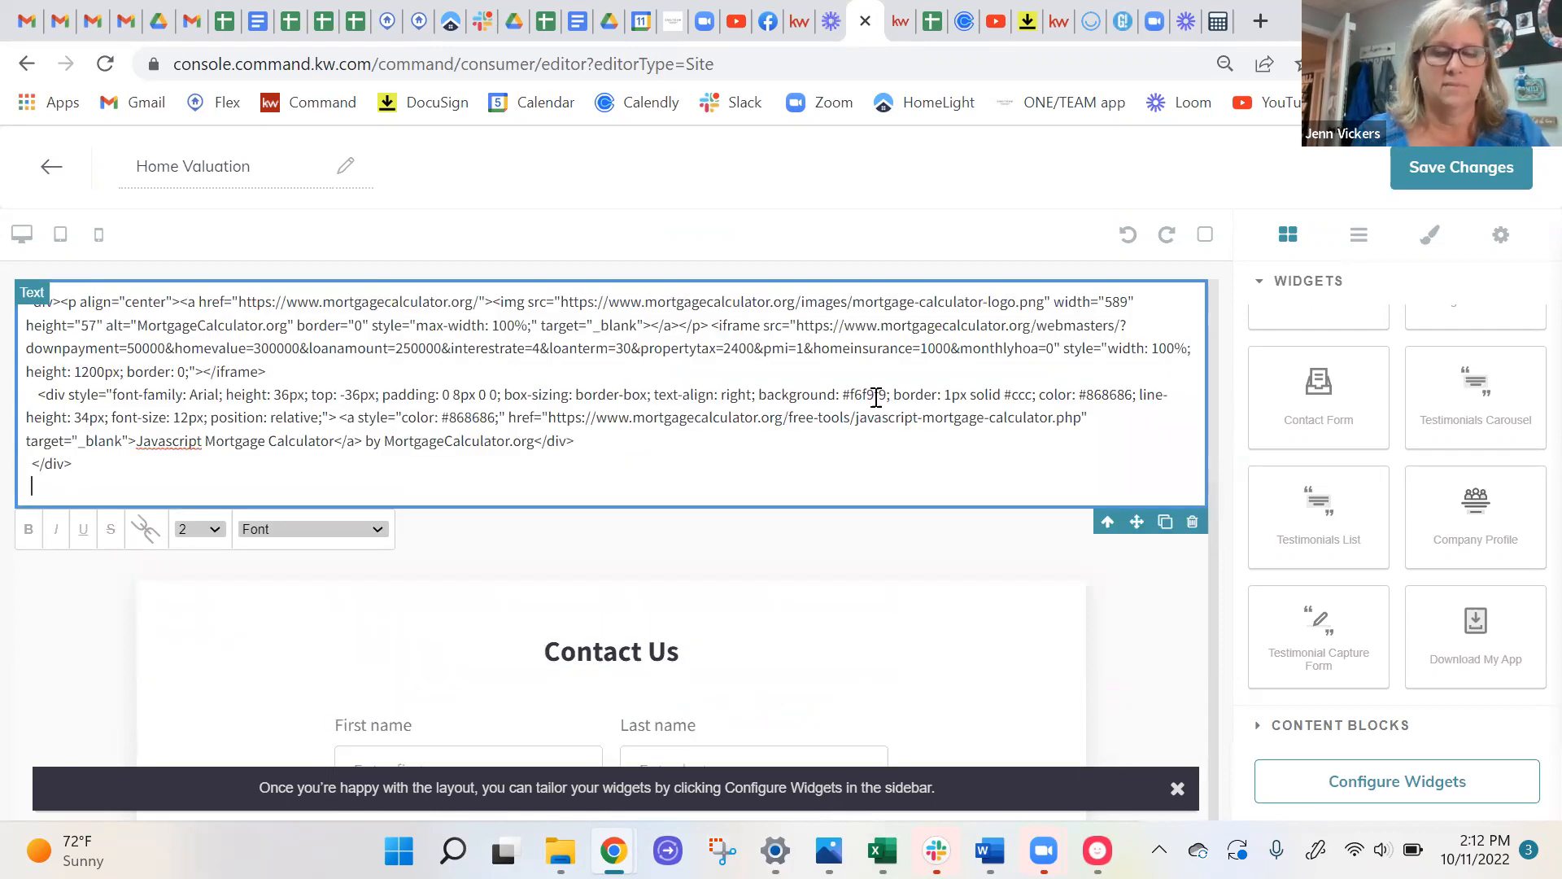
pyautogui.click(1001, 552)
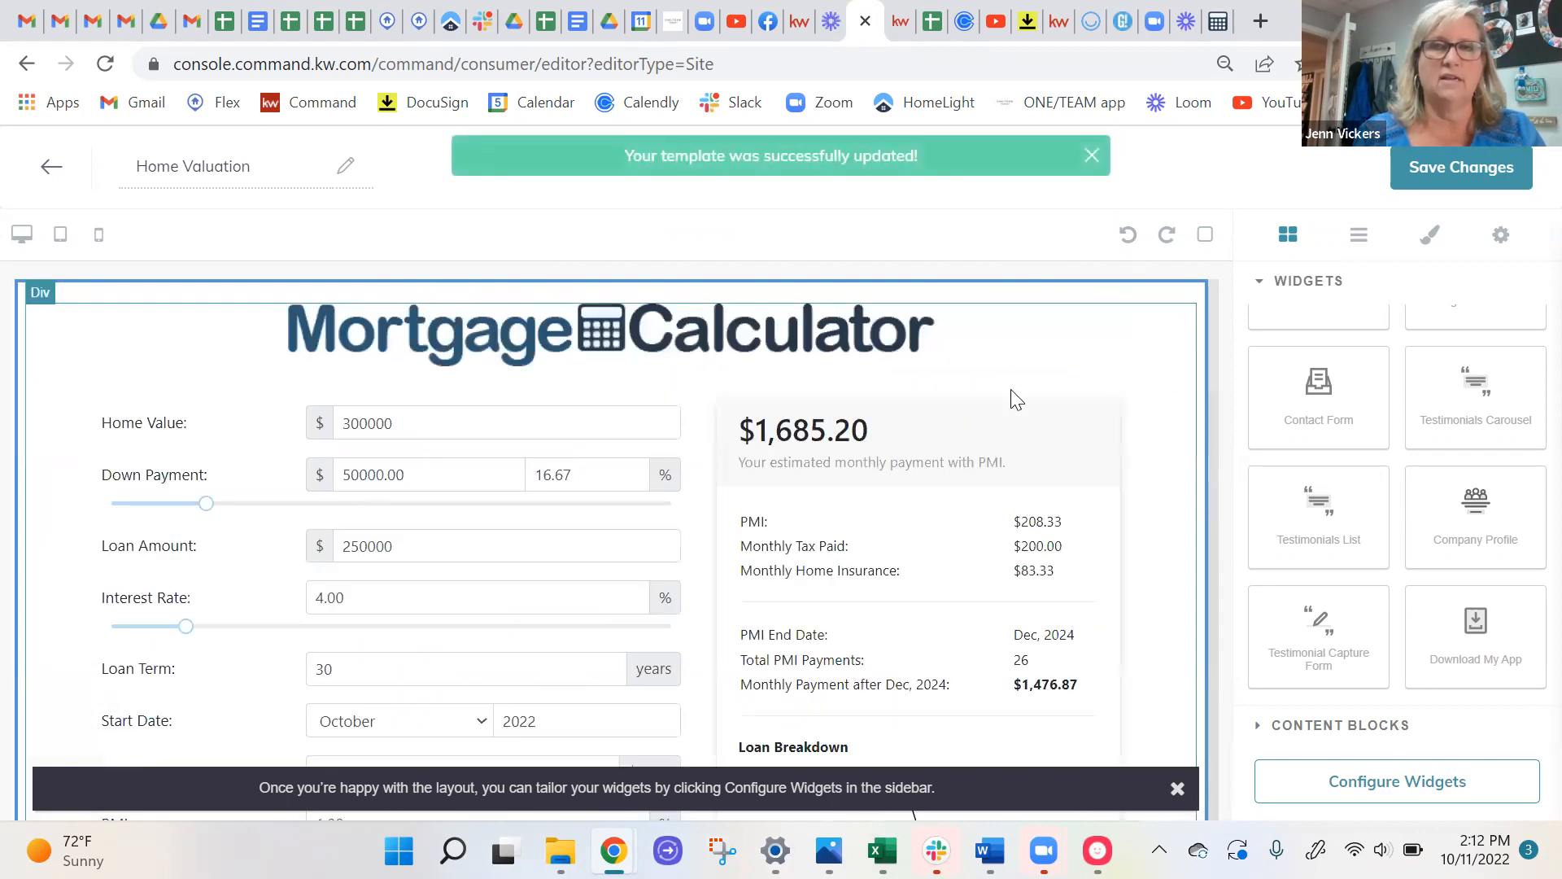
# Save the changes to the Home Valuation page and continue to the site and app settings for publishing.
pyautogui.scroll(-13, 1045, 423)
pyautogui.scroll(13, 1047, 431)
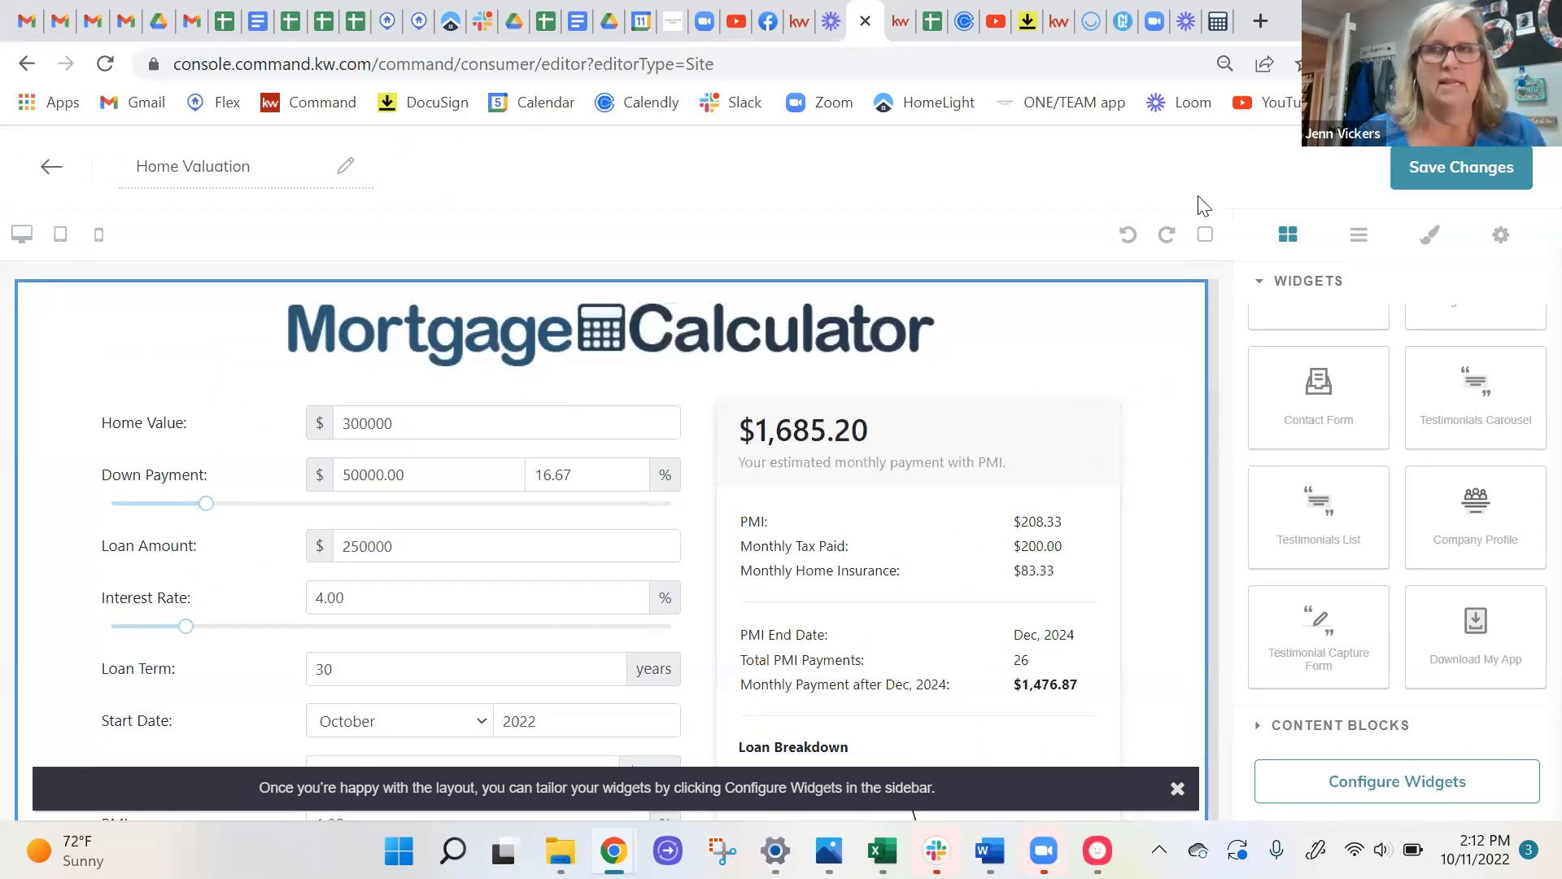
pyautogui.click(1459, 168)
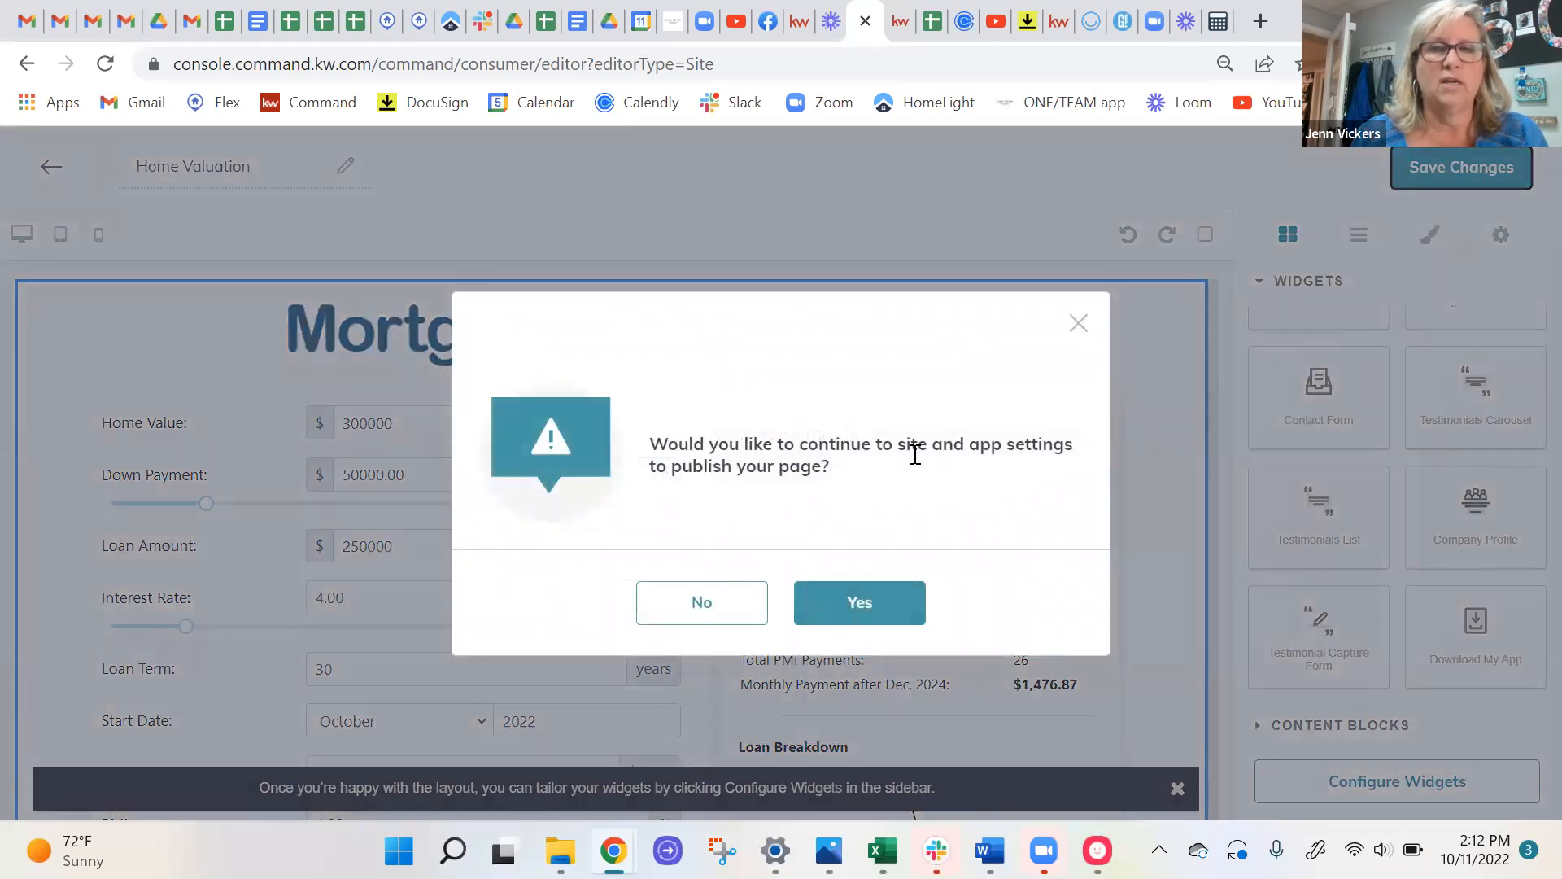
pyautogui.click(851, 607)
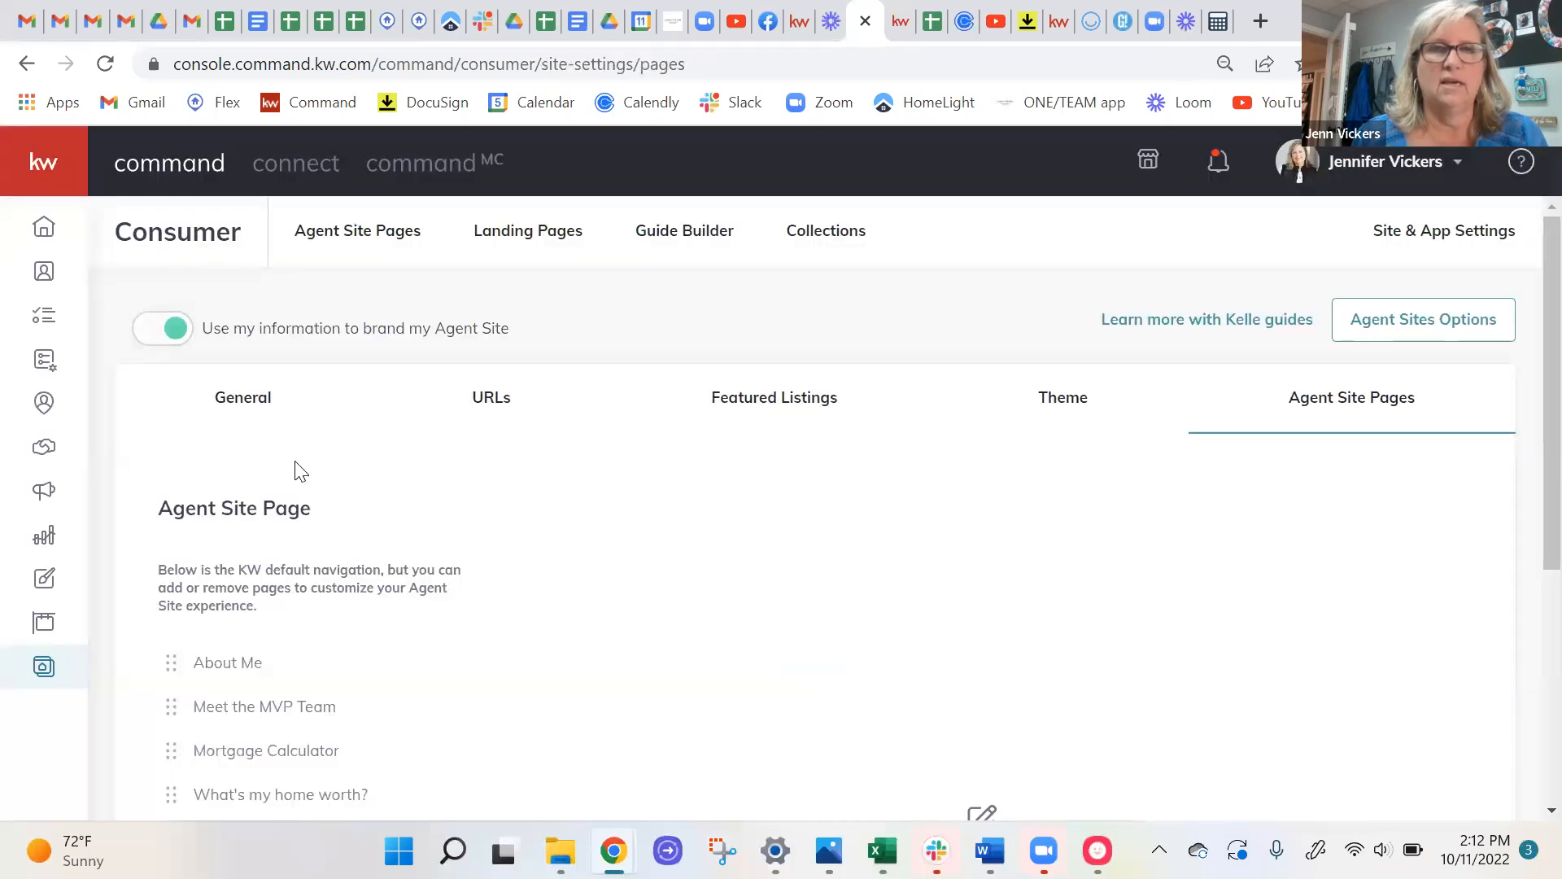
# Add a new entry to the agent site pages and link it to the Home Valuation page.
pyautogui.scroll(-1, 681, 537)
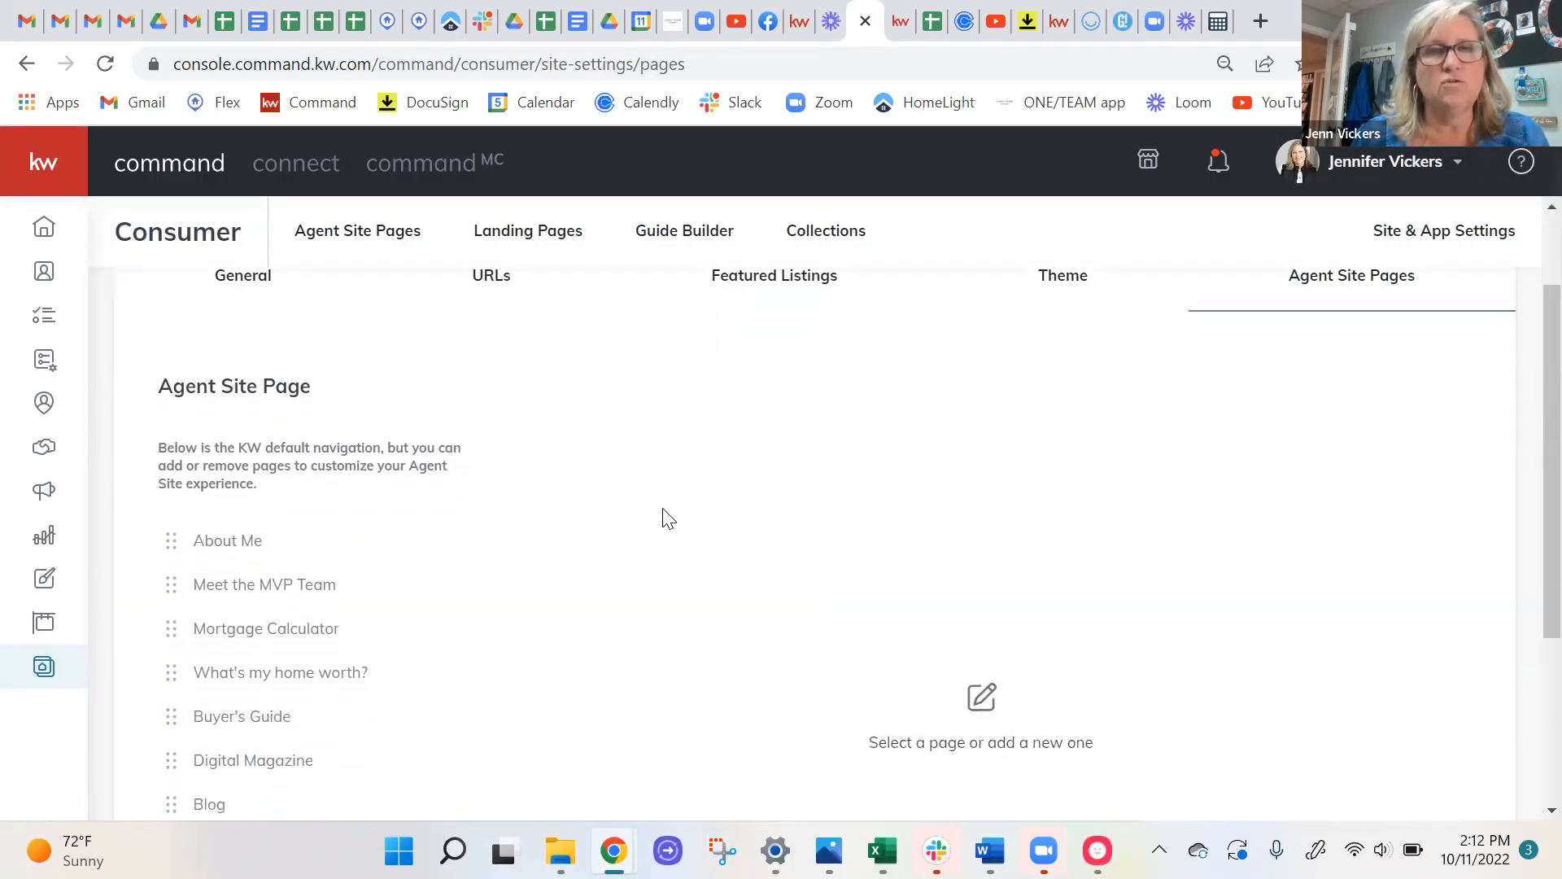
pyautogui.scroll(1, 536, 511)
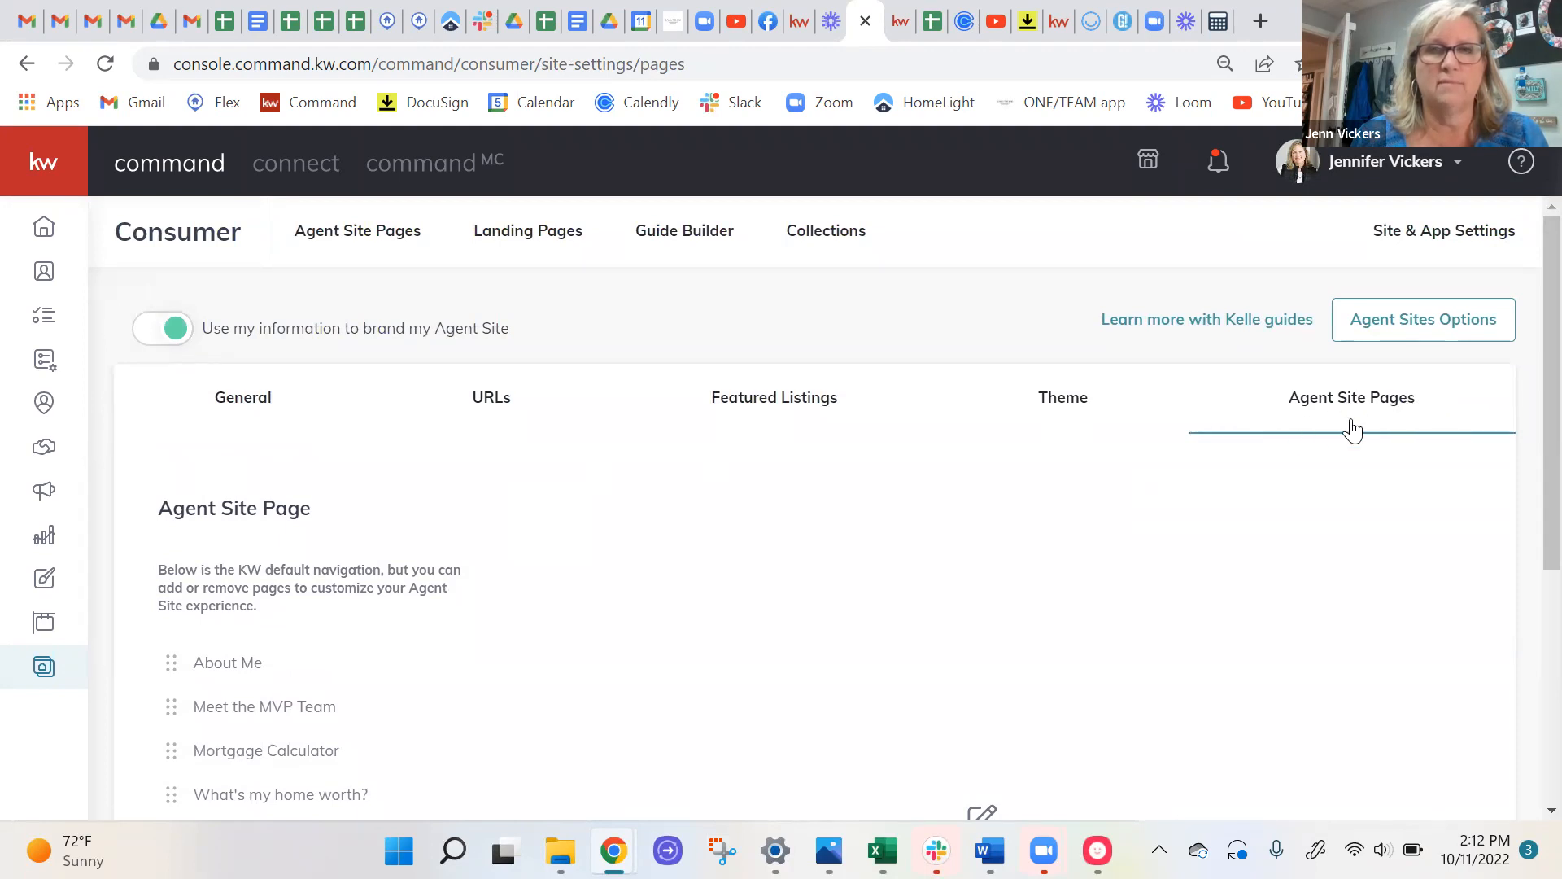
pyautogui.scroll(-5, 407, 570)
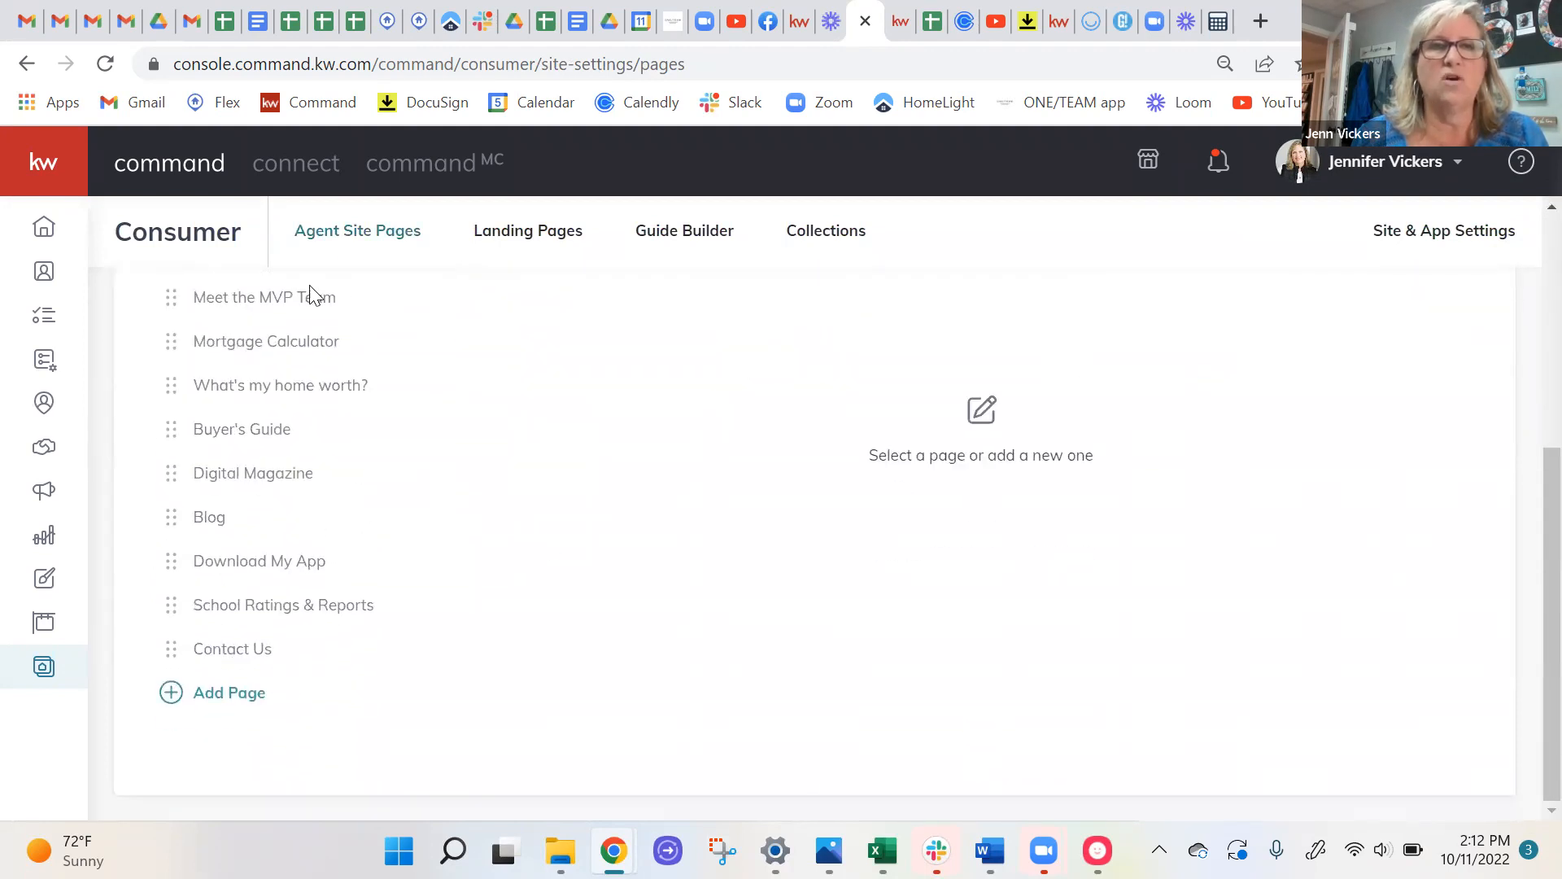
pyautogui.scroll(2, 312, 294)
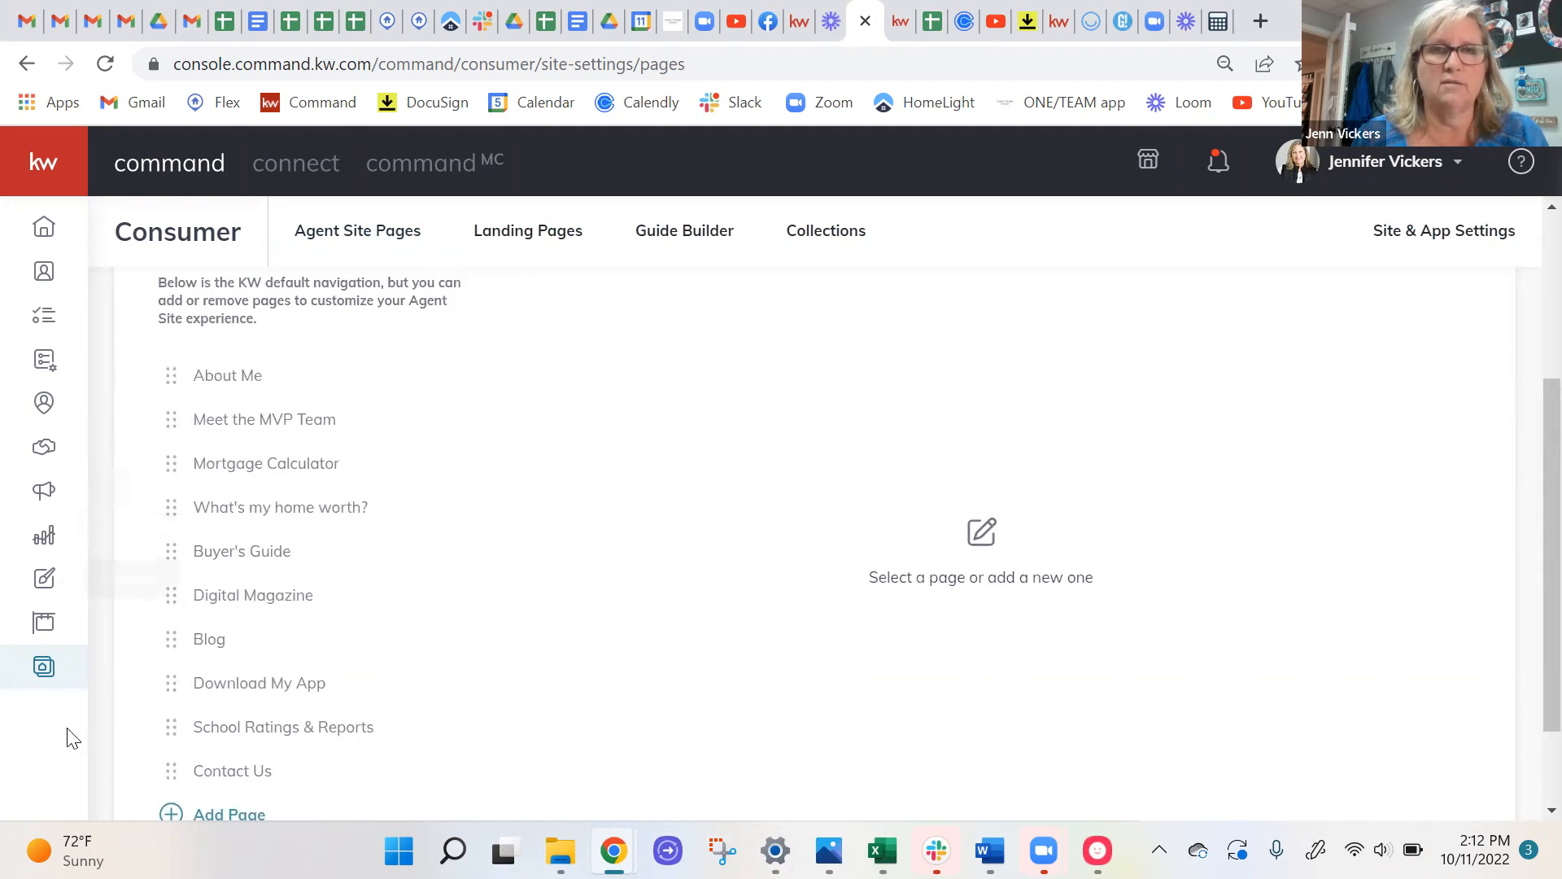
pyautogui.scroll(-2, 326, 683)
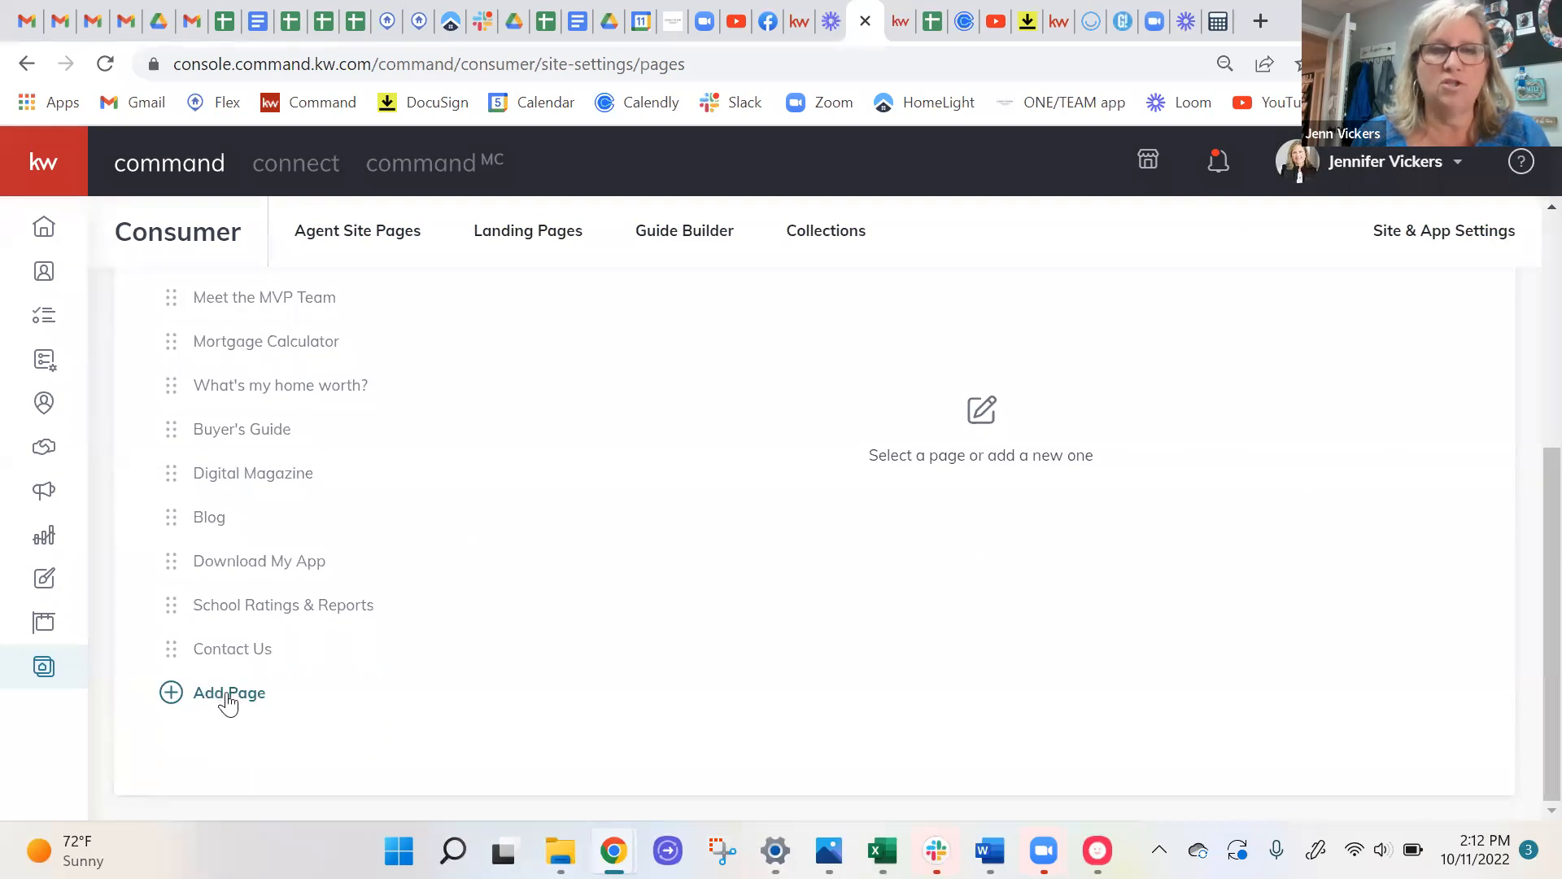
pyautogui.click(227, 693)
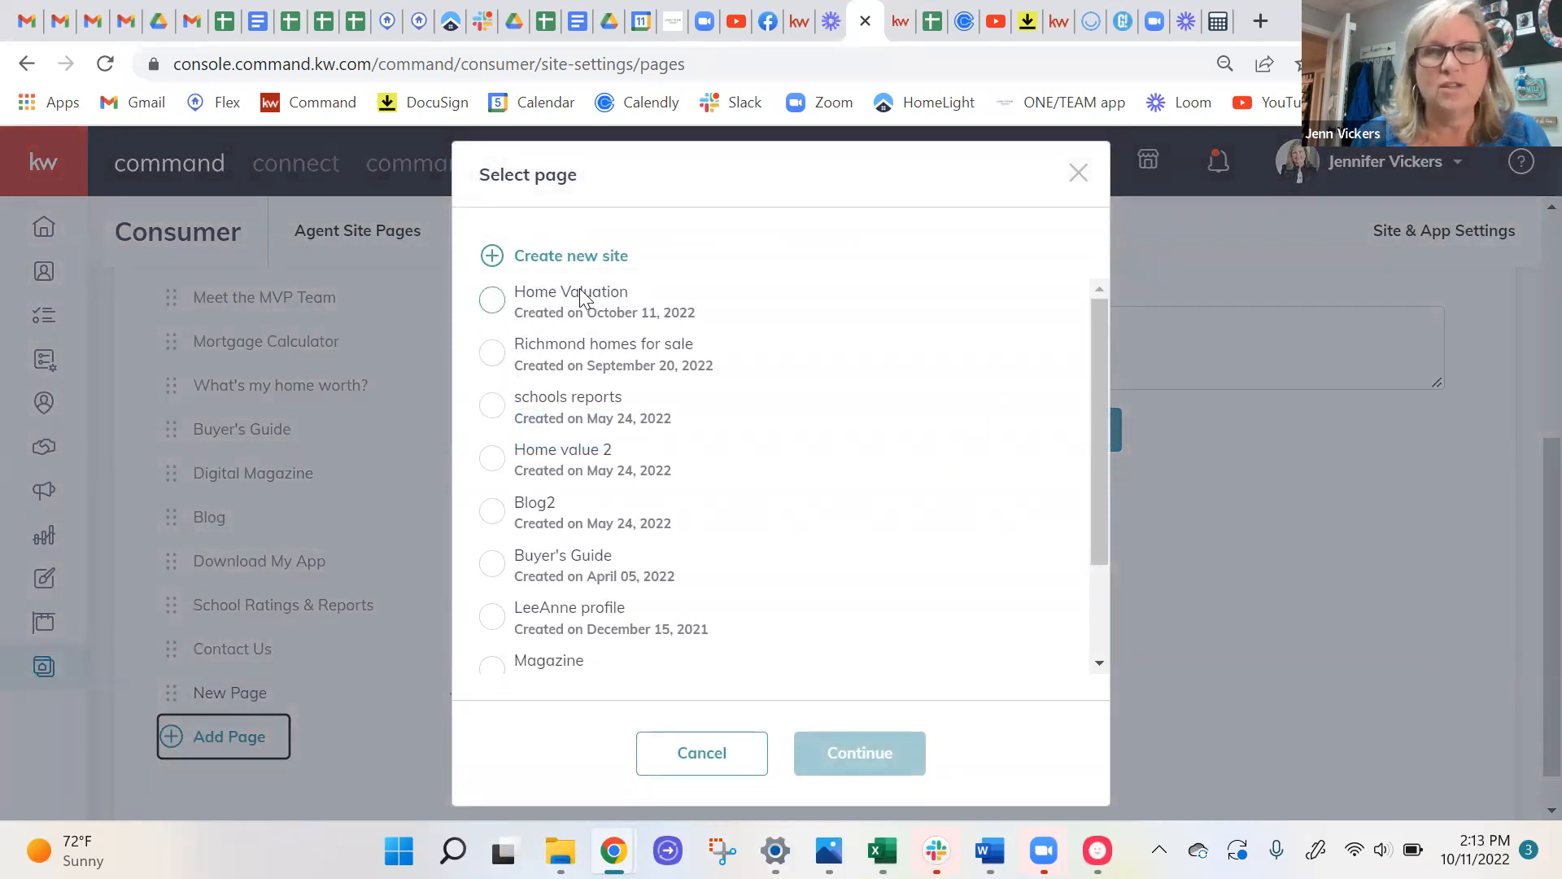
pyautogui.click(491, 301)
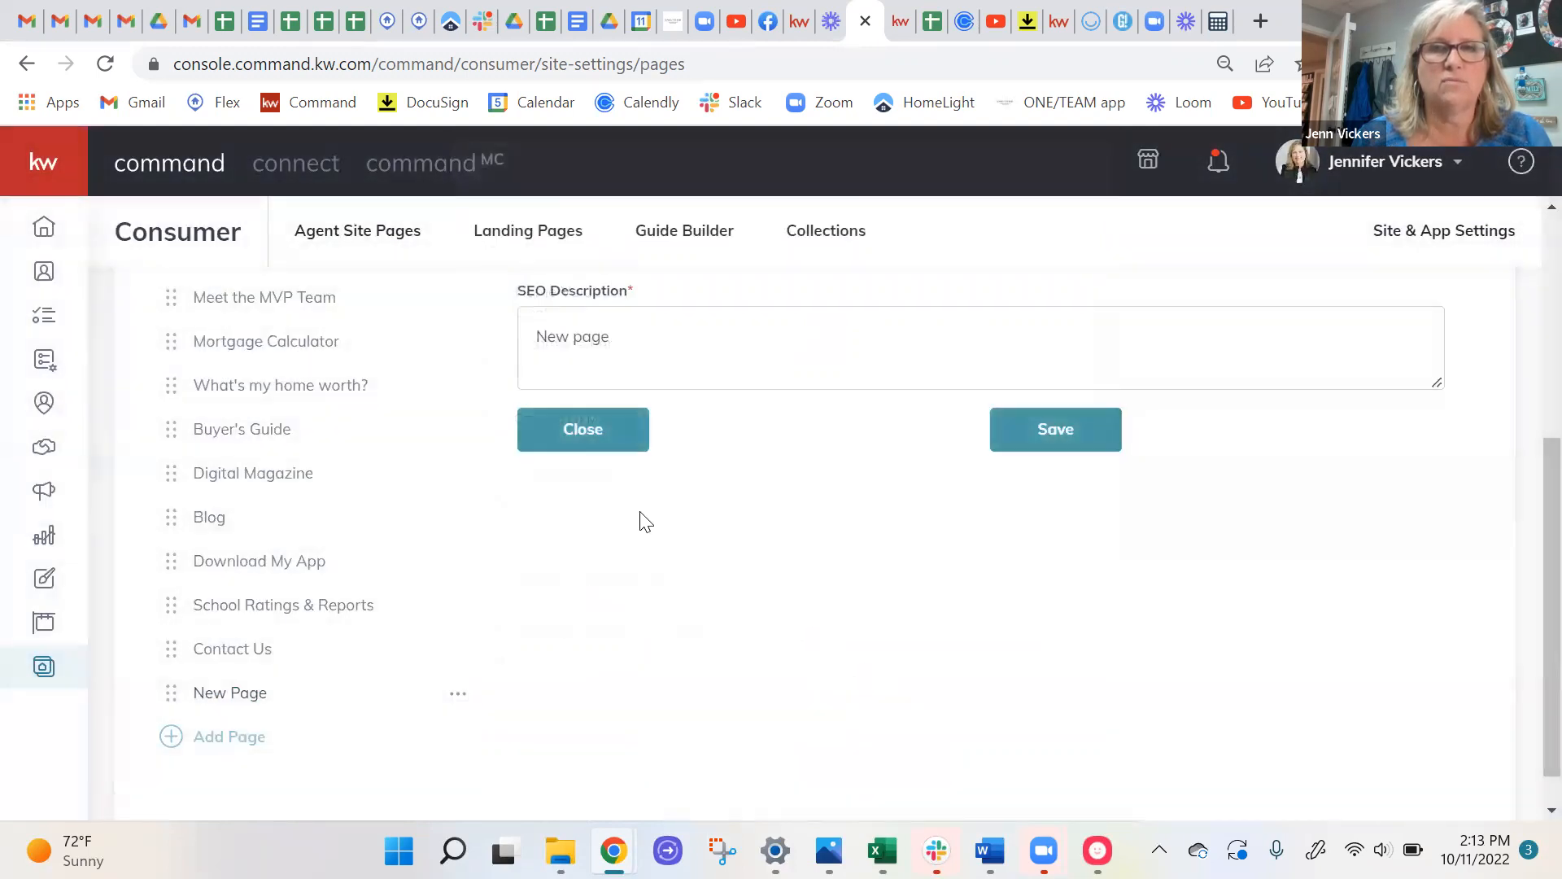
# Select the new agent site page's title text for editing.
pyautogui.scroll(3, 758, 443)
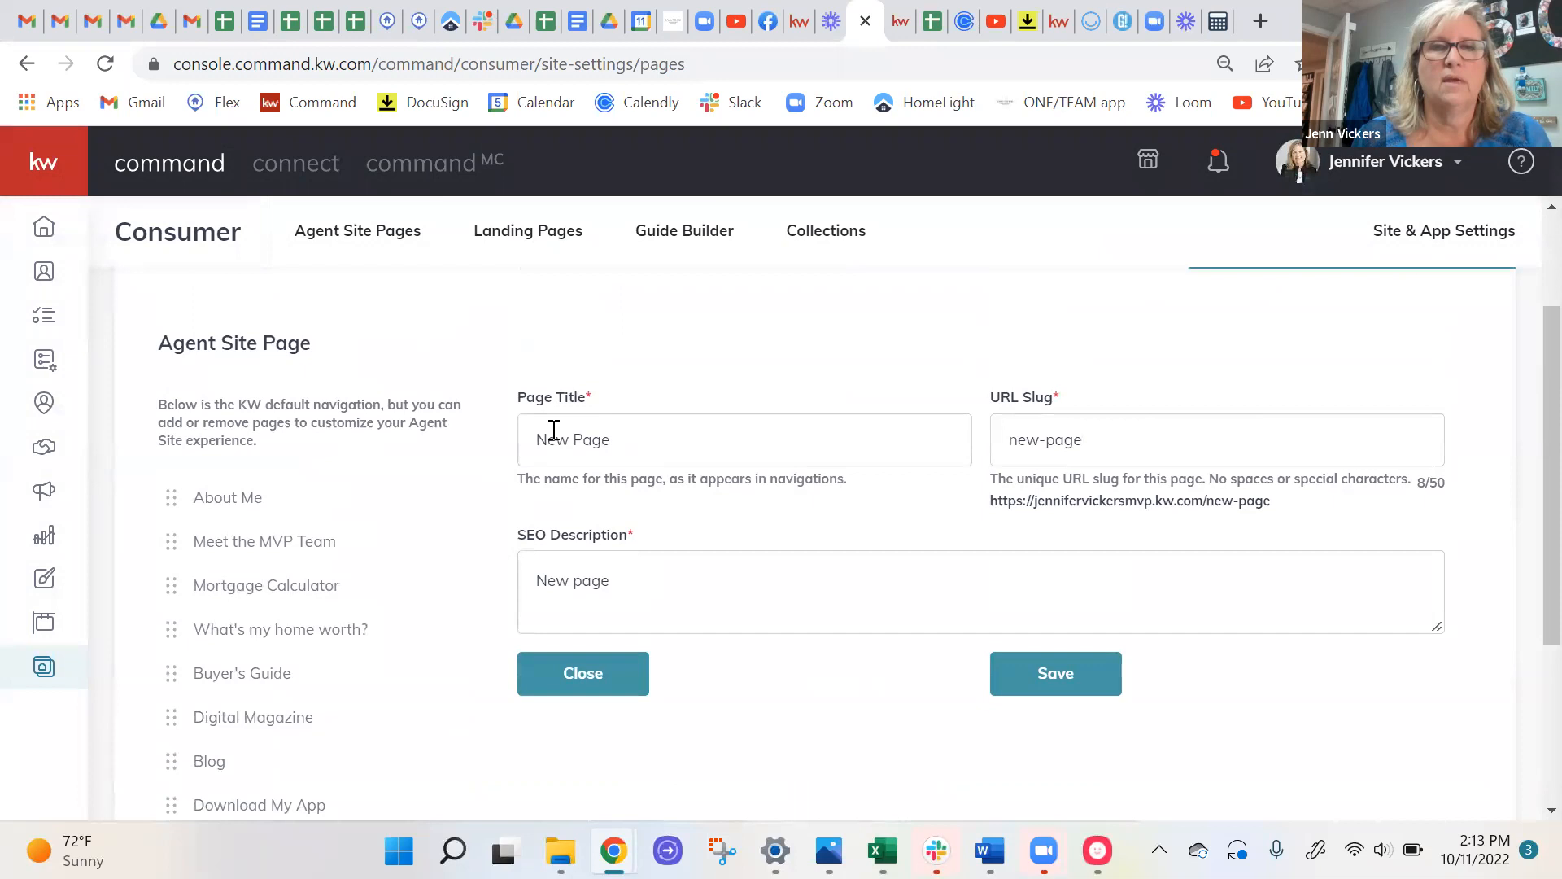
pyautogui.click(528, 445)
pyautogui.moveTo(533, 440); pyautogui.dragTo(654, 430)
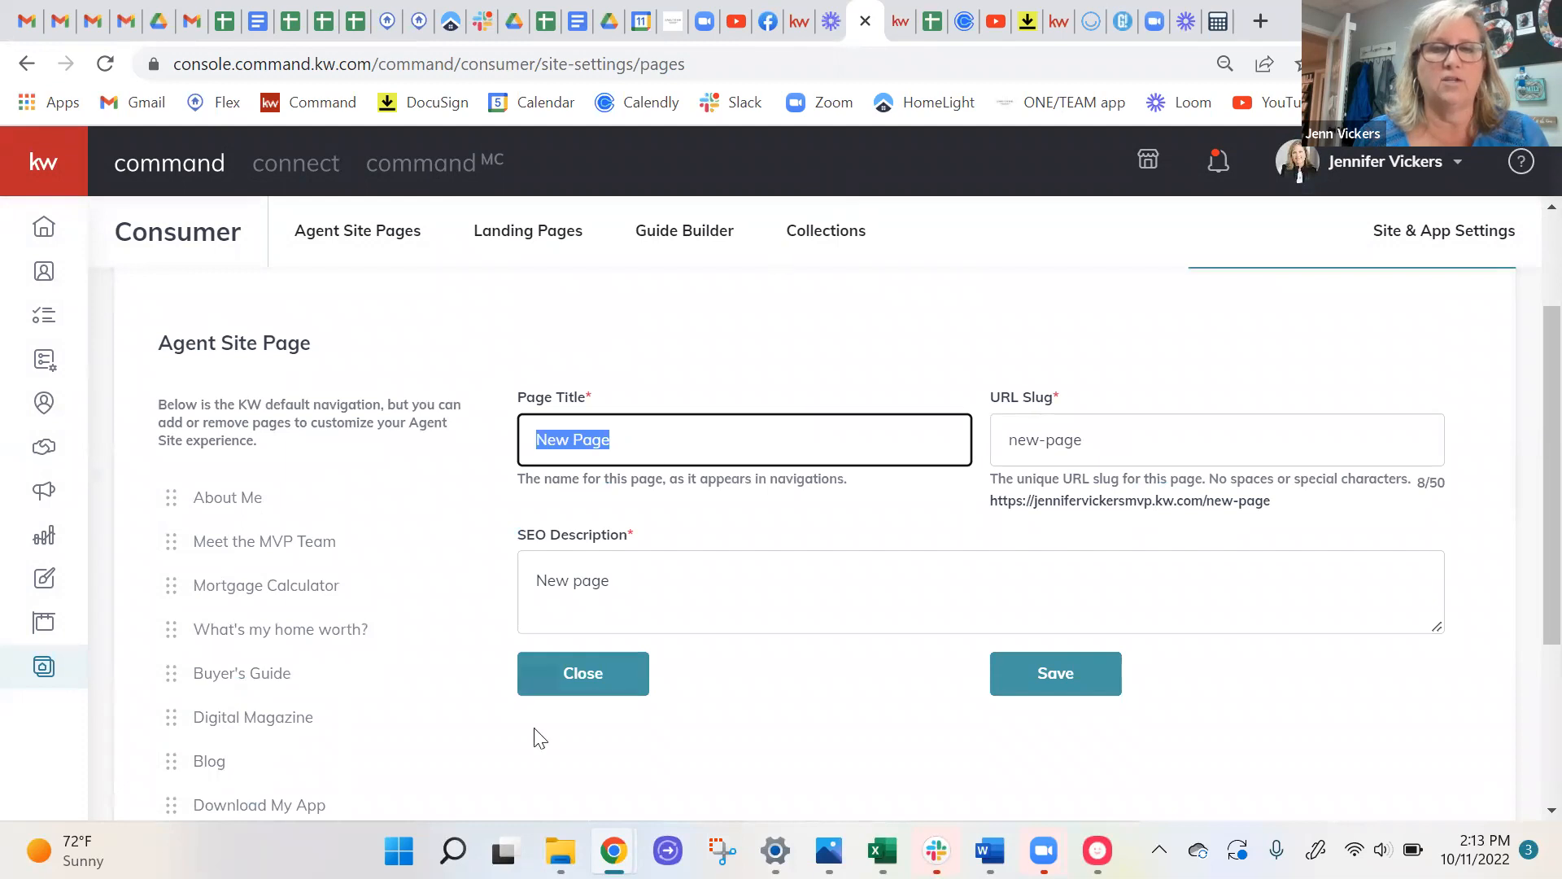
# Switch to the live agent site, examine the page entries in its MVP Team navigation, and return to the page settings.
pyautogui.moveTo(613, 851)
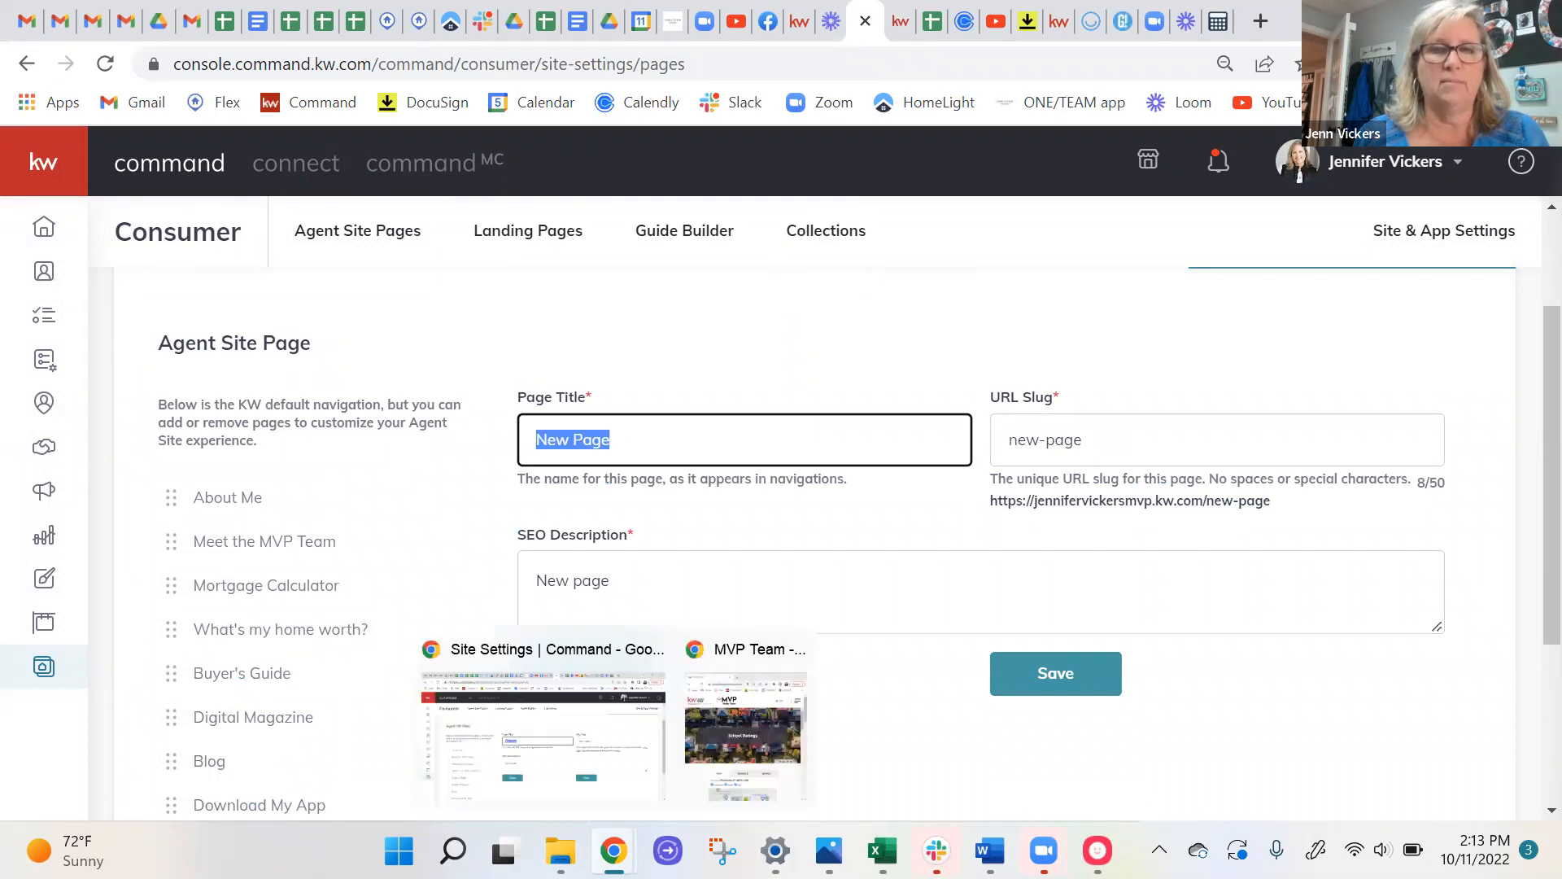
pyautogui.click(805, 688)
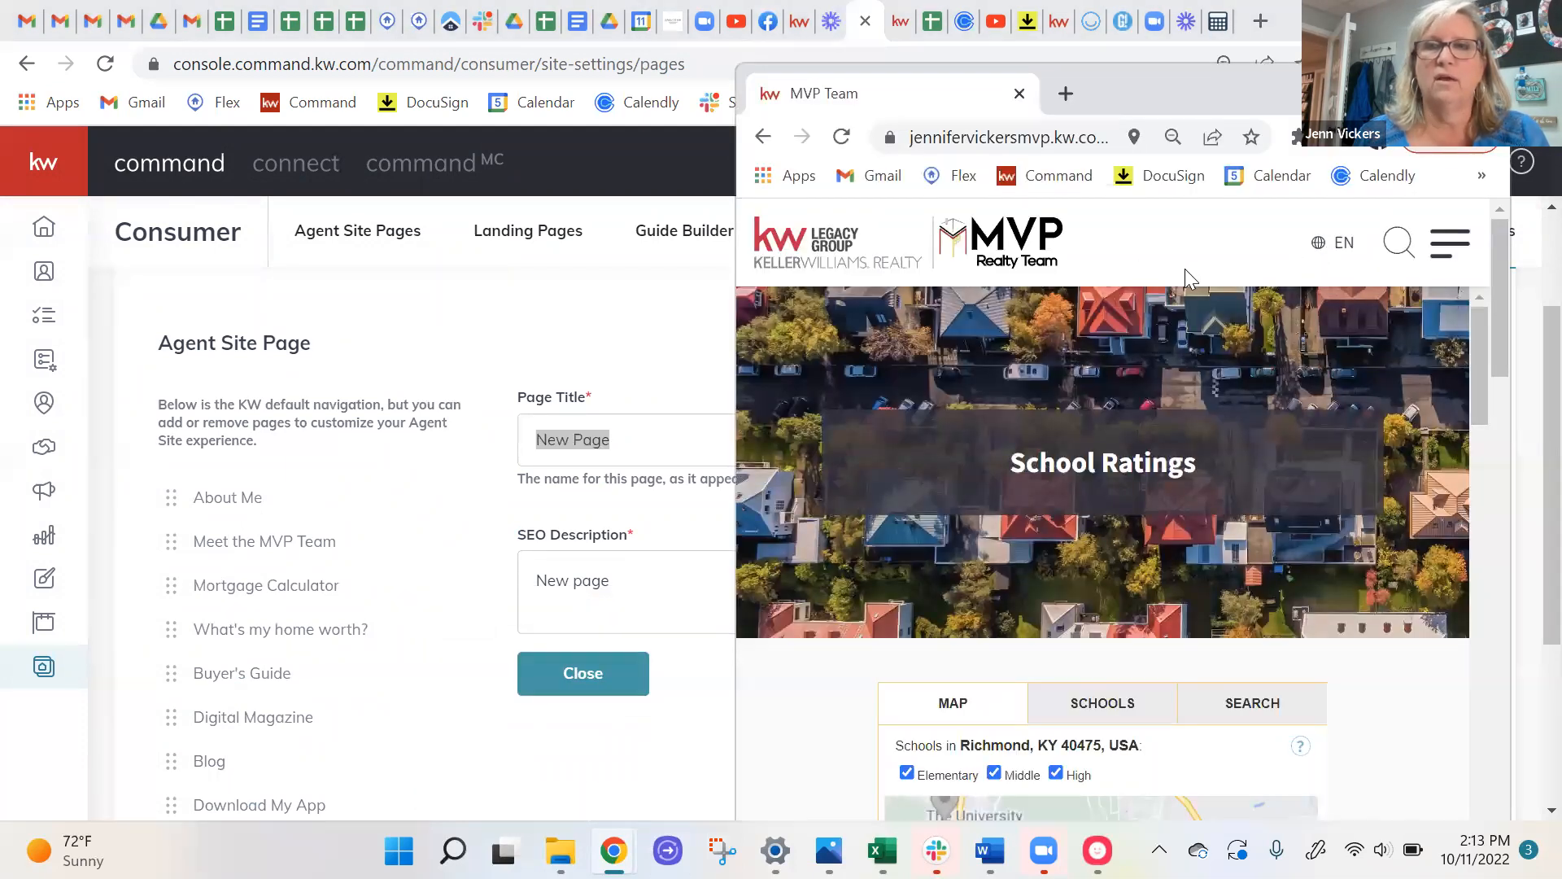
pyautogui.press('super+Up')
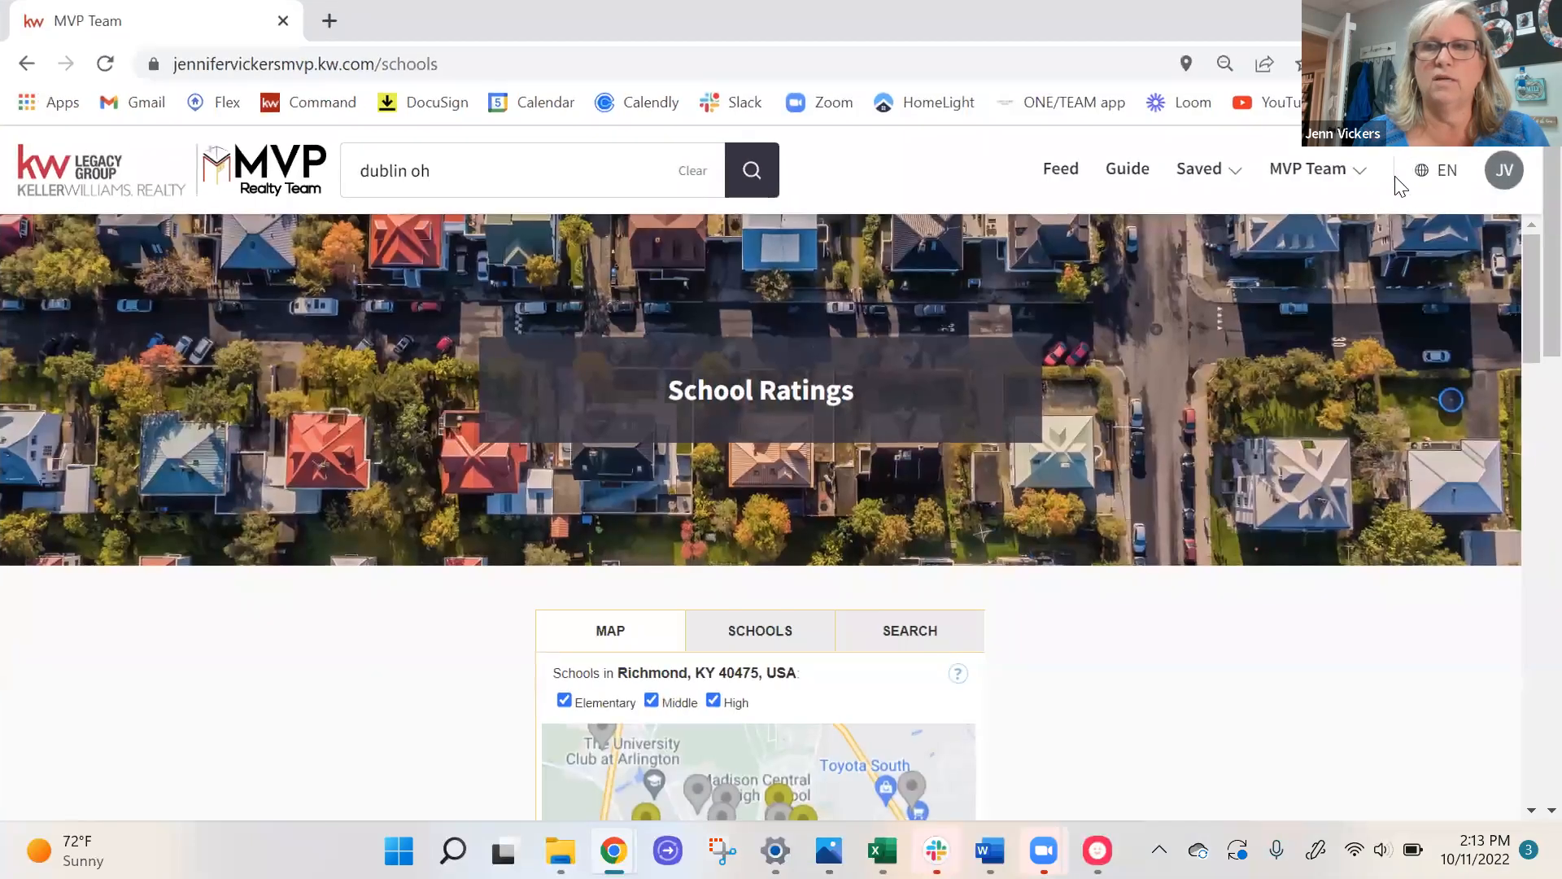
pyautogui.click(1314, 171)
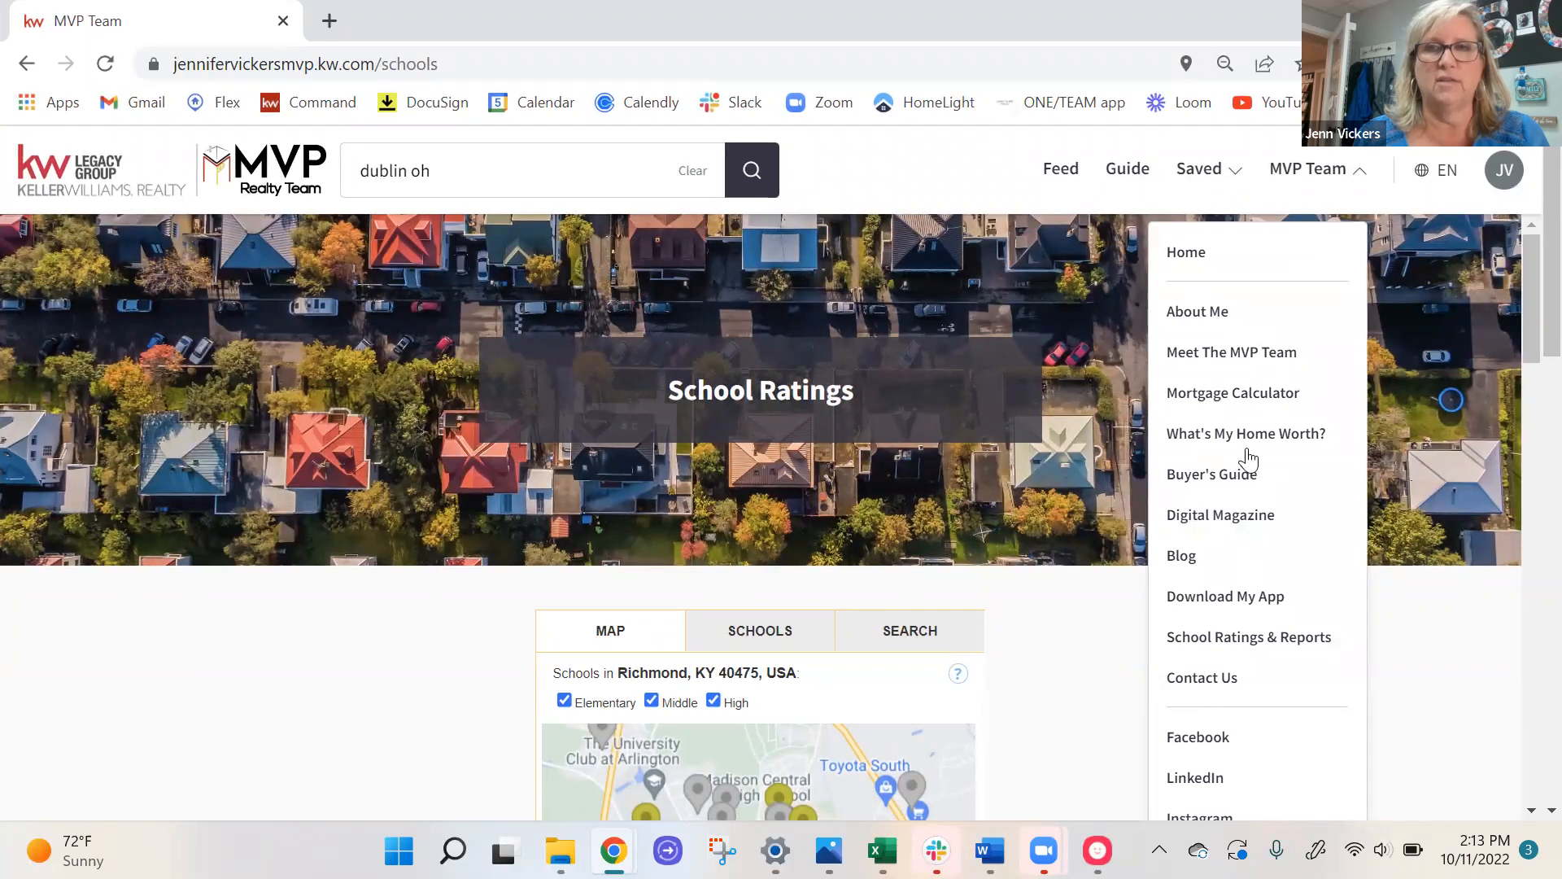
pyautogui.press('super+Down')
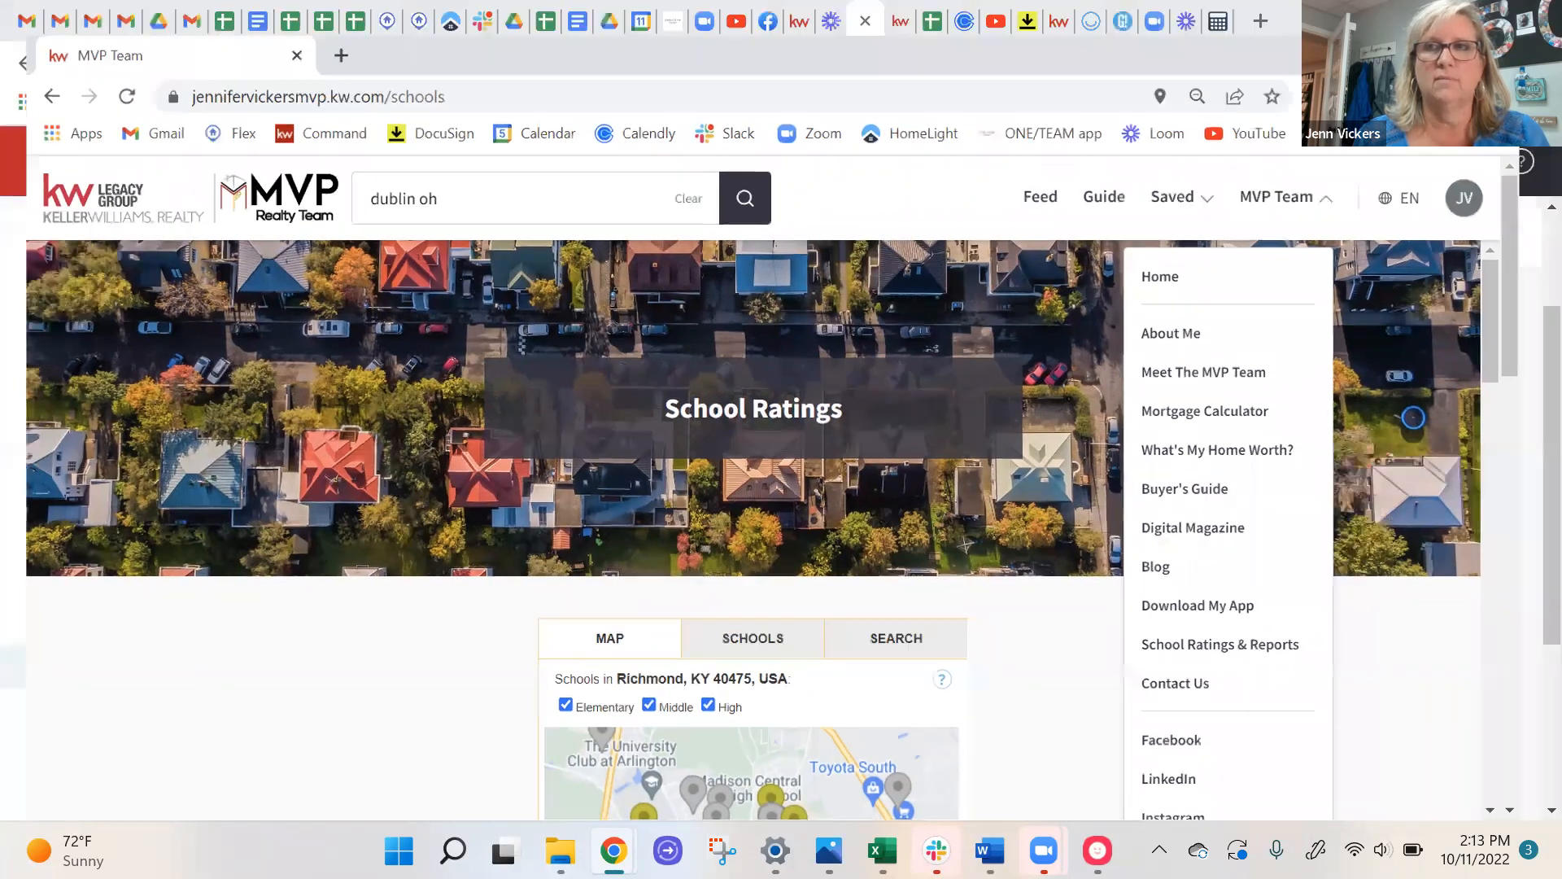
pyautogui.press('super+Down')
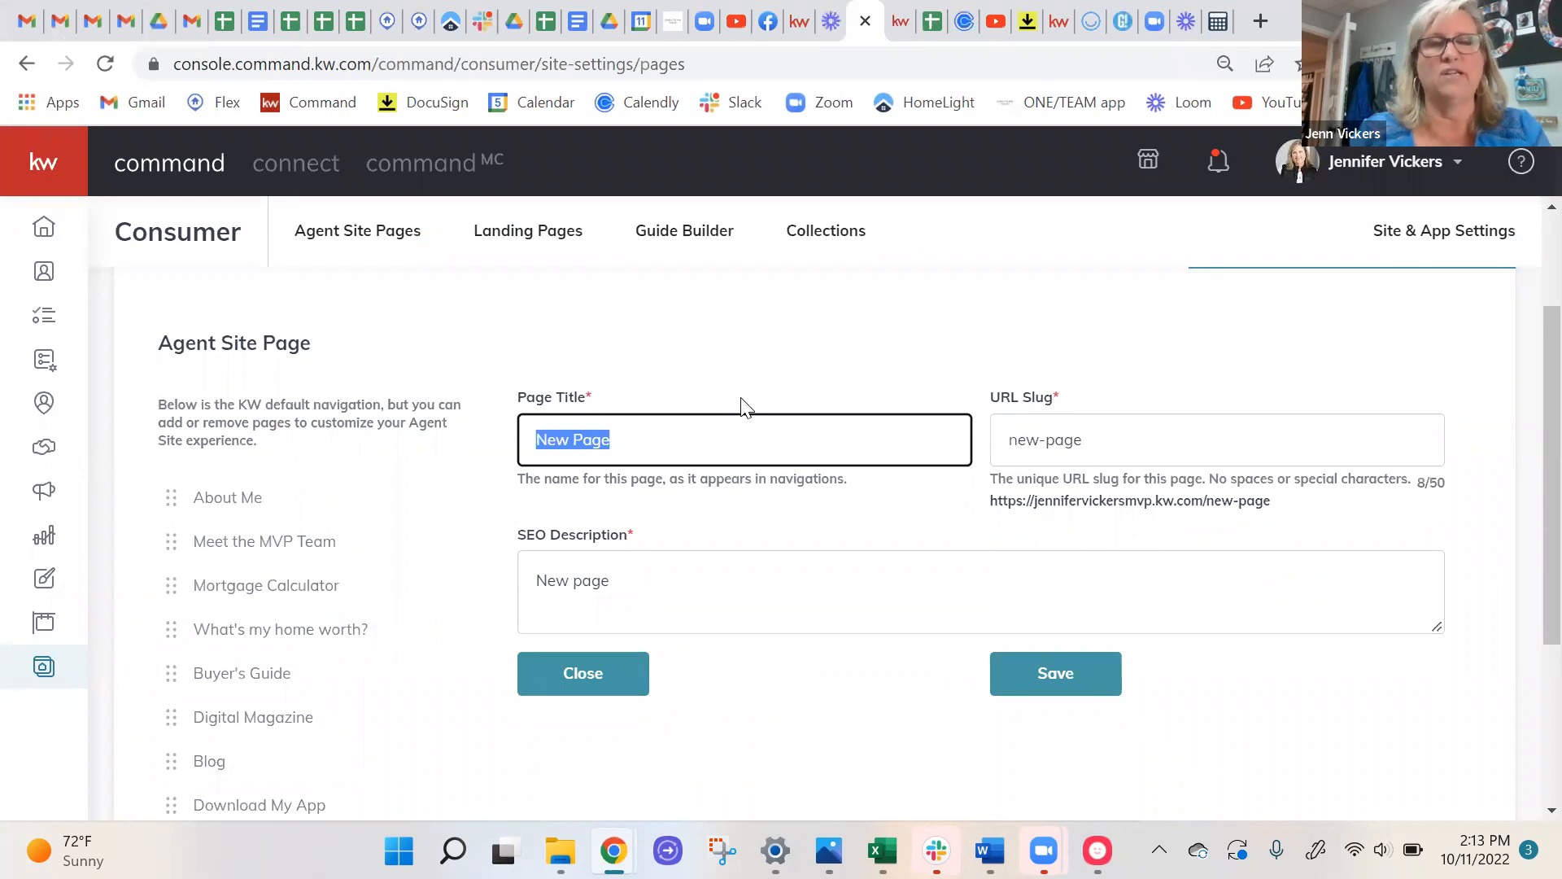
# Set the new agent site page's title to "Home Calculator".
pyautogui.write('H')
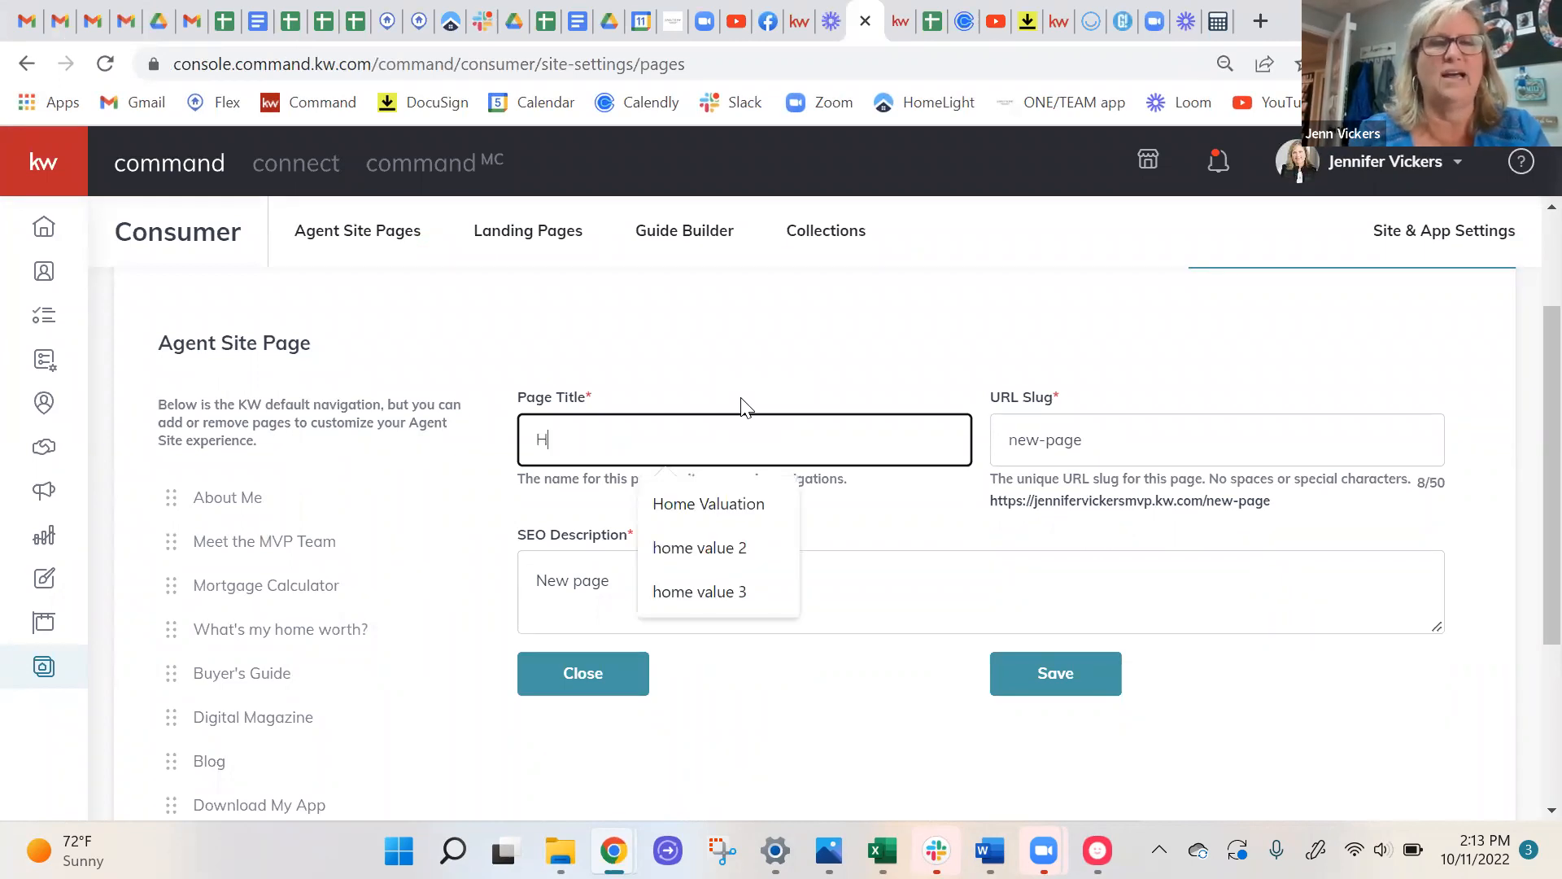
pyautogui.press('BackSpace')
pyautogui.write('Ho')
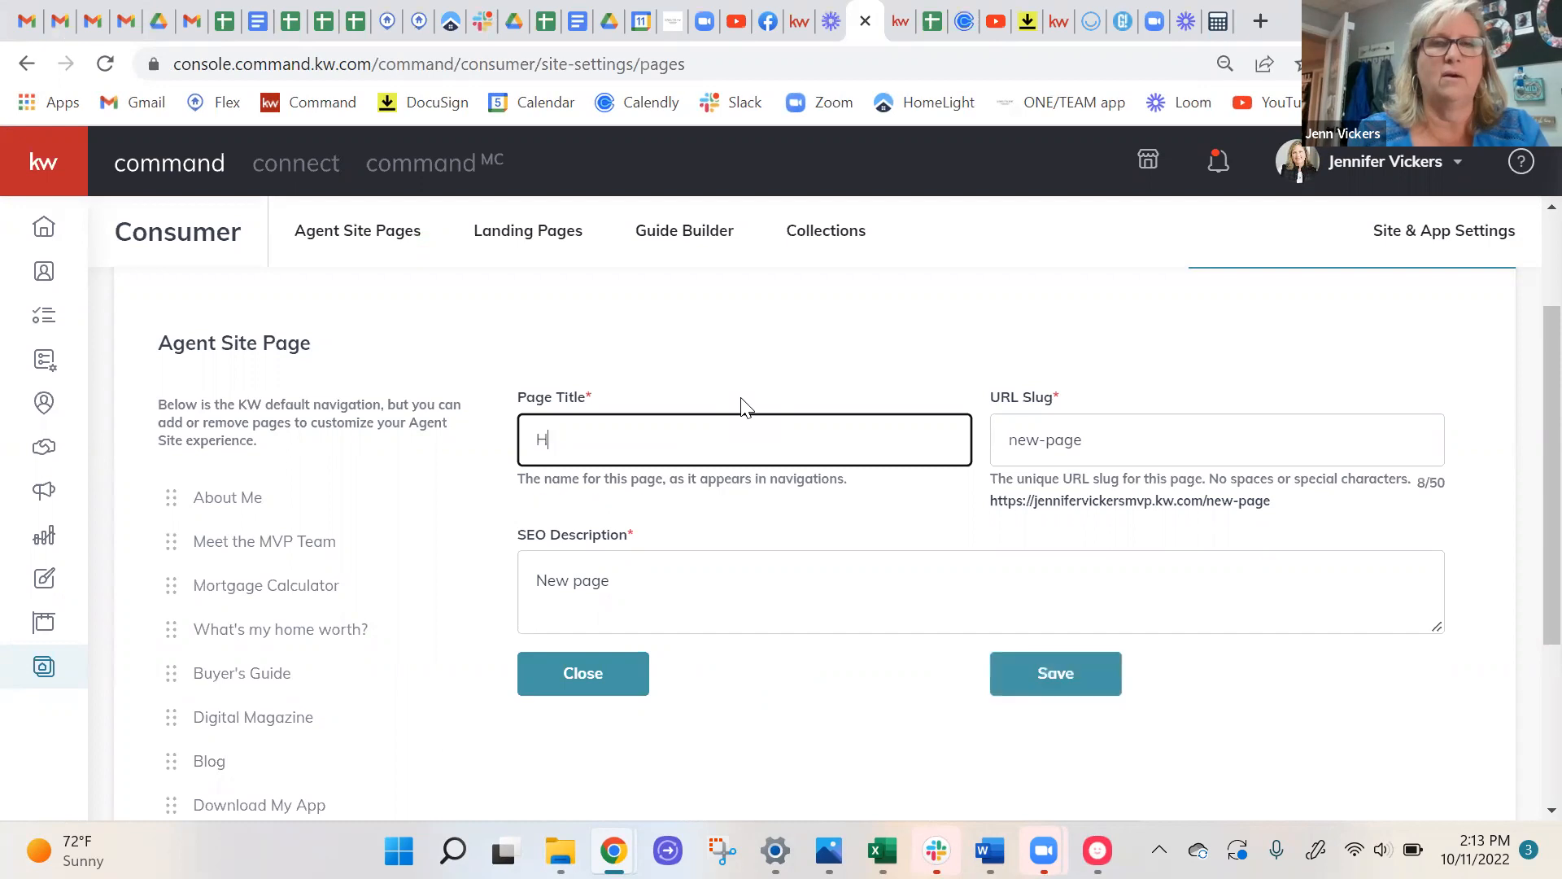
pyautogui.write('me CAlue')
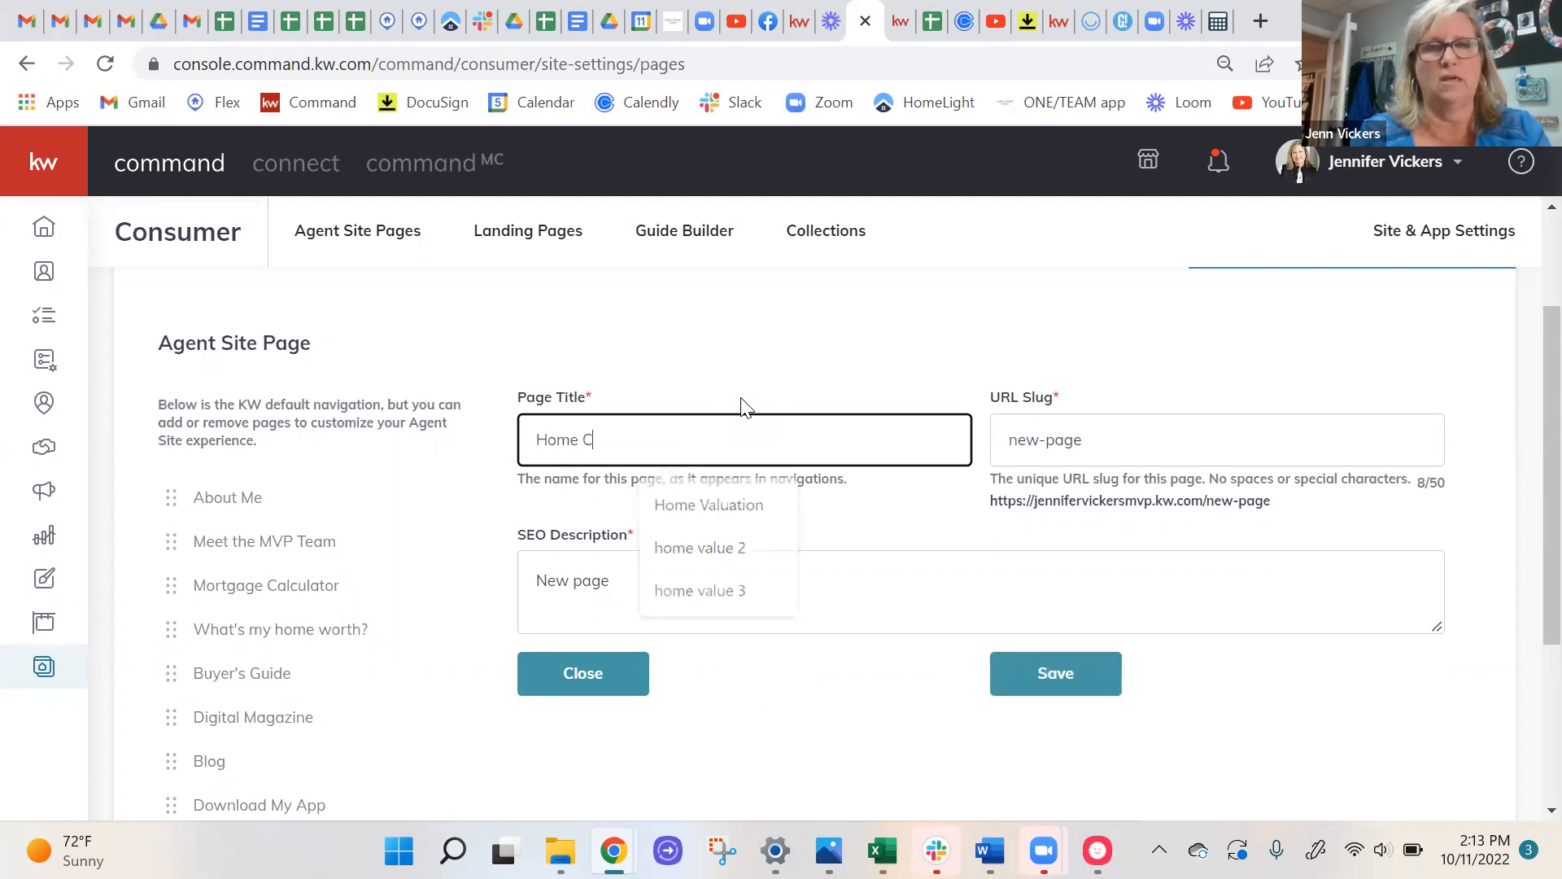
pyautogui.press('BackSpace')
pyautogui.press('BackSpace')
pyautogui.press('BackSpace')
pyautogui.press('BackSpace')
pyautogui.write('alculator')
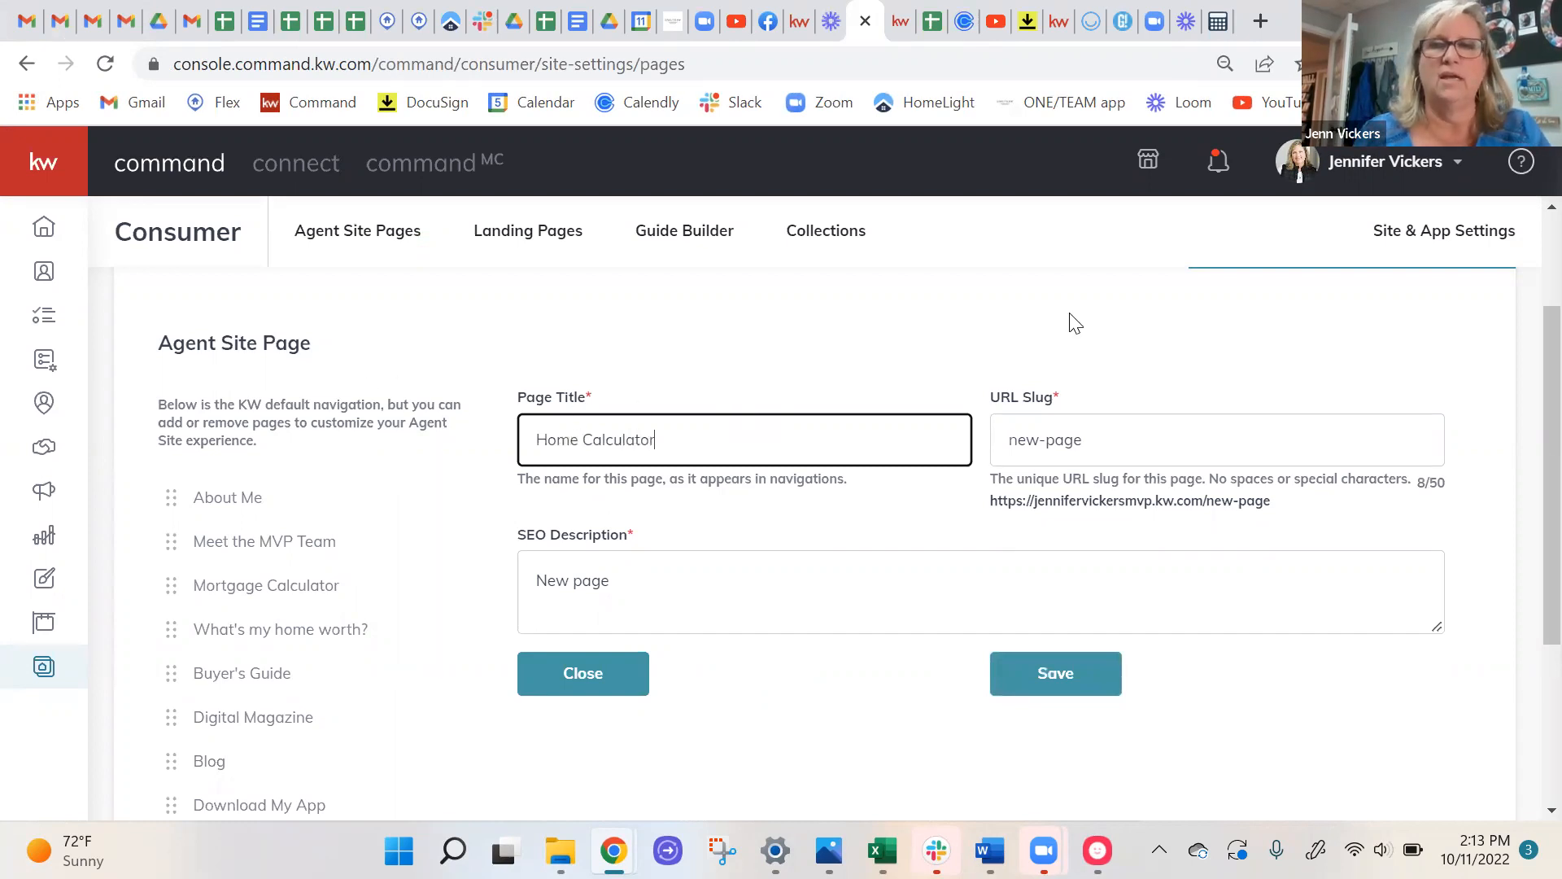
# Set the Home Calculator page's URL slug to "calculator5".
pyautogui.moveTo(1108, 436); pyautogui.dragTo(1004, 439)
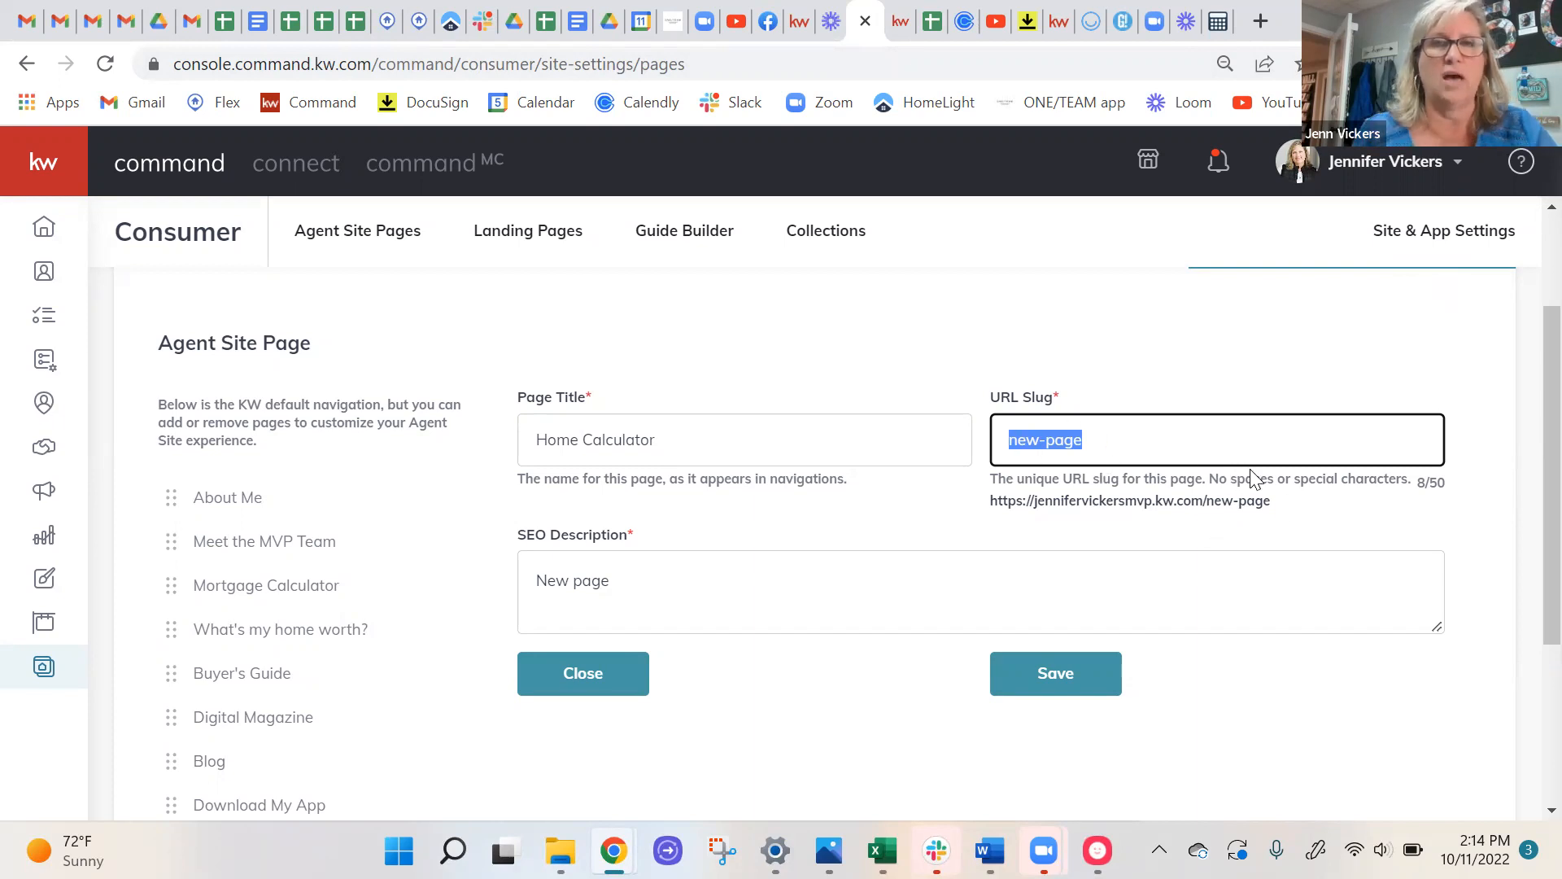
pyautogui.write('caluc')
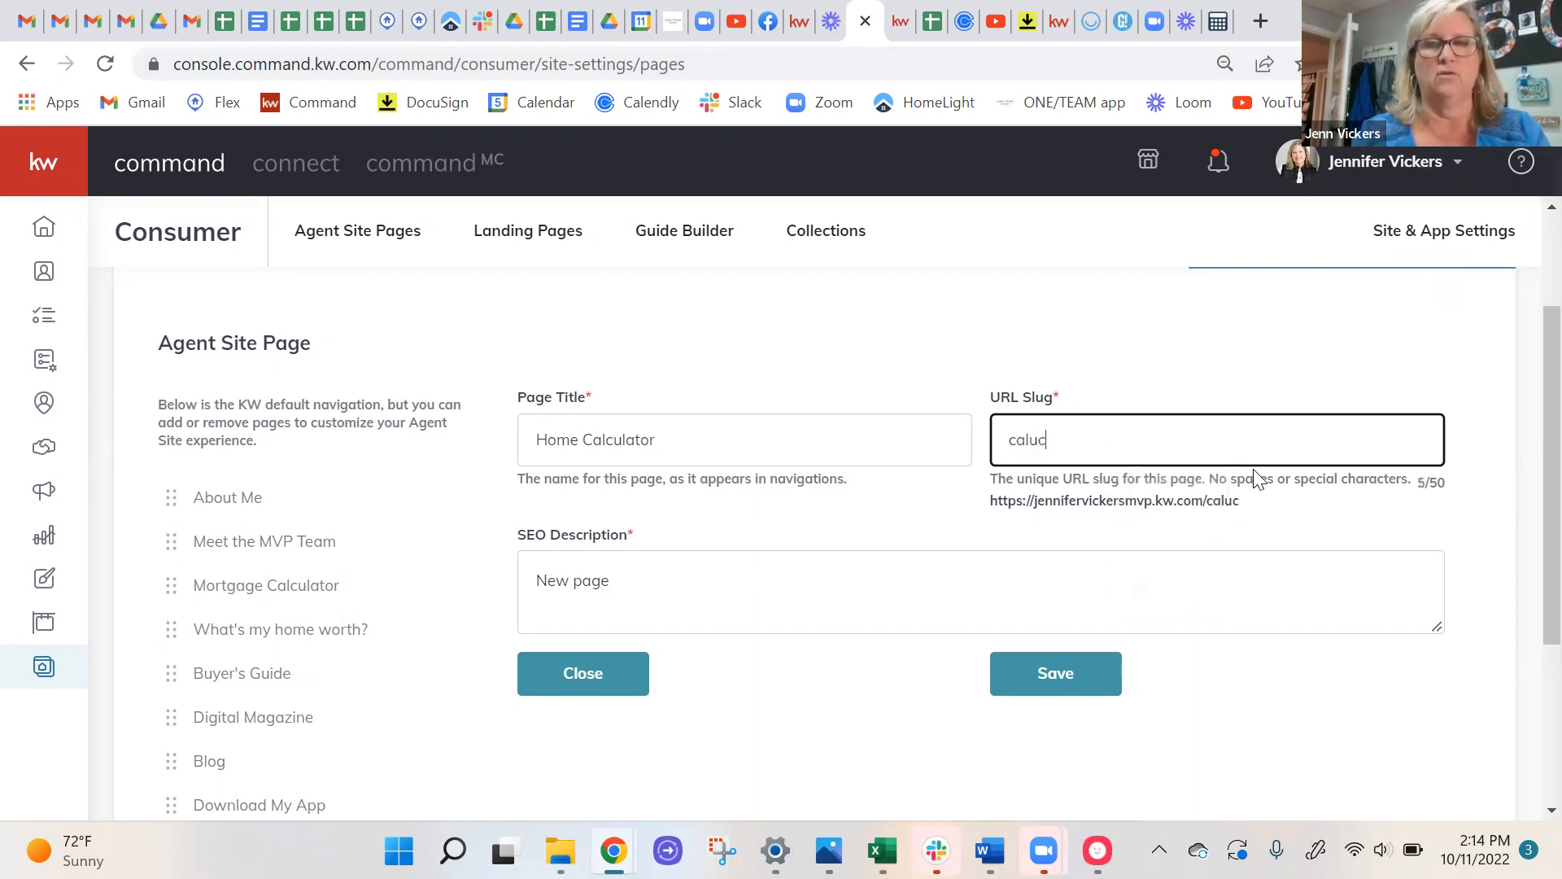
pyautogui.press('BackSpace')
pyautogui.press('BackSpace')
pyautogui.write('cula')
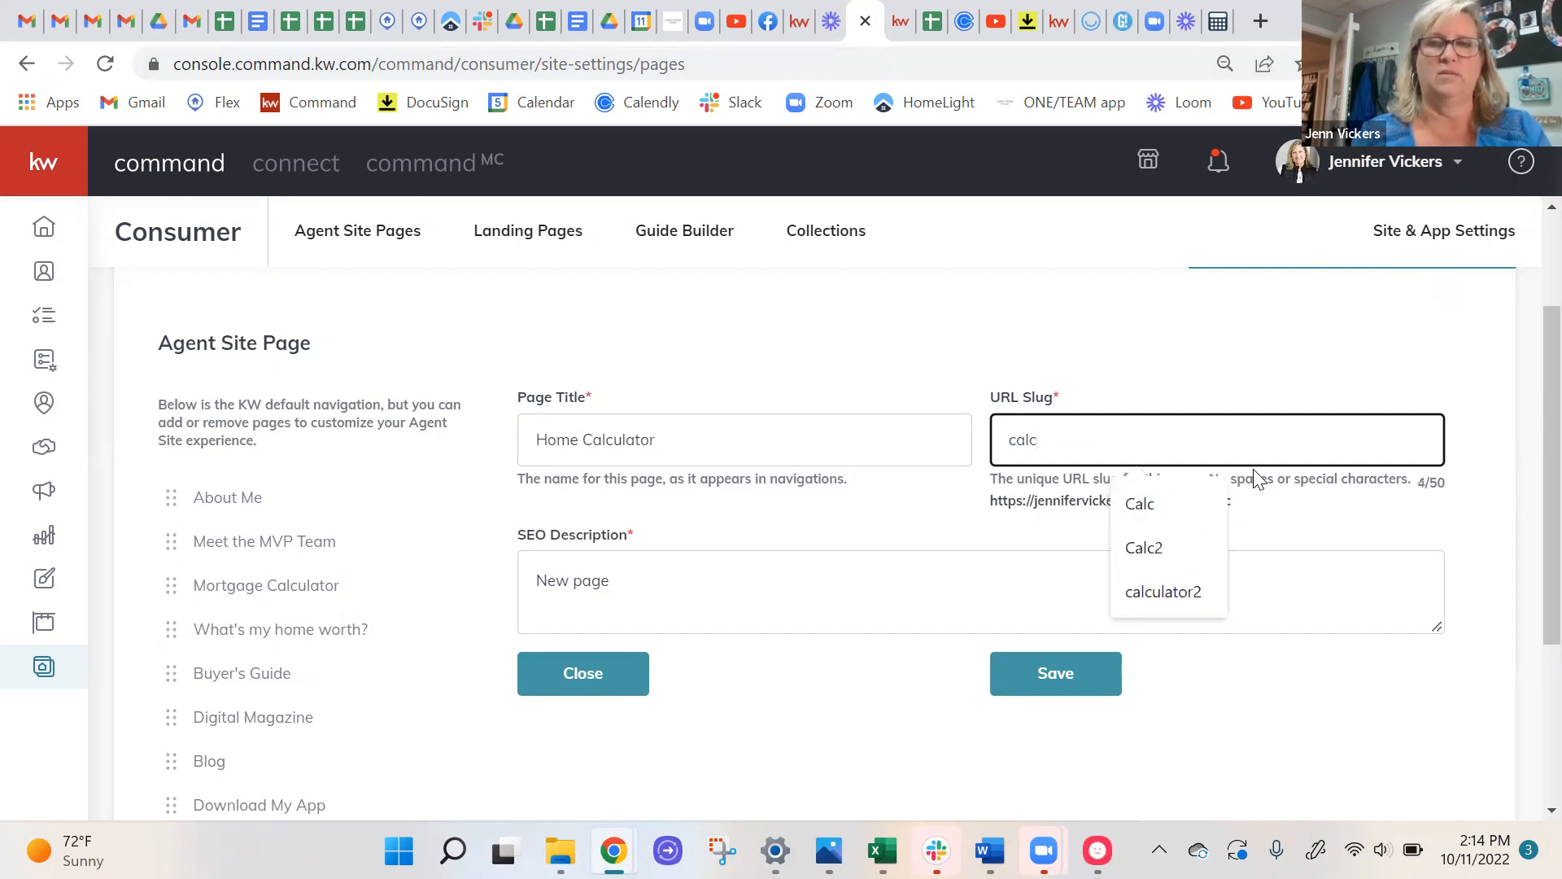
pyautogui.write('tor')
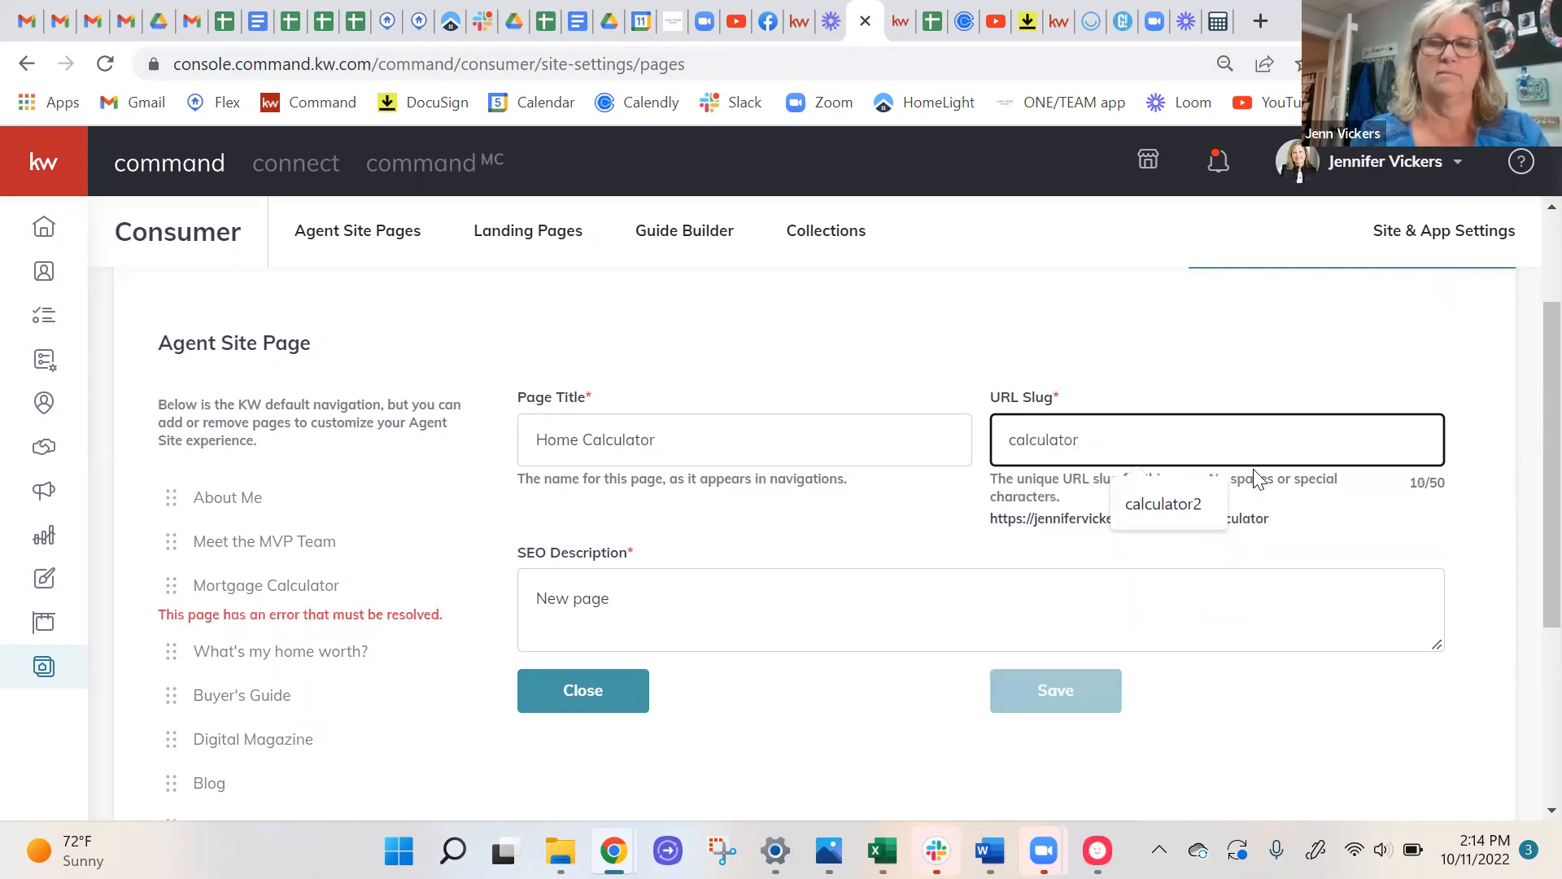
pyautogui.click(679, 596)
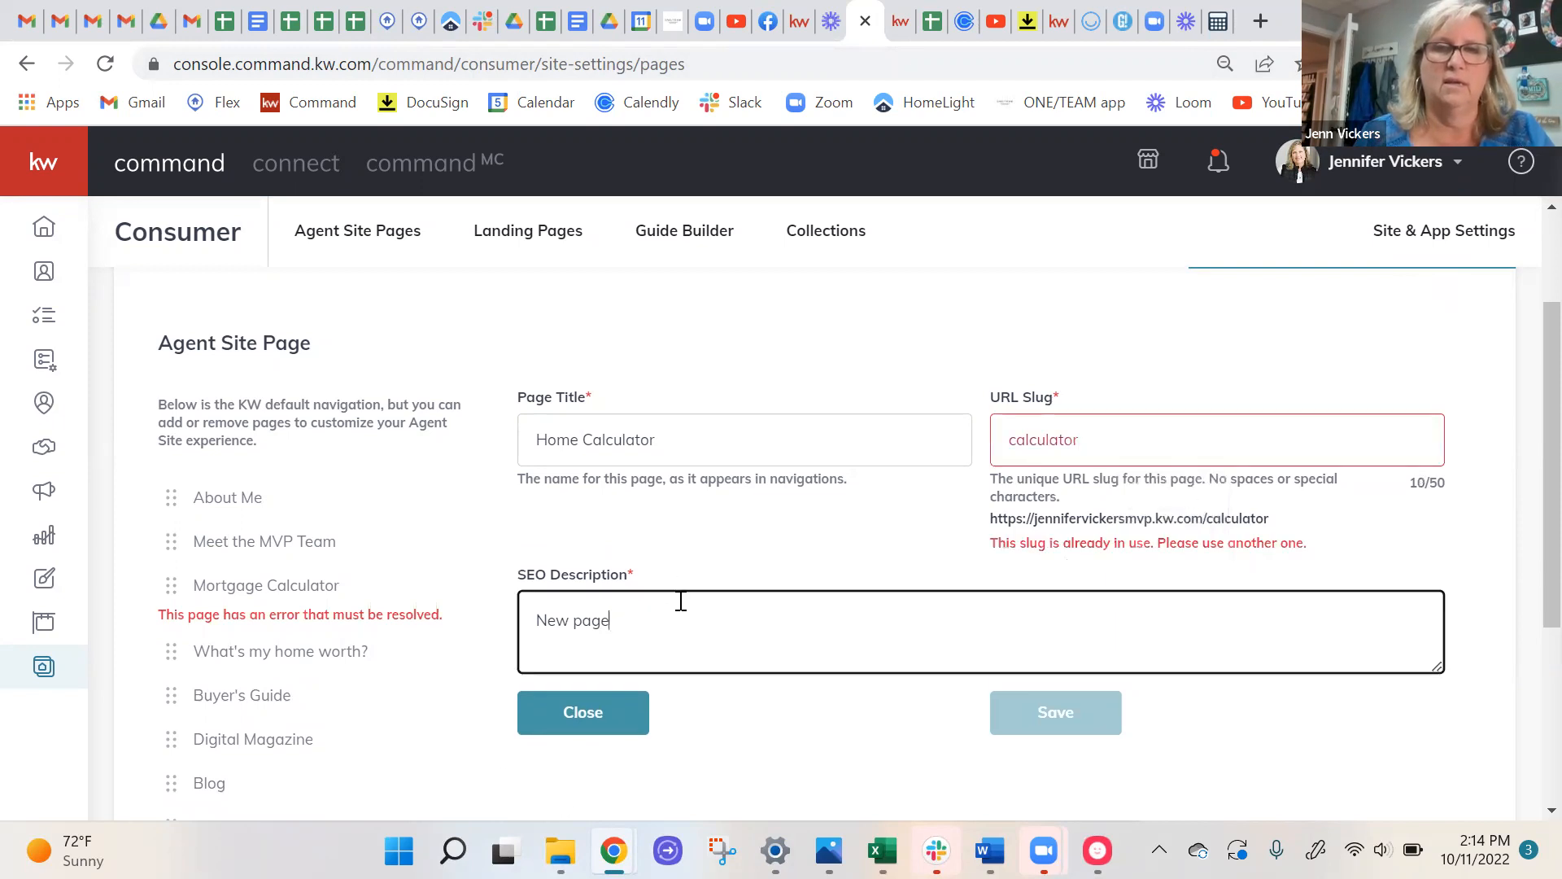
pyautogui.click(1131, 442)
pyautogui.write('5')
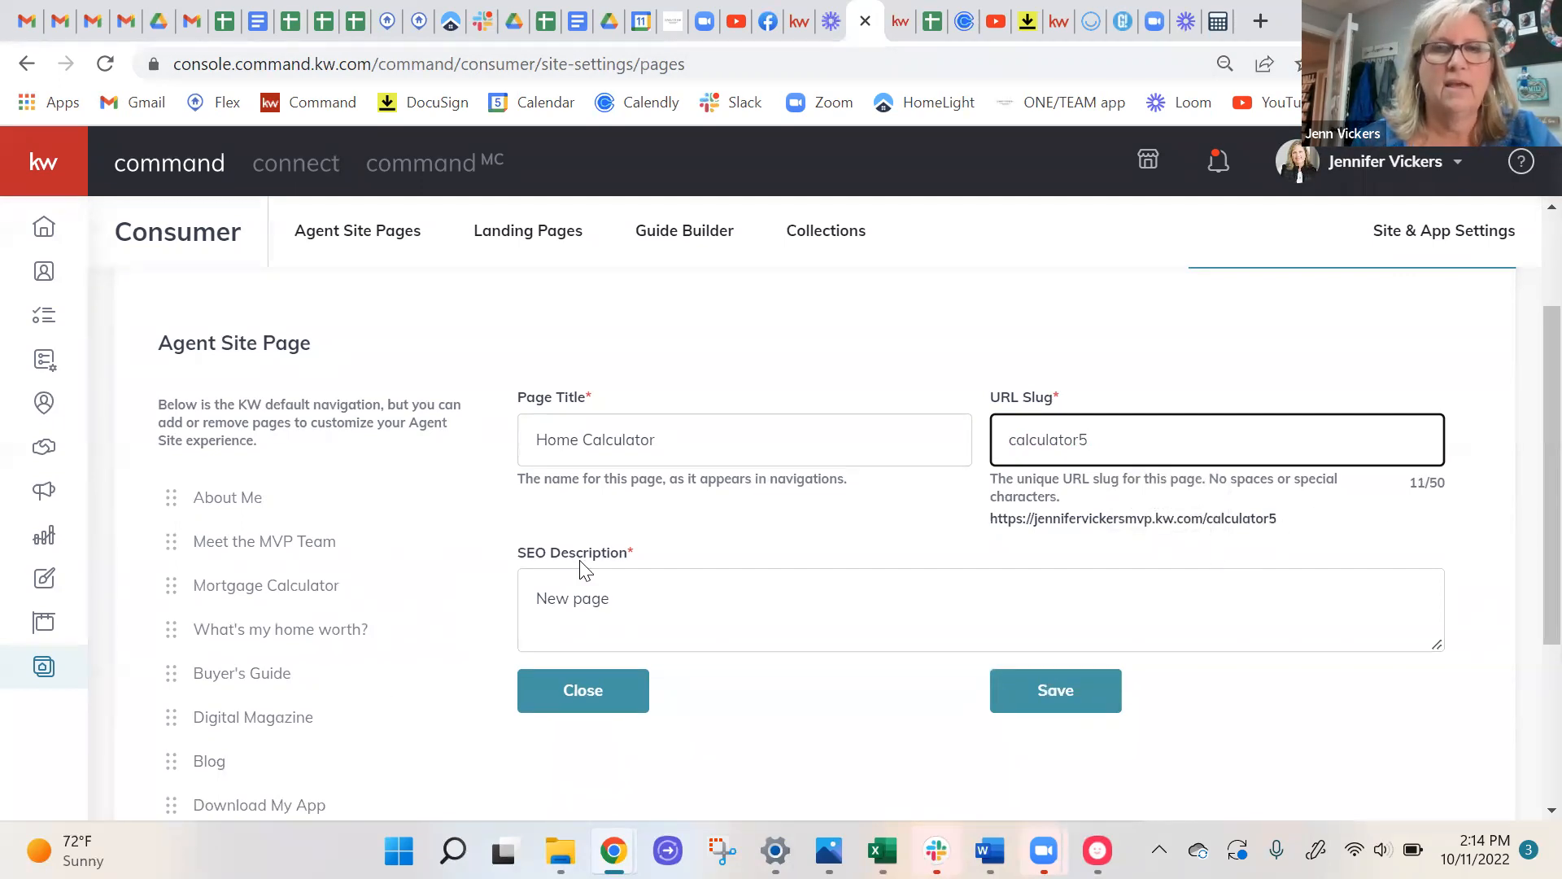
# Replace the SEO description with "Real estate home calculator", save the page, and check its entry in the navigation list.
pyautogui.click(622, 589)
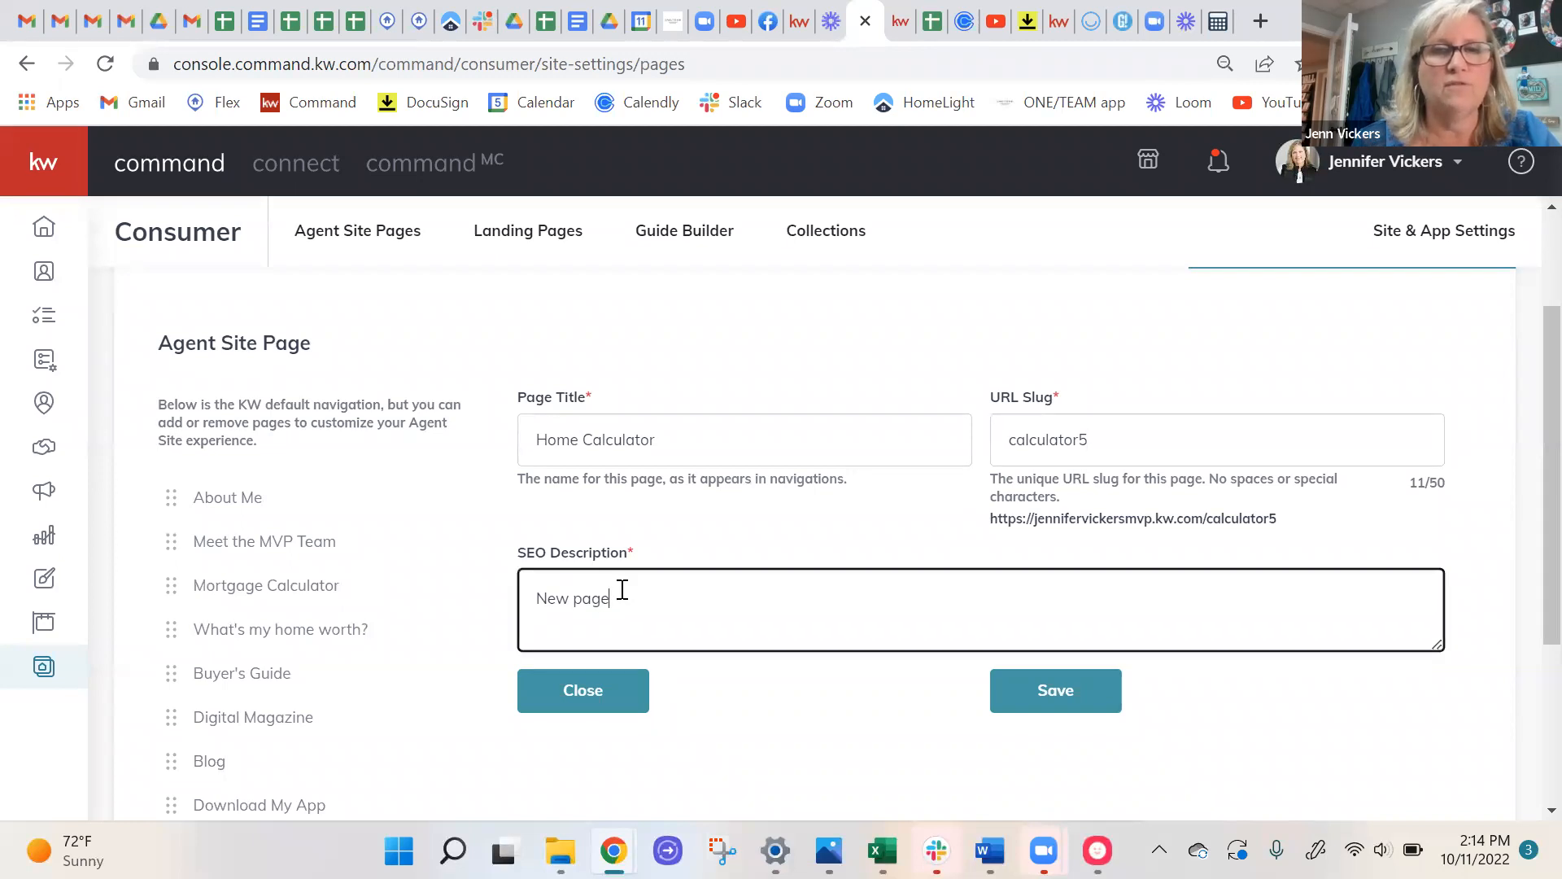
pyautogui.hotkey('ctrl', 'a')
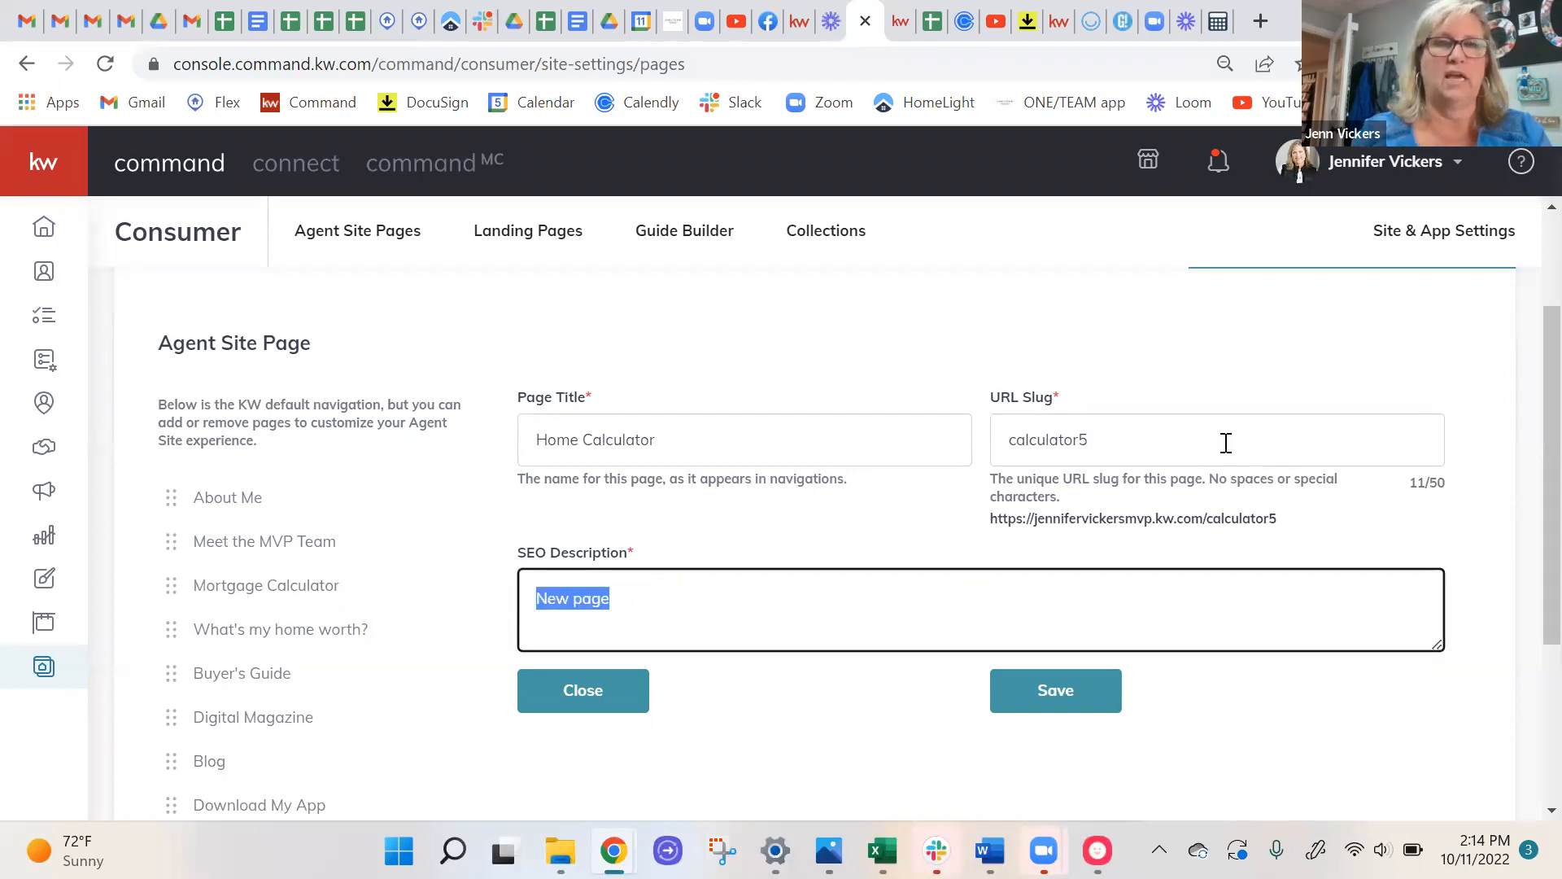
pyautogui.write('Real estate home calculator')
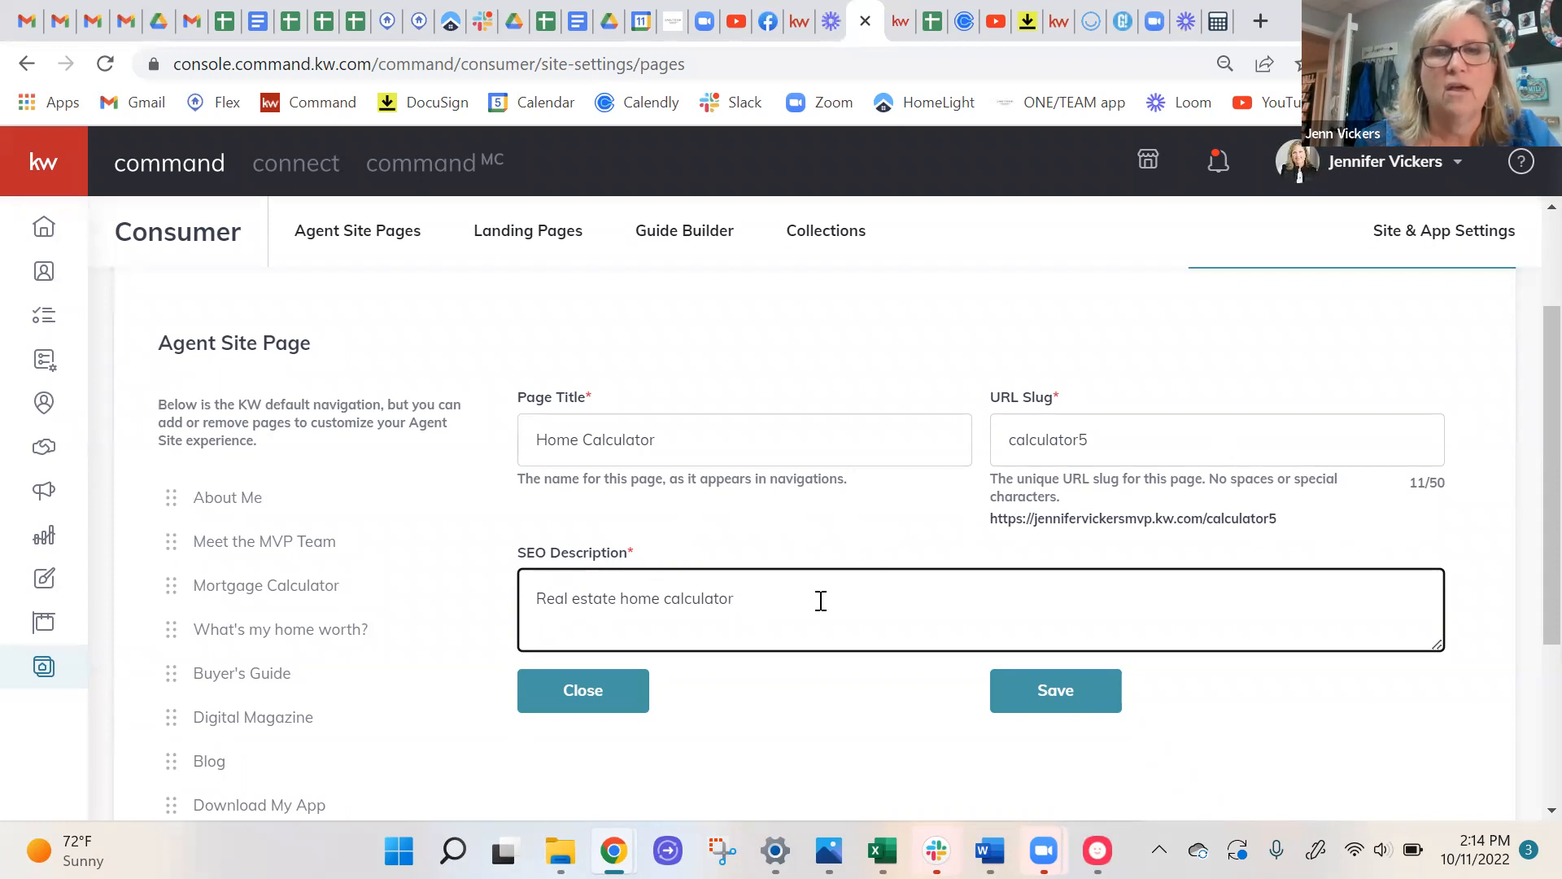
pyautogui.click(1058, 693)
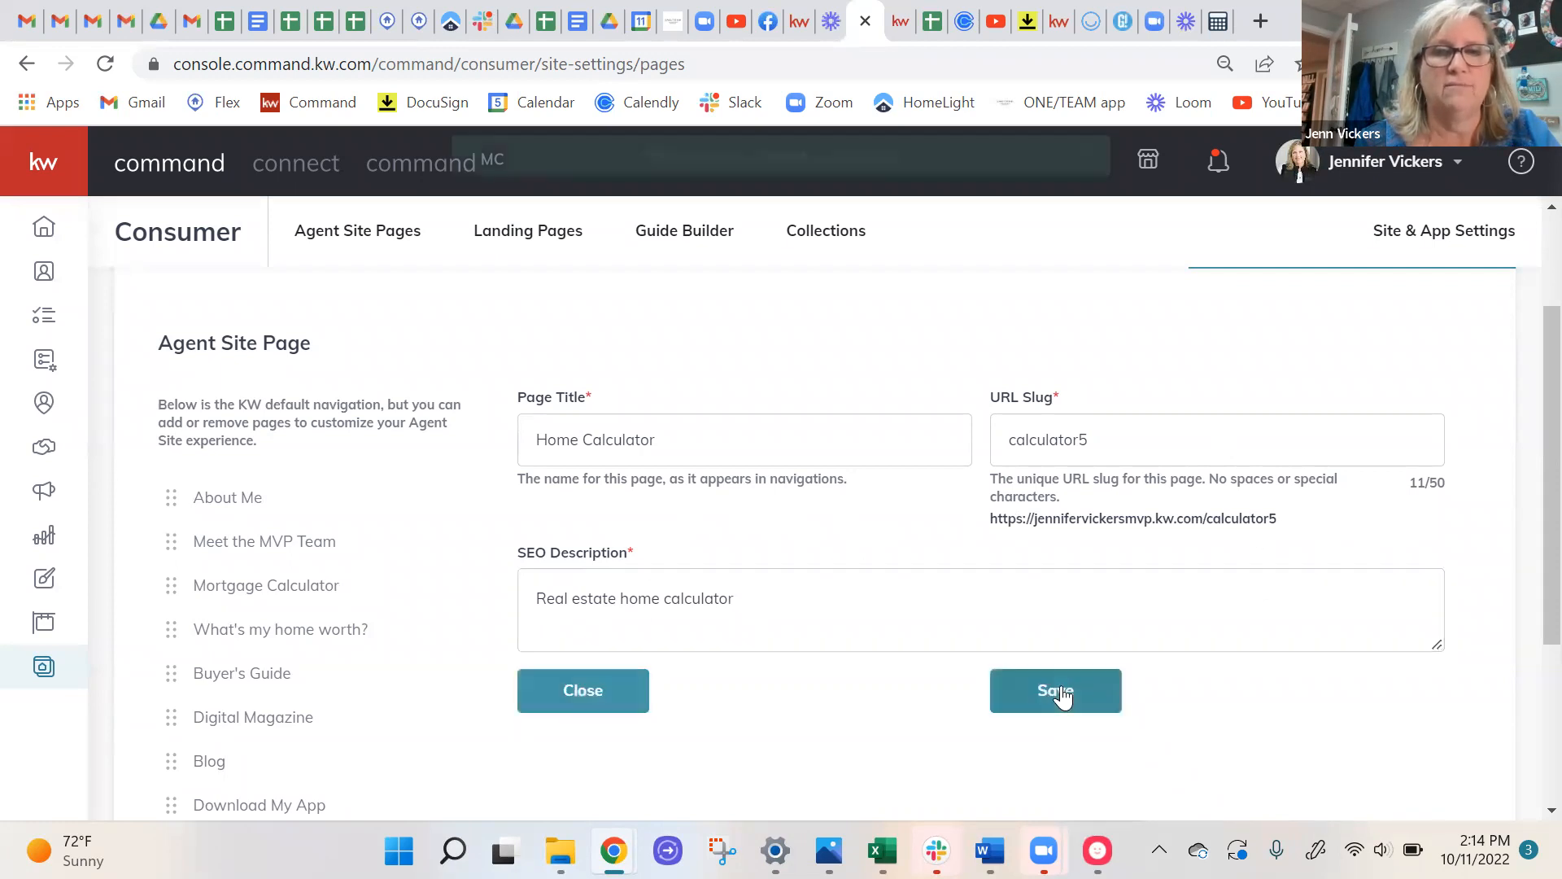
pyautogui.scroll(-3, 384, 585)
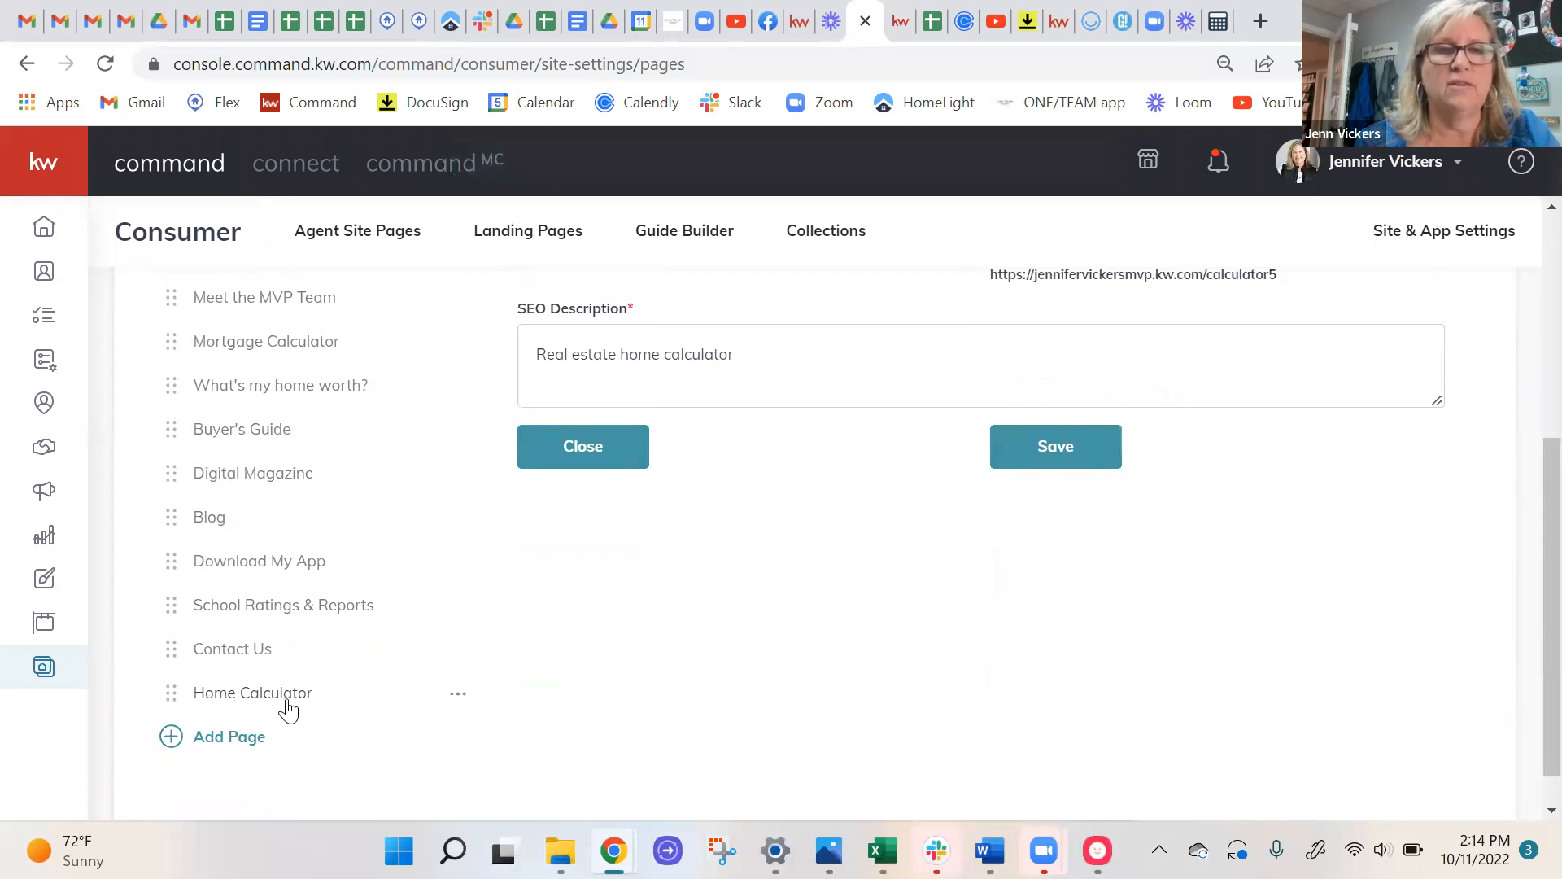
pyautogui.moveTo(174, 701)
pyautogui.mouseDown()
pyautogui.moveTo(233, 394)
pyautogui.moveTo(147, 627)
pyautogui.moveTo(185, 697)
pyautogui.mouseUp()
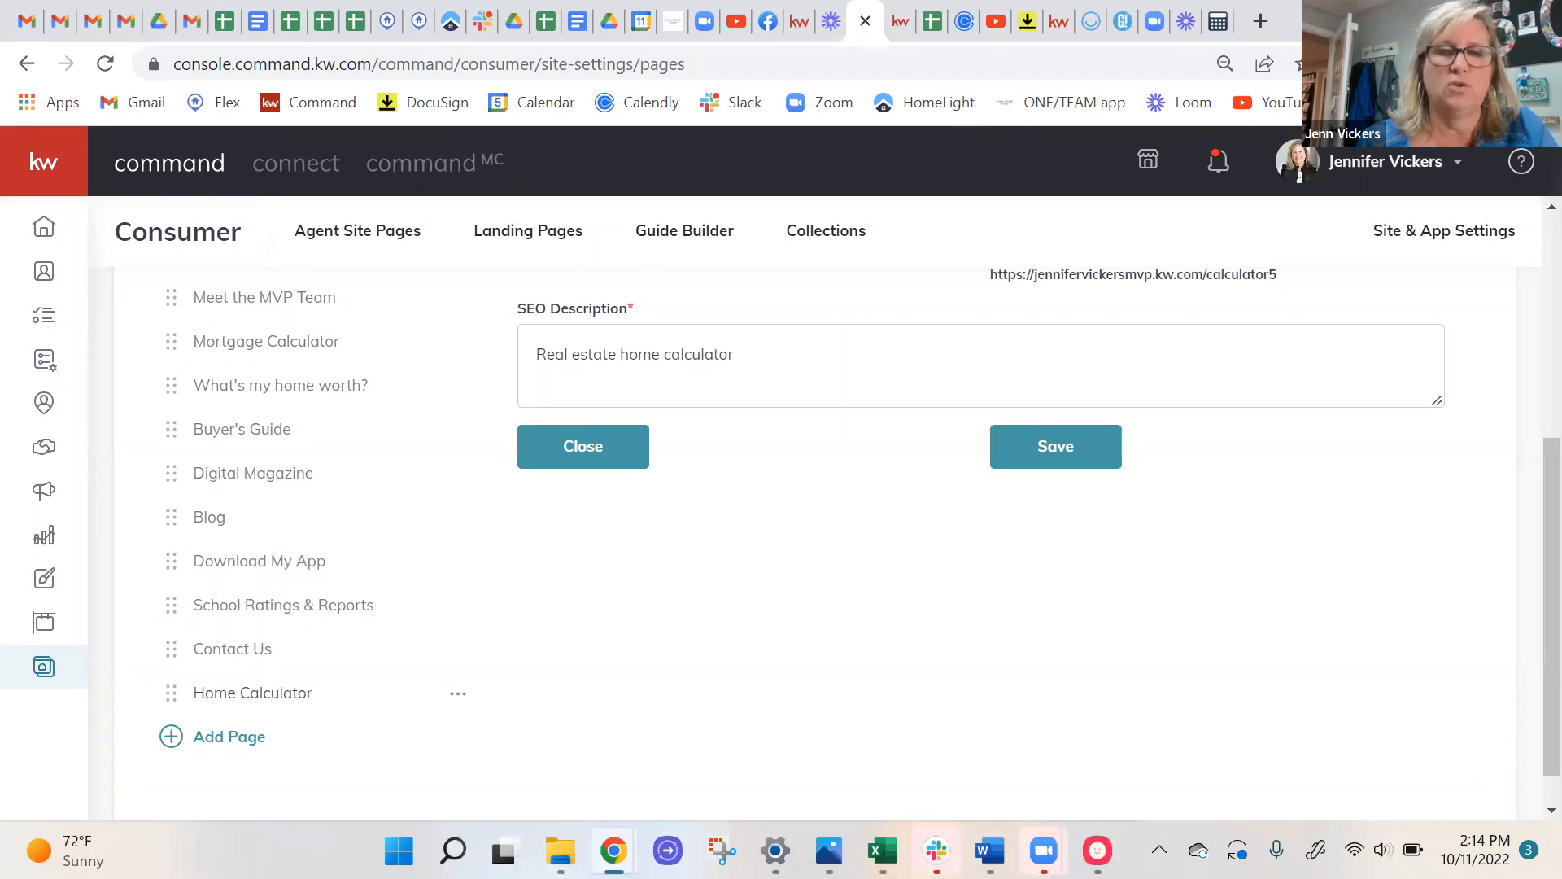
# Reload the live agent site, open Home Calculator from the MVP Team navigation, and review the embedded mortgage calculator.
pyautogui.moveTo(613, 850)
pyautogui.click(750, 741)
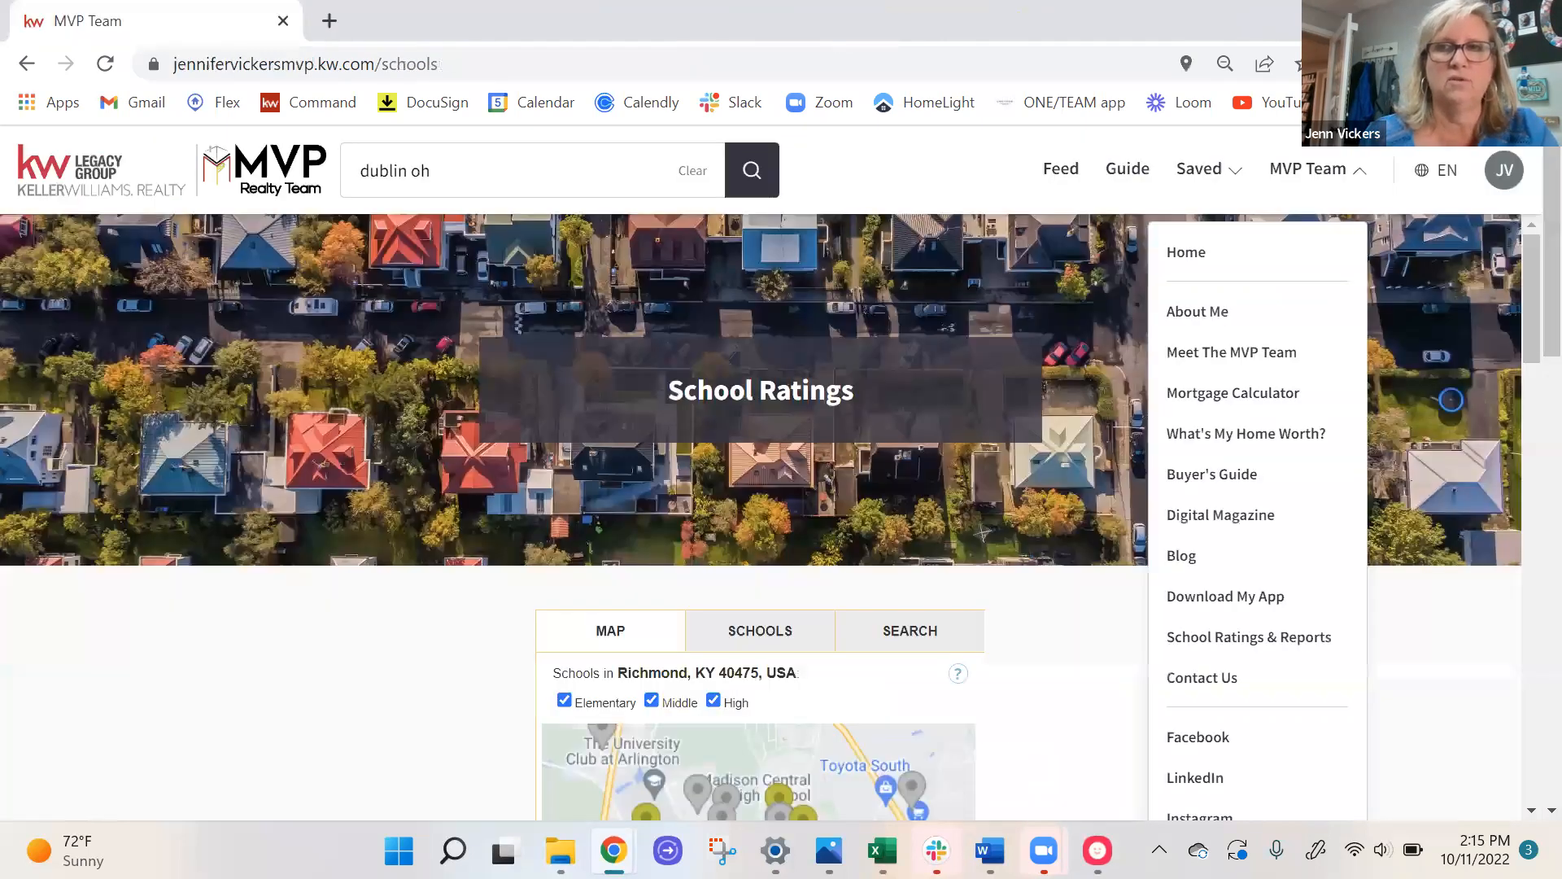
pyautogui.click(107, 63)
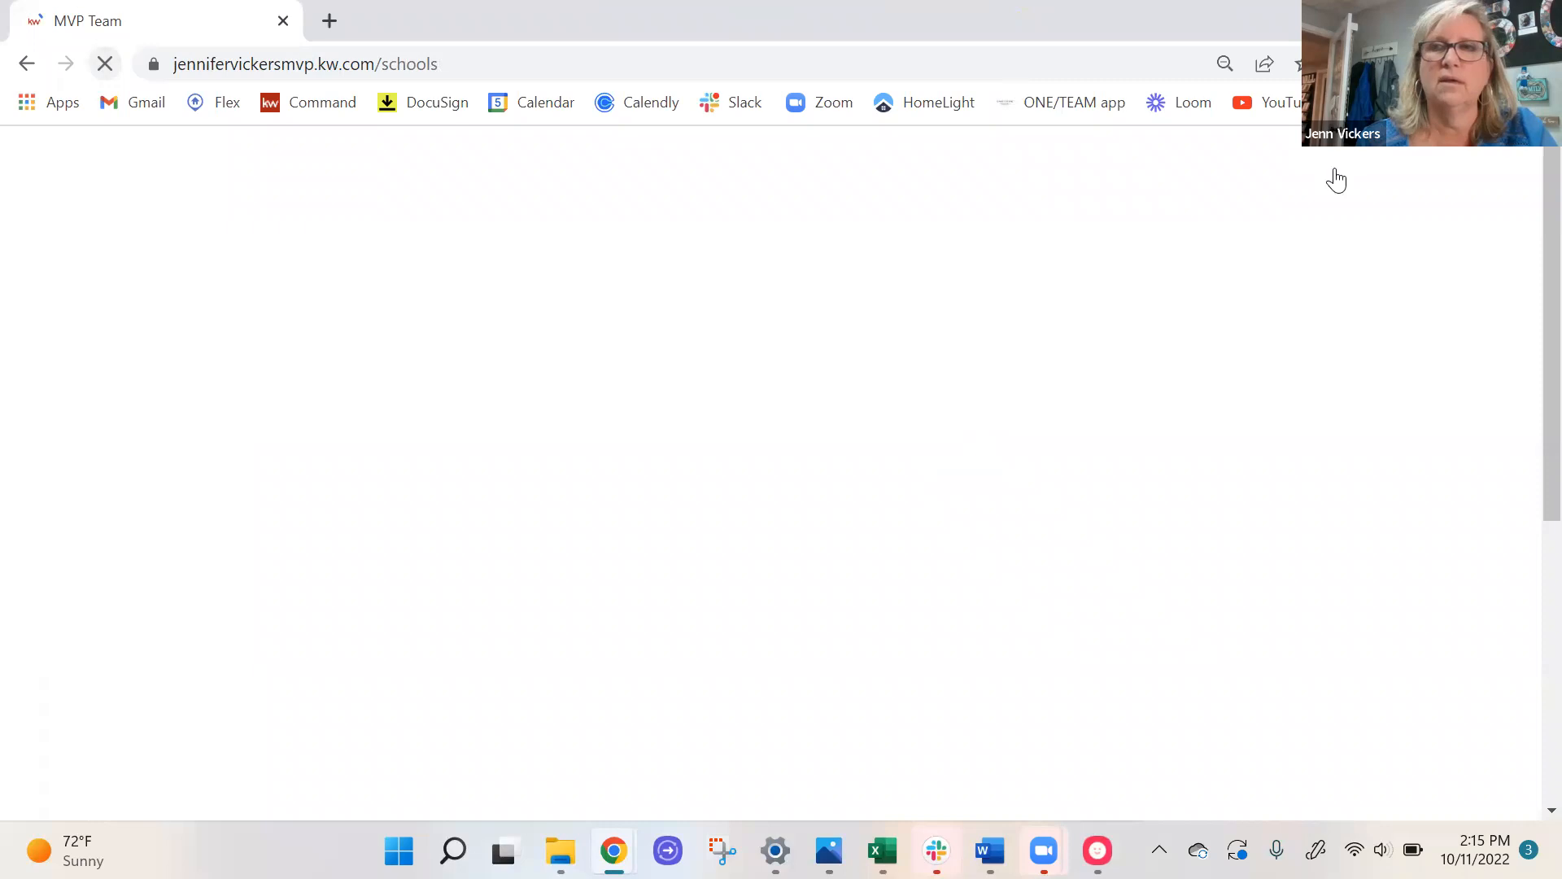
pyautogui.moveTo(1292, 176)
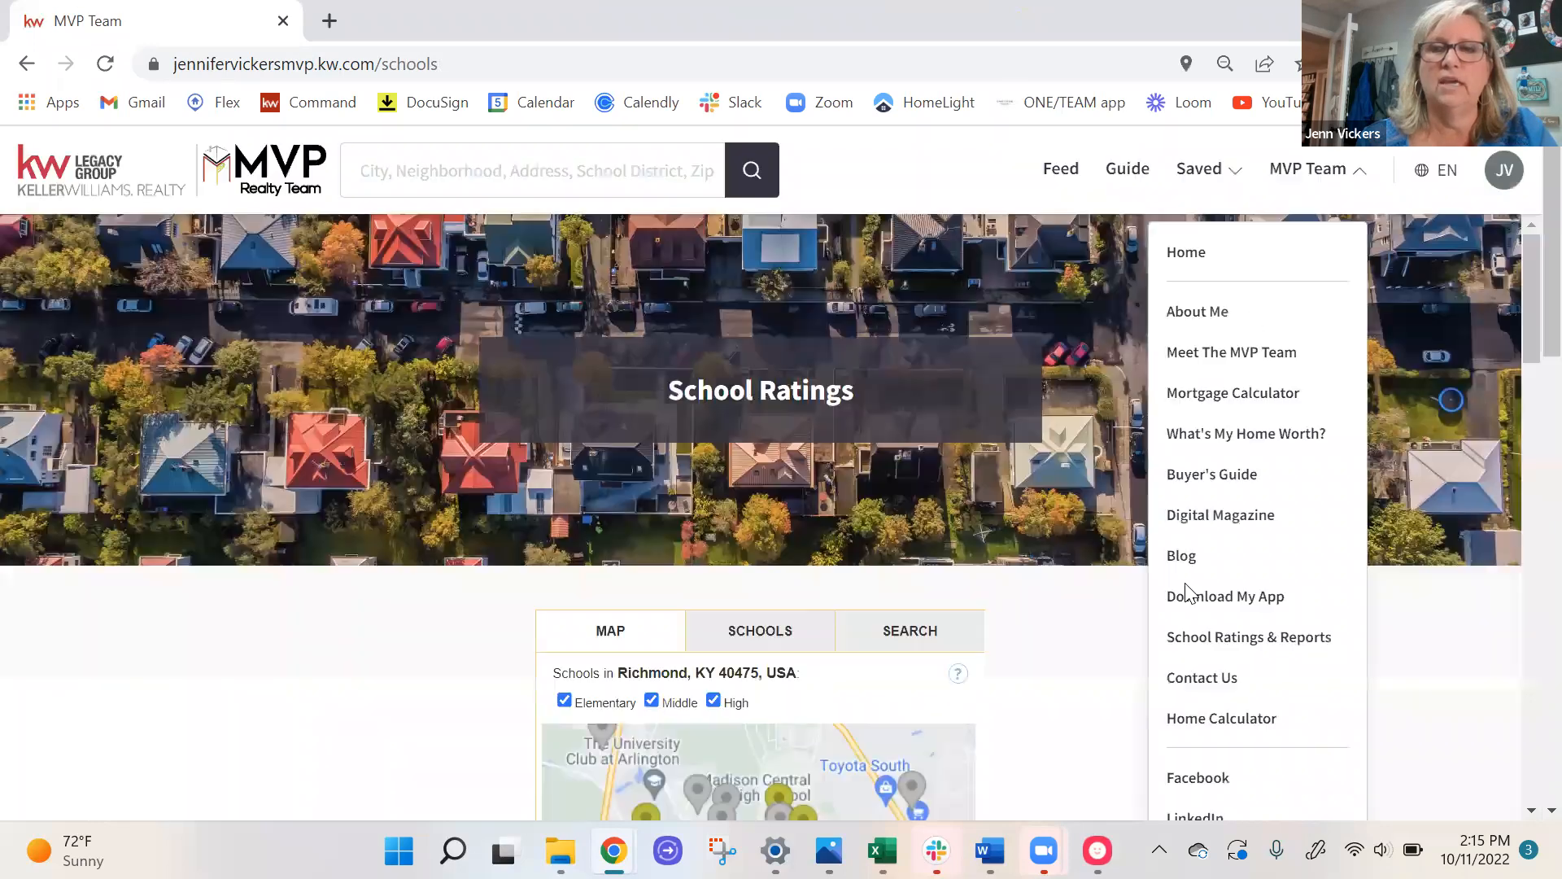
pyautogui.click(1195, 725)
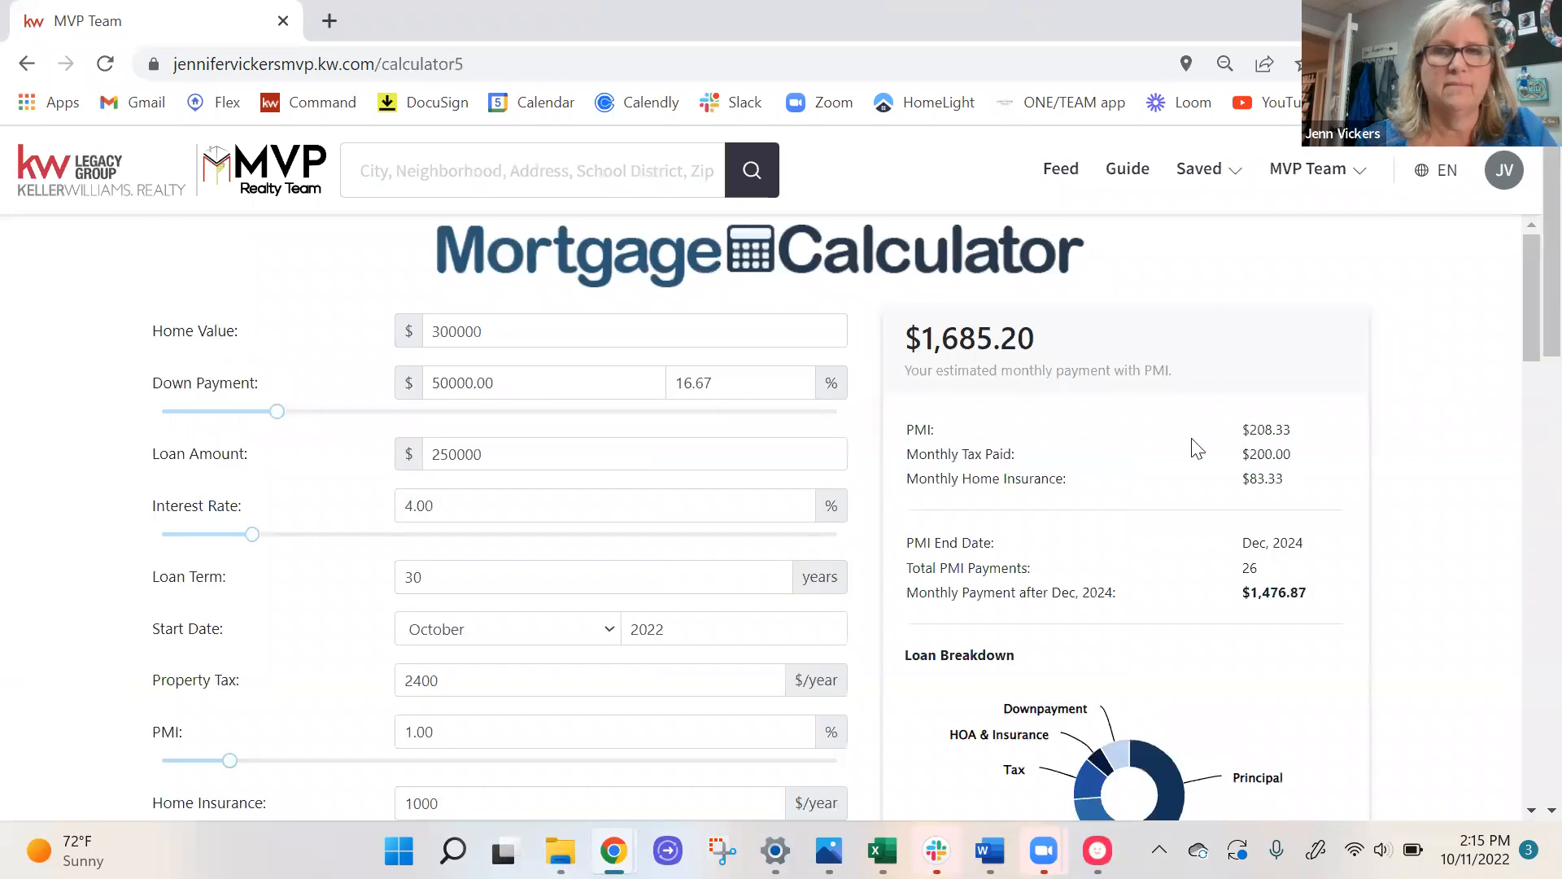
pyautogui.scroll(-1, 600, 494)
pyautogui.scroll(-10, 602, 494)
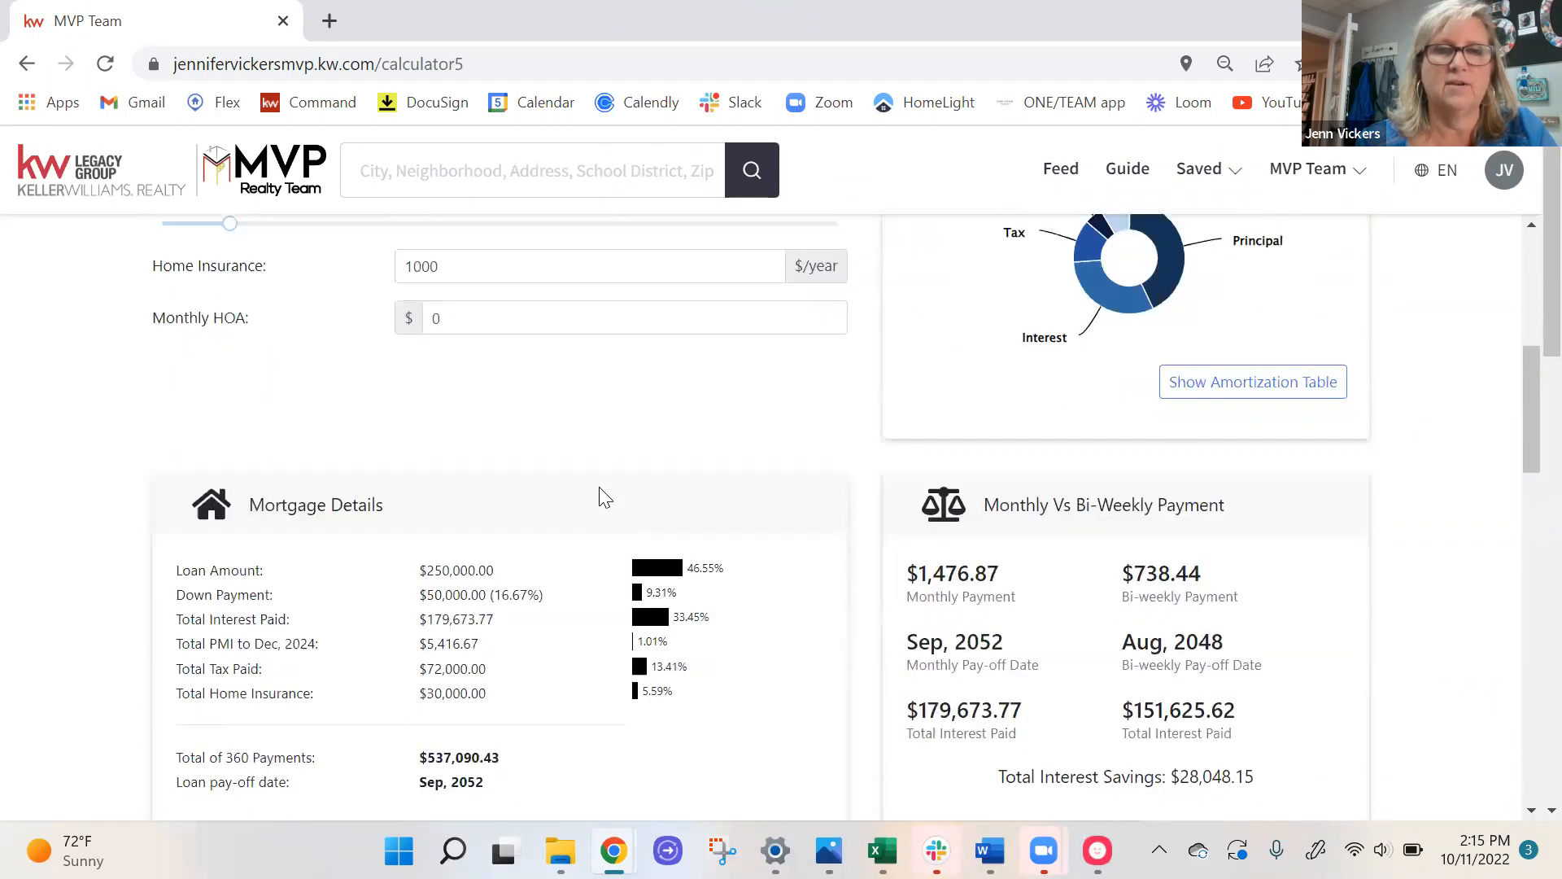
pyautogui.scroll(10, 605, 491)
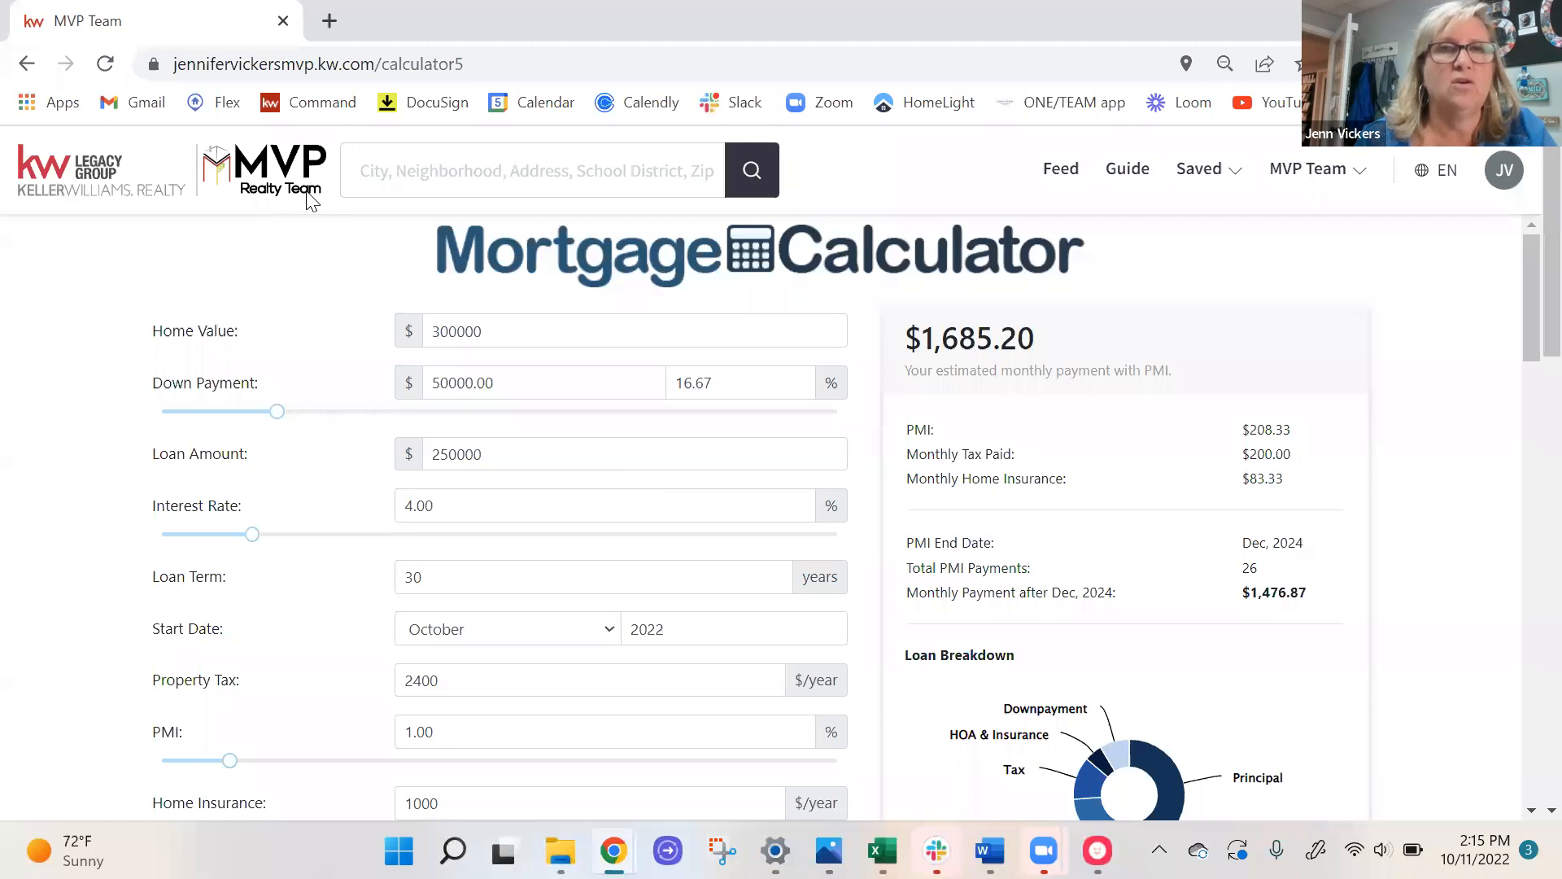
# Select the live calculator page's address and merge its separate browser window into the main window as a tab.
pyautogui.click(307, 63)
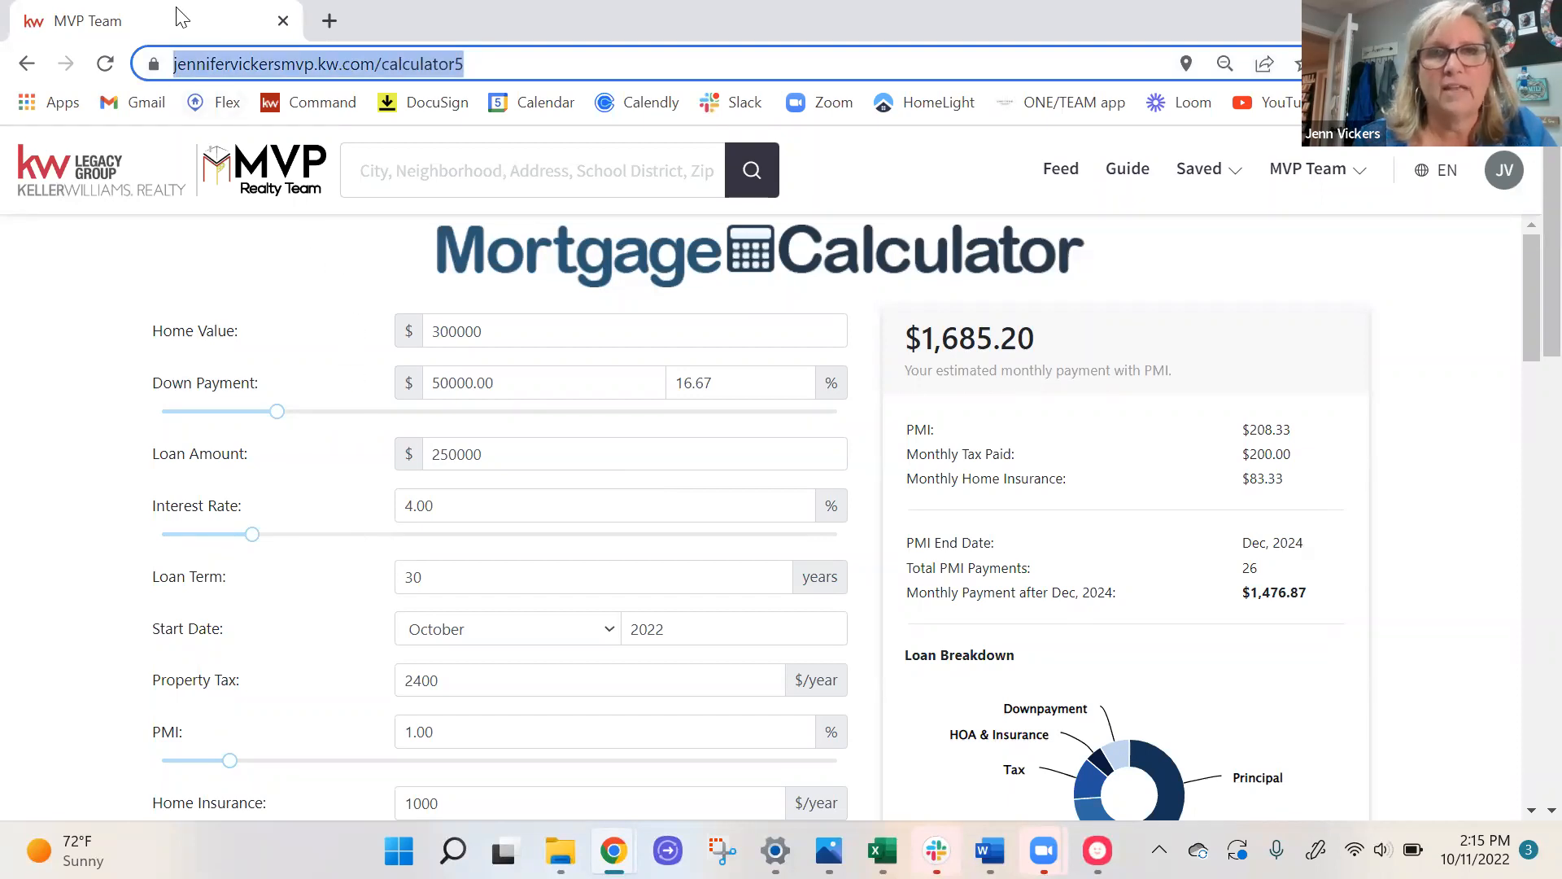
pyautogui.moveTo(179, 21); pyautogui.dragTo(1253, 28)
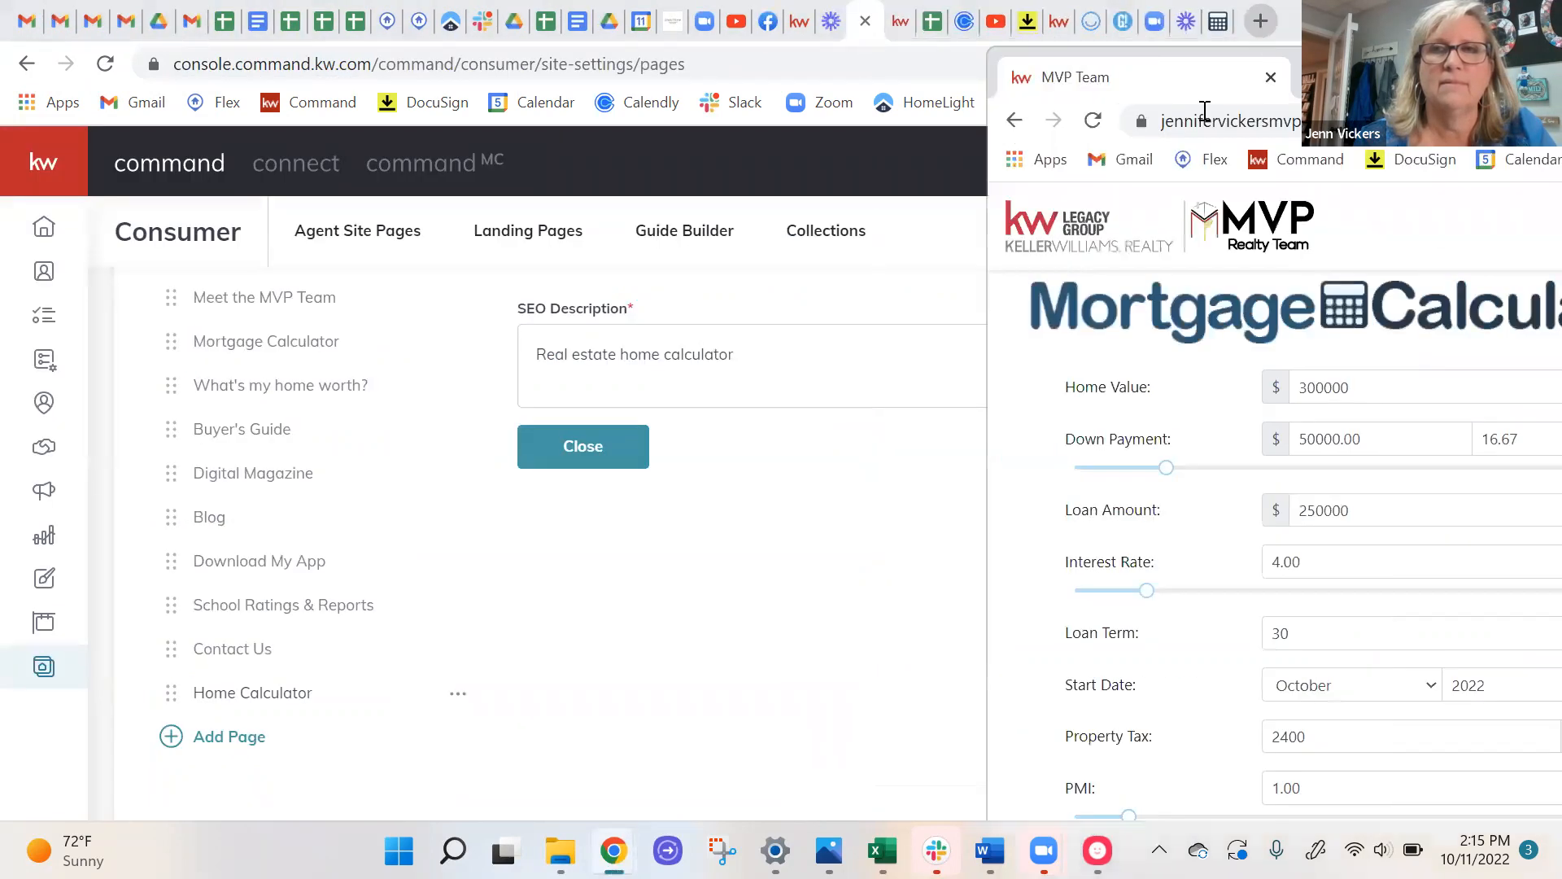
pyautogui.moveTo(1179, 96); pyautogui.dragTo(1192, 24)
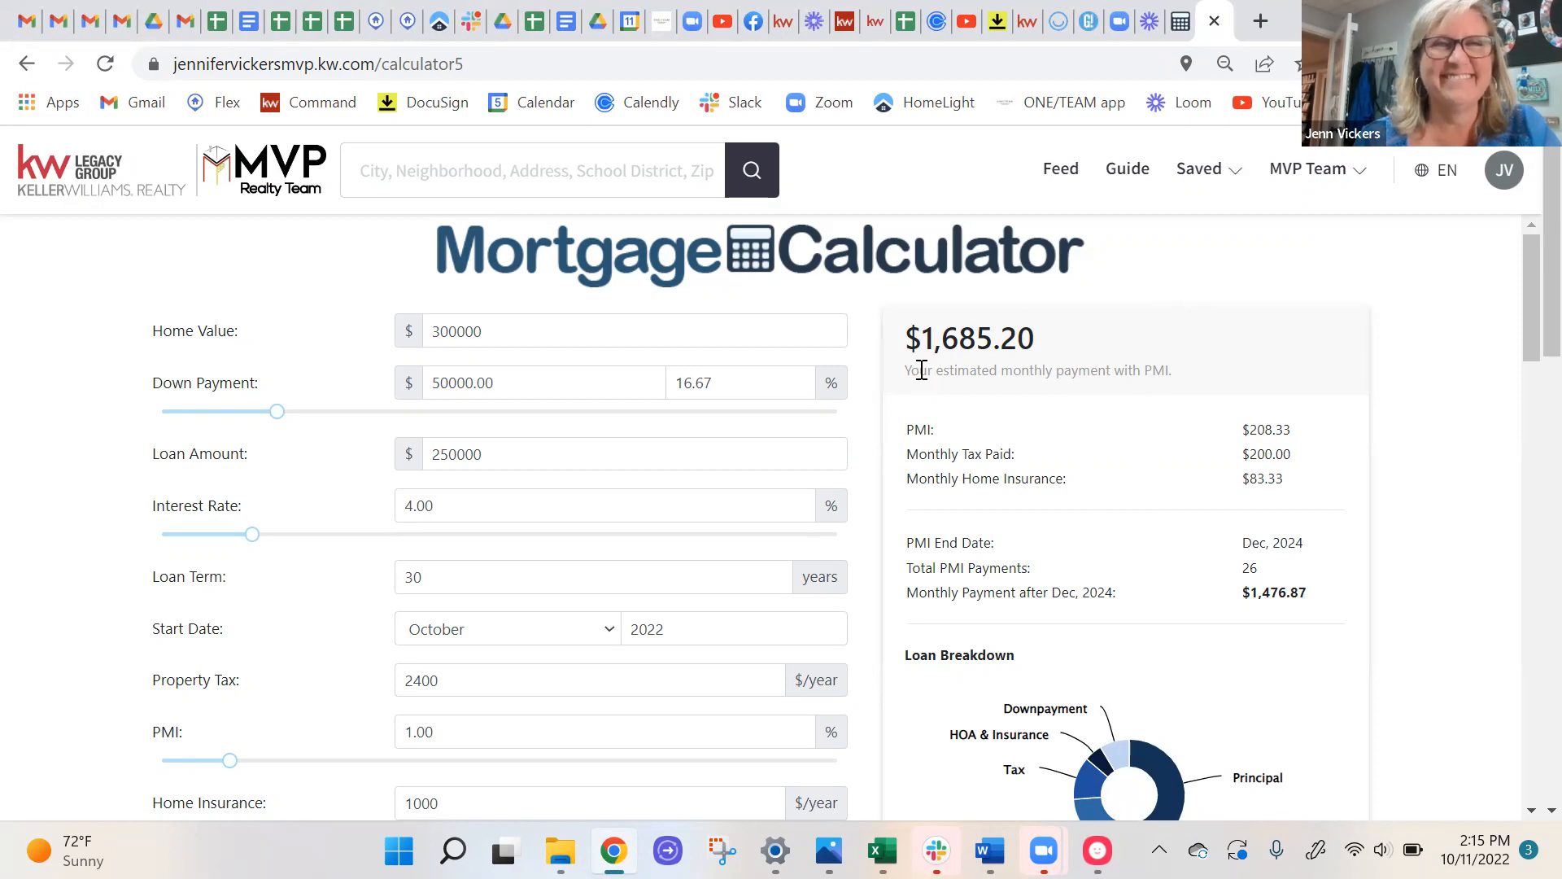
# Return to the Agent Site Pages list in Command and create another new sub-page on the agent site.
pyautogui.click(61, 177)
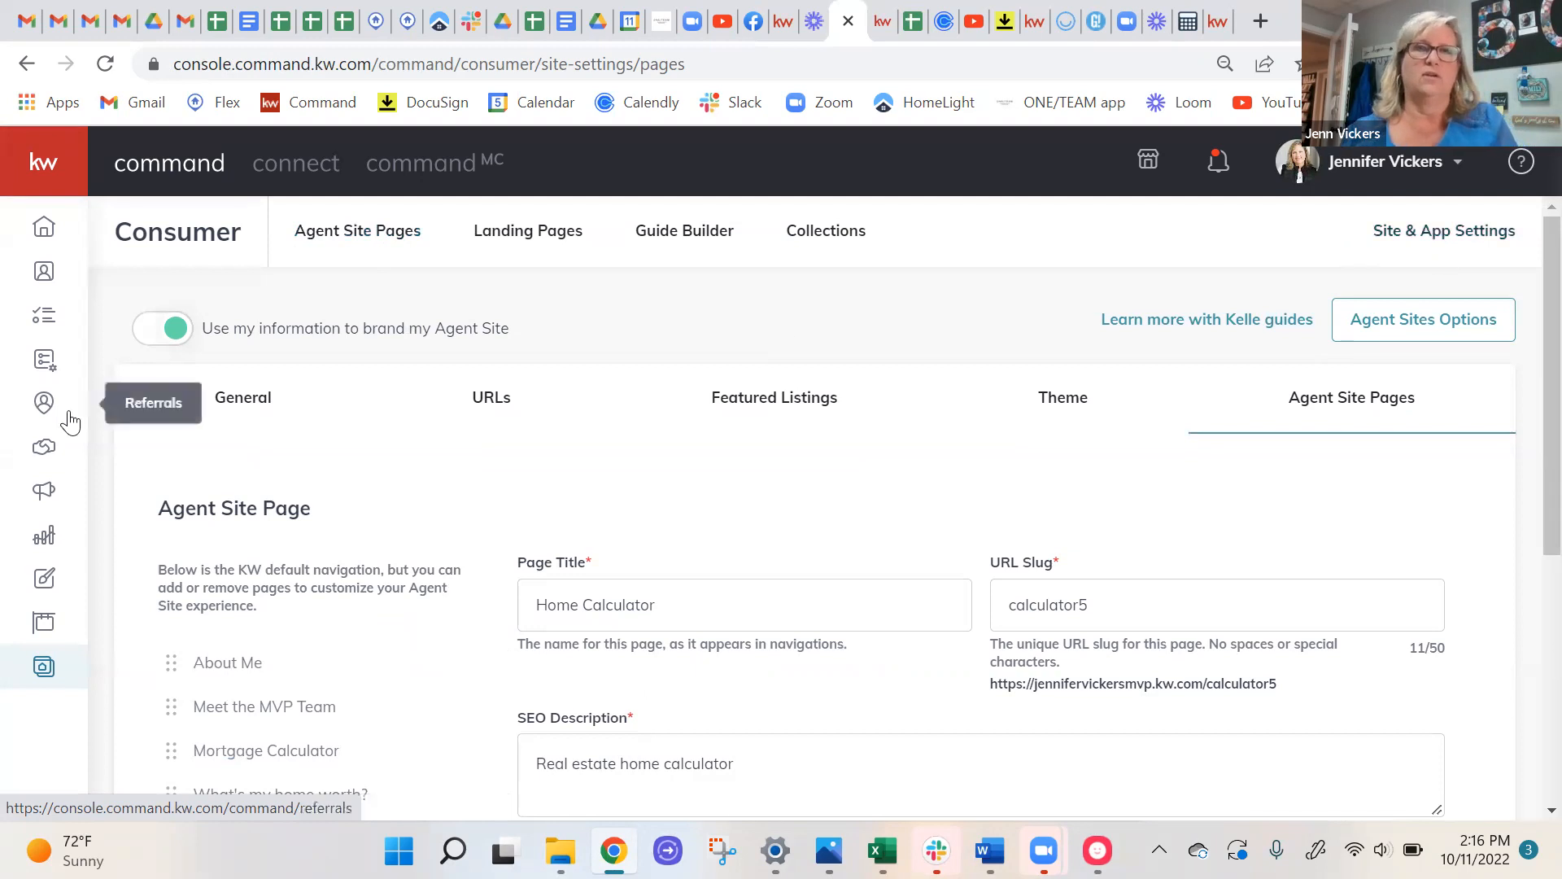
pyautogui.click(411, 242)
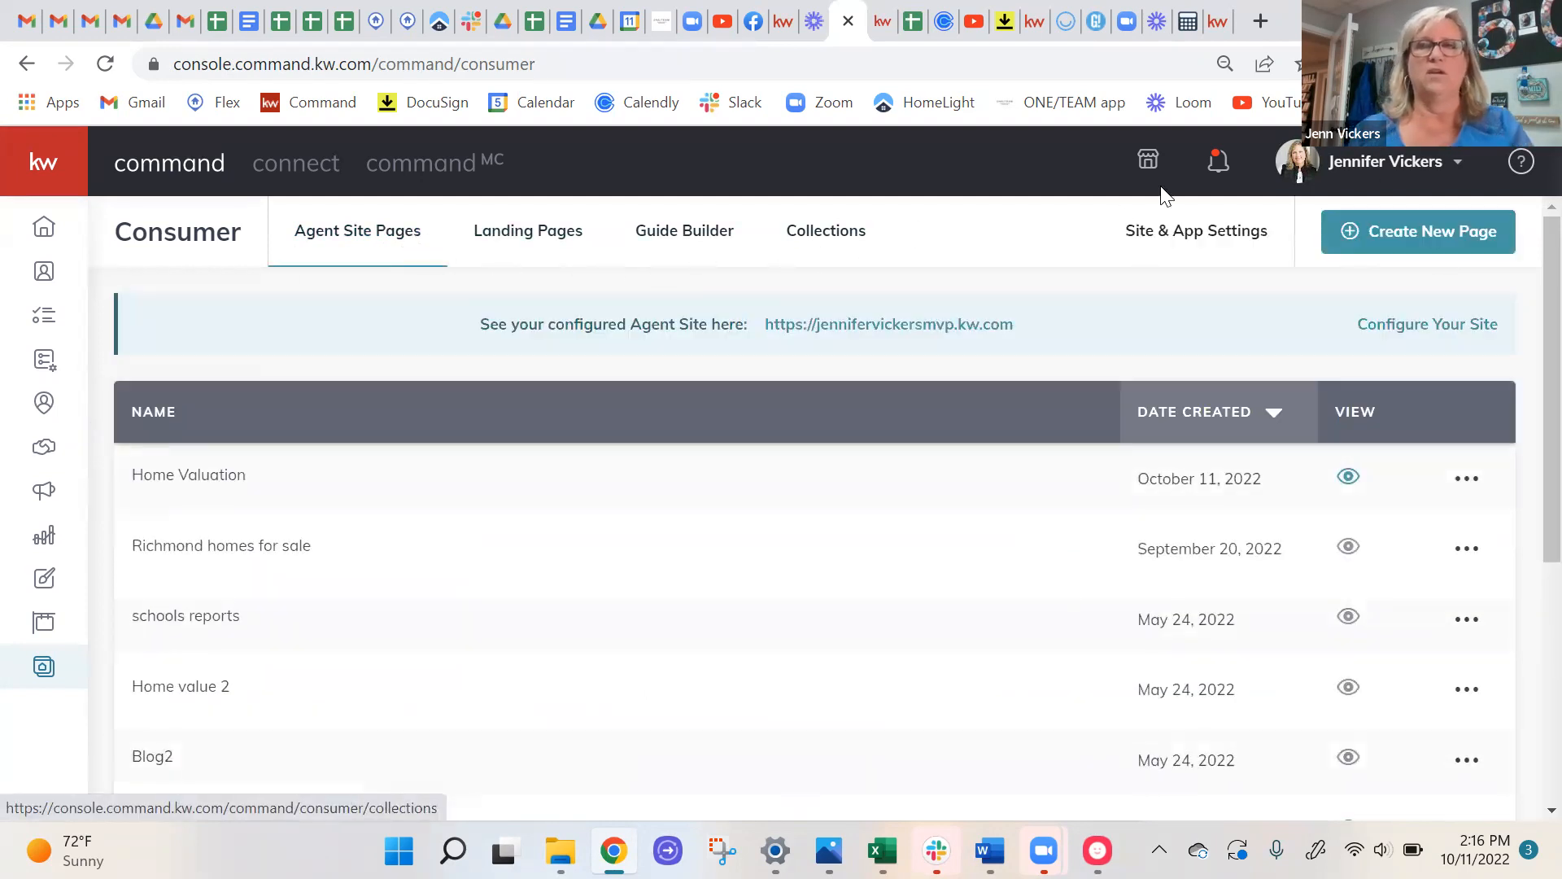
pyautogui.click(1402, 245)
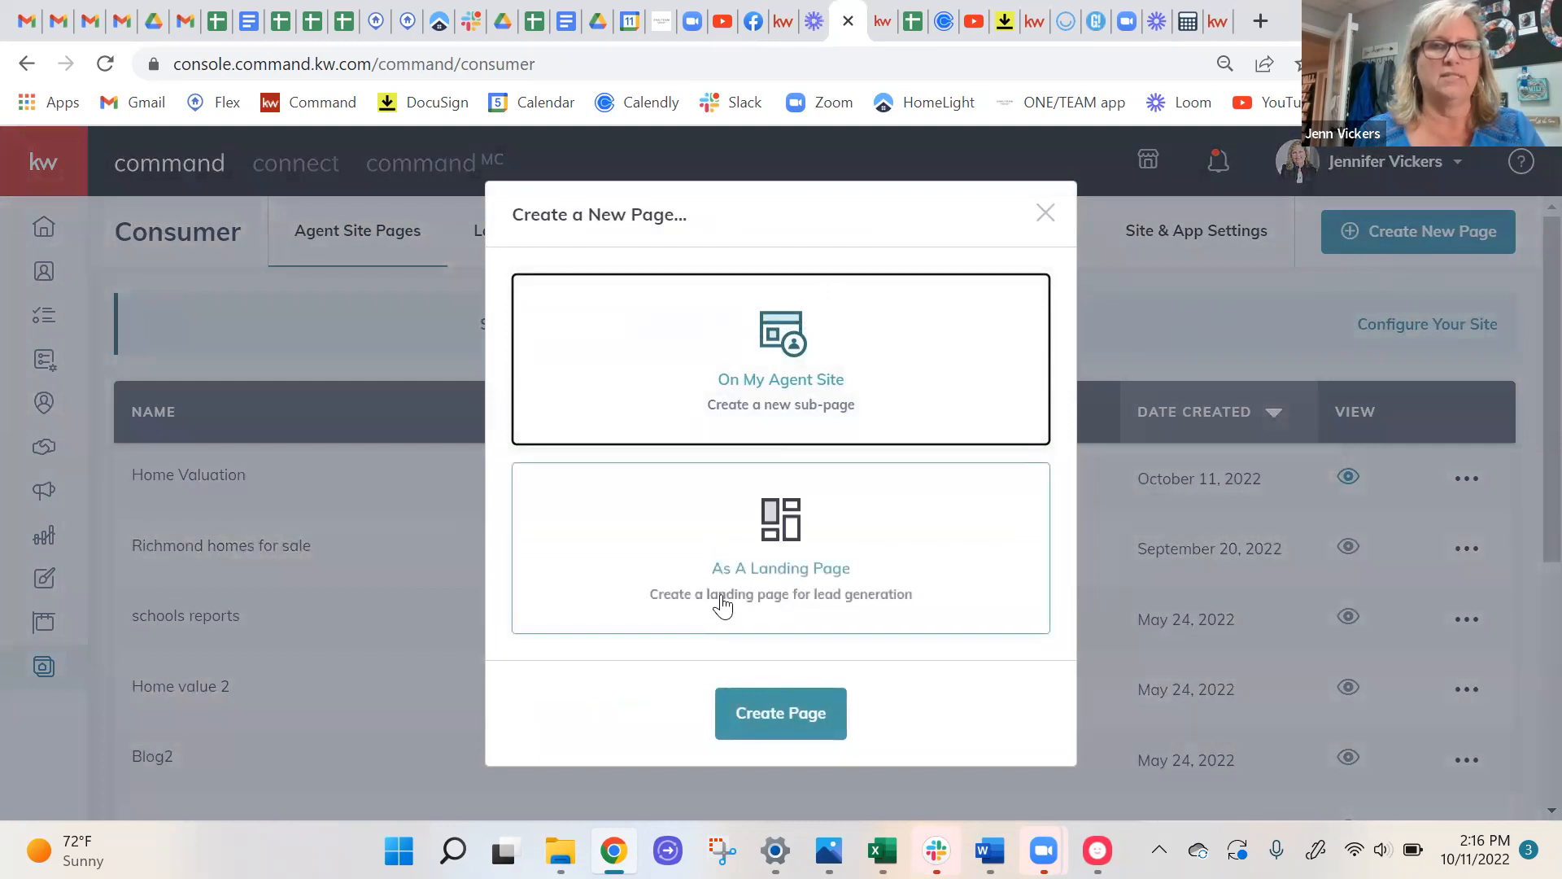
pyautogui.click(763, 732)
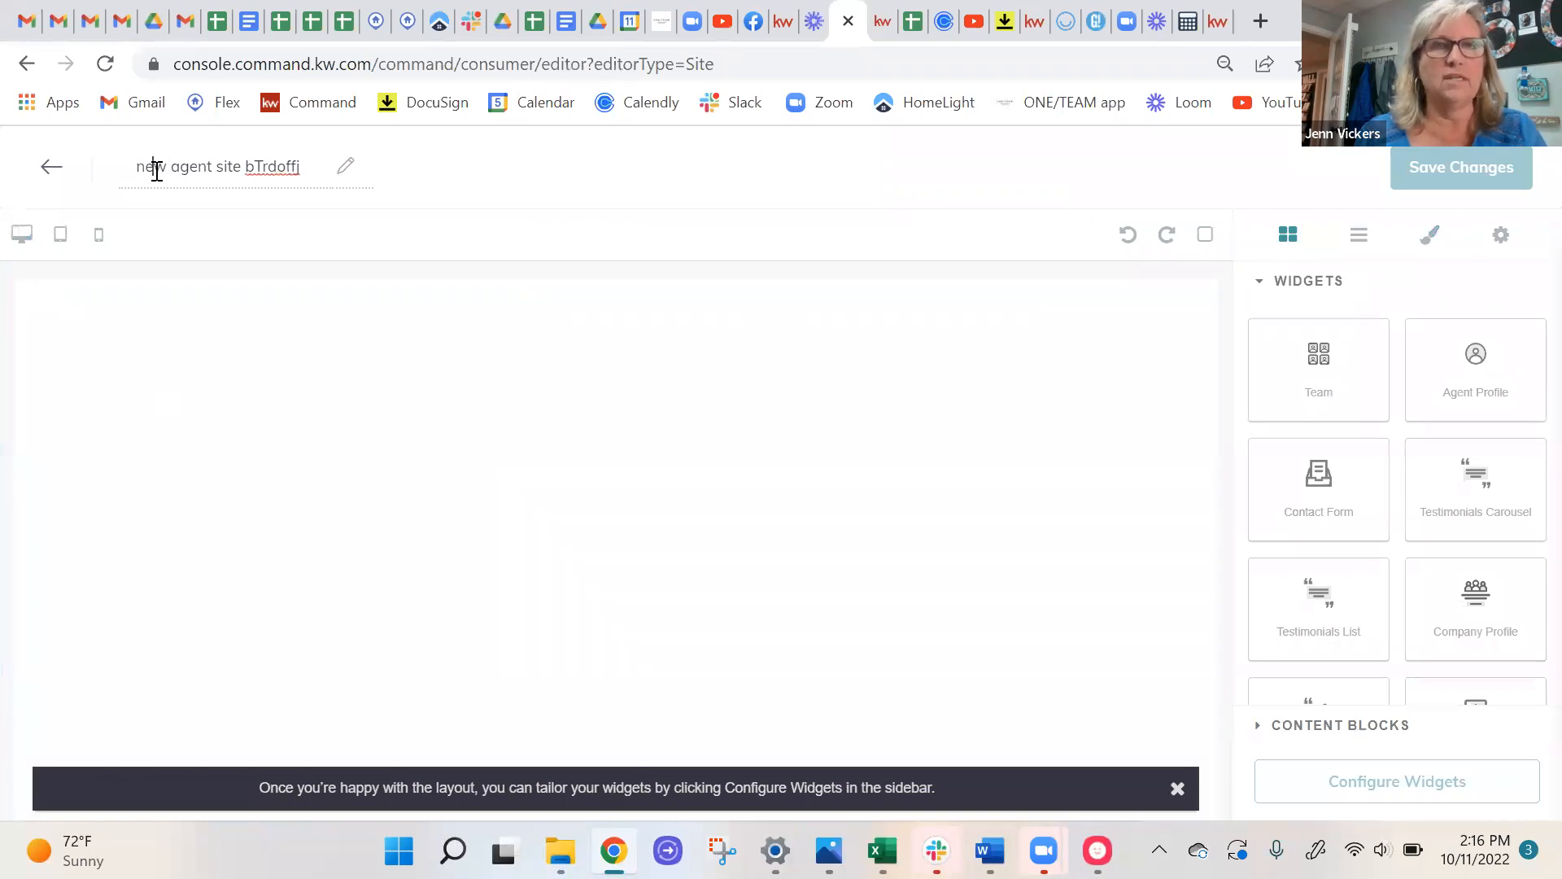
# Rename the new agent site page as schools5.
pyautogui.tripleClick(192, 166)
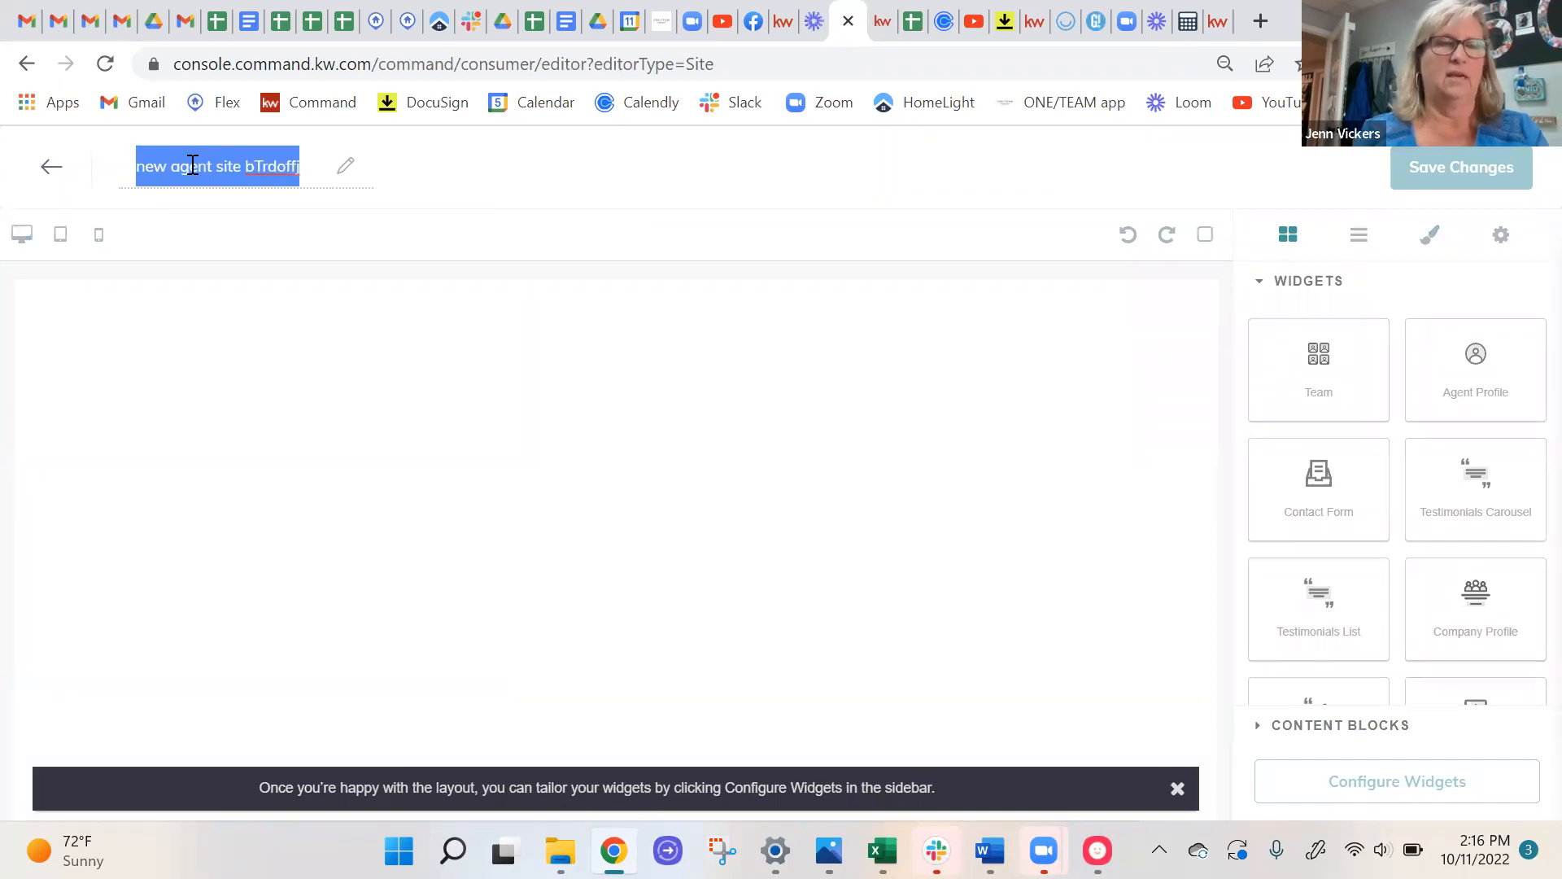
pyautogui.write('sch')
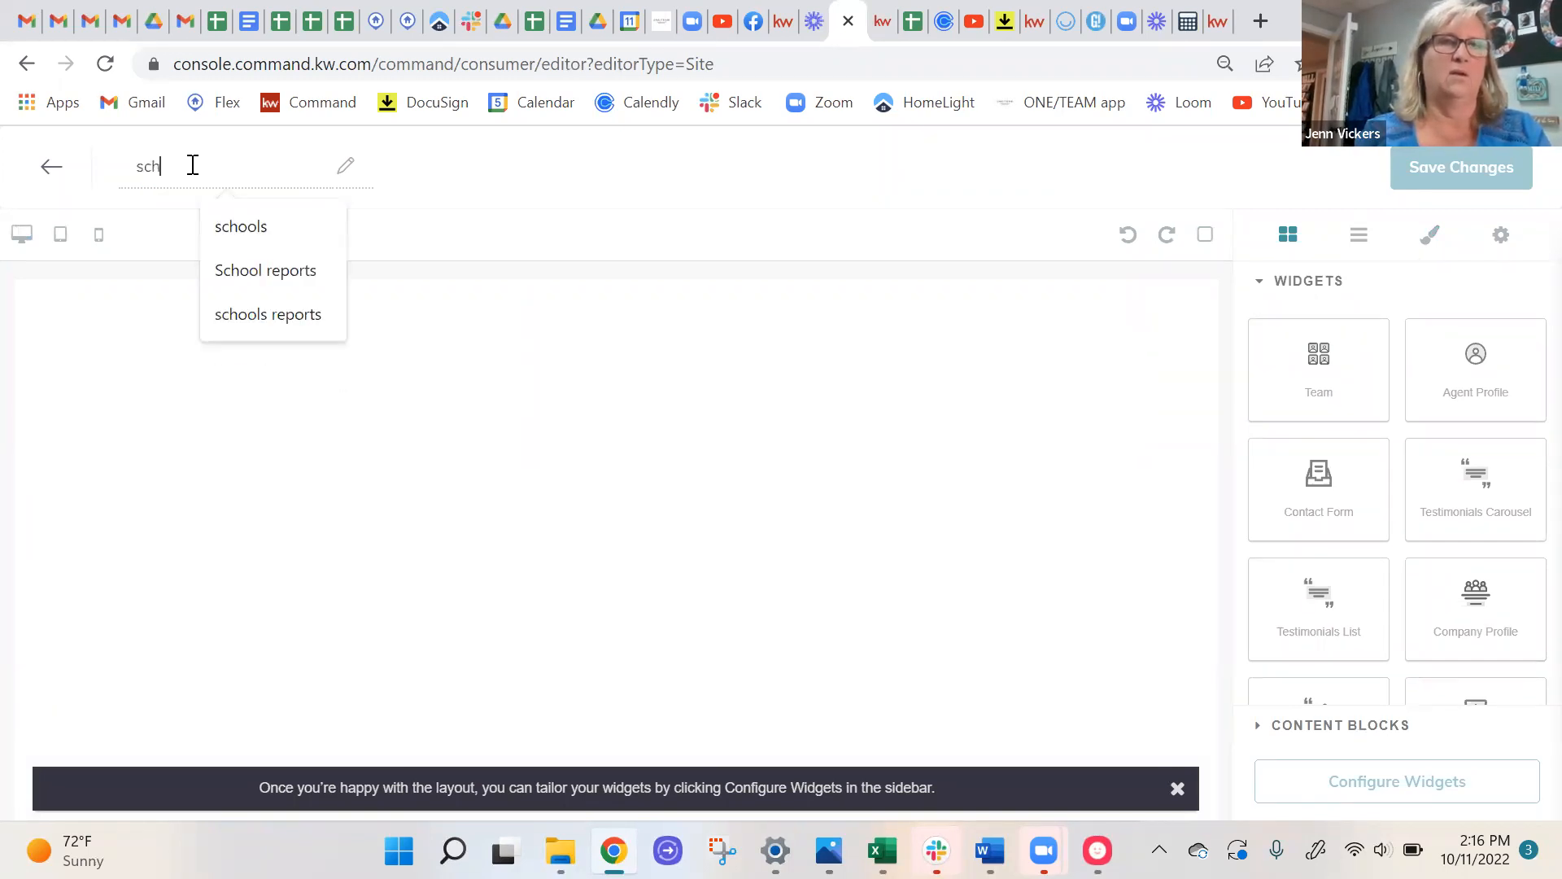
pyautogui.write('ools5')
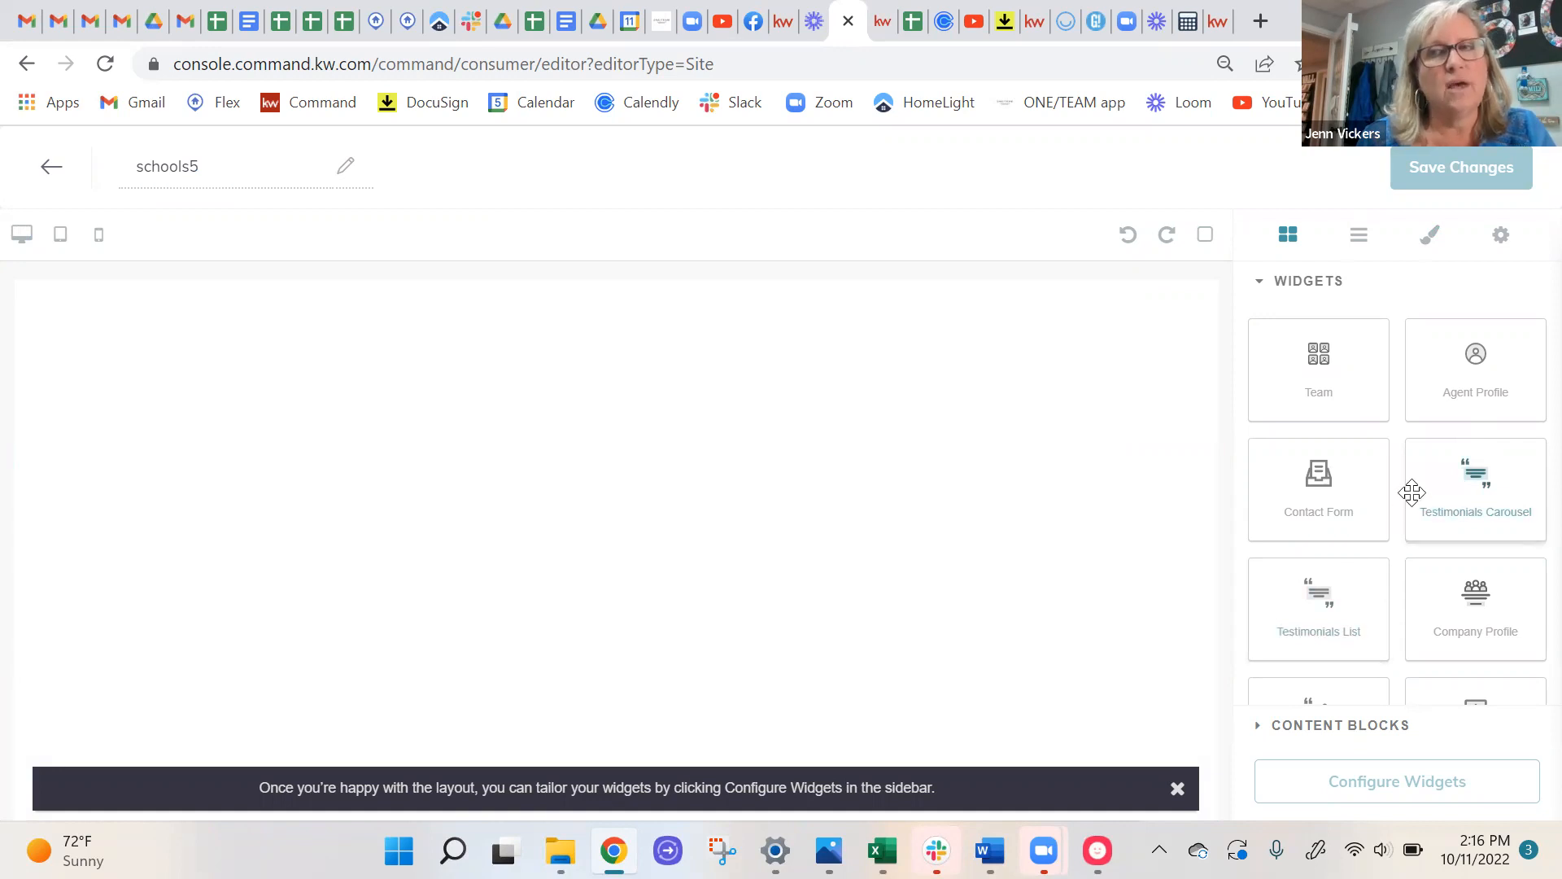
# Add the Company Profile widget to the blank page canvas and look over its placeholder layout.
pyautogui.scroll(-1, 1411, 486)
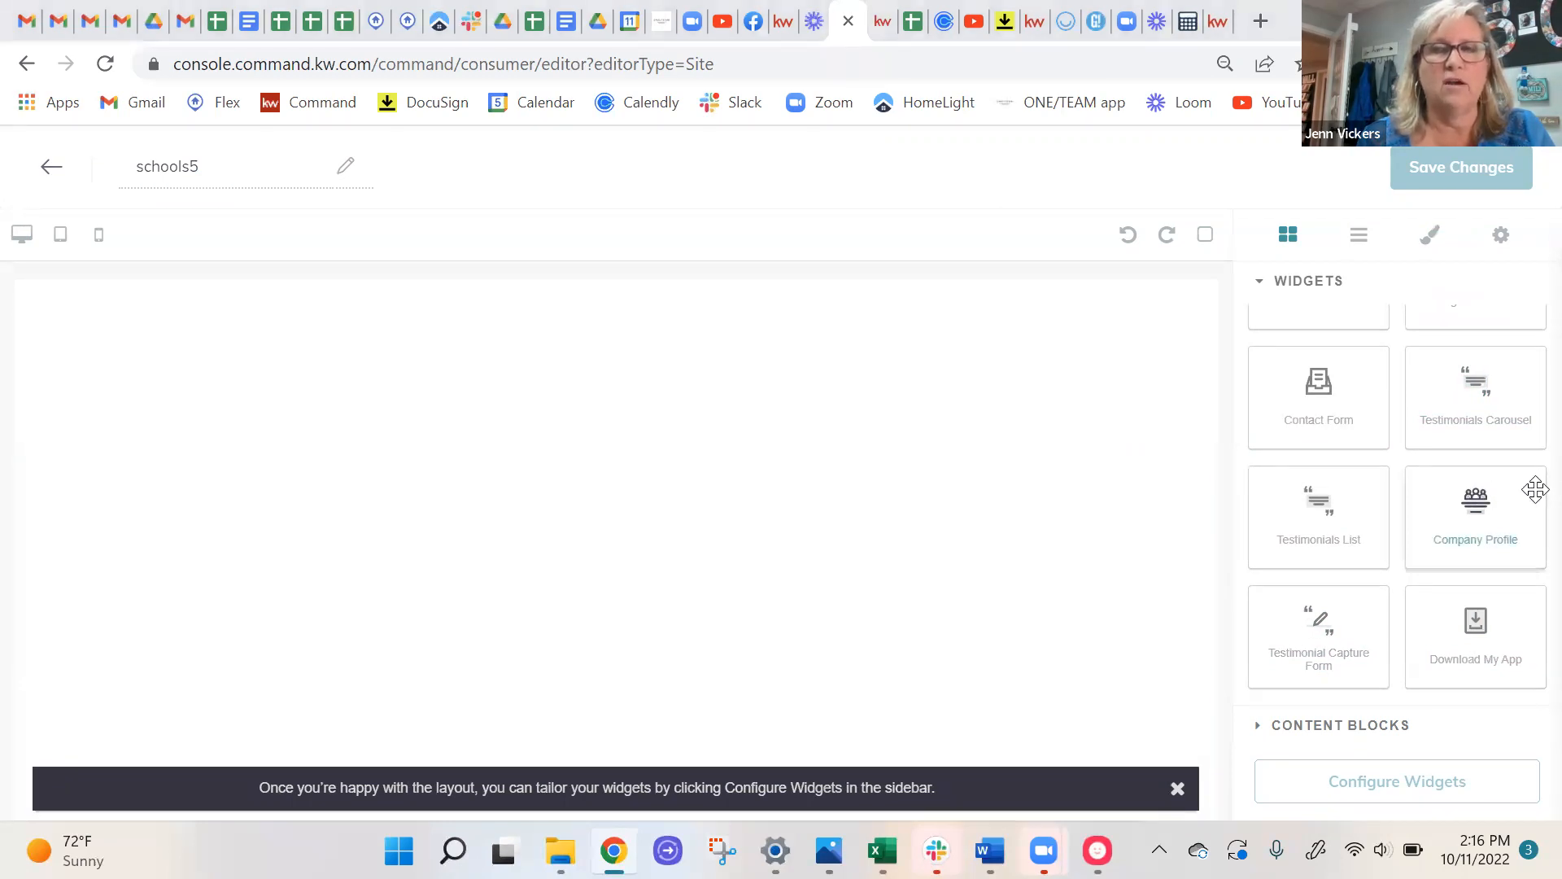
pyautogui.moveTo(1486, 515); pyautogui.dragTo(694, 453)
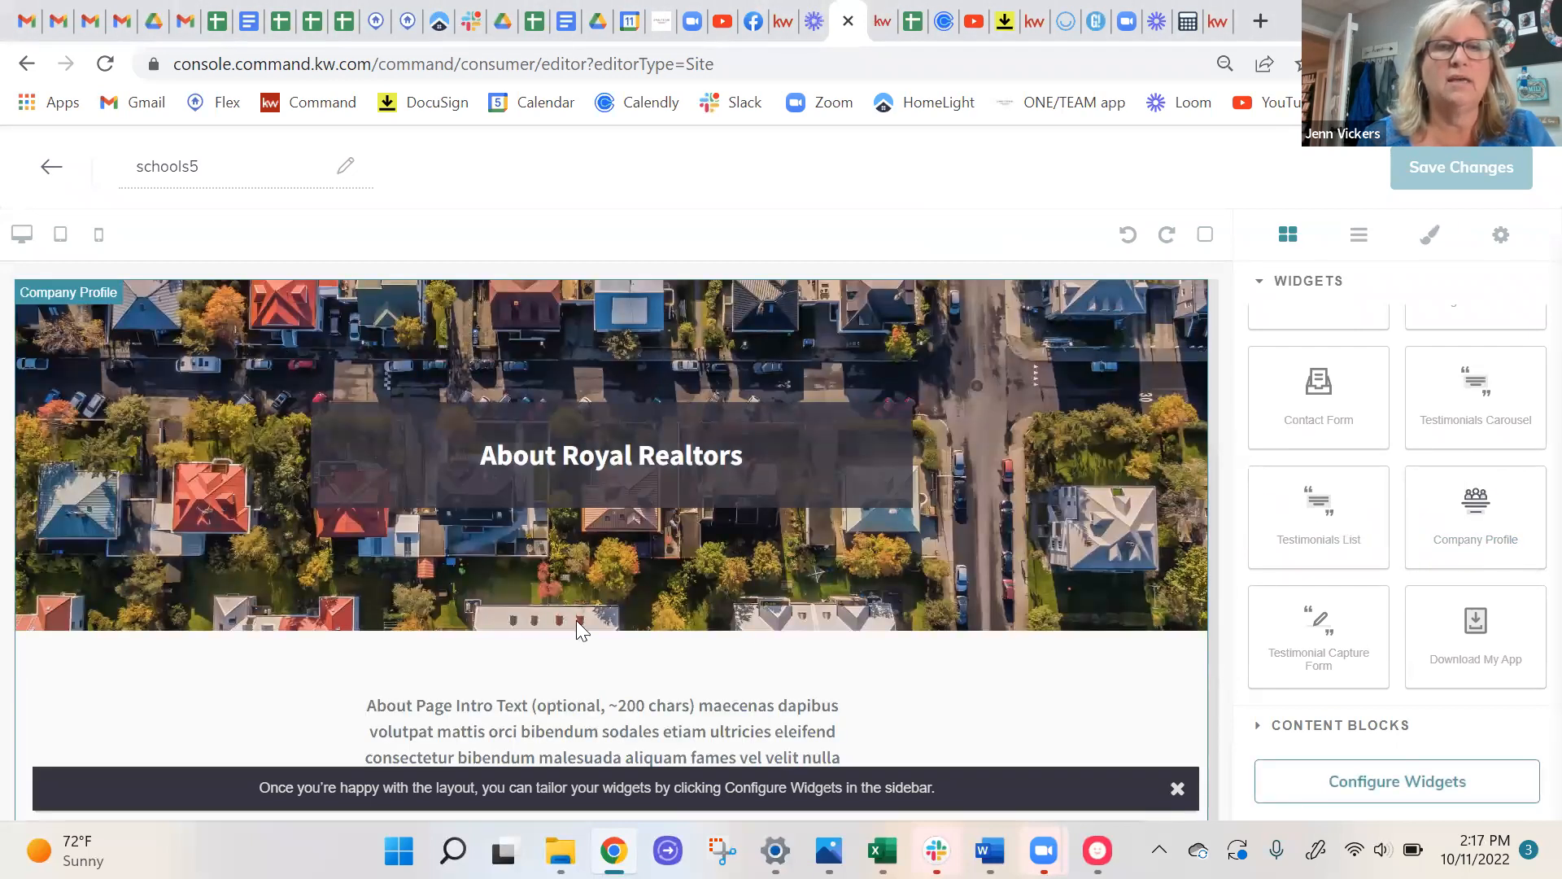
pyautogui.scroll(-5, 1015, 485)
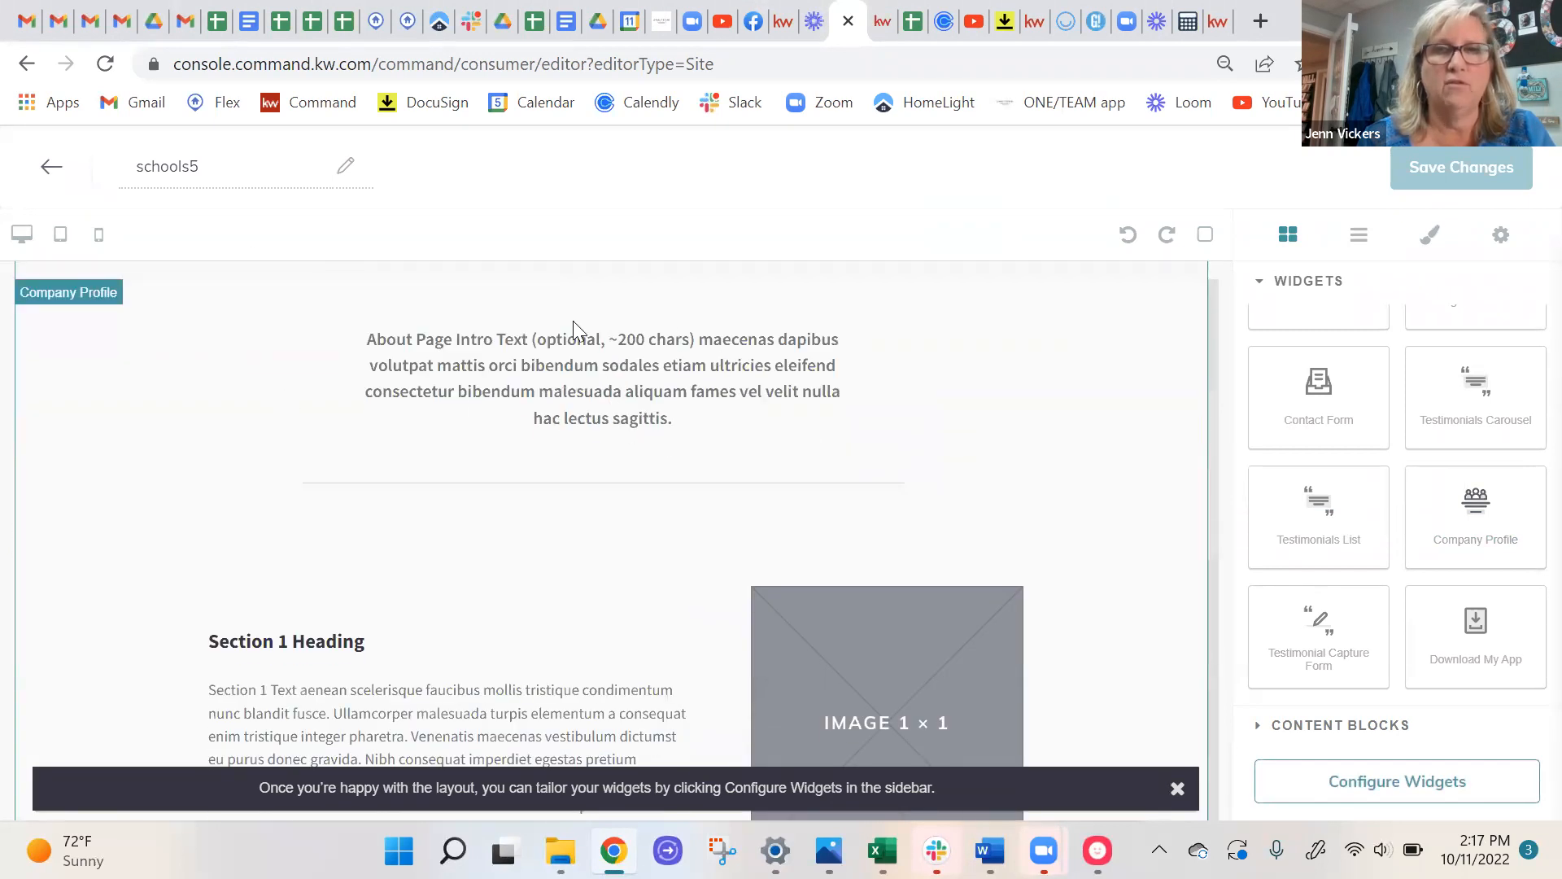
pyautogui.scroll(5, 589, 374)
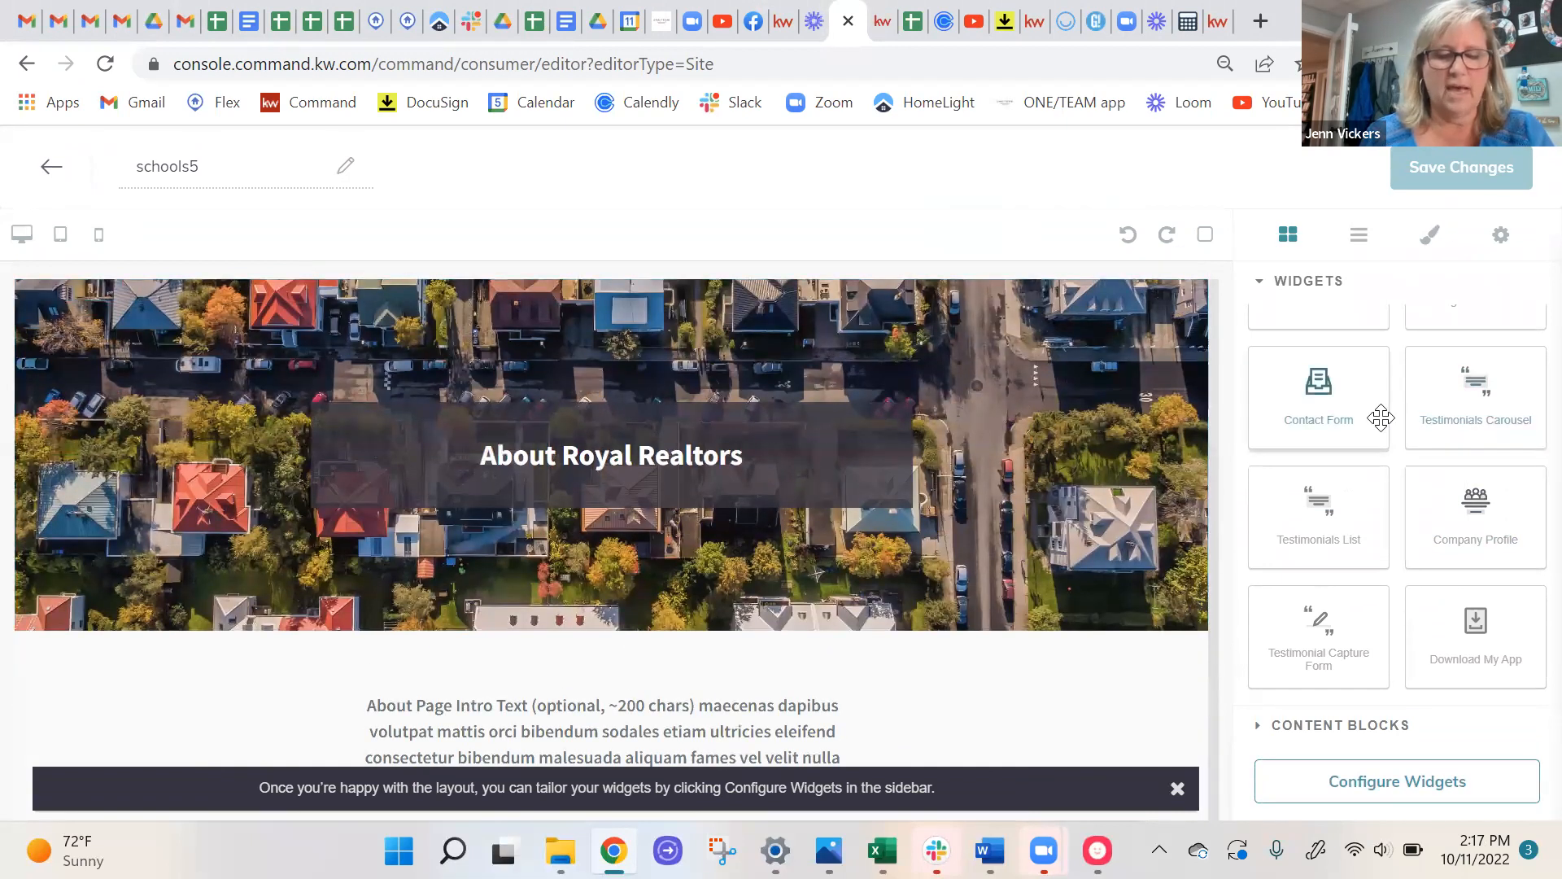
# Configure the Company Profile widget with the headline "School Search" and clear its intro text.
pyautogui.click(1377, 783)
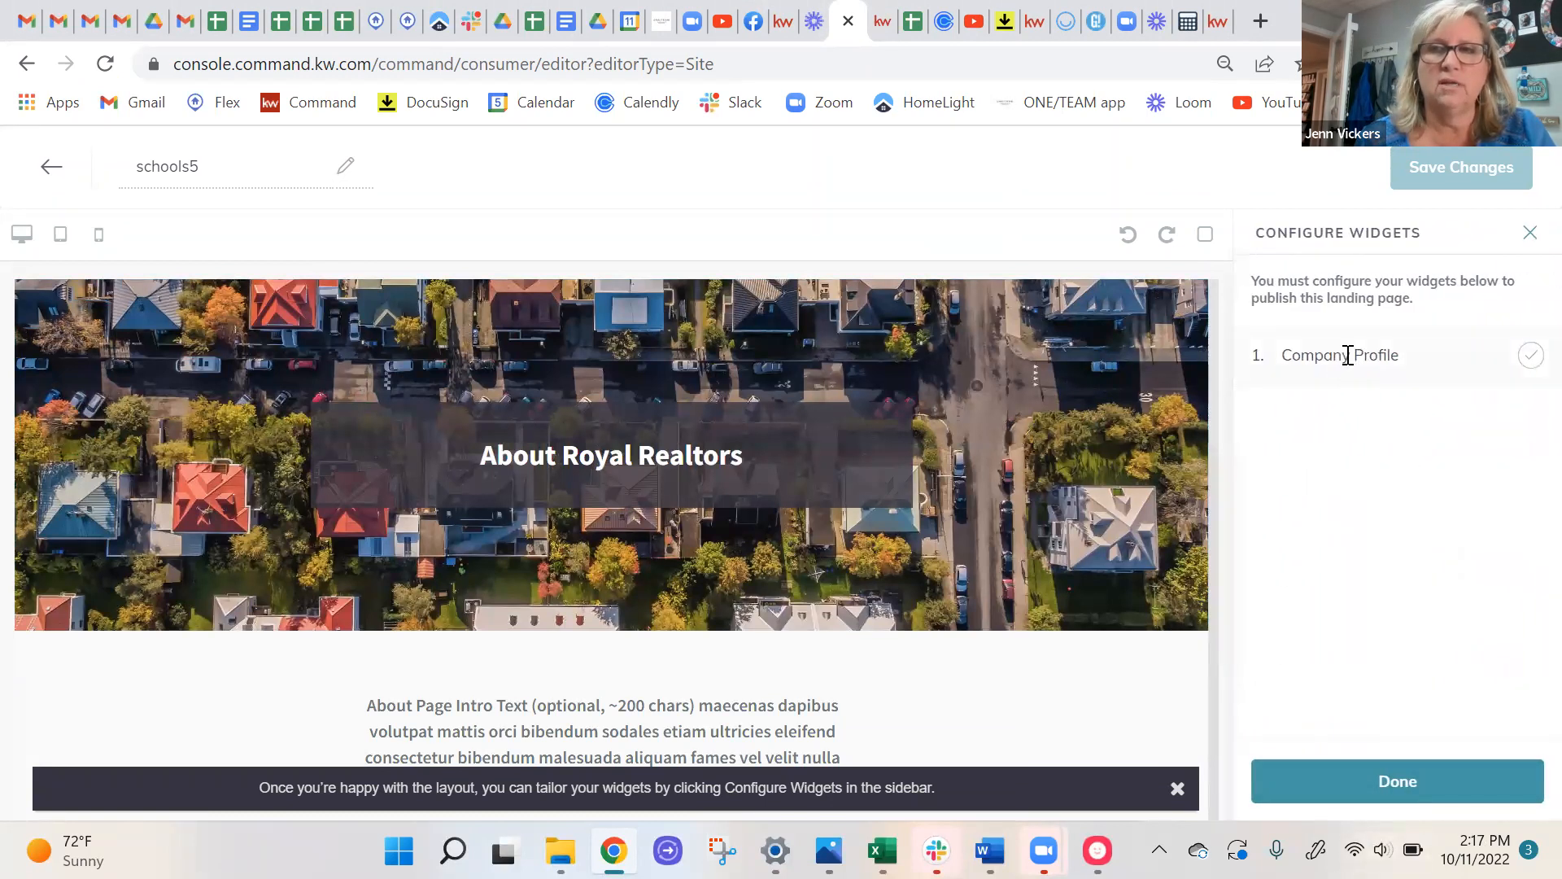
pyautogui.click(1348, 355)
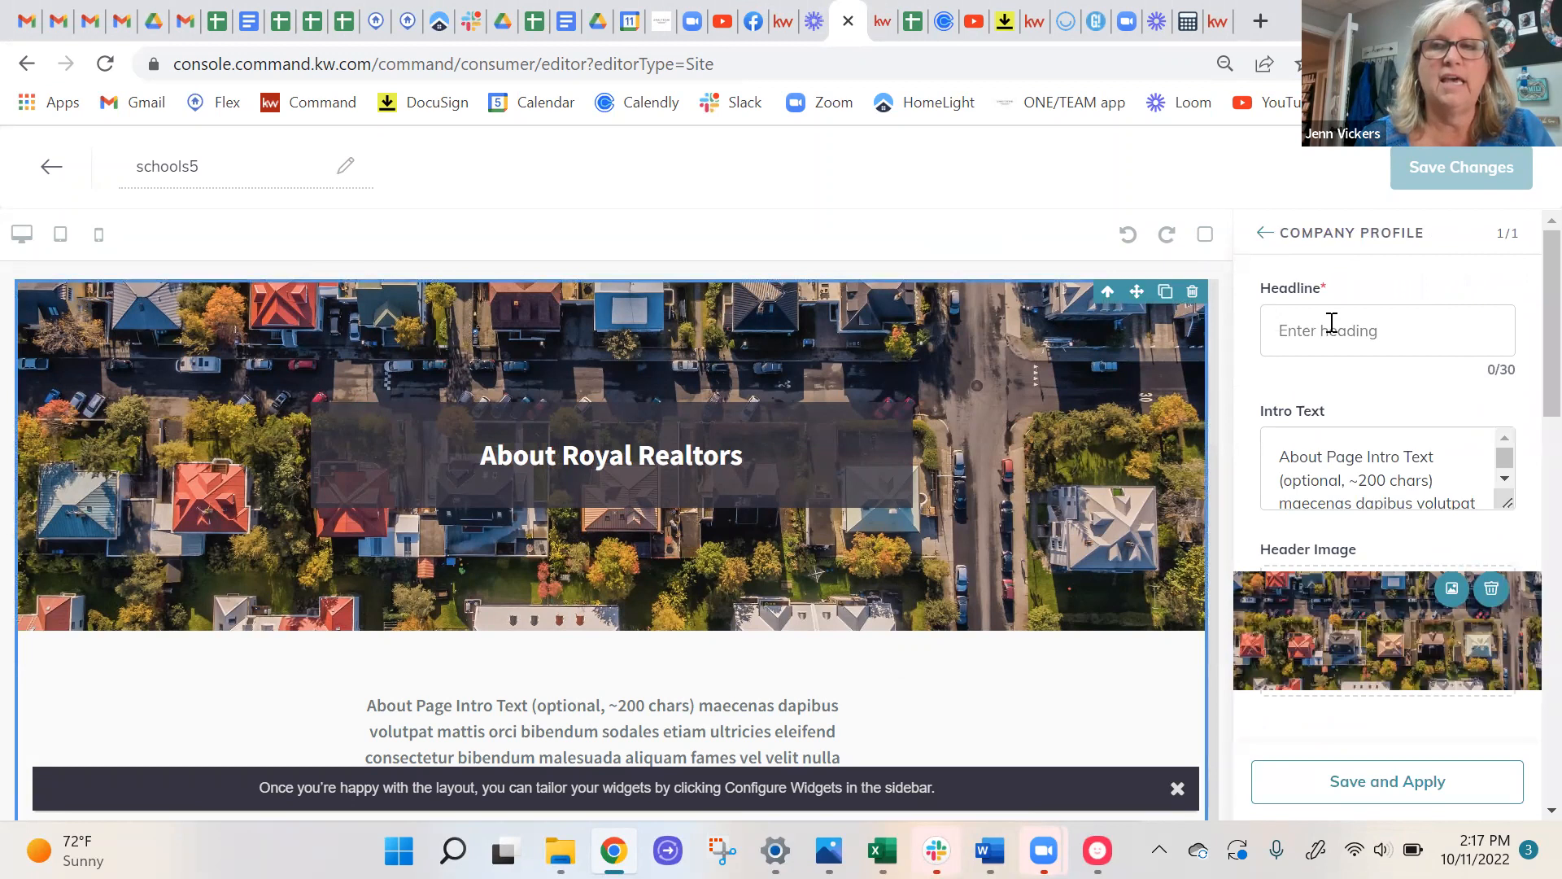
pyautogui.click(1384, 316)
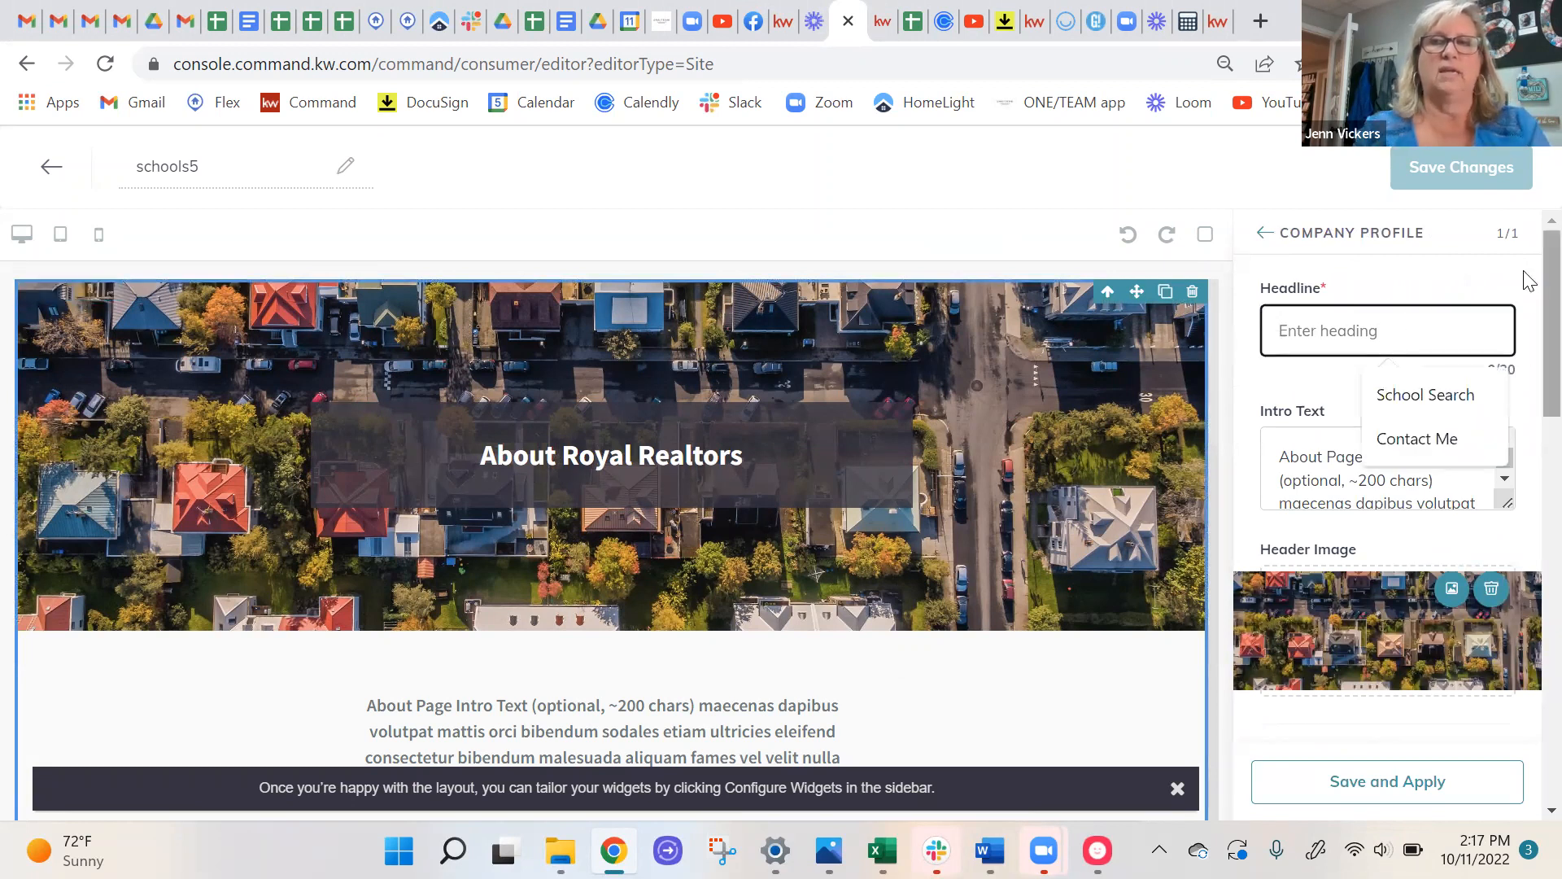
pyautogui.click(1387, 395)
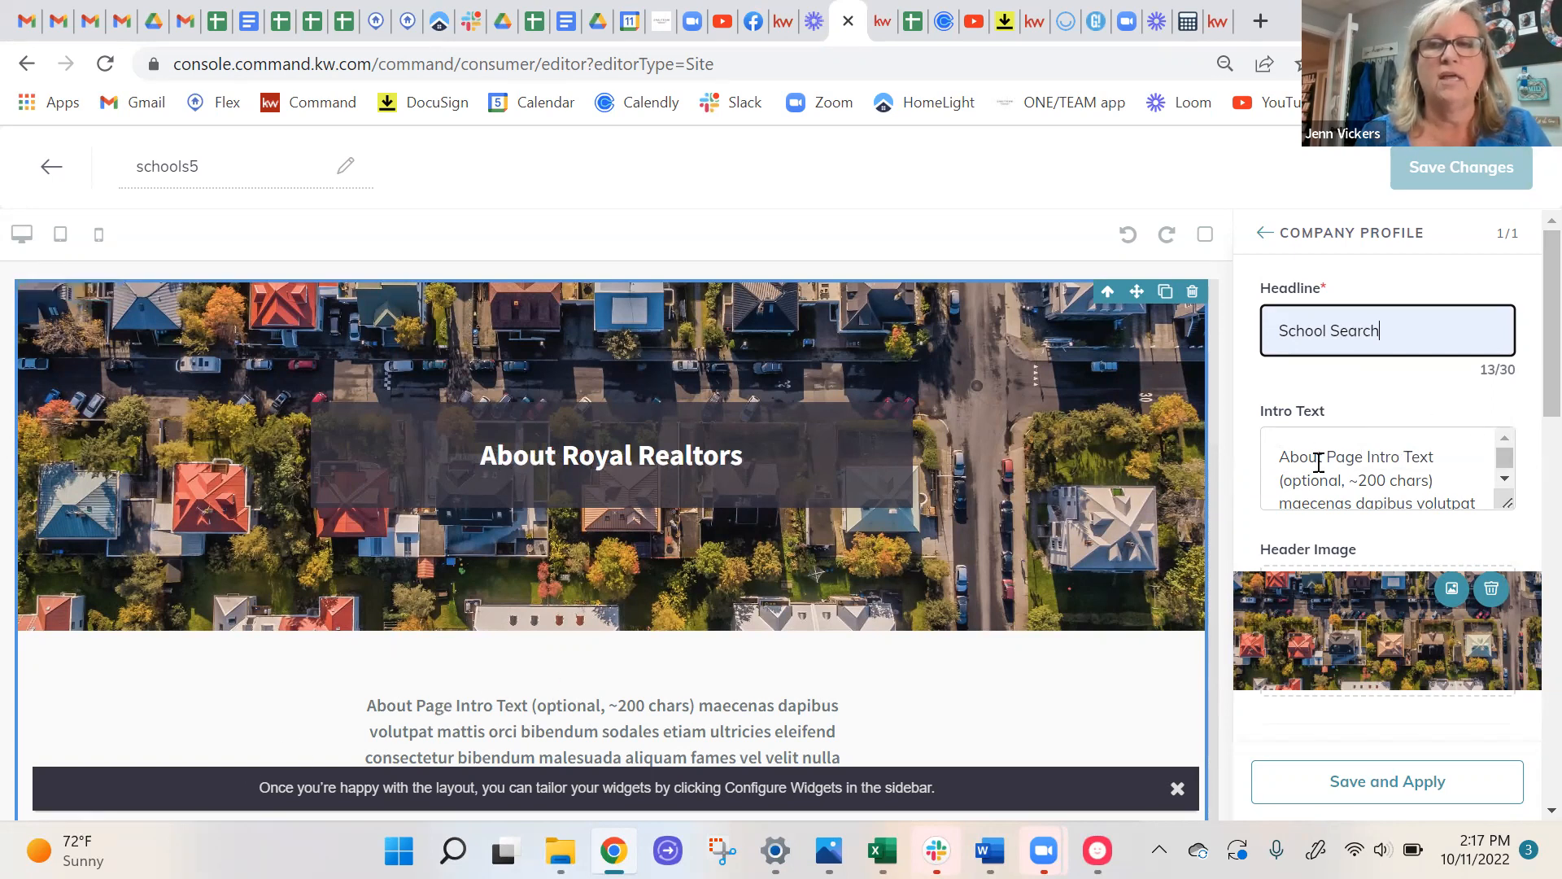
pyautogui.moveTo(1276, 457); pyautogui.dragTo(1483, 510)
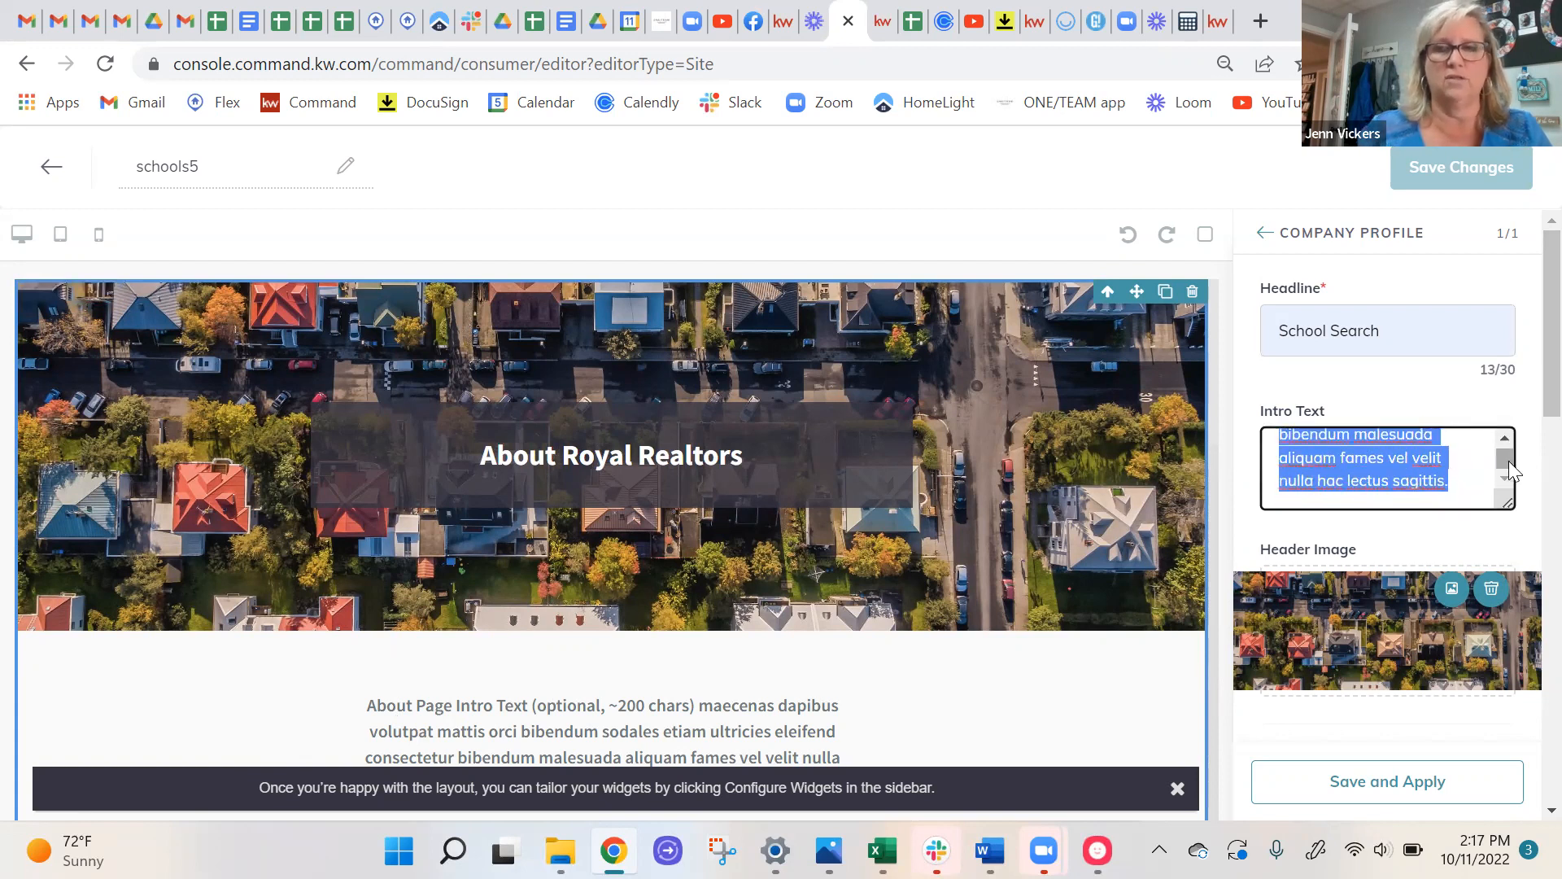
pyautogui.press('BackSpace')
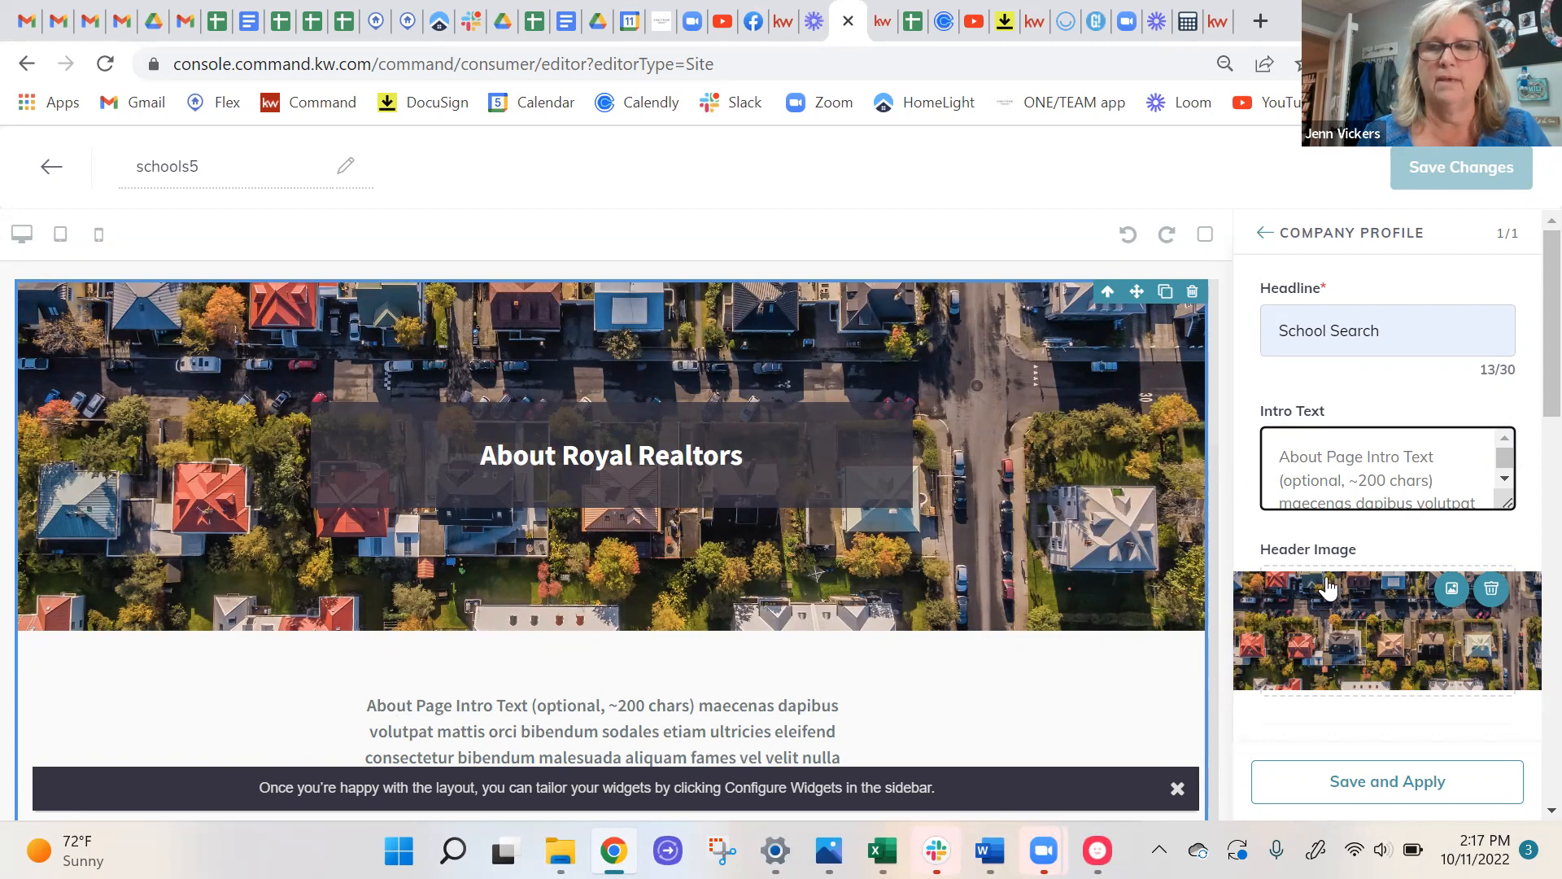
# View the School Ratings & Reports page and the MVP Team navigation on the live agent site, then return to the page editor.
pyautogui.scroll(-1, 1325, 586)
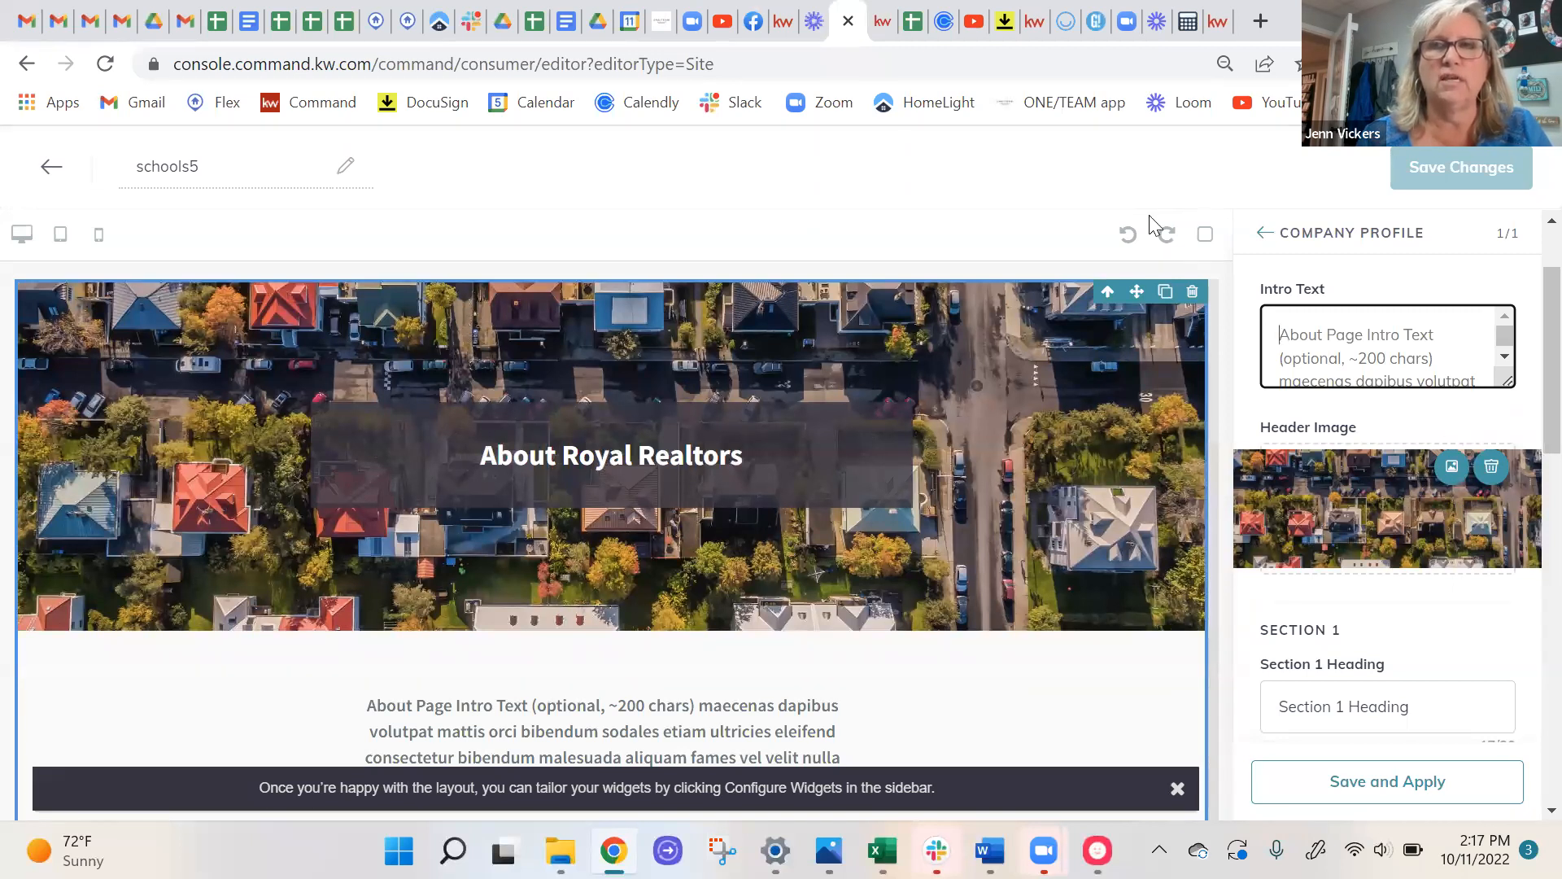
pyautogui.click(1217, 21)
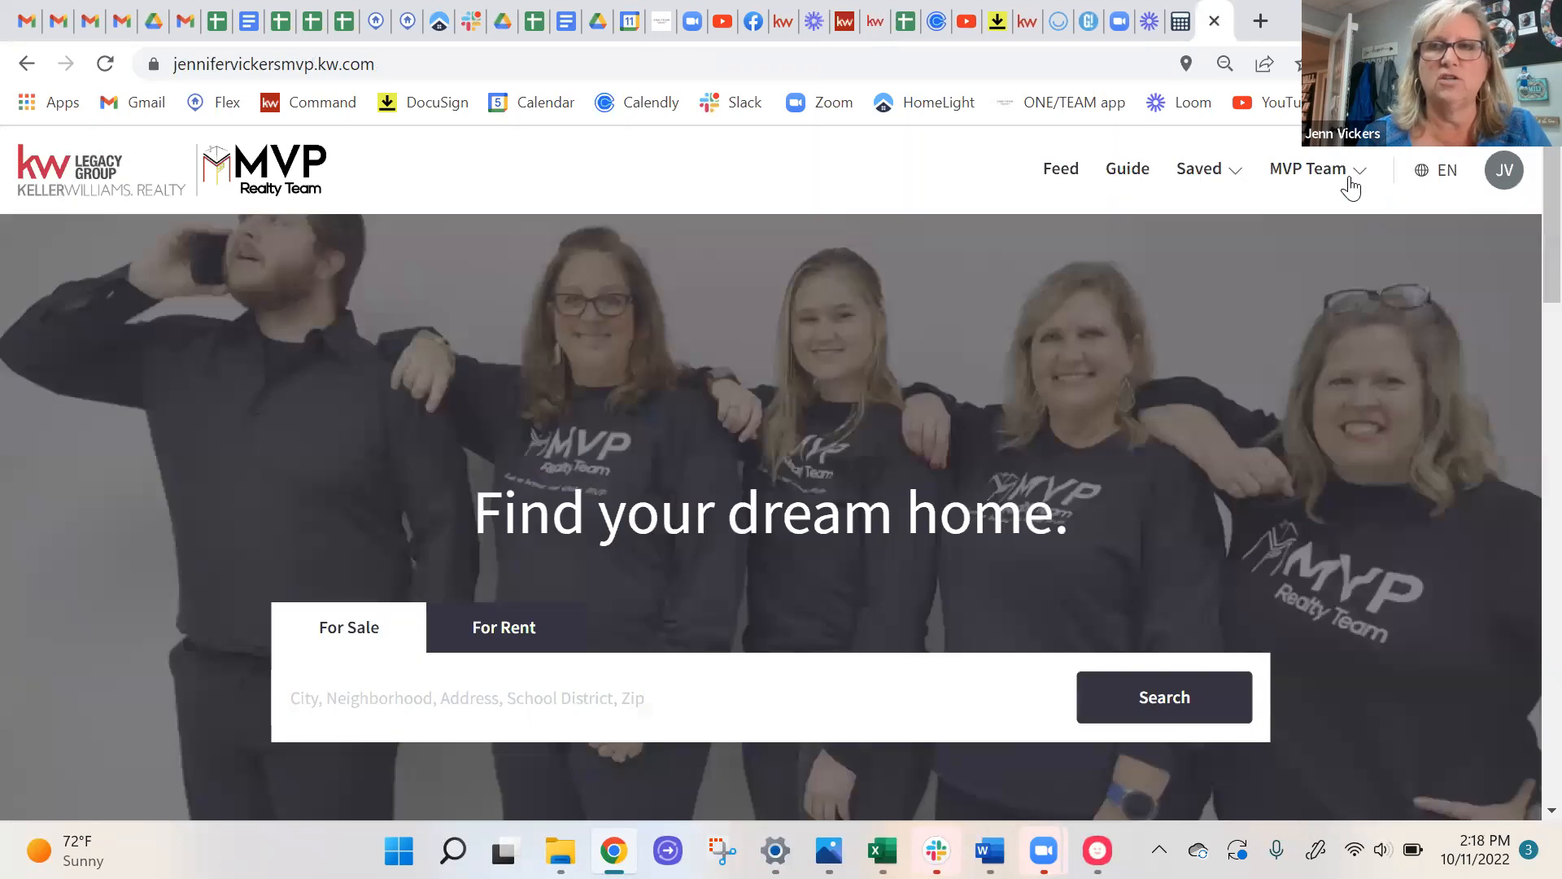
pyautogui.click(1350, 174)
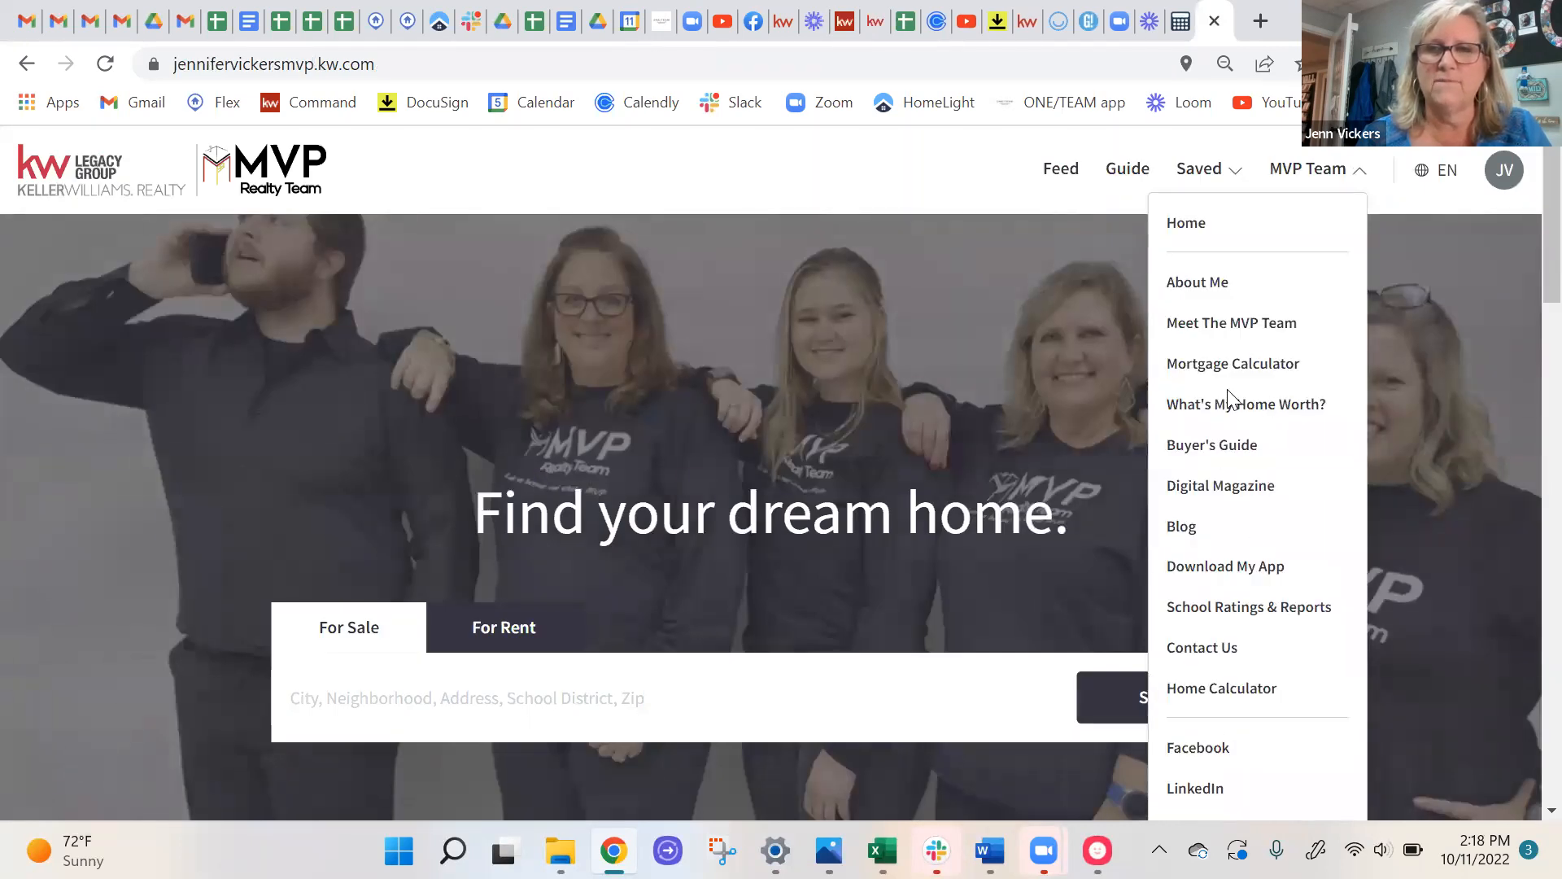
pyautogui.click(1215, 618)
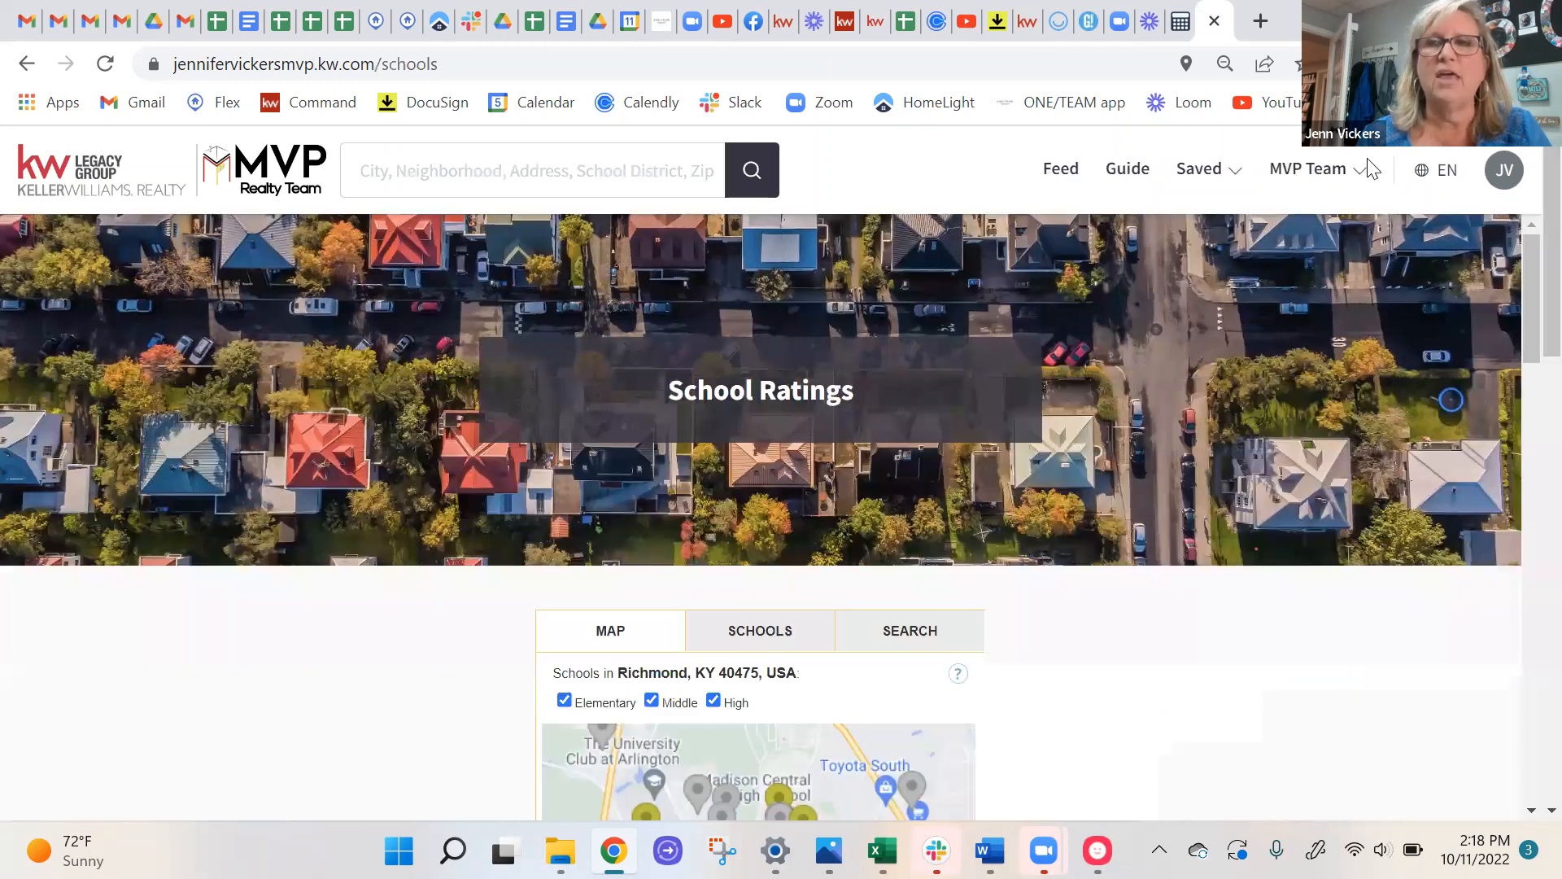
pyautogui.click(1307, 195)
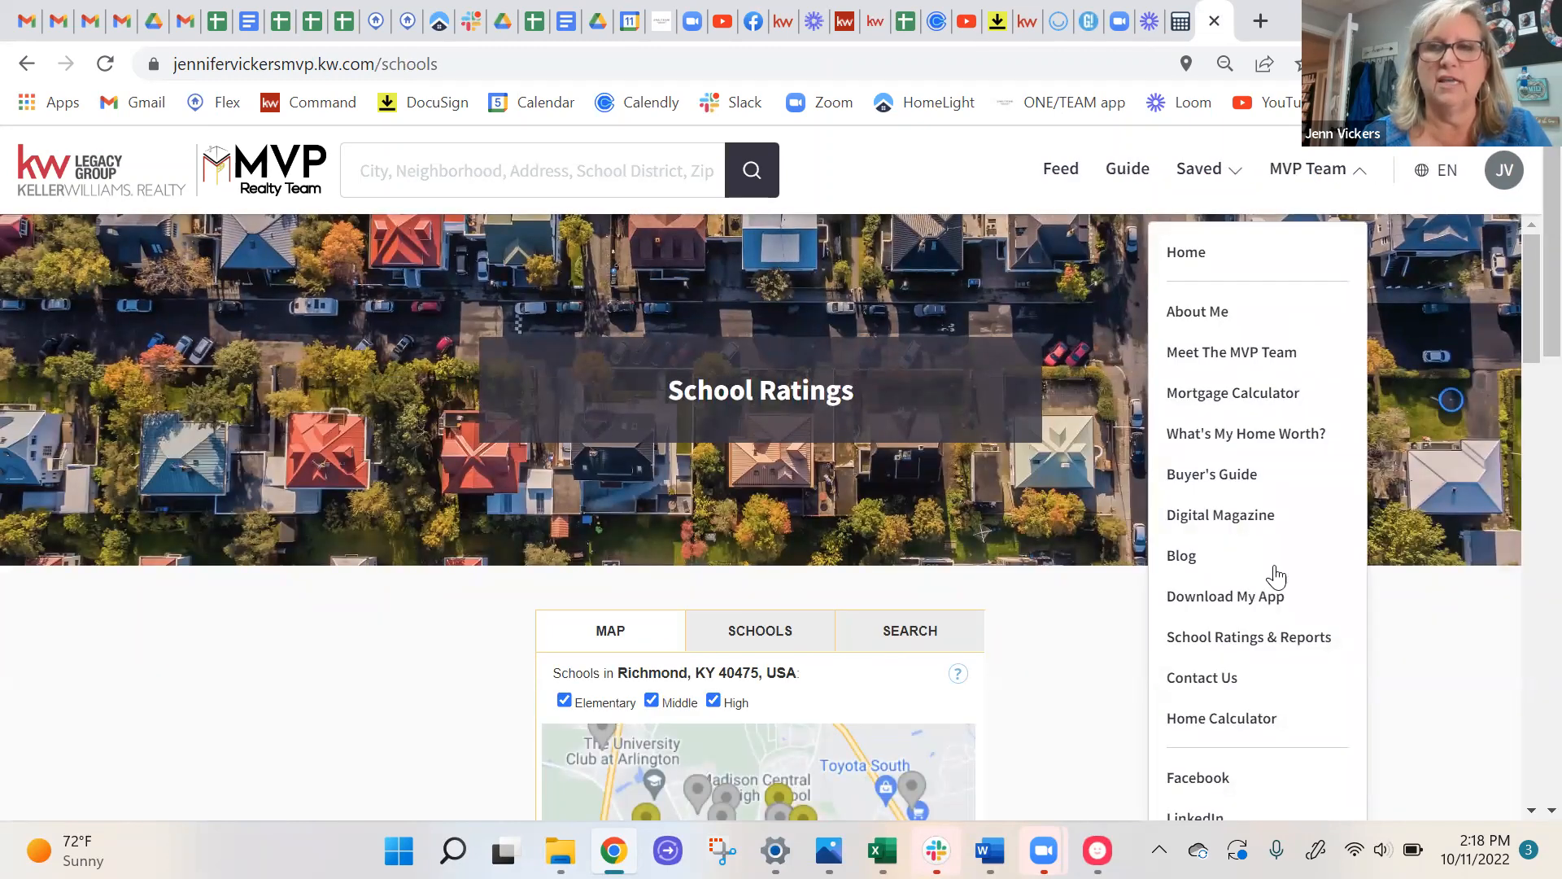
pyautogui.click(843, 23)
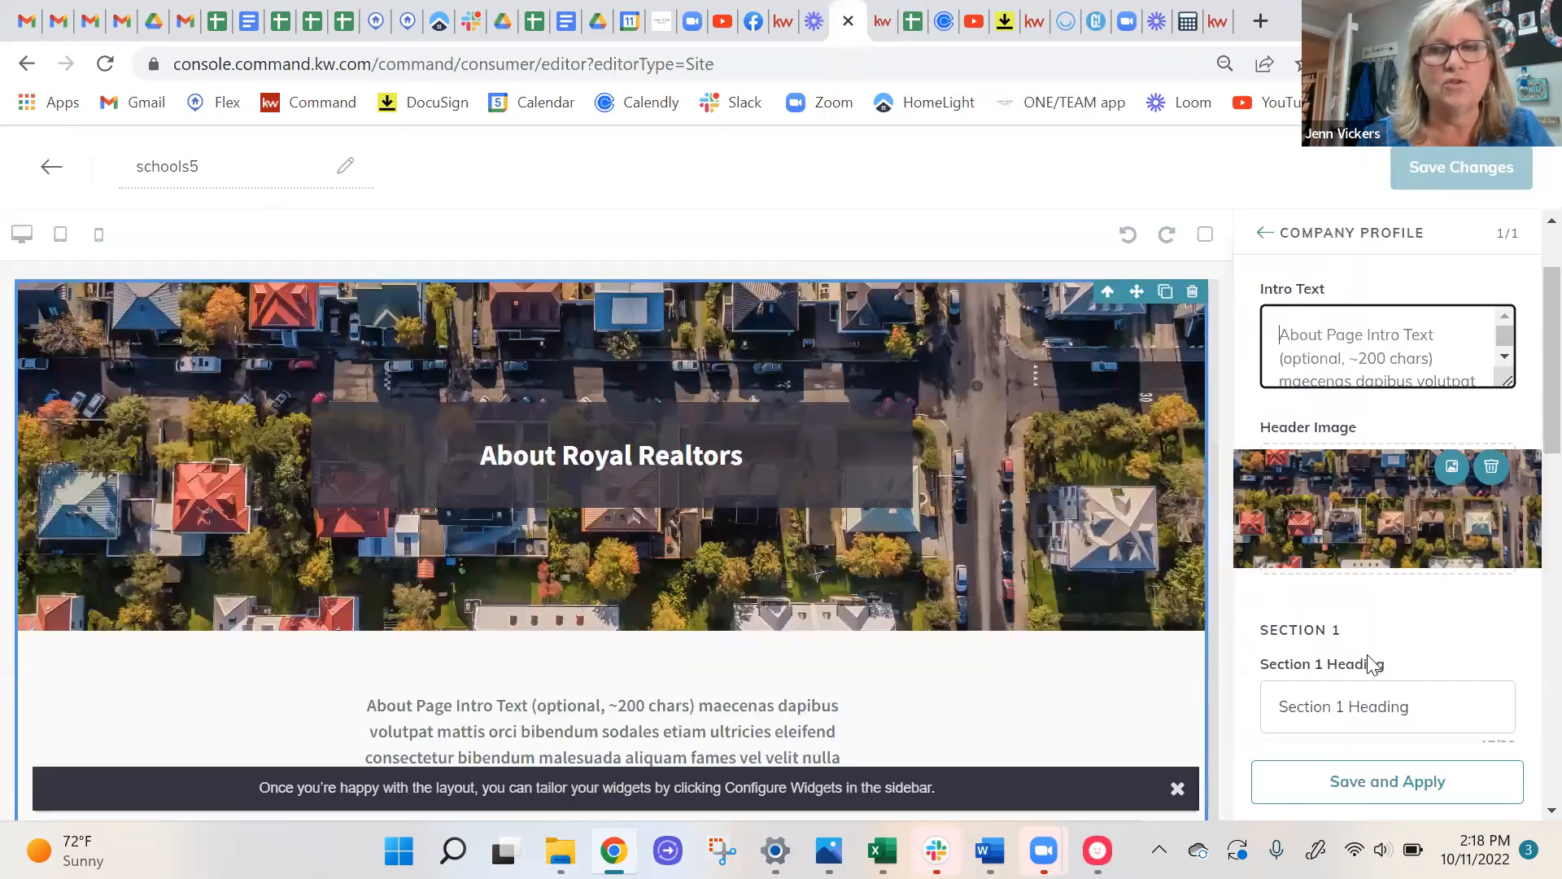
# Replace the Company Profile header image with the "school image" file from the Downloads folder.
pyautogui.click(1453, 471)
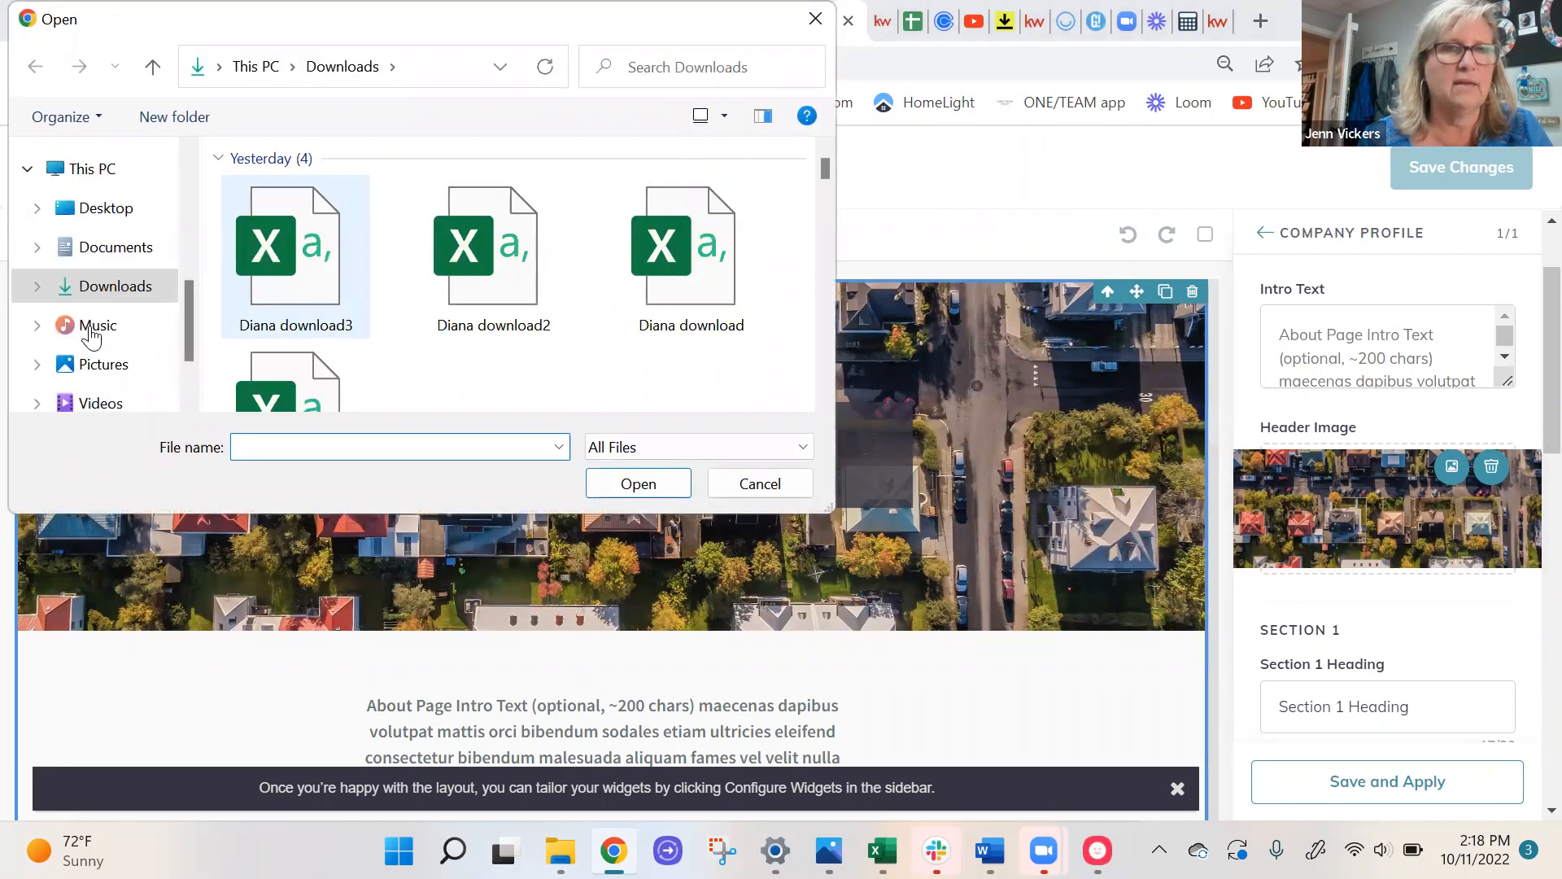
pyautogui.scroll(-5, 564, 276)
pyautogui.scroll(-10, 554, 309)
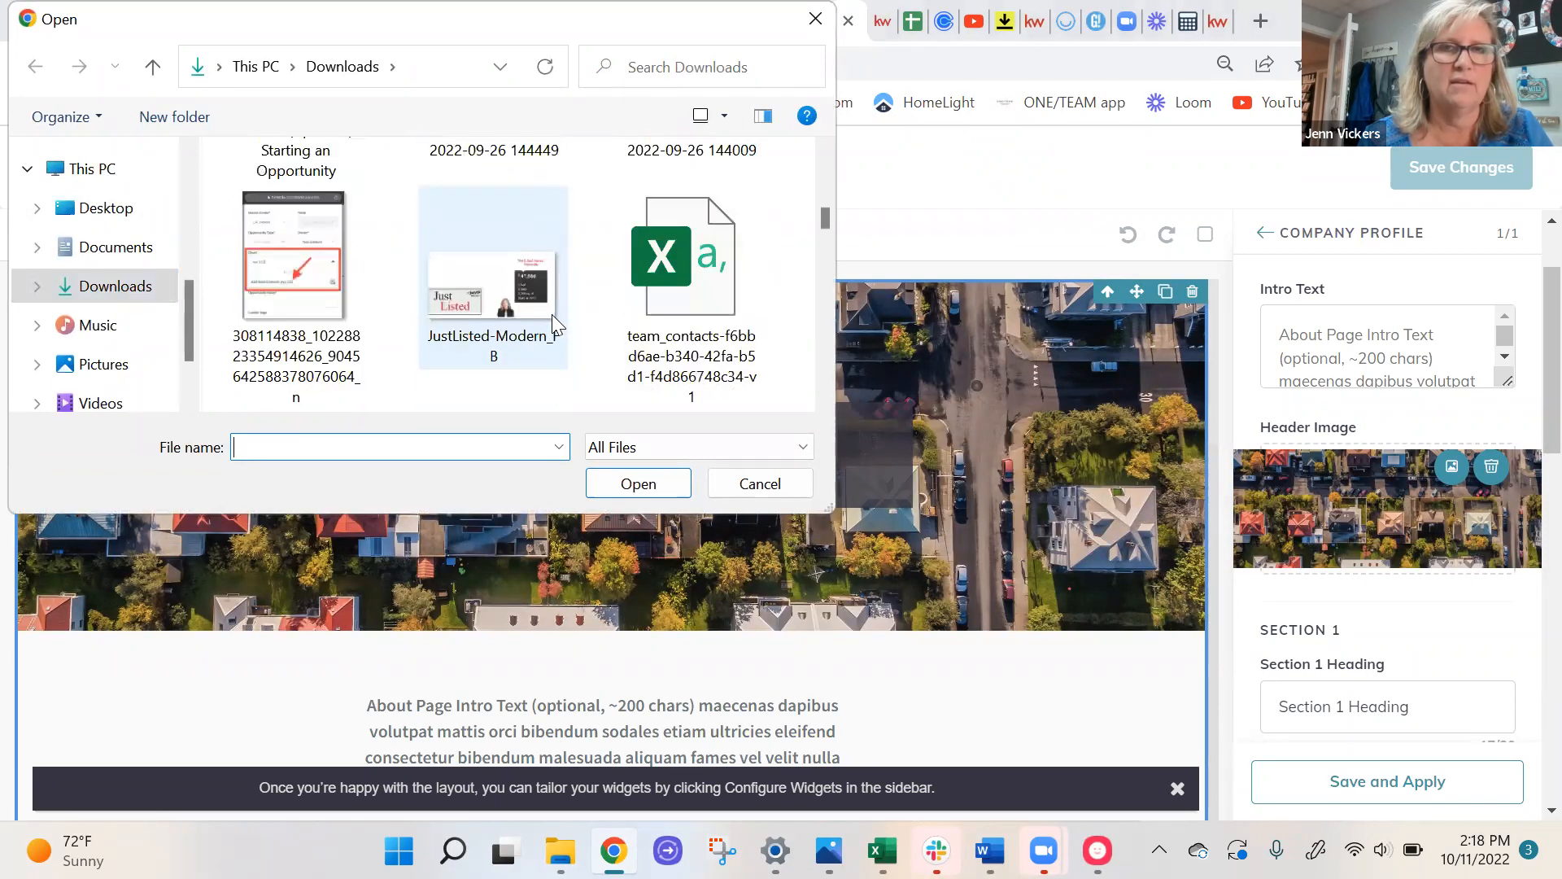
pyautogui.scroll(-8, 552, 315)
pyautogui.scroll(-10, 552, 320)
pyautogui.scroll(-10, 552, 323)
pyautogui.scroll(-10, 553, 320)
pyautogui.scroll(-10, 552, 327)
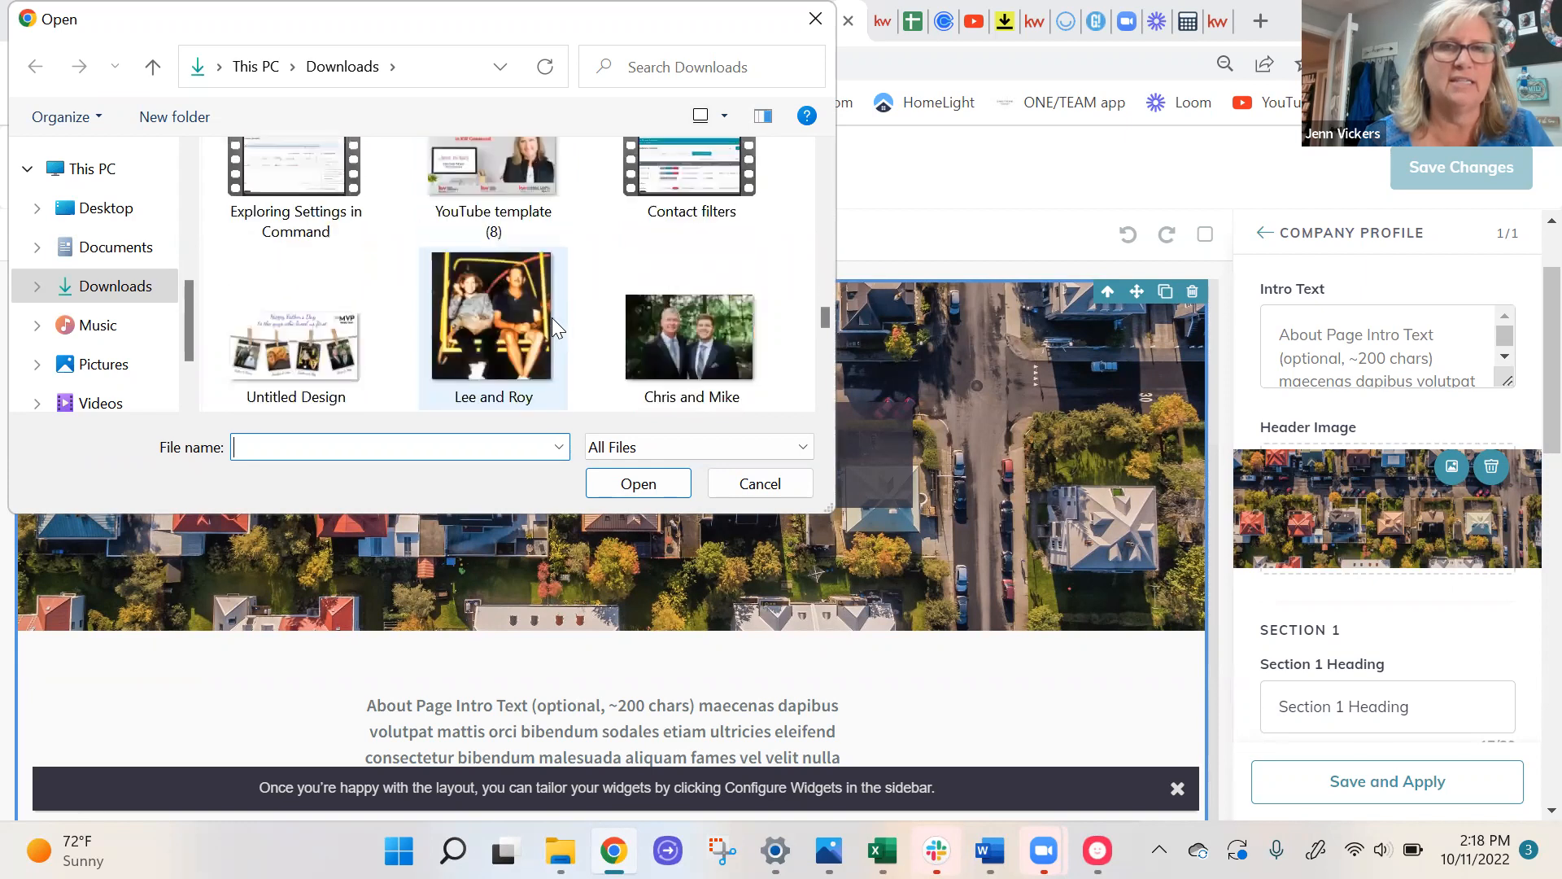
pyautogui.scroll(-10, 552, 324)
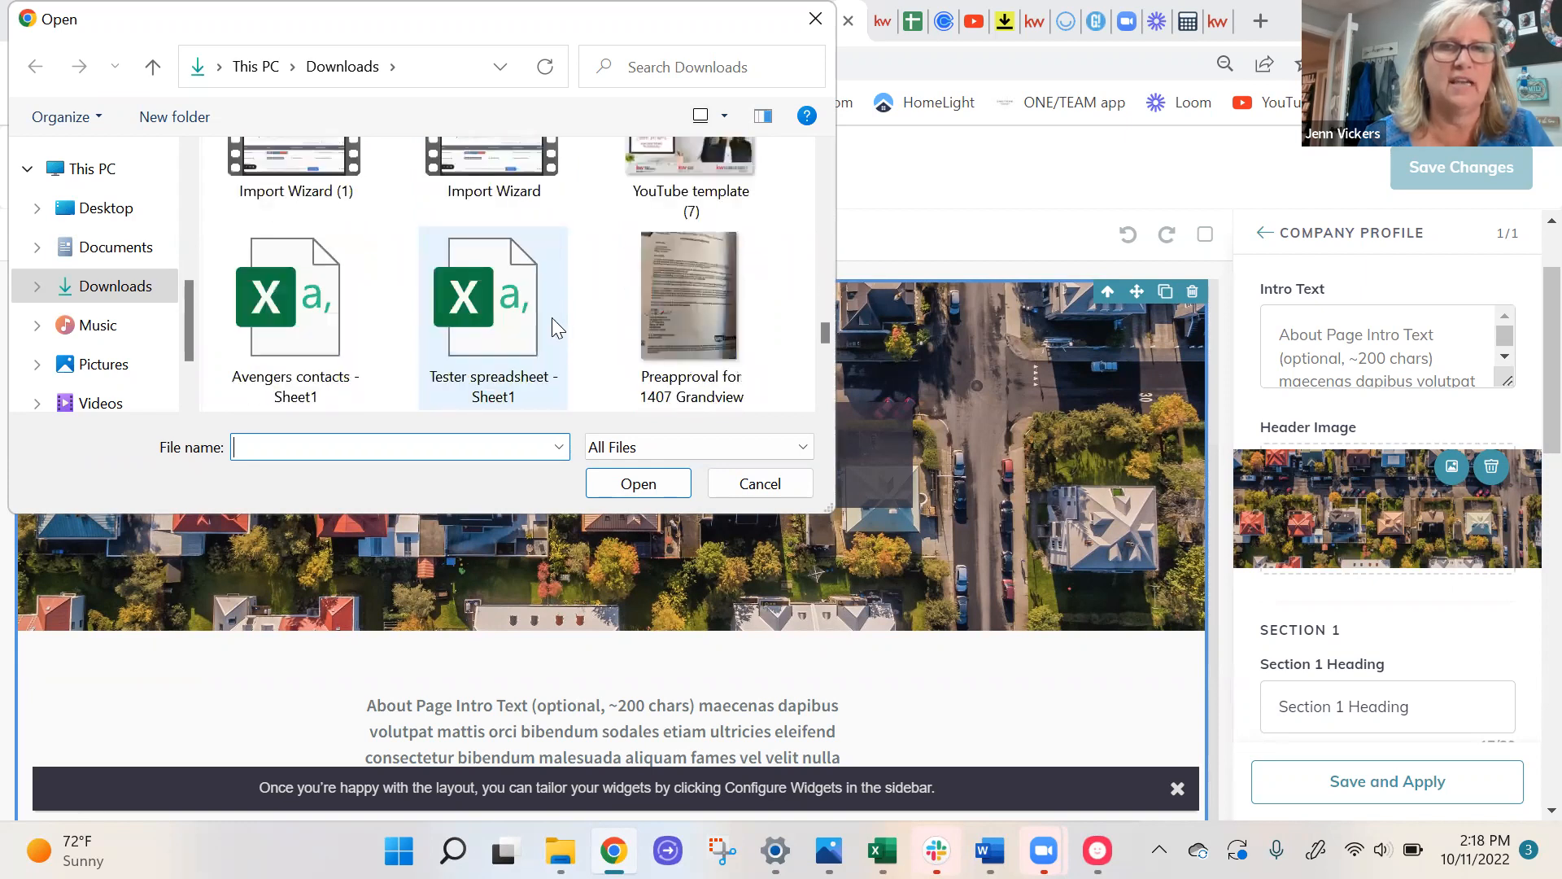
pyautogui.scroll(-10, 551, 326)
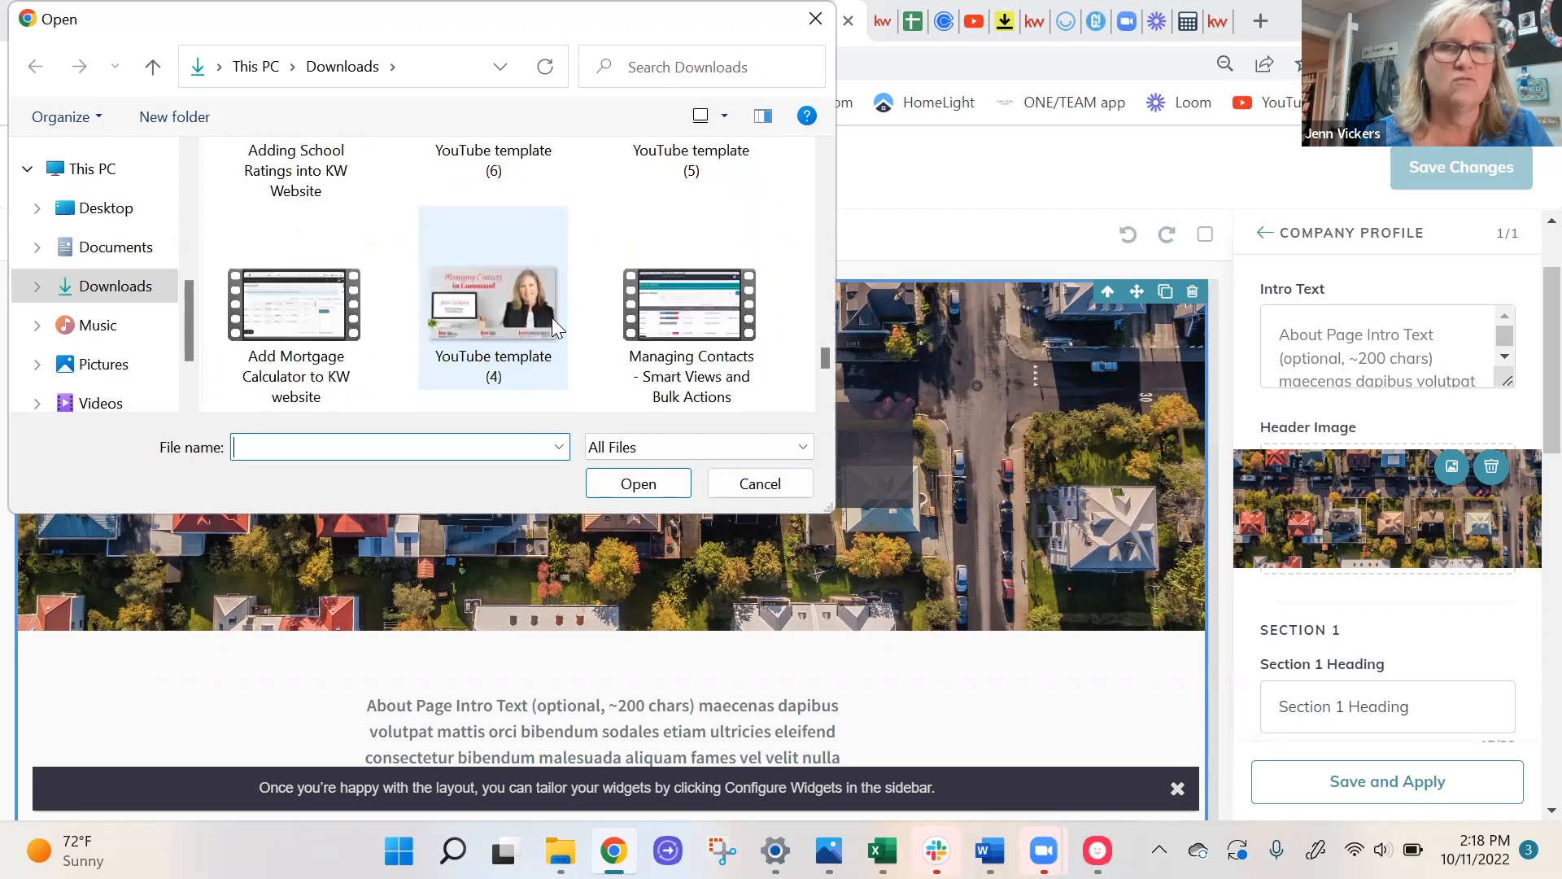
pyautogui.scroll(-6, 552, 325)
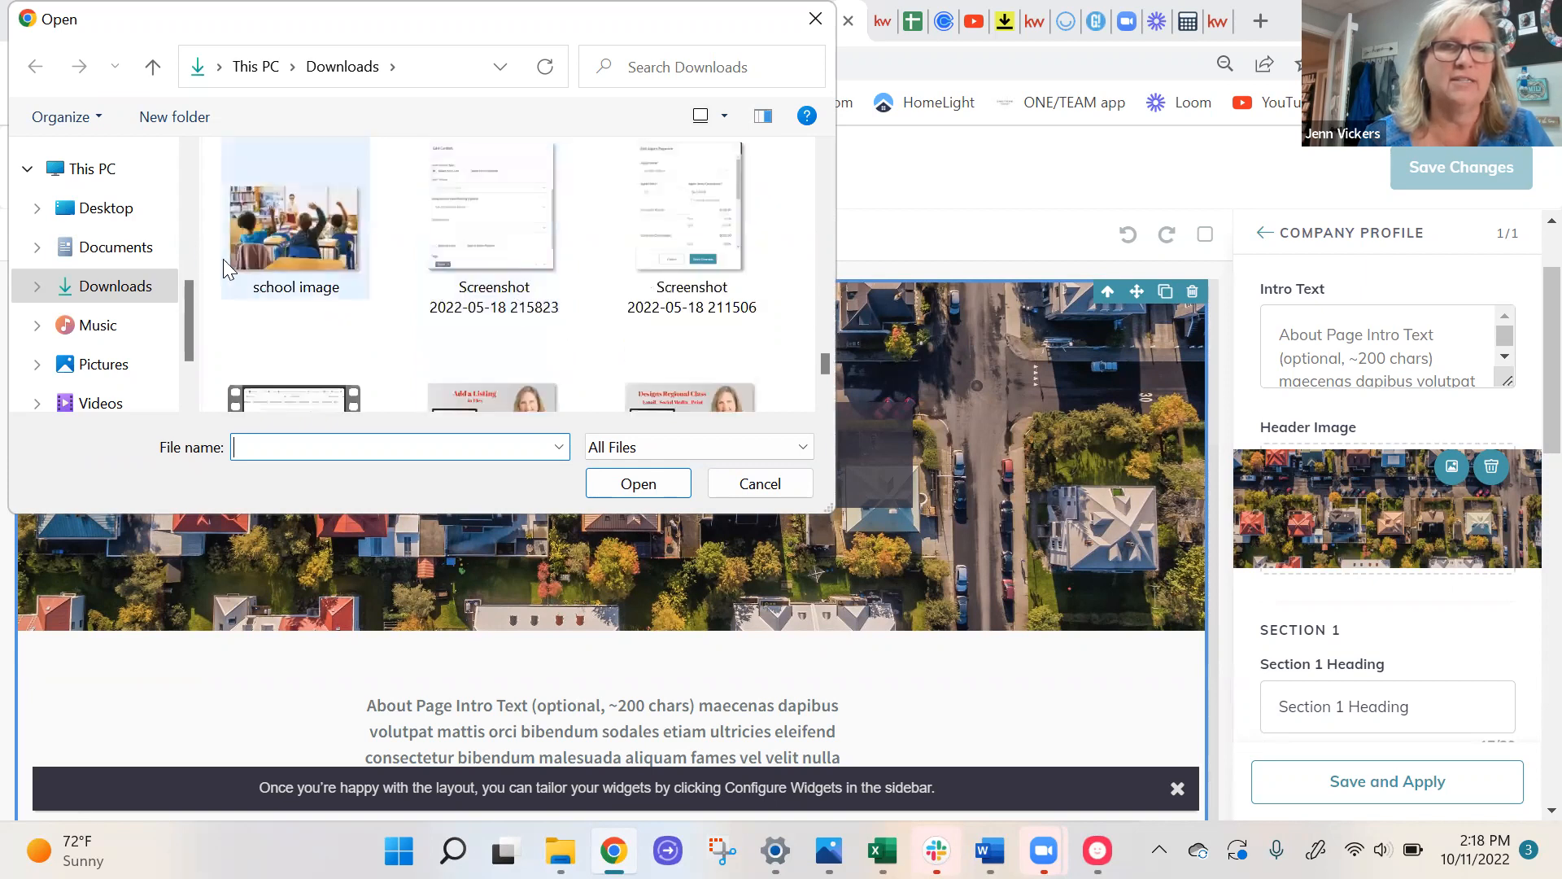
pyautogui.click(244, 256)
pyautogui.click(625, 486)
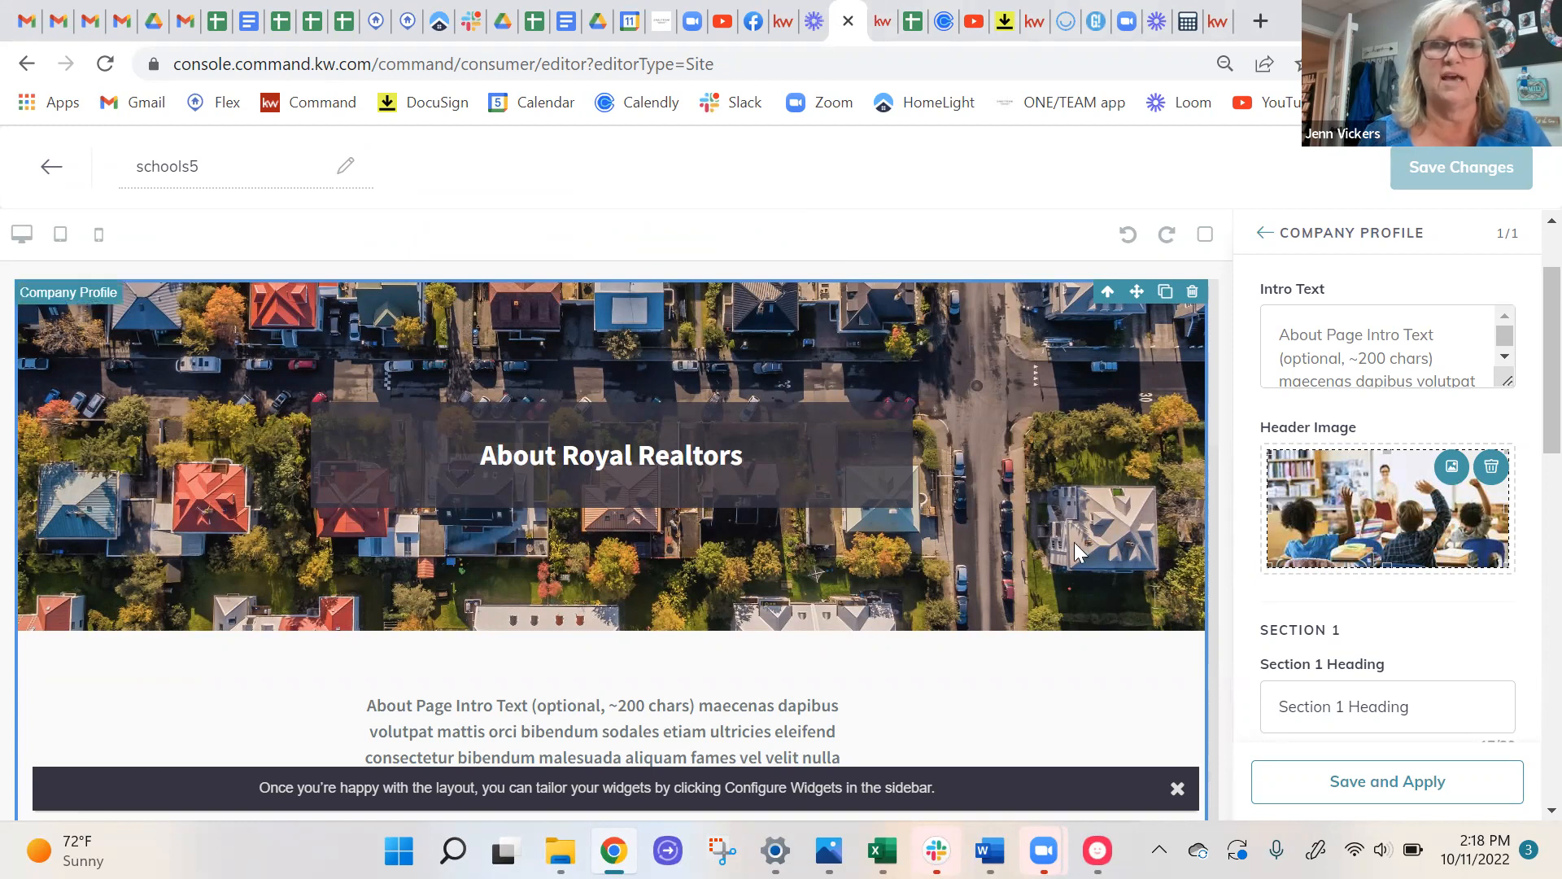
# Clear the Section 1 heading and text and remove the Section 1 placeholder image.
pyautogui.scroll(-2, 1407, 573)
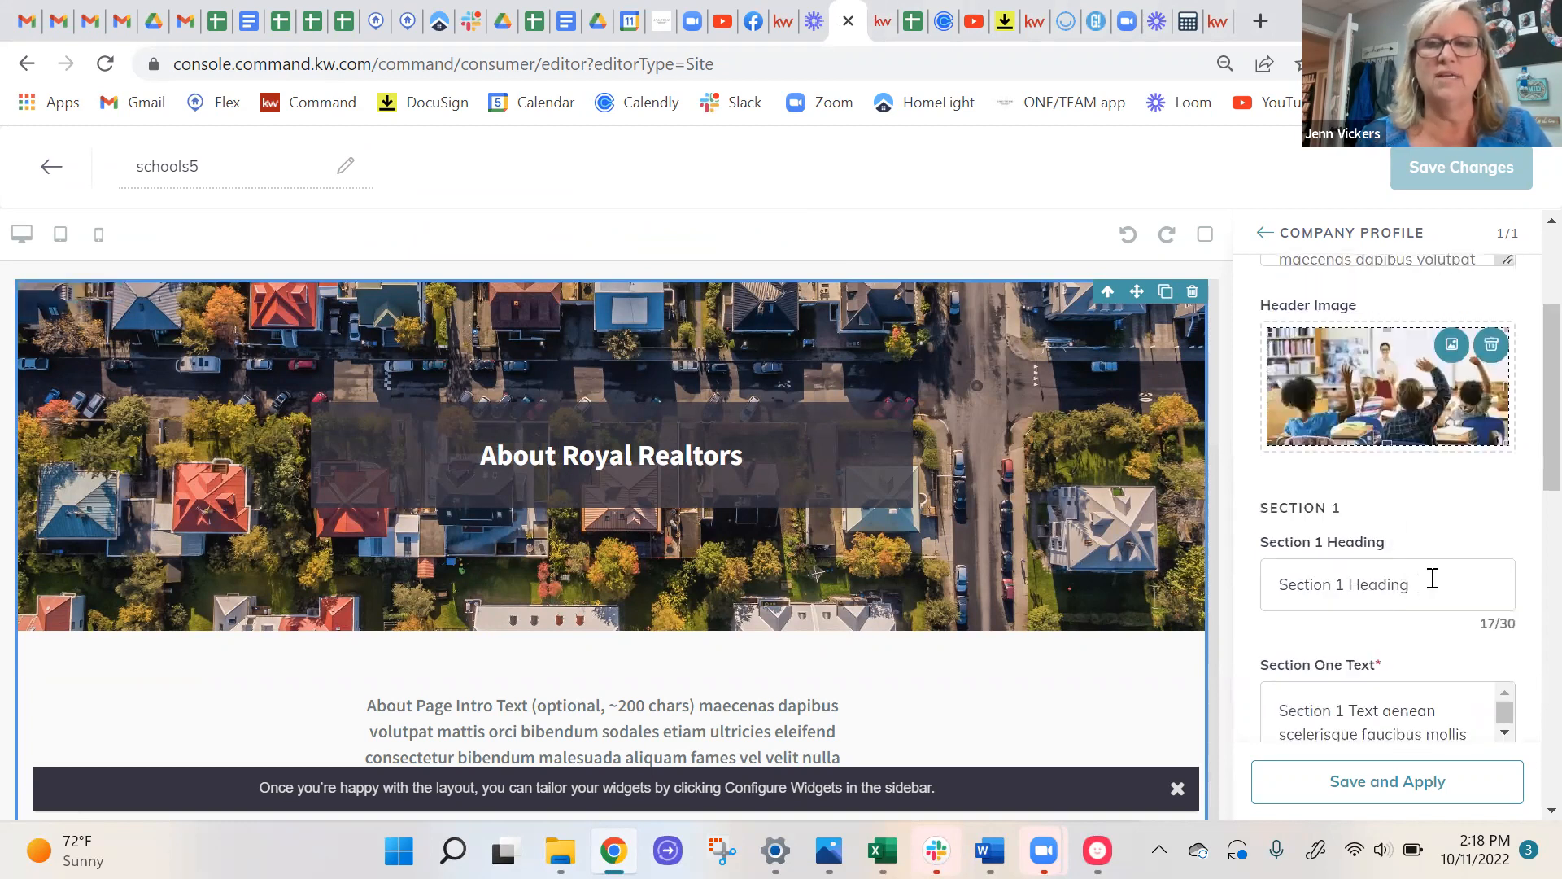
pyautogui.moveTo(1432, 578); pyautogui.dragTo(1170, 620)
pyautogui.press('BackSpace')
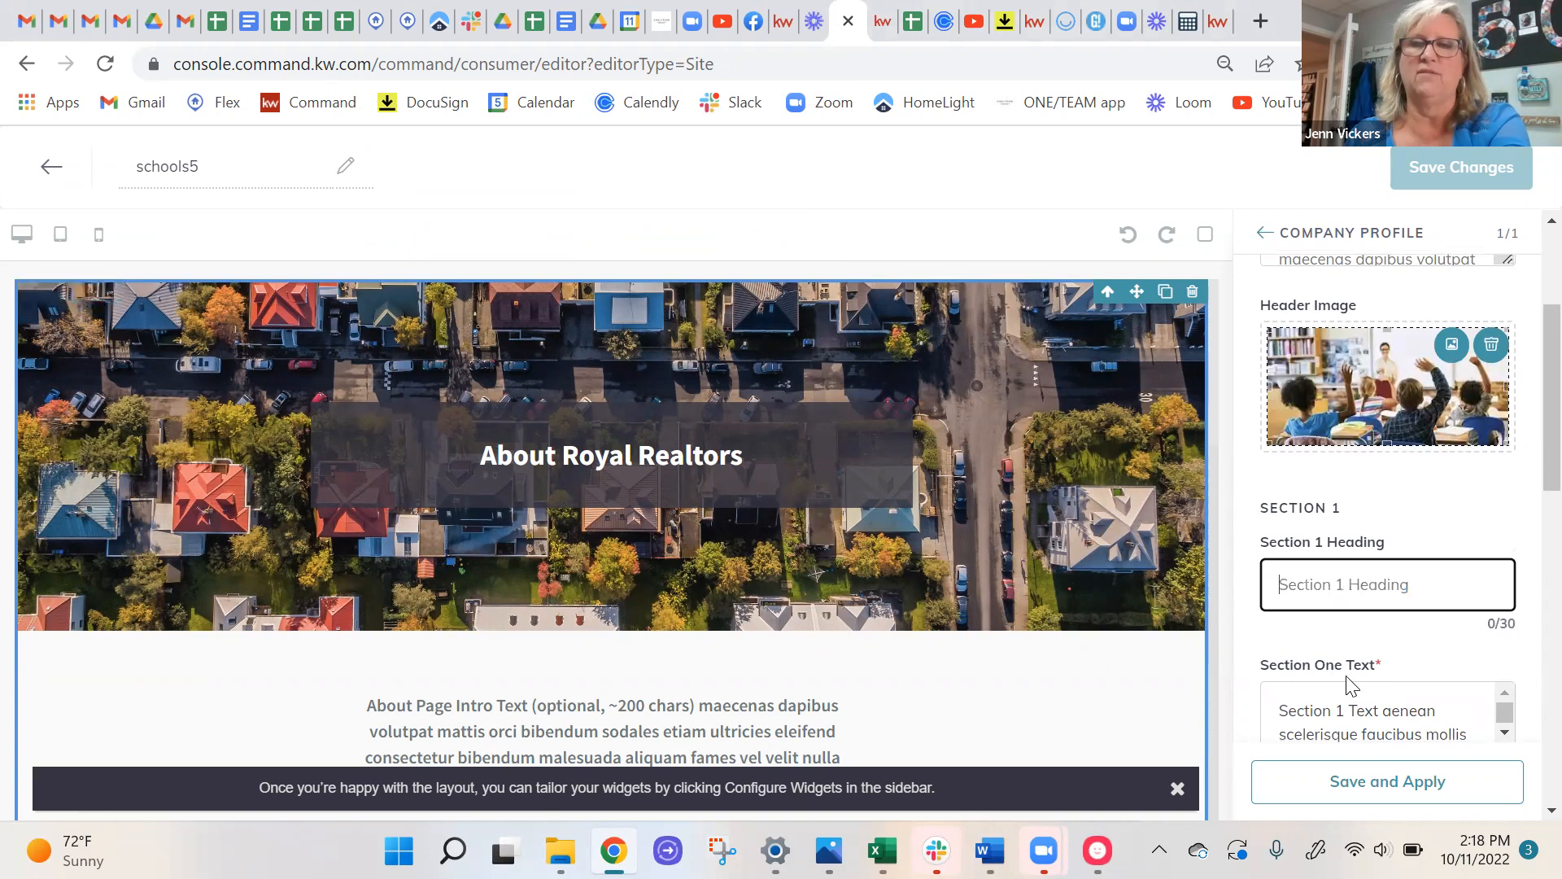
pyautogui.moveTo(1276, 709); pyautogui.dragTo(1481, 773)
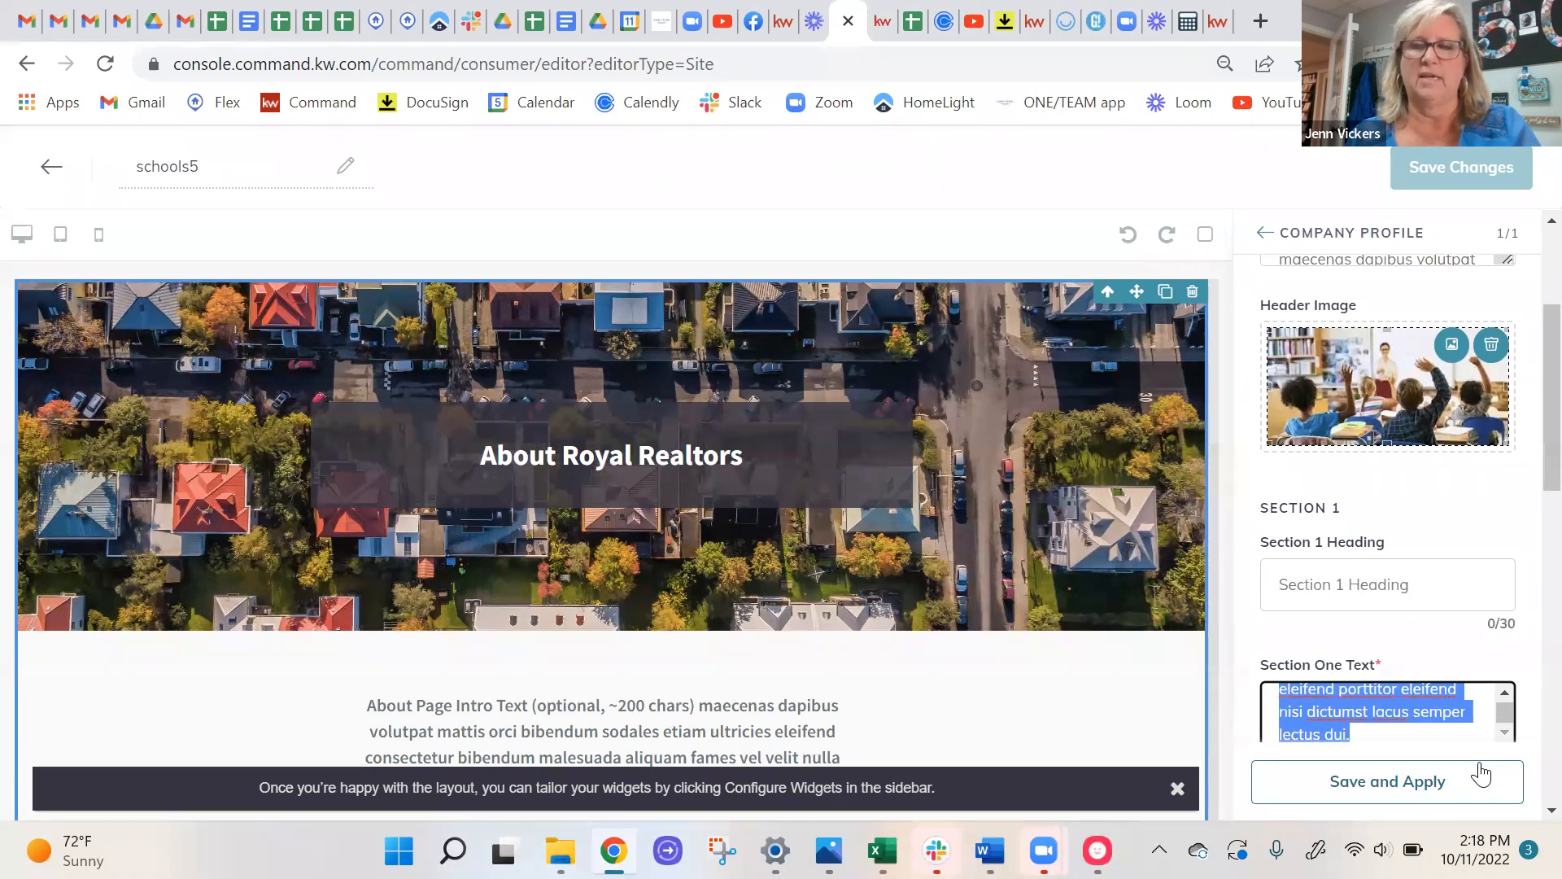
pyautogui.press('BackSpace')
pyautogui.scroll(-3, 1355, 602)
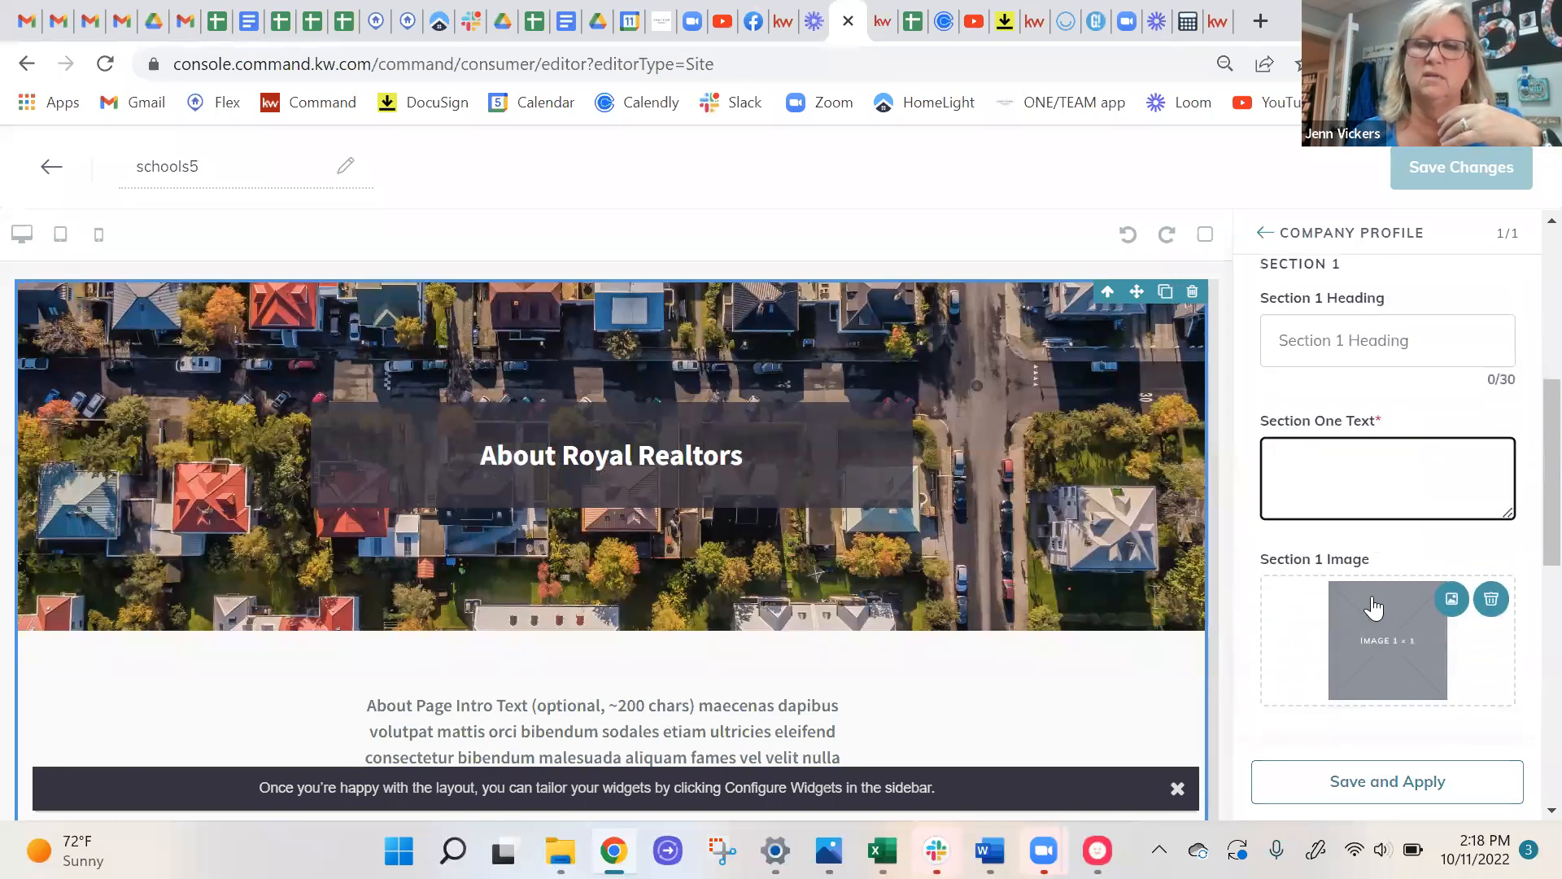
pyautogui.click(1492, 600)
# Clear the Section 2 heading and text and remove the Section 2 placeholder image.
pyautogui.scroll(-3, 1387, 634)
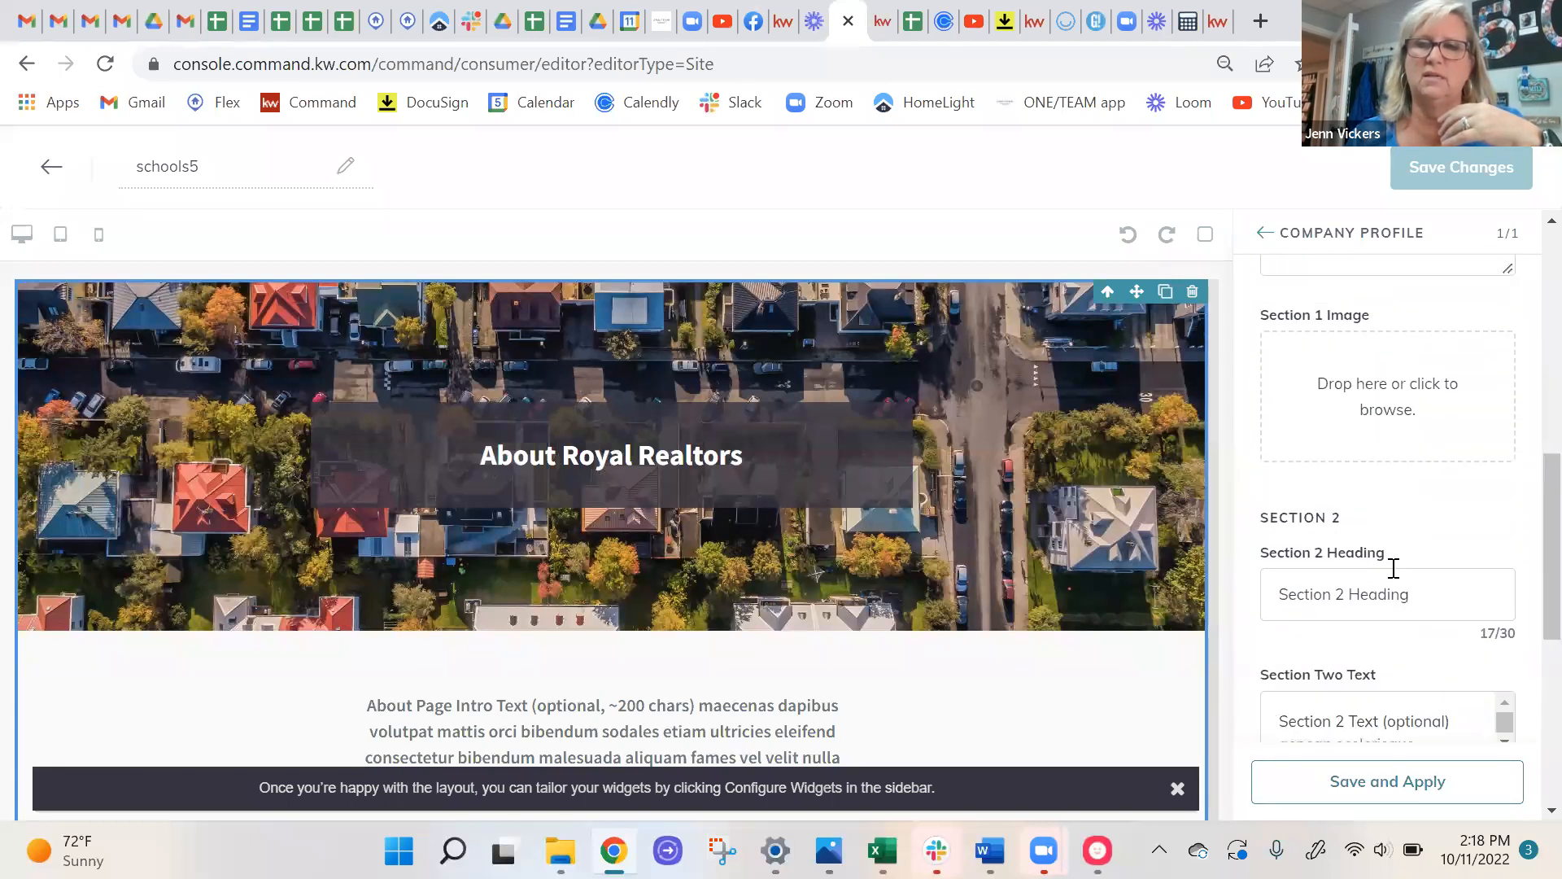
pyautogui.moveTo(1273, 599); pyautogui.dragTo(1458, 568)
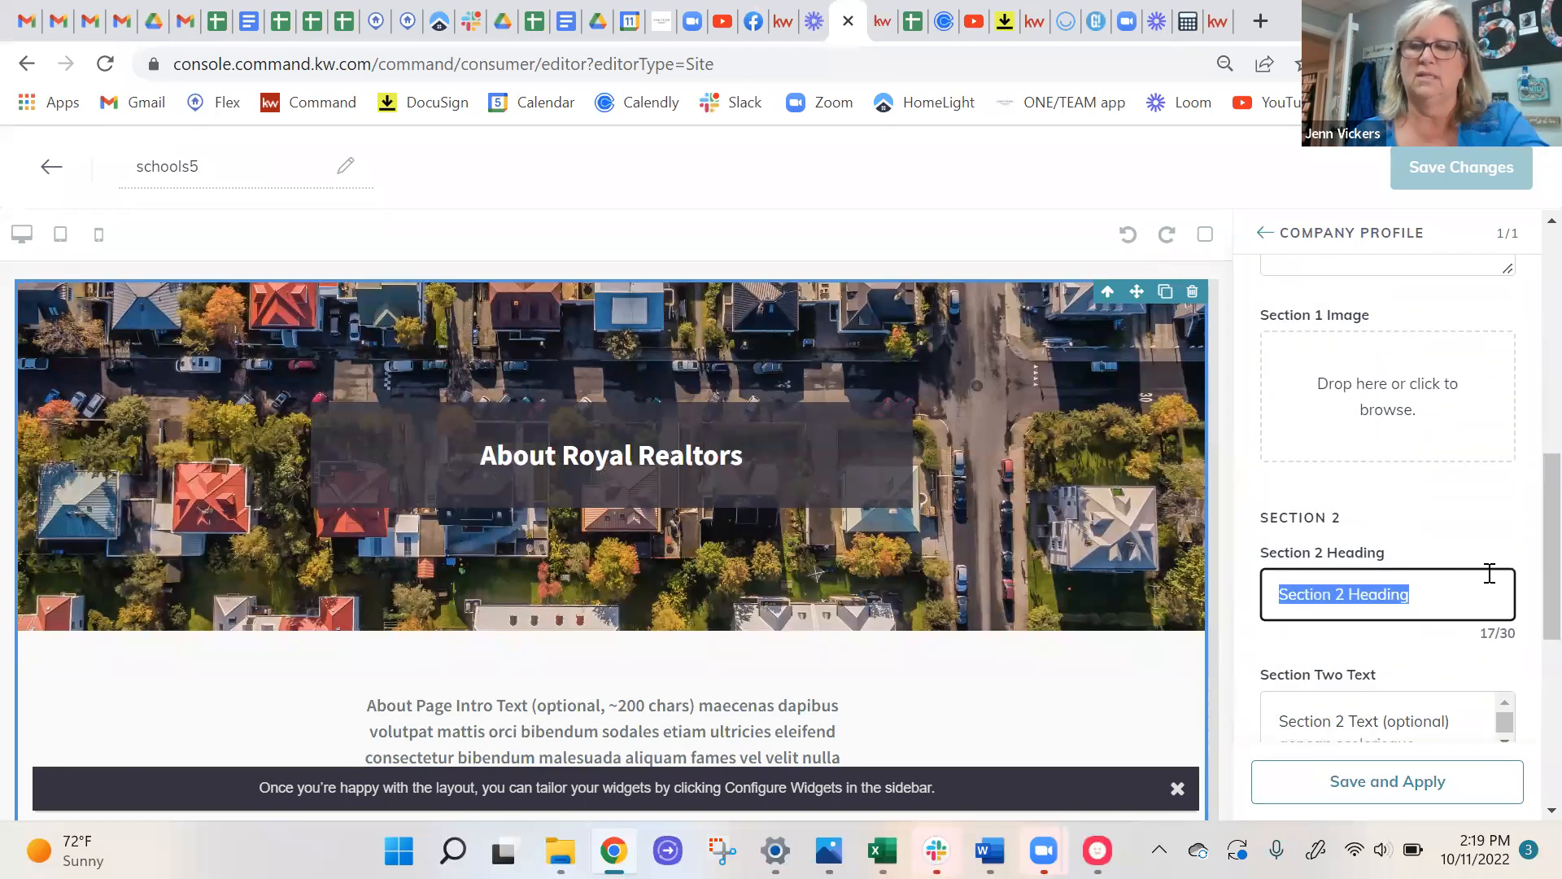
pyautogui.press('BackSpace')
pyautogui.click(1281, 716)
pyautogui.moveTo(1281, 716); pyautogui.dragTo(1496, 771)
pyautogui.press('BackSpace')
pyautogui.scroll(-5, 1419, 646)
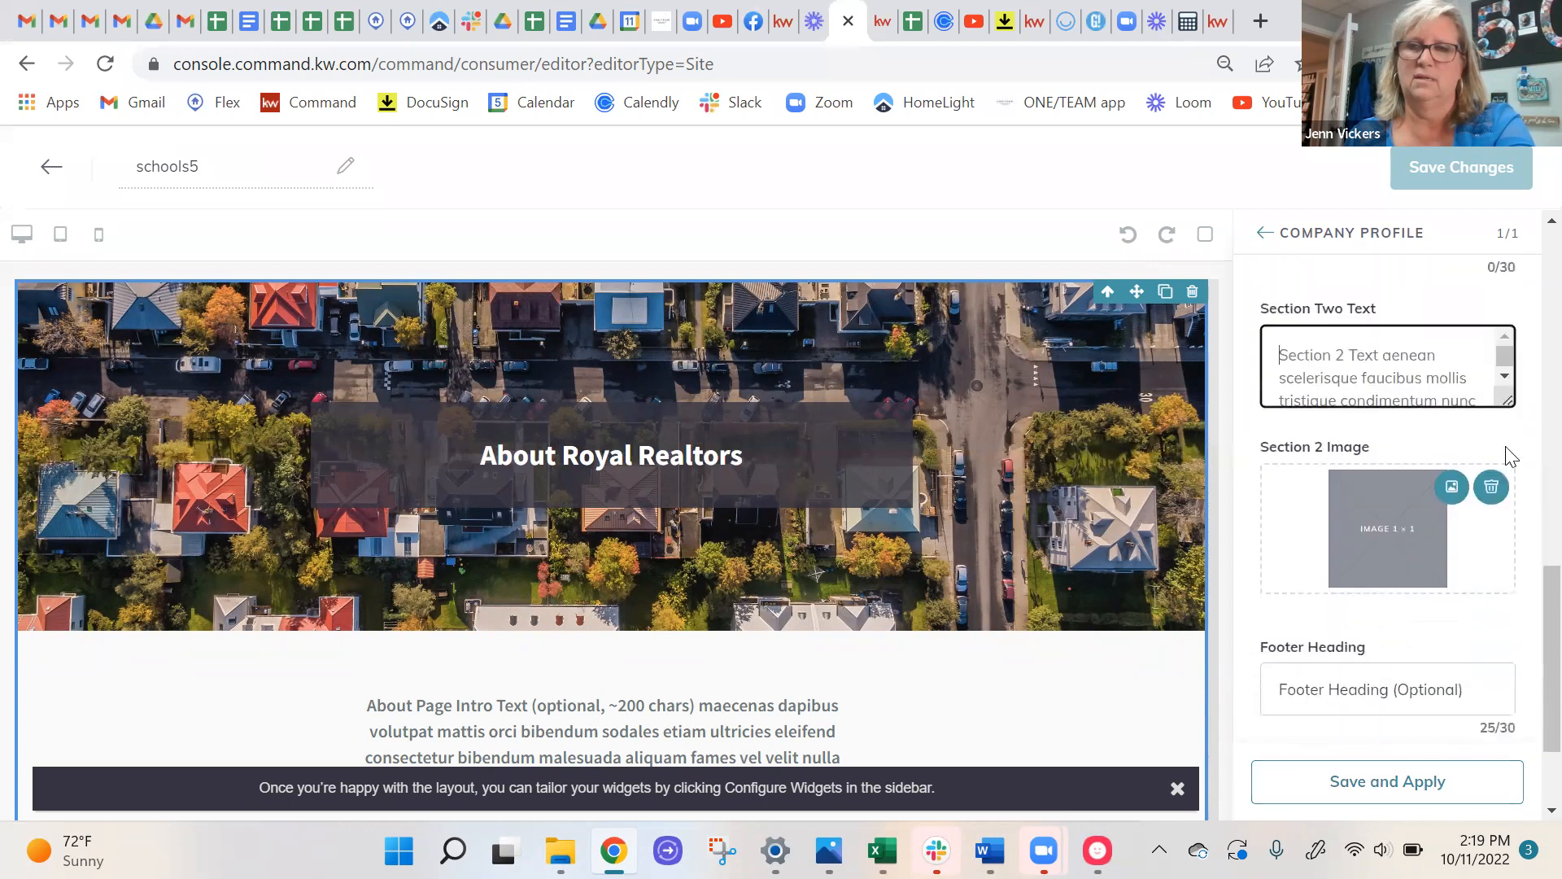
pyautogui.click(1491, 487)
# Clear the footer heading and the footer text of the Company Profile widget.
pyautogui.moveTo(1280, 689); pyautogui.dragTo(1528, 651)
pyautogui.press('BackSpace')
pyautogui.scroll(-2, 1416, 619)
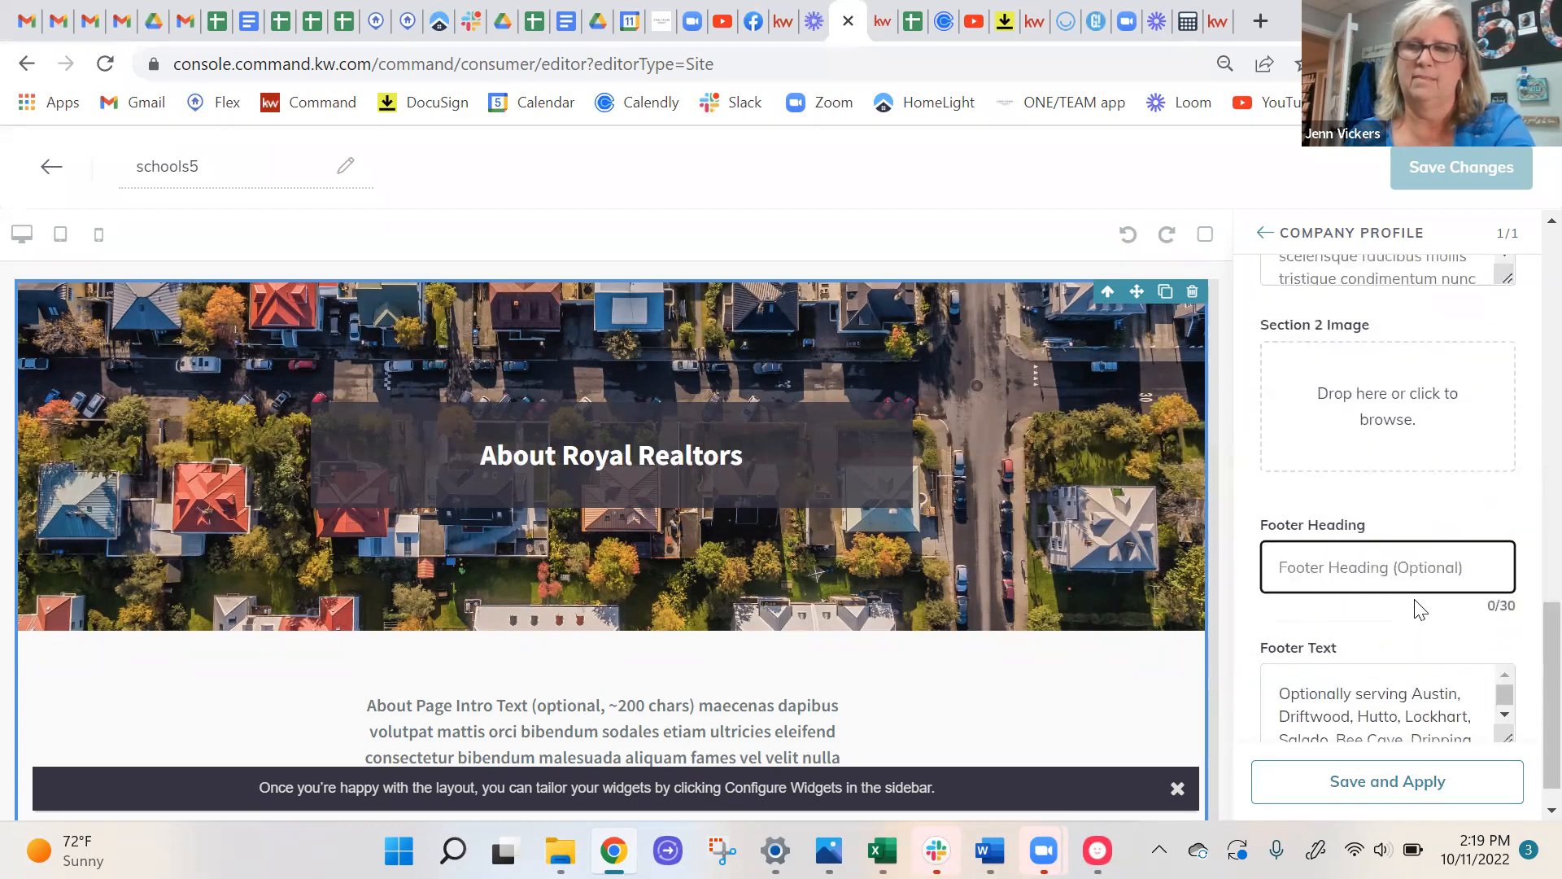
pyautogui.scroll(-1, 1420, 611)
pyautogui.moveTo(1276, 655); pyautogui.dragTo(1489, 722)
pyautogui.press('BackSpace')
pyautogui.scroll(-2, 1391, 656)
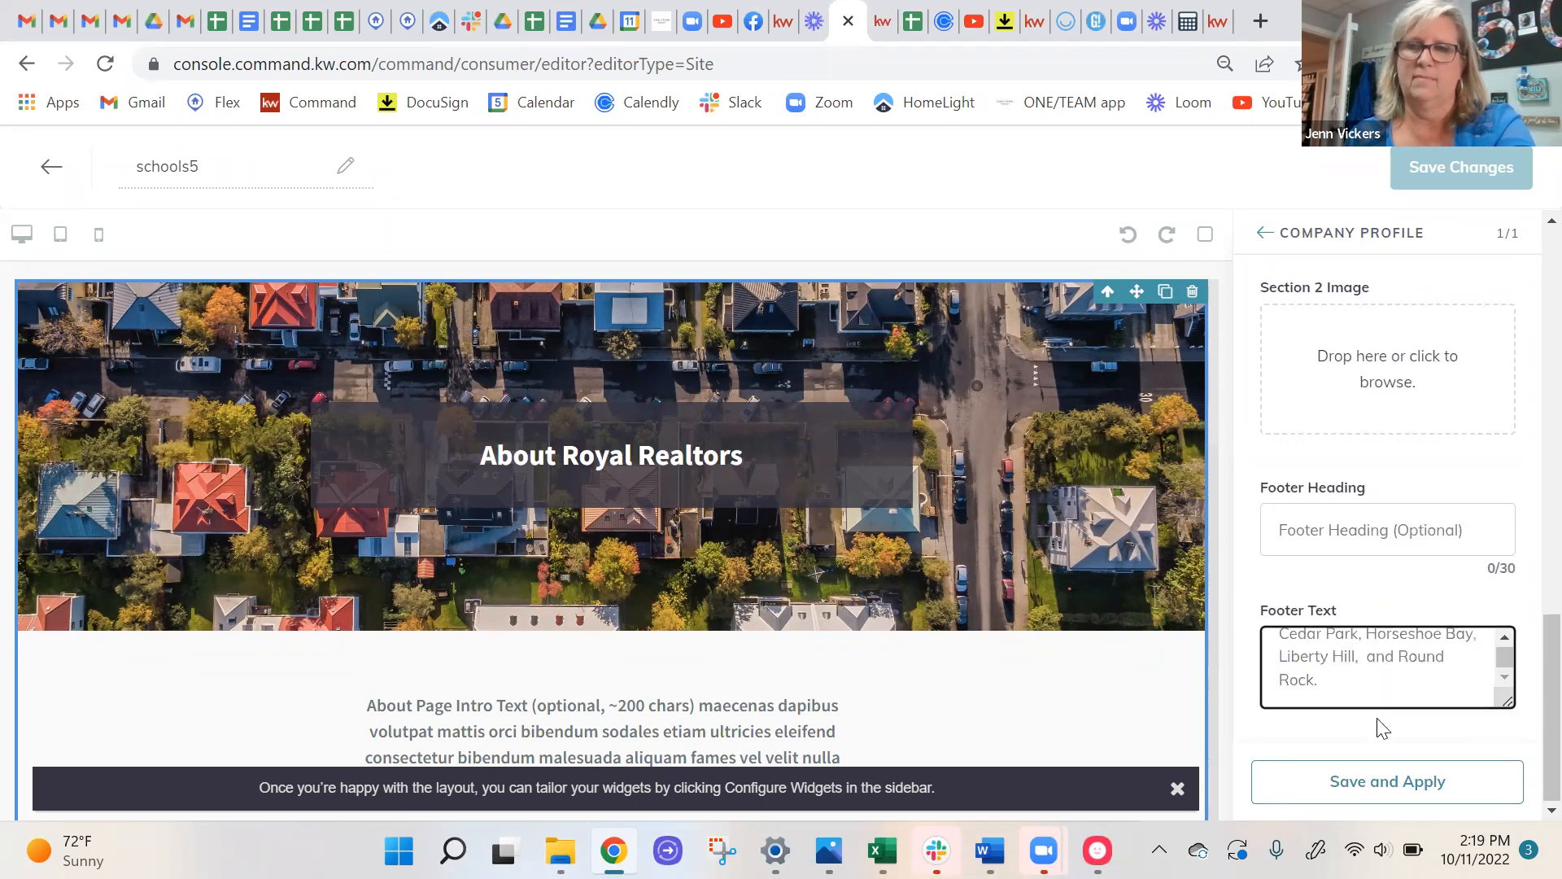
# Save and apply the edited Company Profile widget settings to the schools5 page.
pyautogui.click(1380, 783)
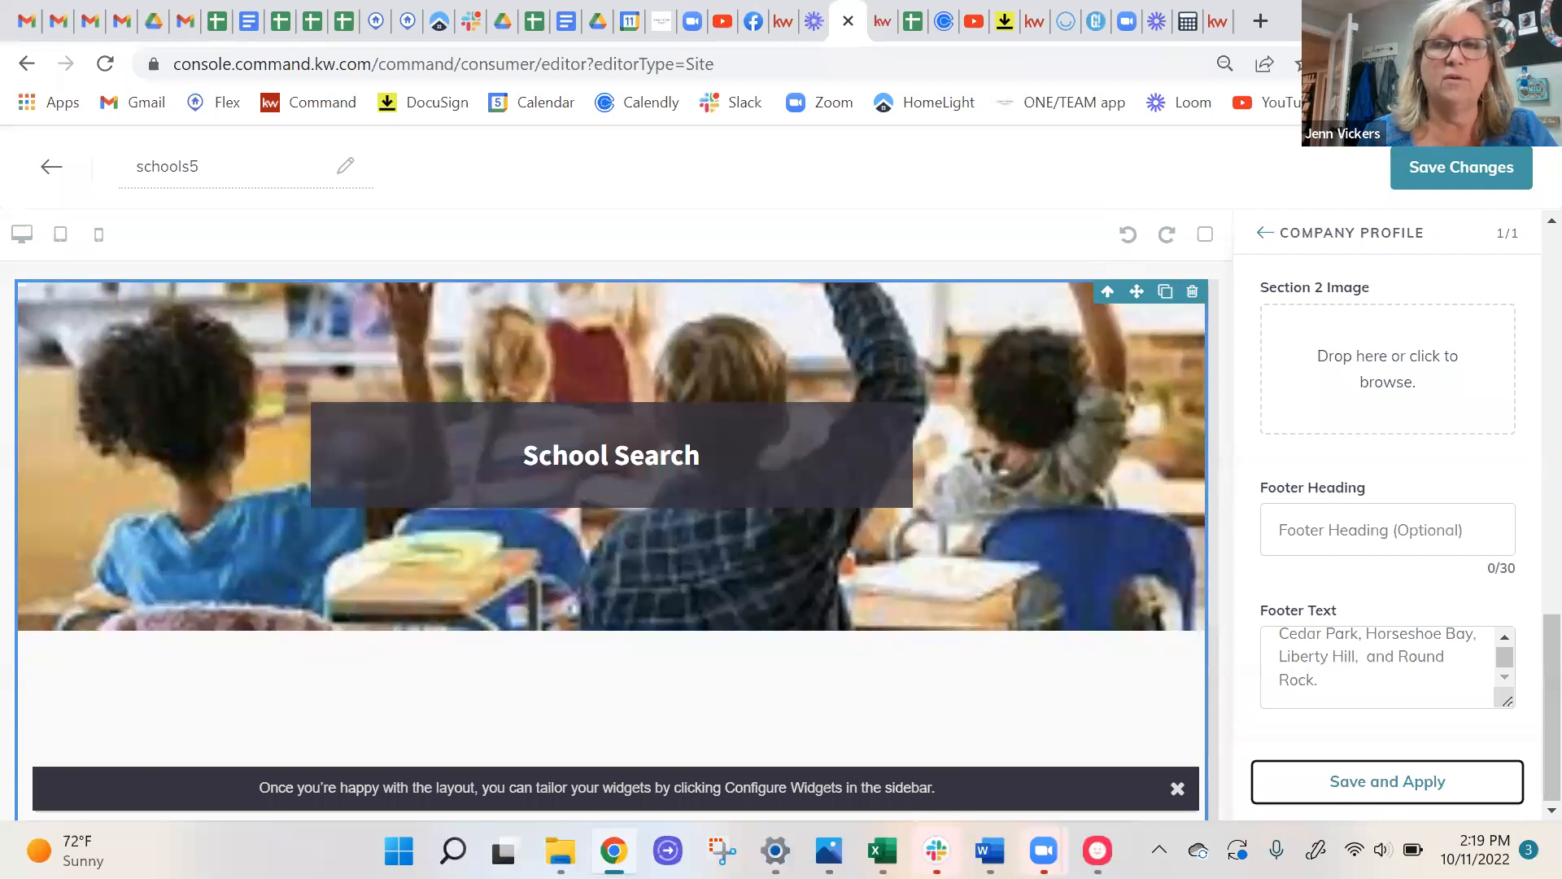
# Open the GreatSchools School Finder Widget page at greatschools.org/widget in a new browser tab.
pyautogui.click(1260, 21)
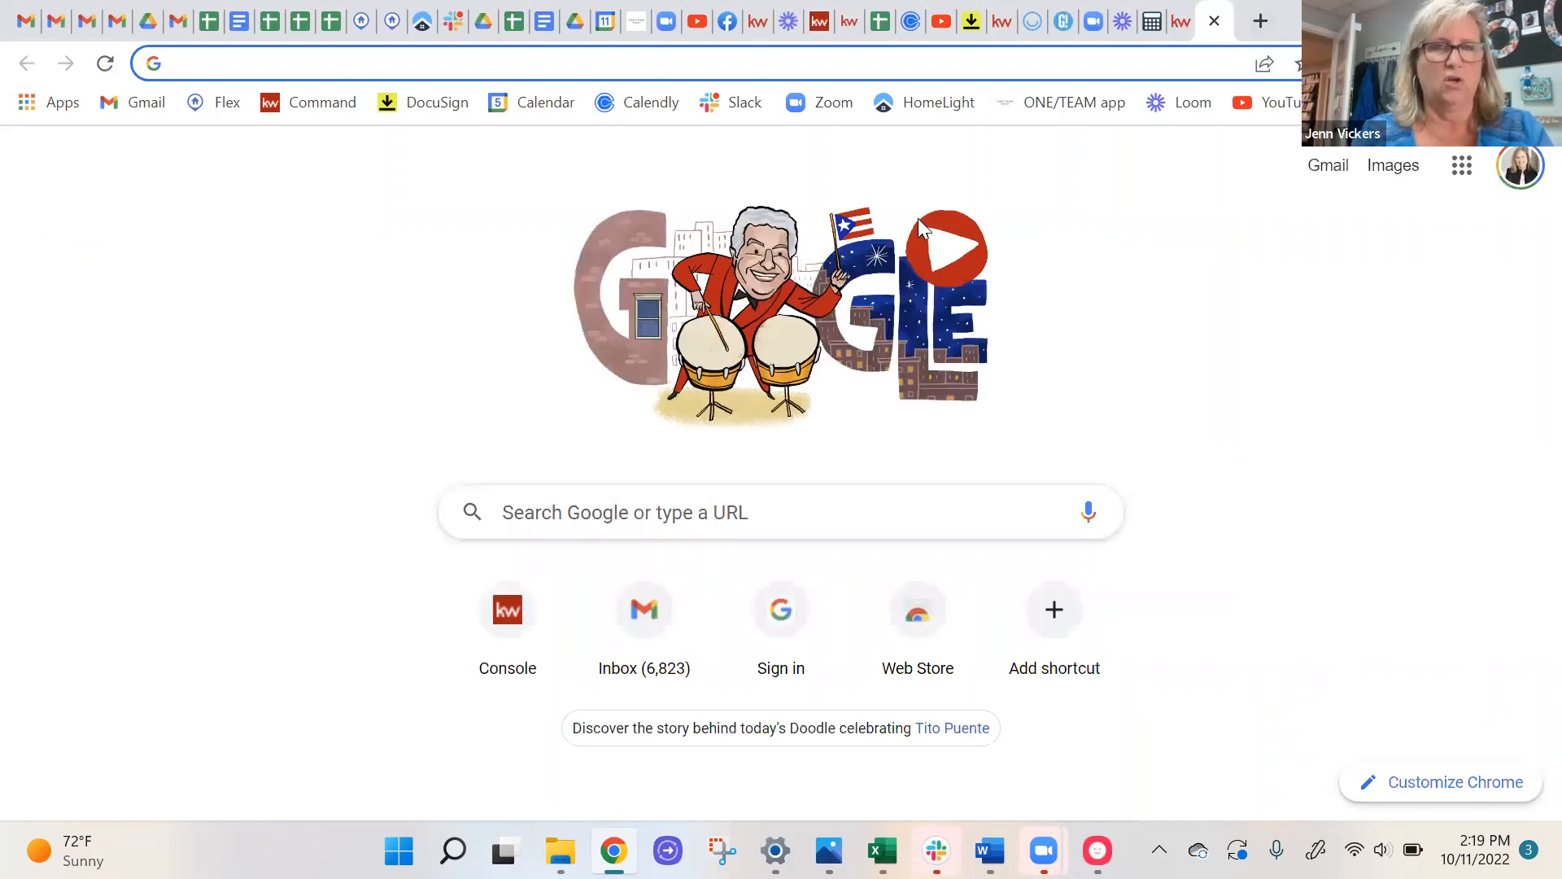
pyautogui.write('greatschoo')
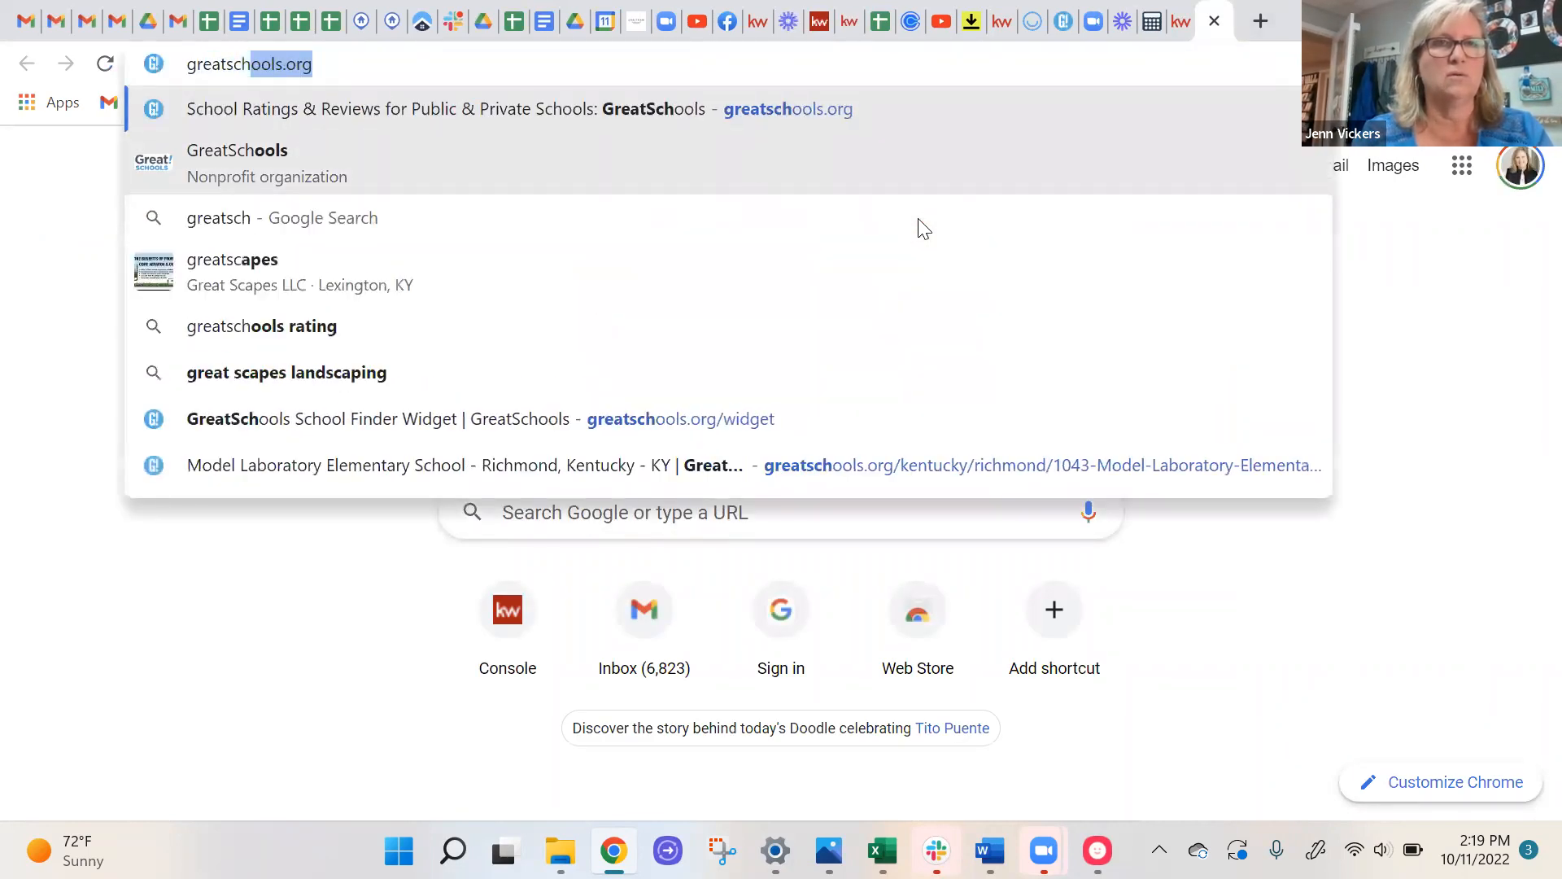
pyautogui.write('ls.org')
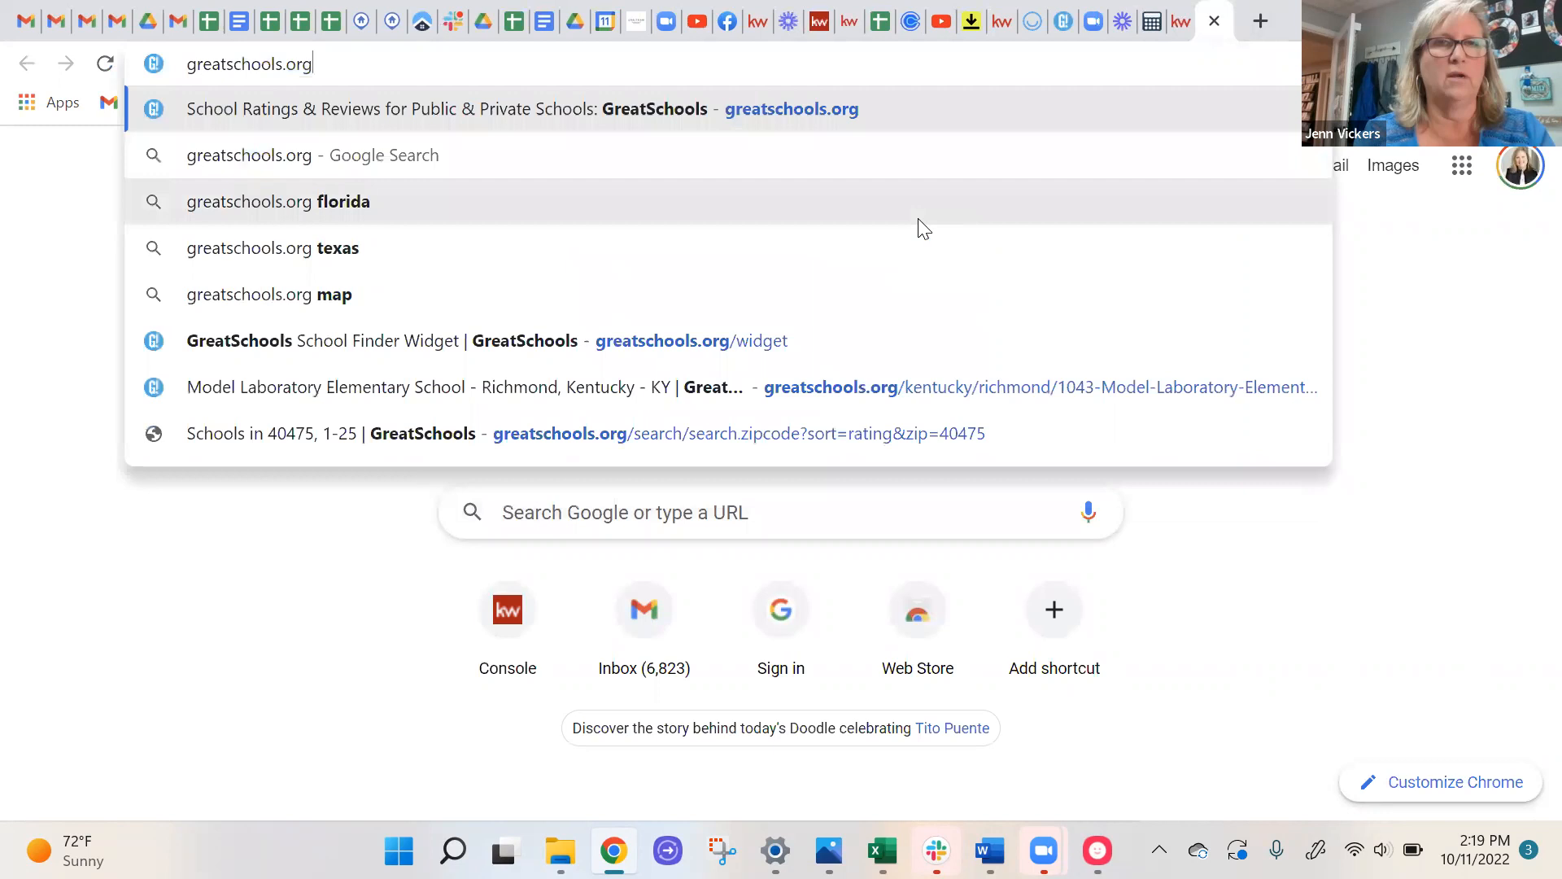
pyautogui.write('/')
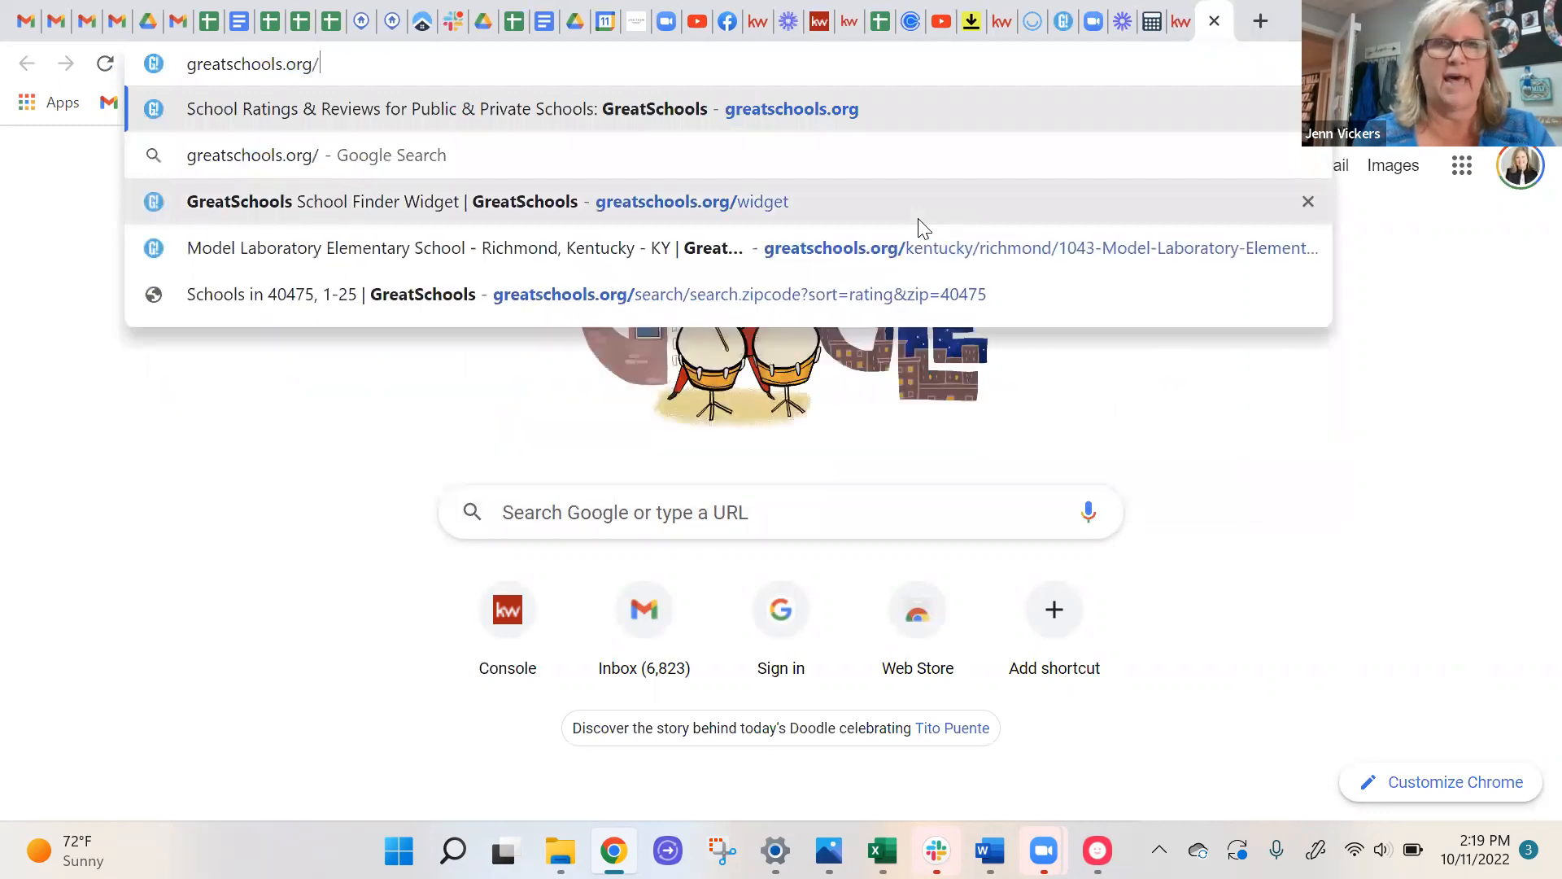
pyautogui.write('wid')
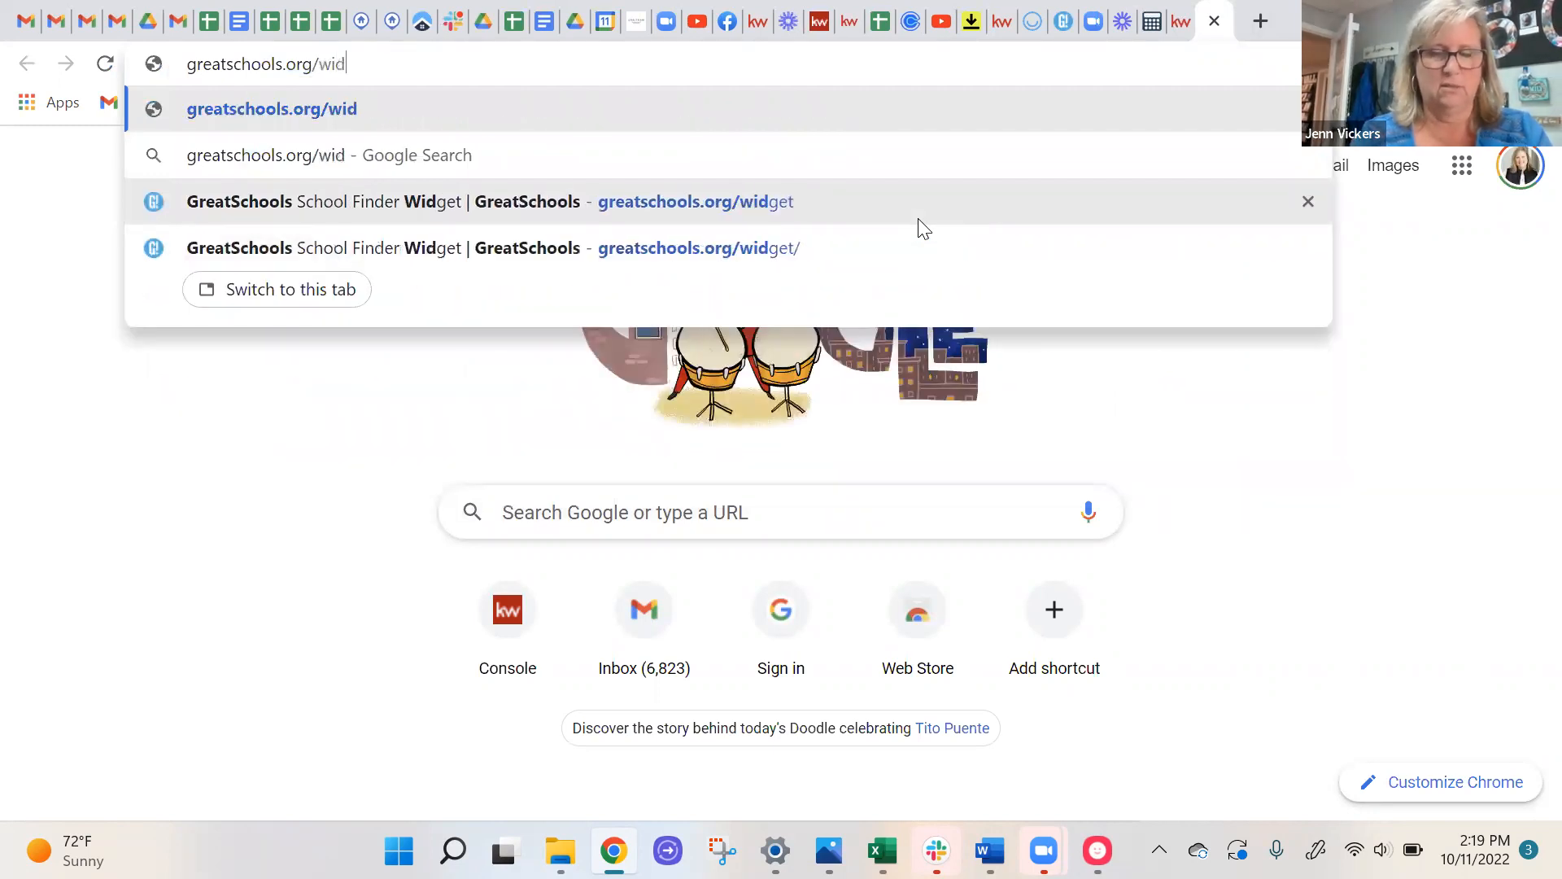
pyautogui.write('get')
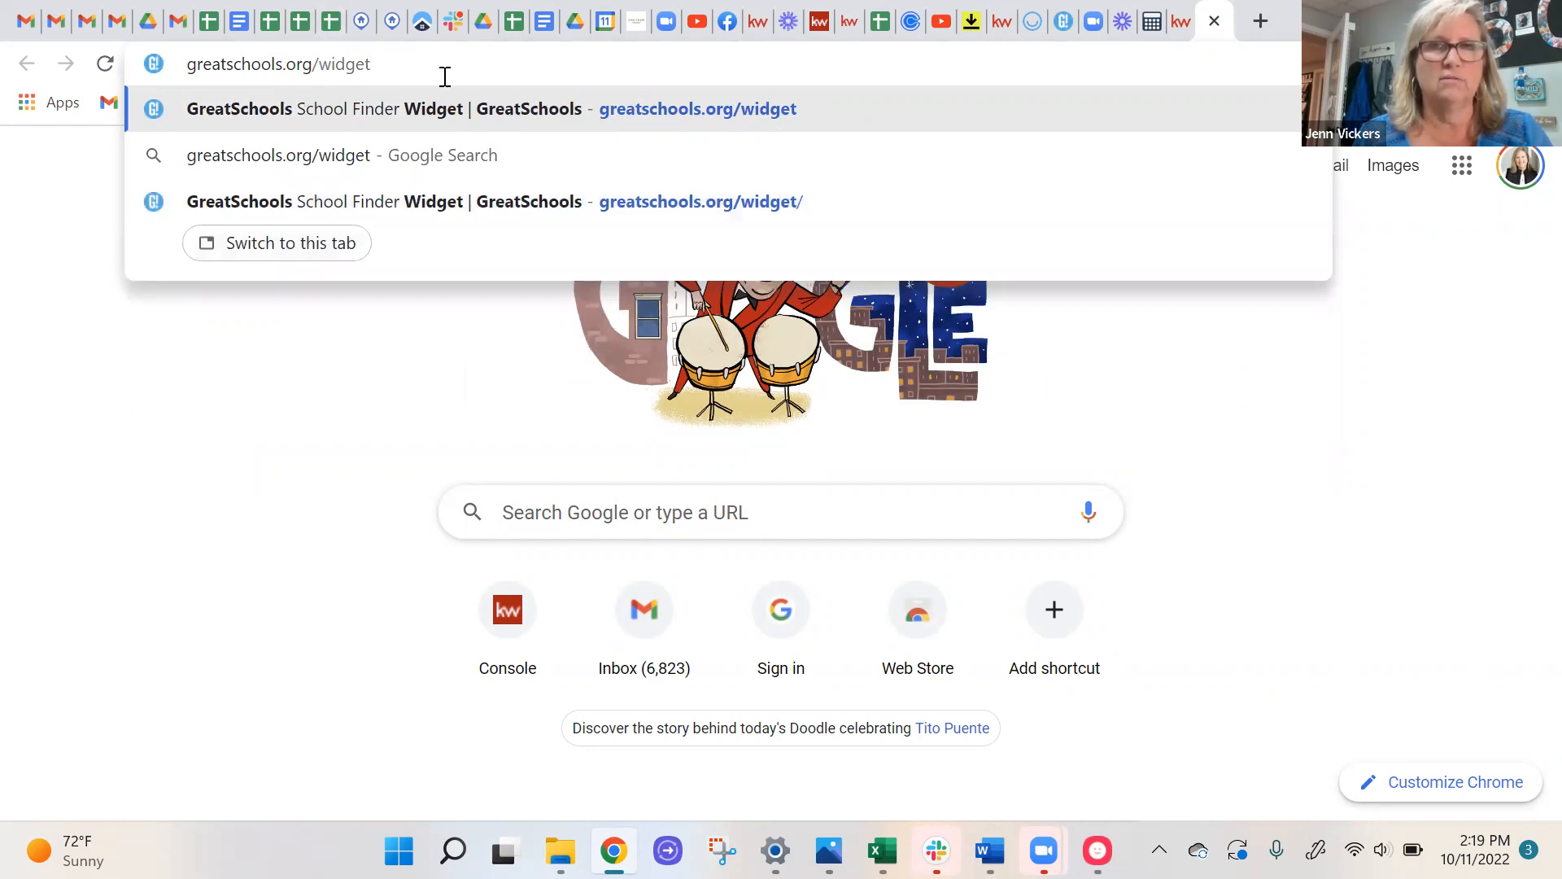
pyautogui.press('Return')
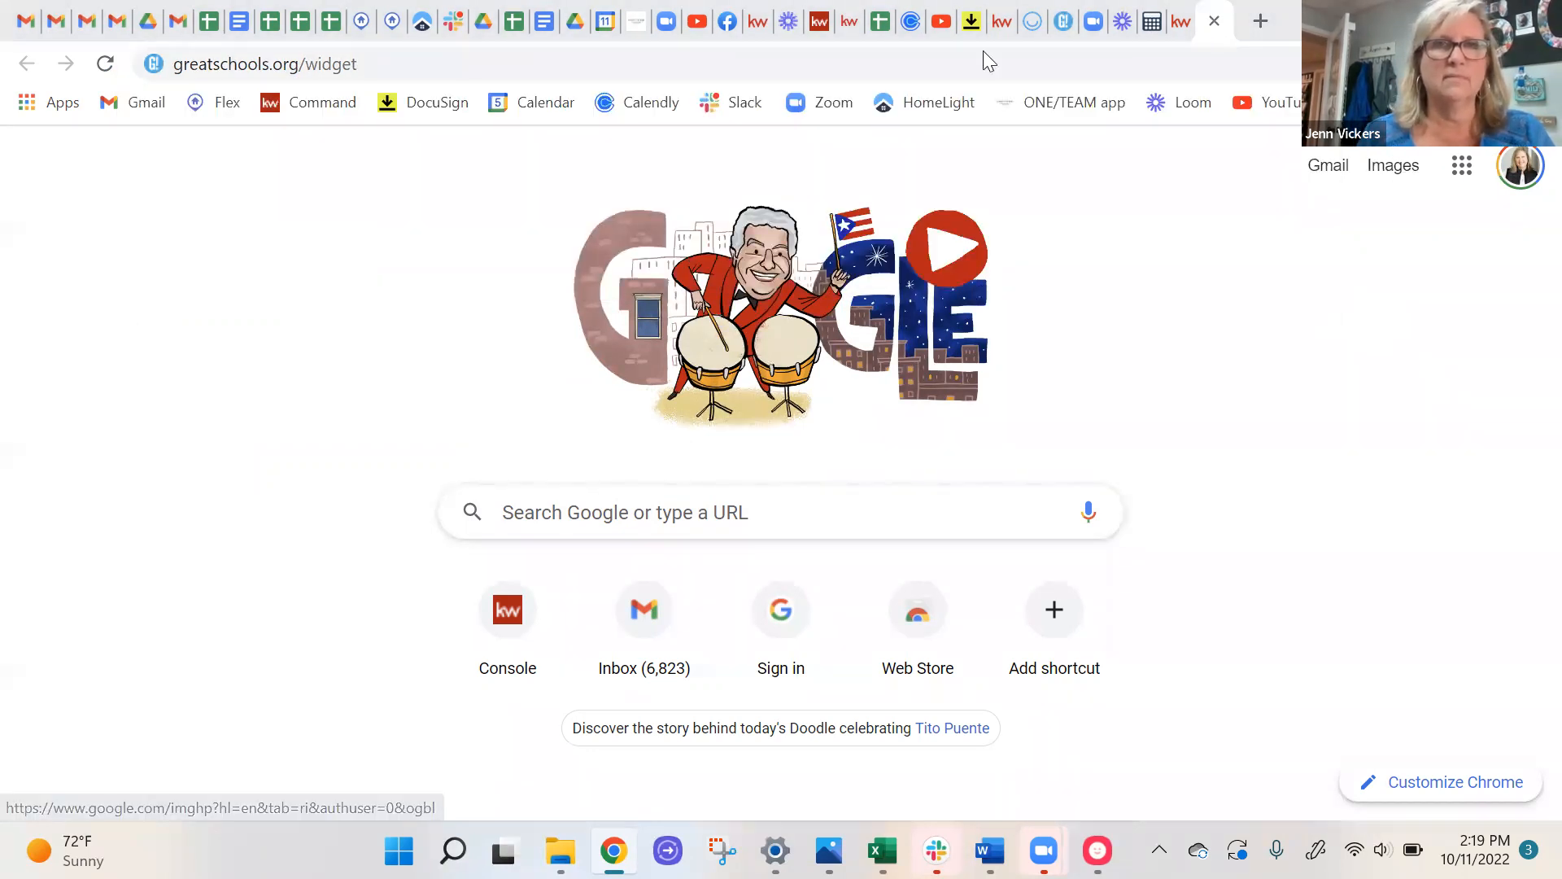
pyautogui.click(389, 65)
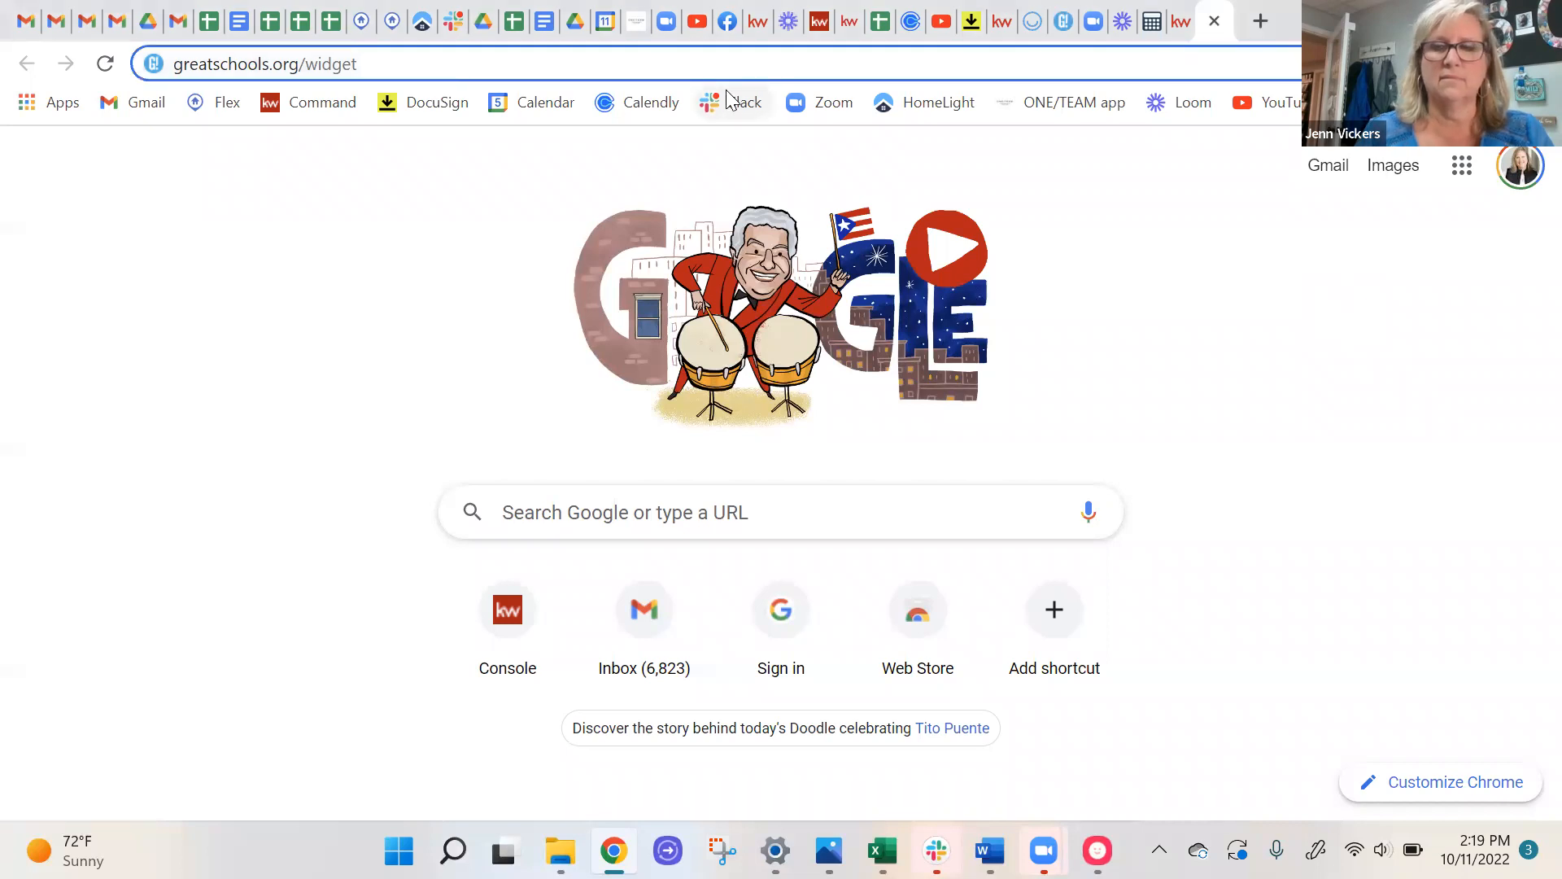
pyautogui.press('Return')
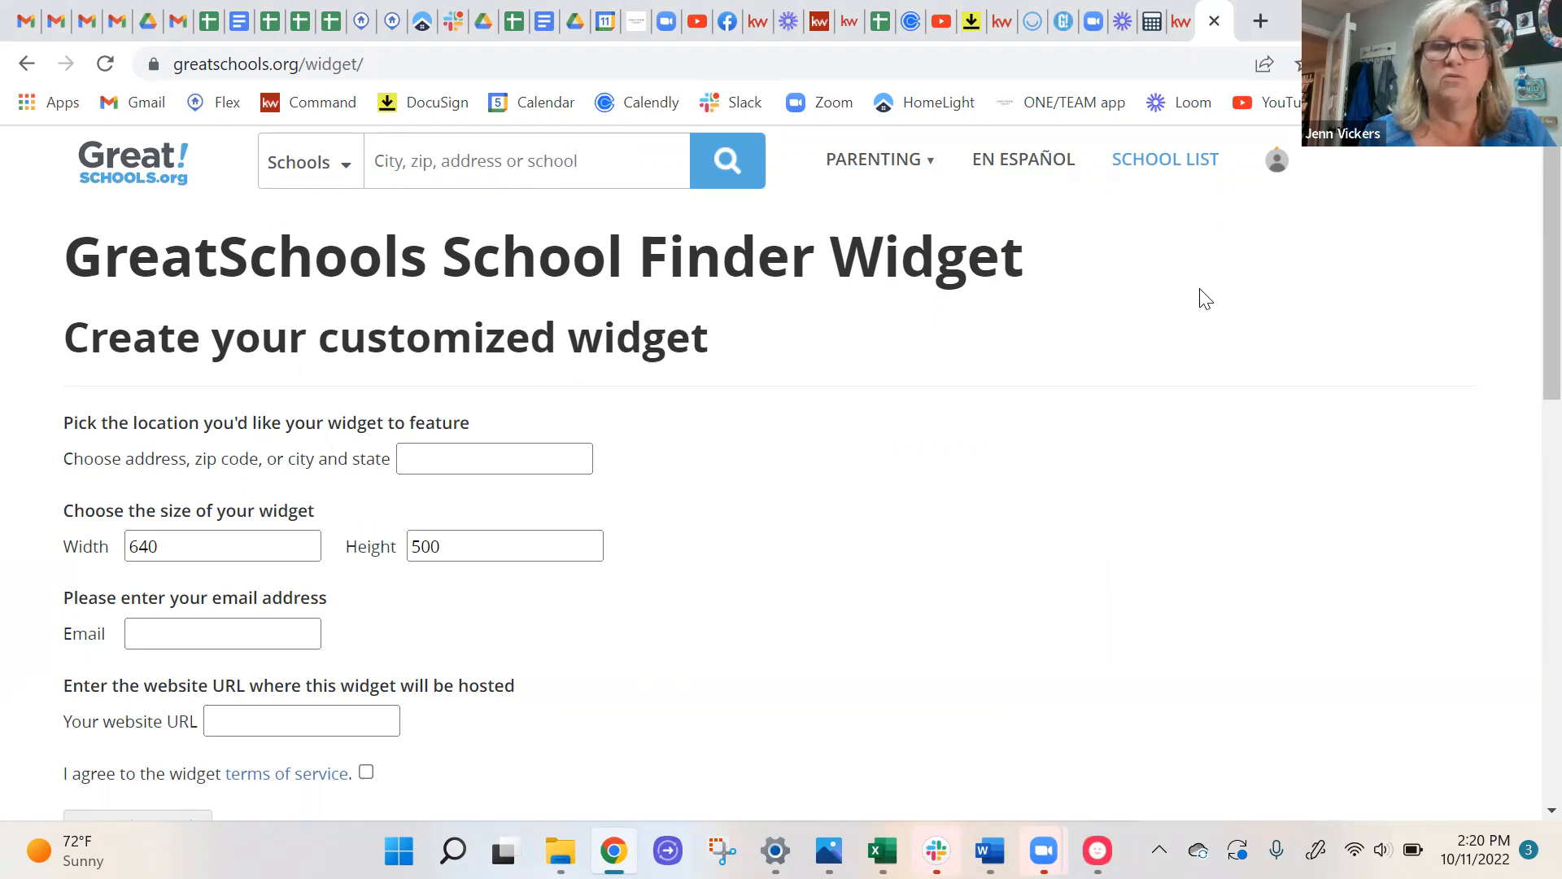
# On the published schools page, search the embedded GreatSchools widget for schools in "dublin oh".
pyautogui.hotkey('ctrl', 'shift', 'Tab')
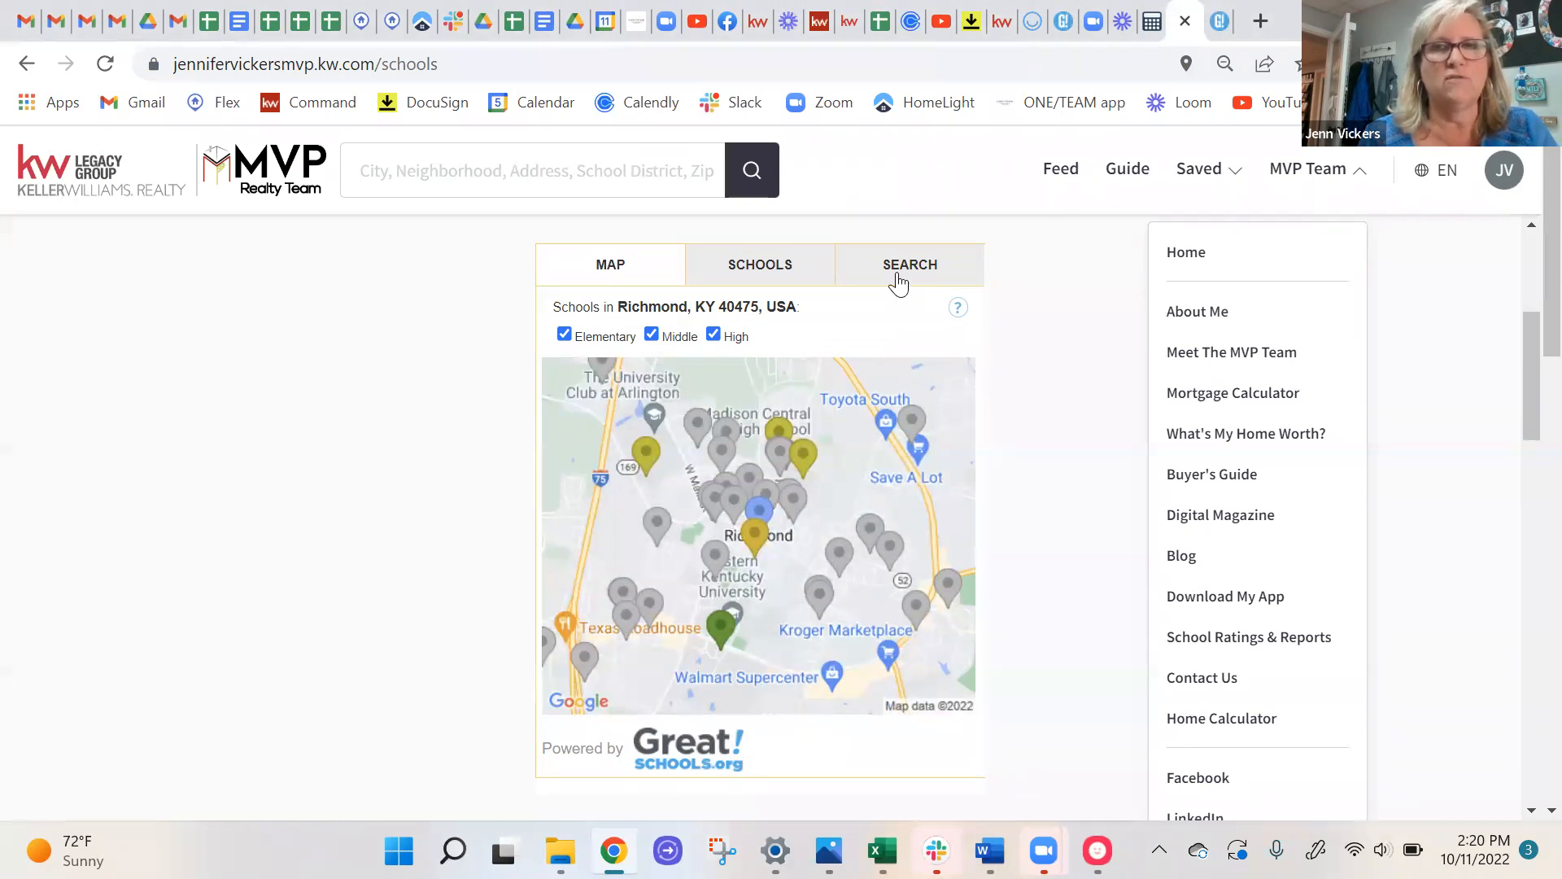
pyautogui.click(898, 282)
pyautogui.click(655, 418)
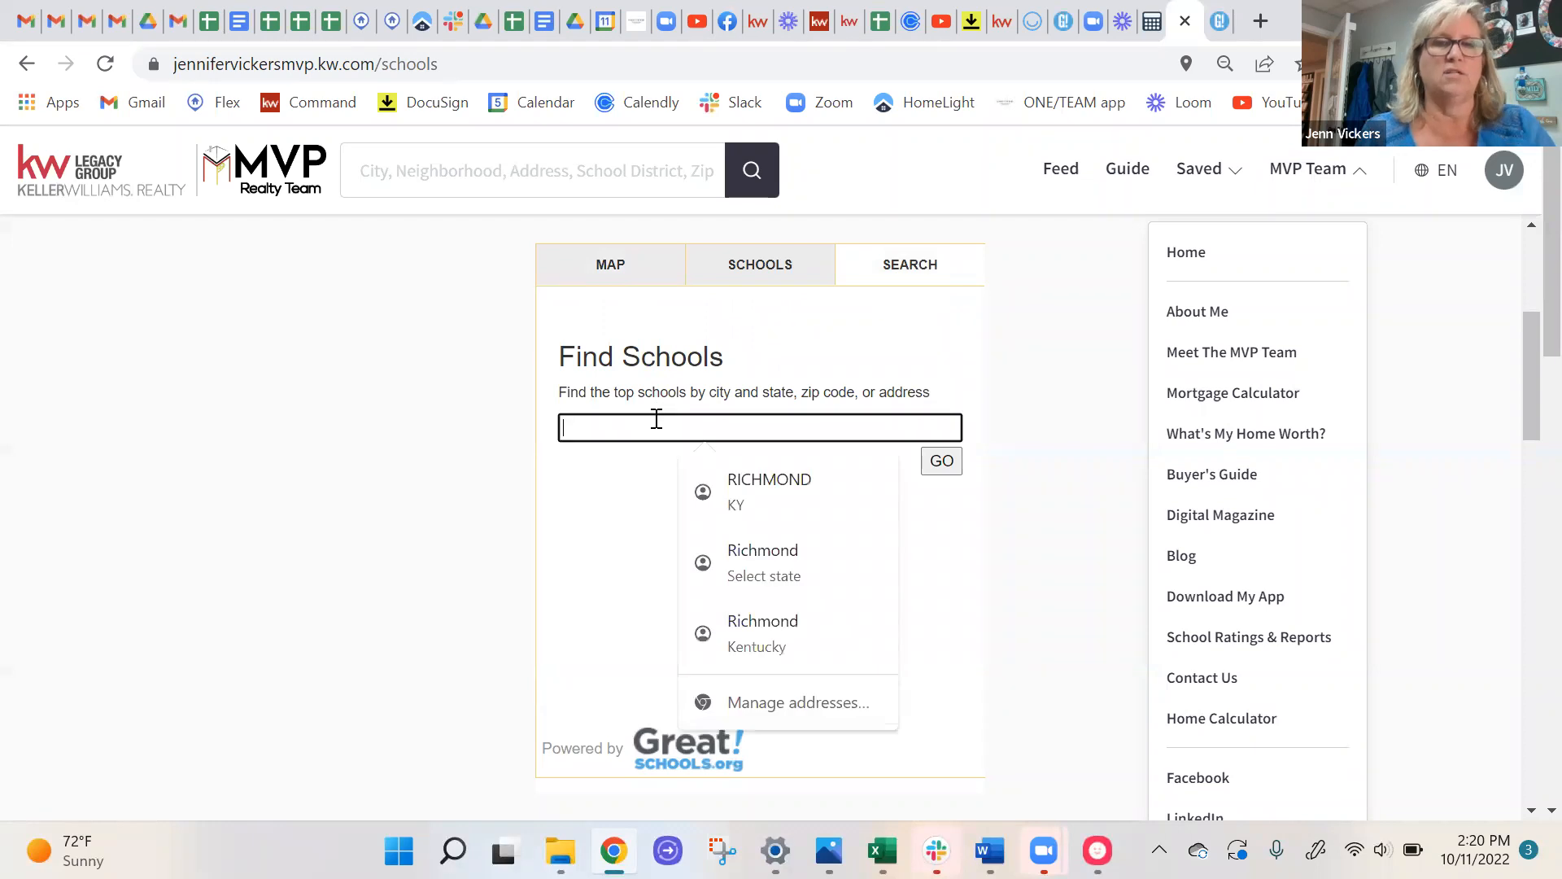
pyautogui.write('dublin oh')
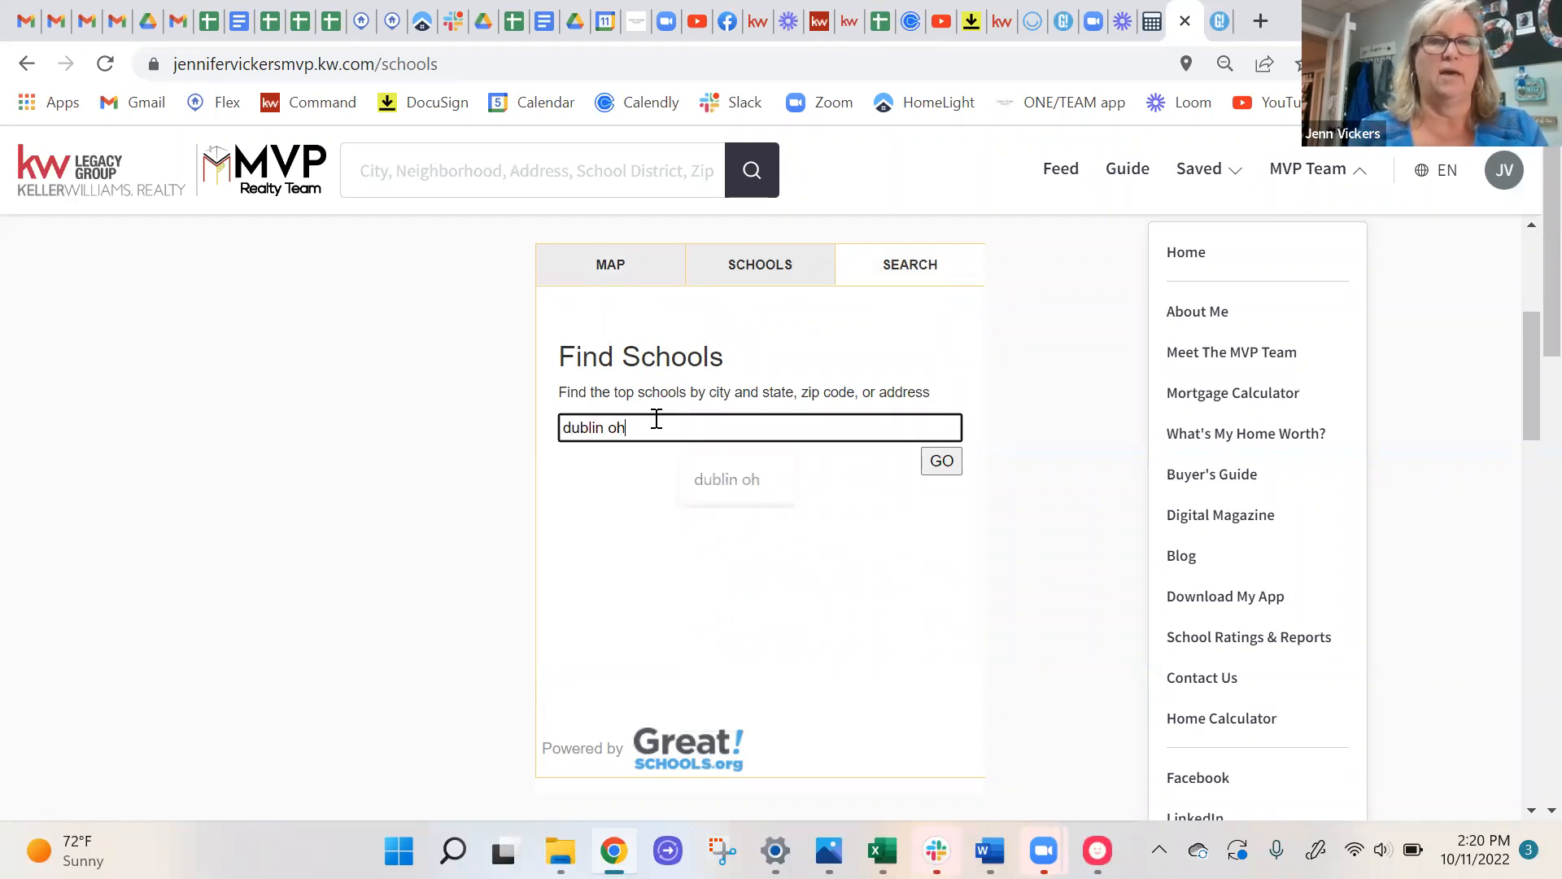
pyautogui.click(940, 464)
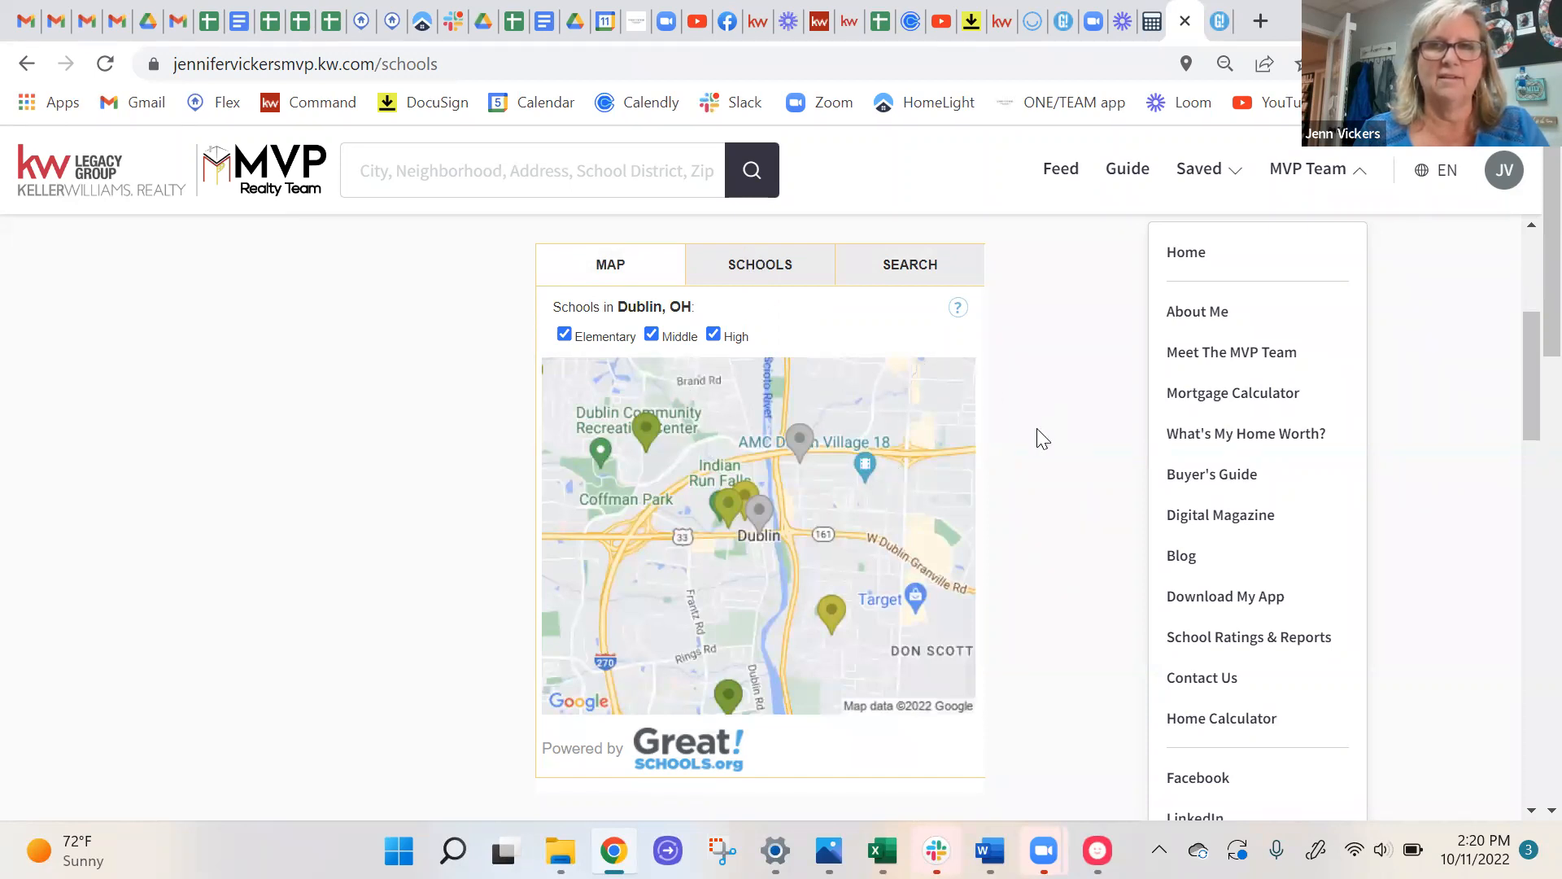
# Browse the widget's list of Dublin schools and look over the published School Ratings page.
pyautogui.scroll(1, 744, 398)
pyautogui.click(750, 397)
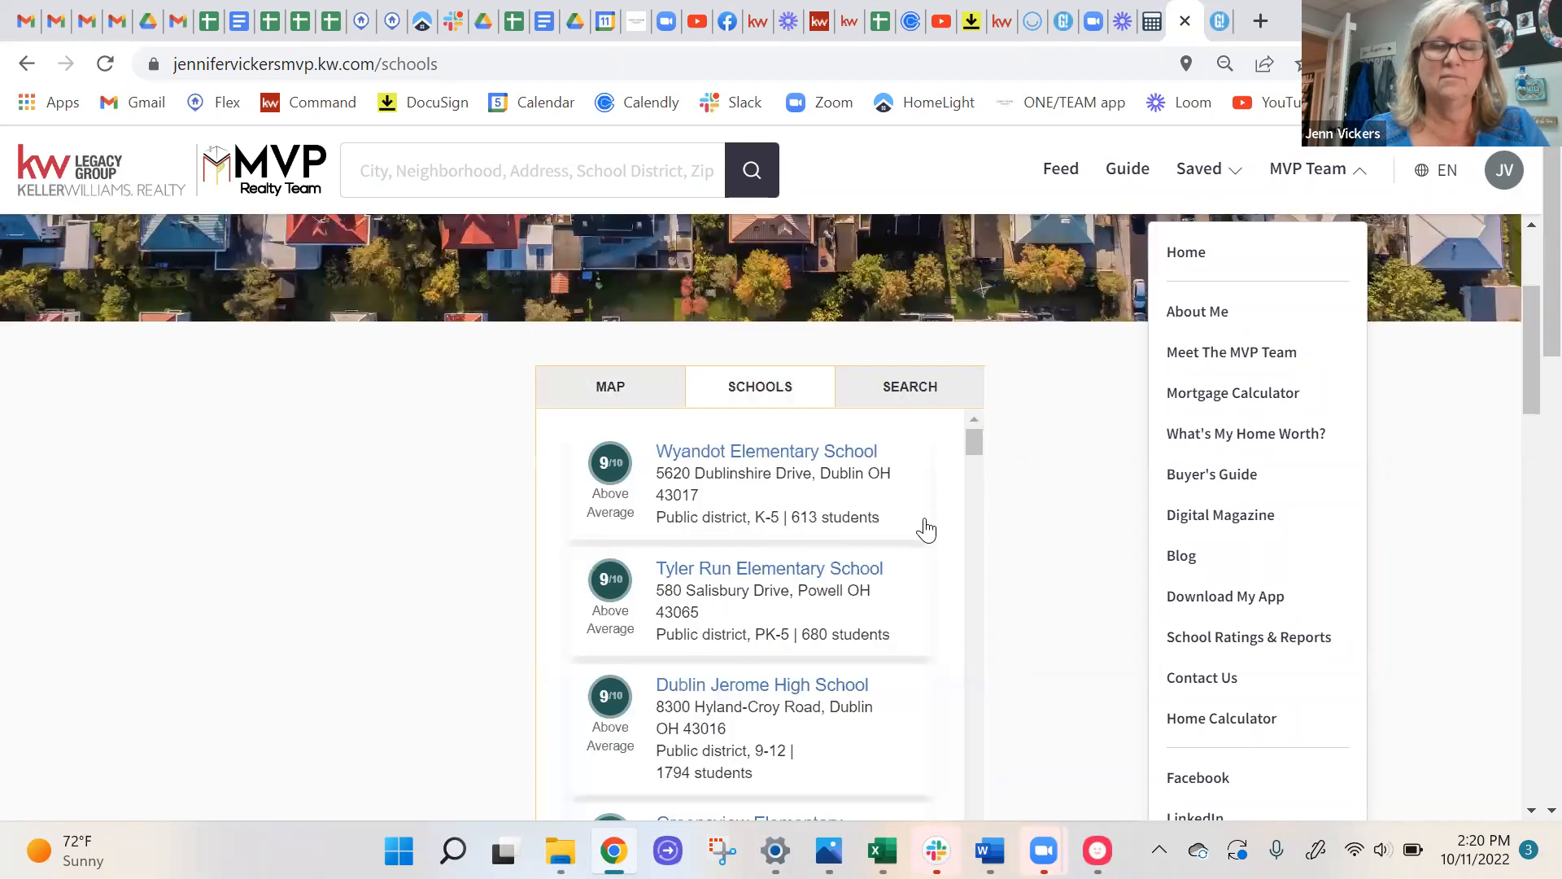
pyautogui.scroll(-8, 727, 472)
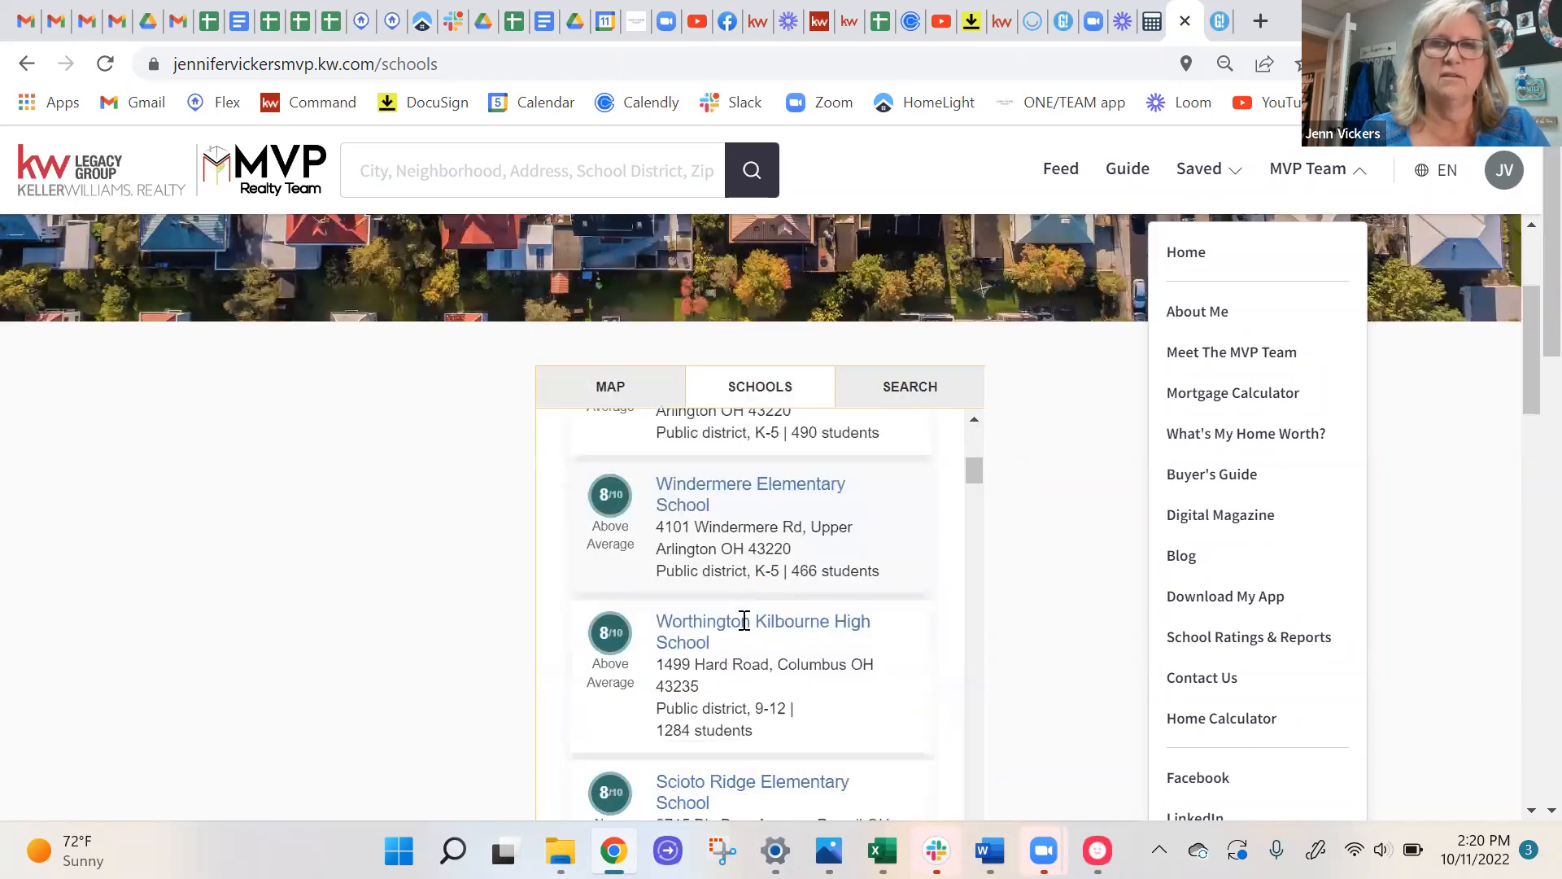
pyautogui.scroll(10, 747, 611)
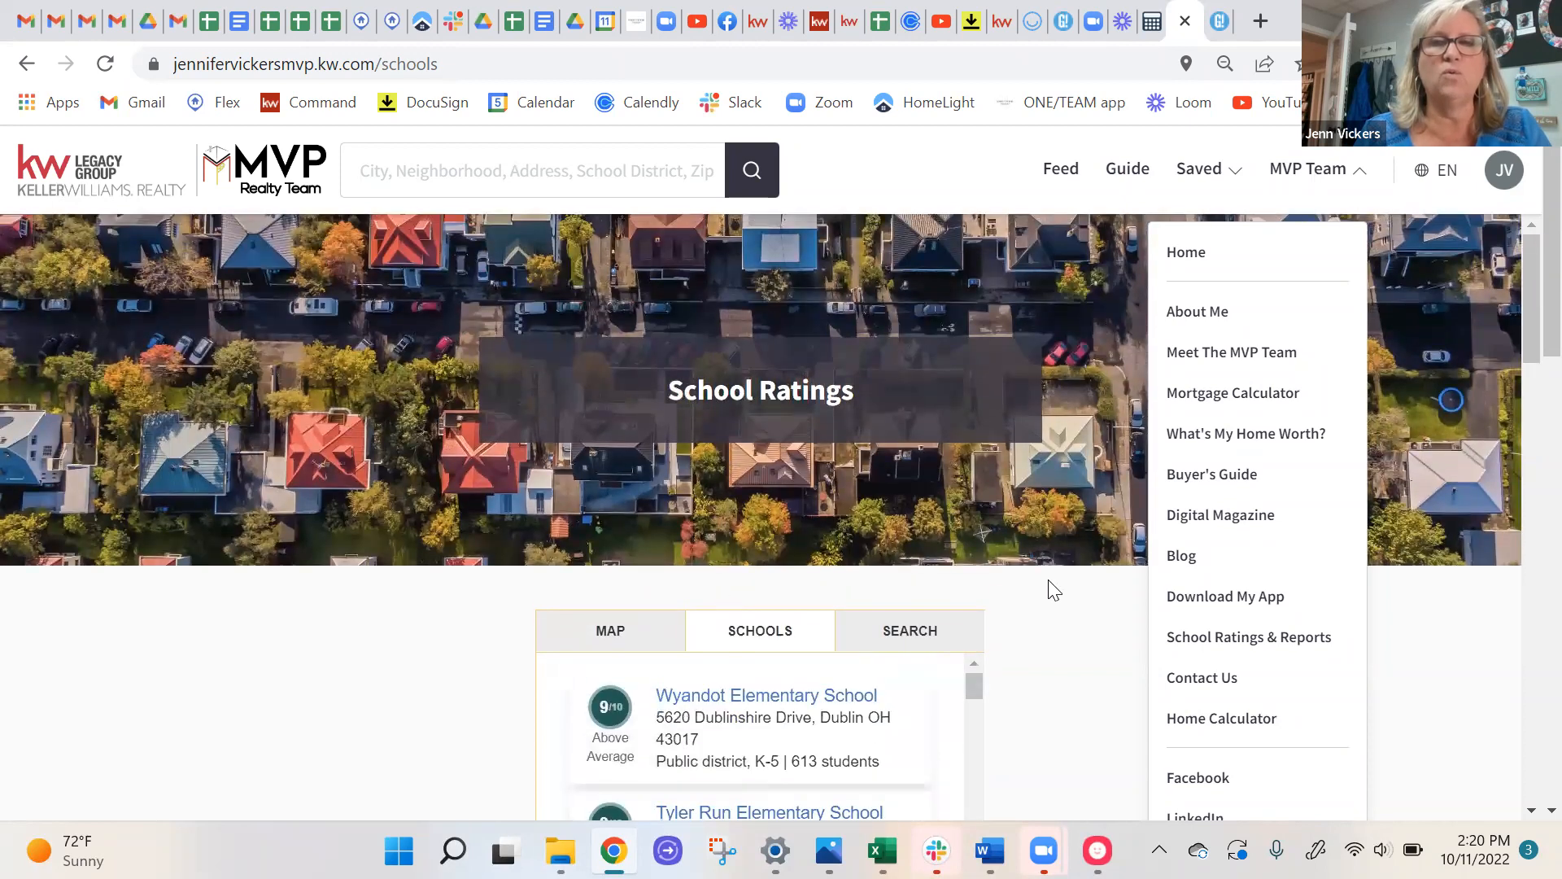
pyautogui.scroll(-3, 1058, 578)
pyautogui.scroll(2, 1154, 375)
# Return to the GreatSchools widget form, set the featured location to "dublin oh" and look over the widget preview.
pyautogui.click(1220, 24)
pyautogui.click(456, 458)
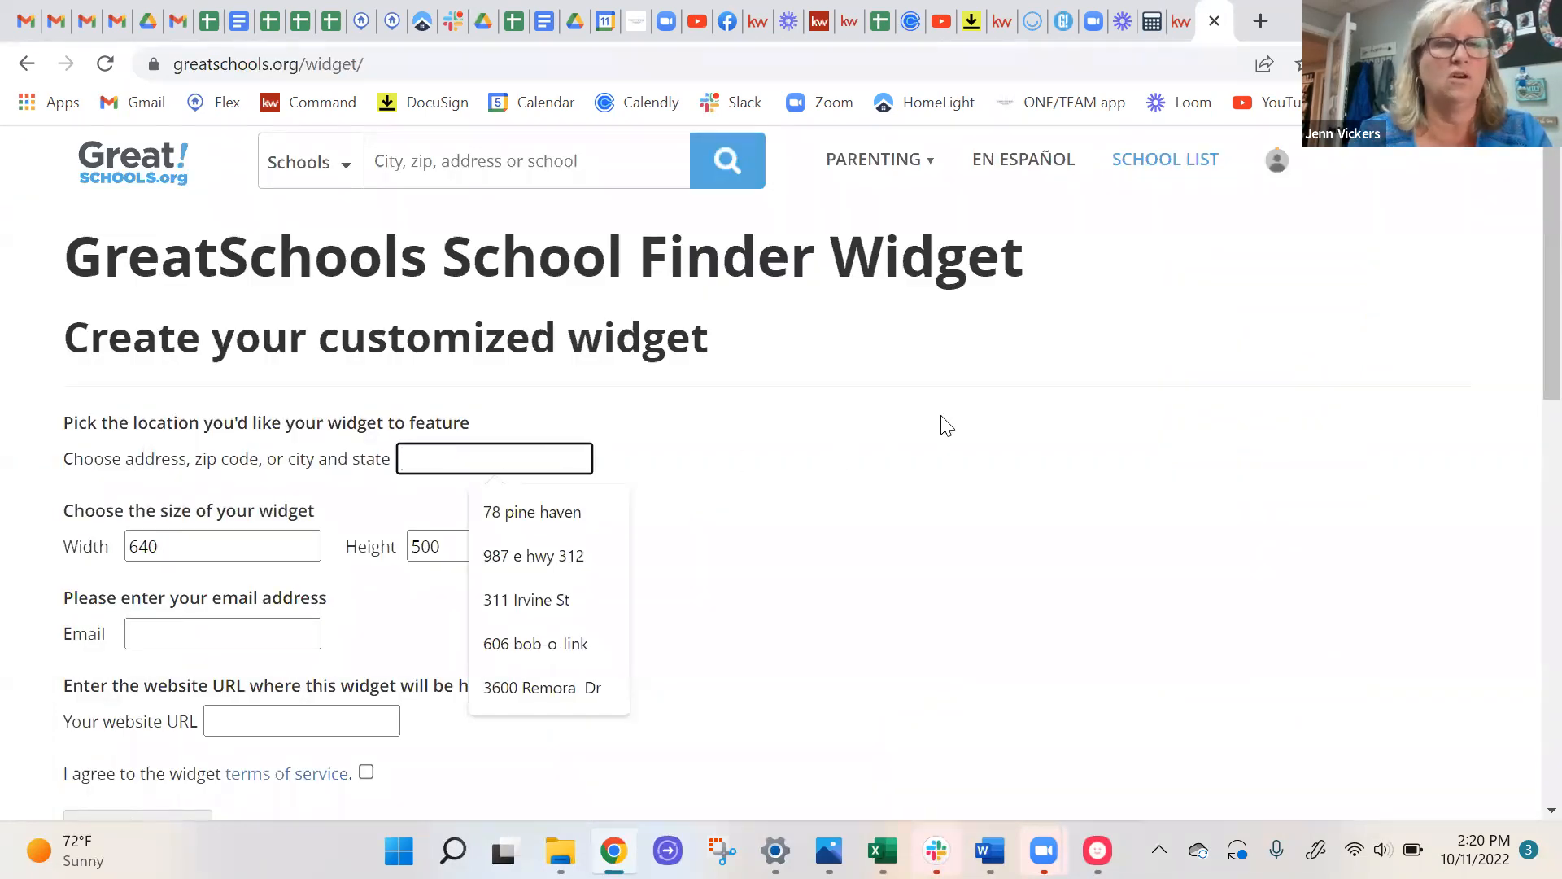
pyautogui.write('dubli')
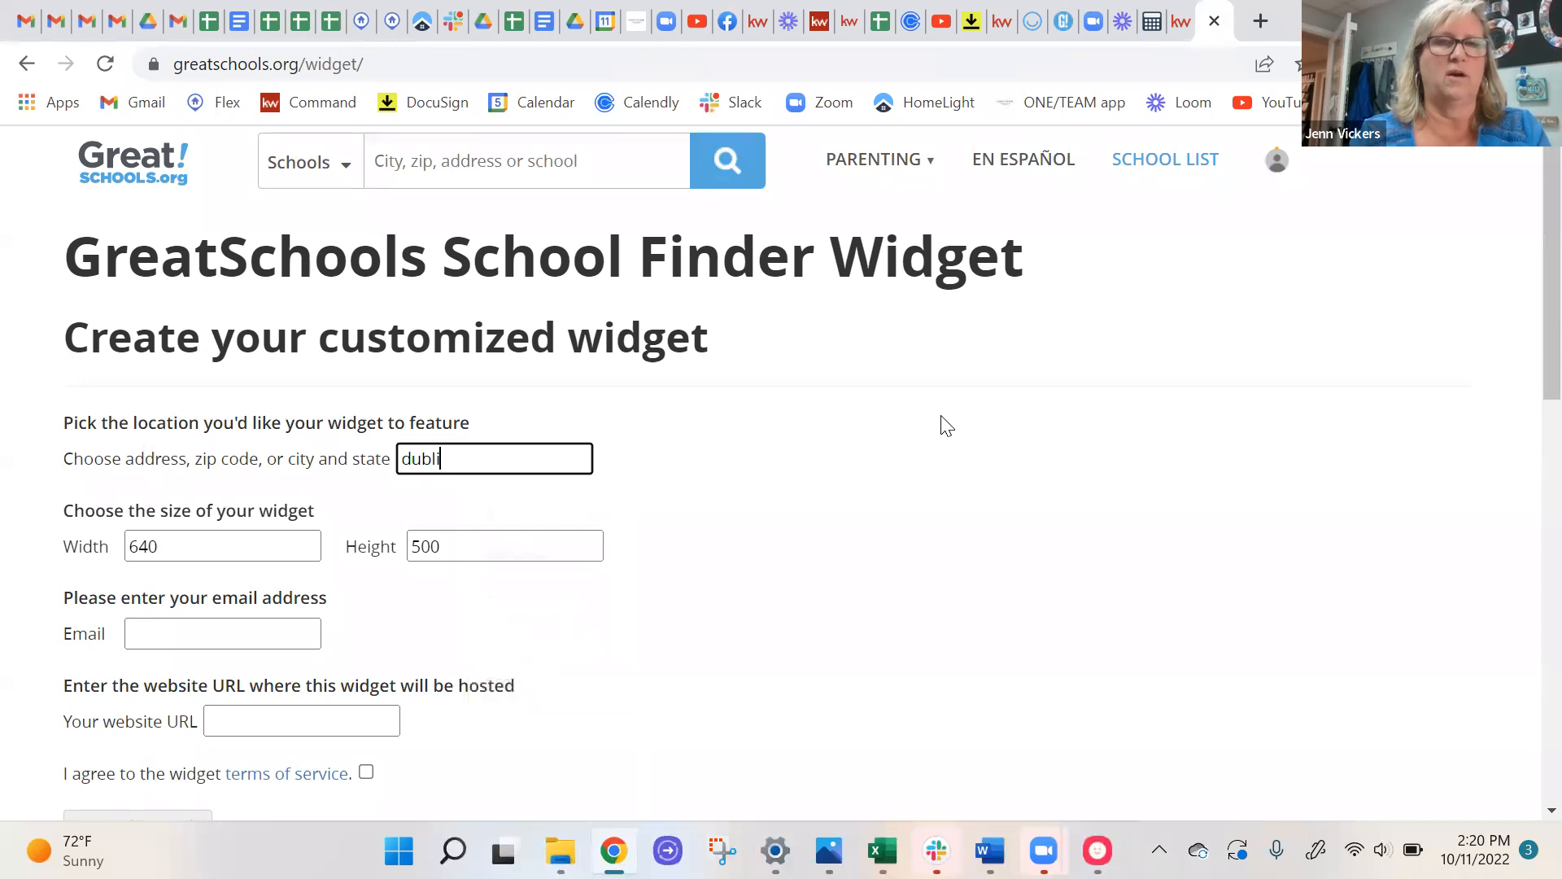
pyautogui.write('n oh')
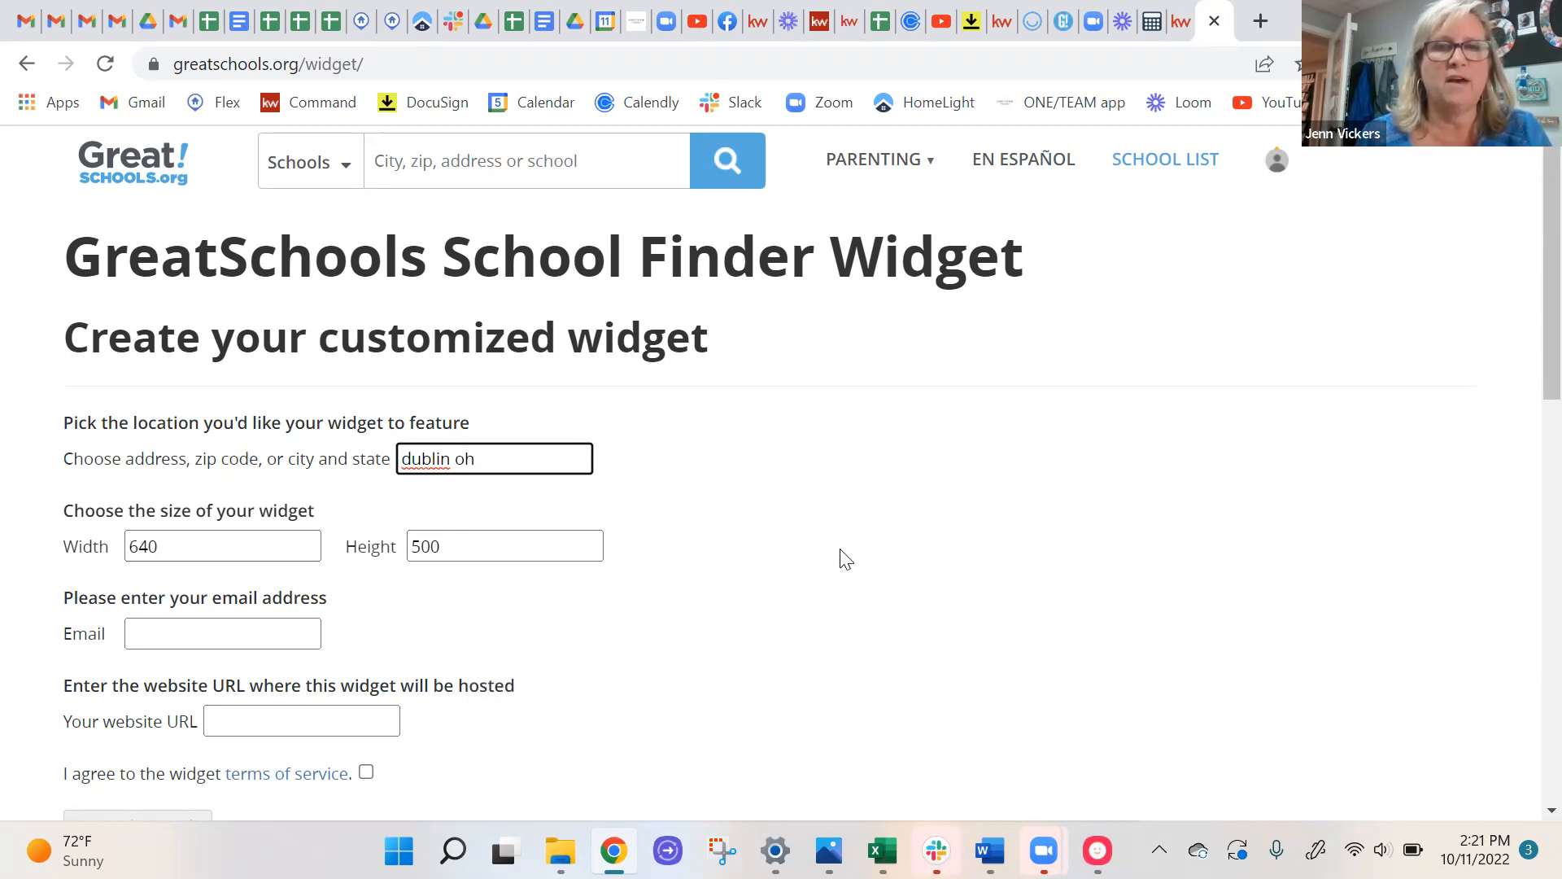
pyautogui.scroll(-10, 847, 559)
pyautogui.scroll(3, 843, 534)
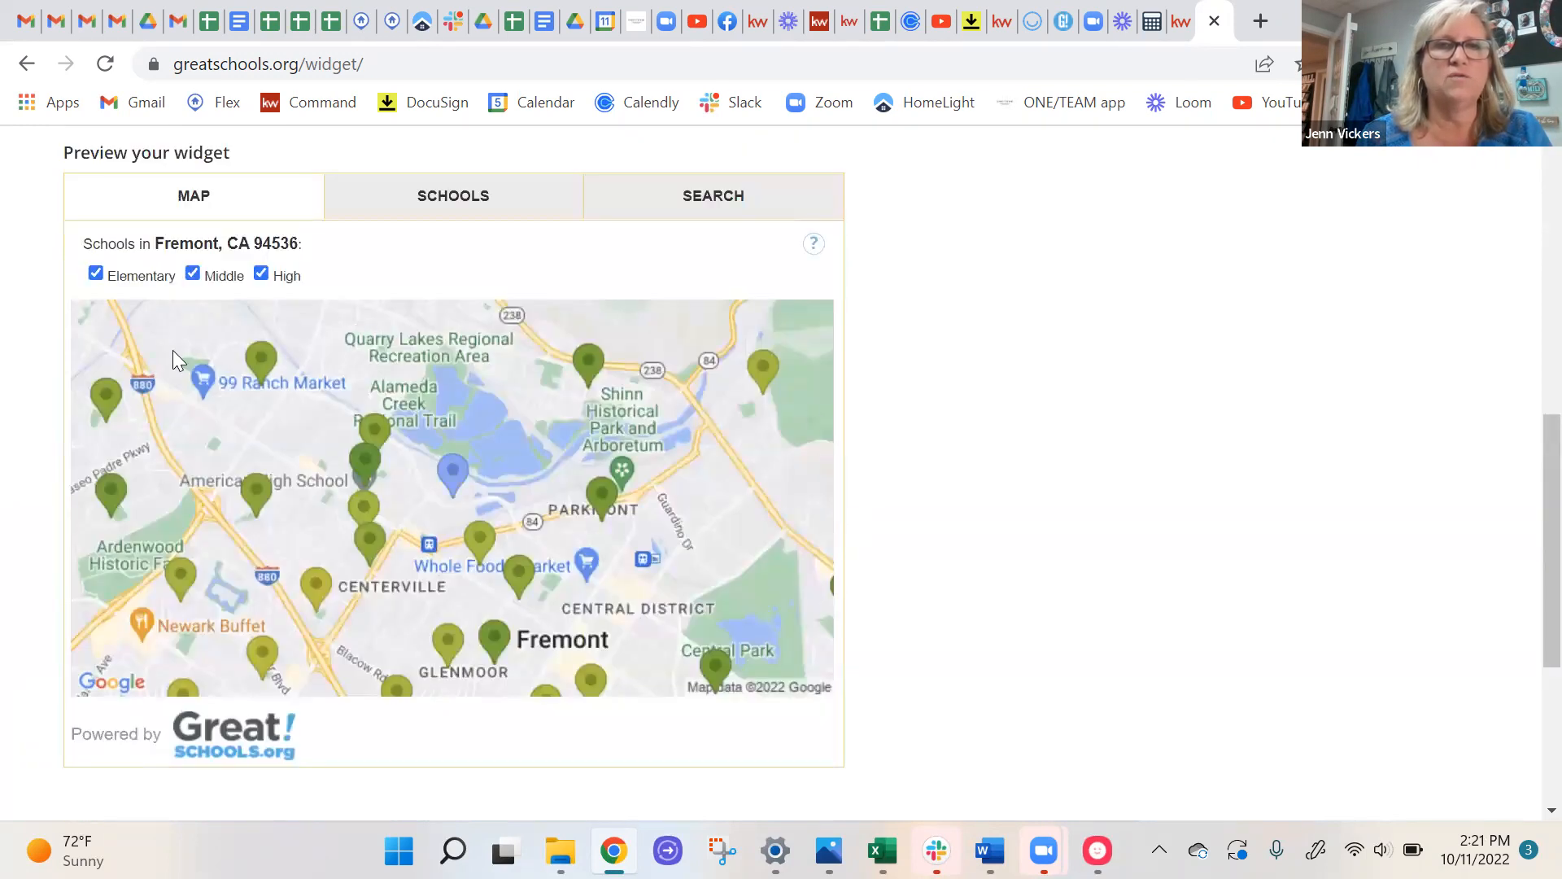
pyautogui.scroll(1, 928, 374)
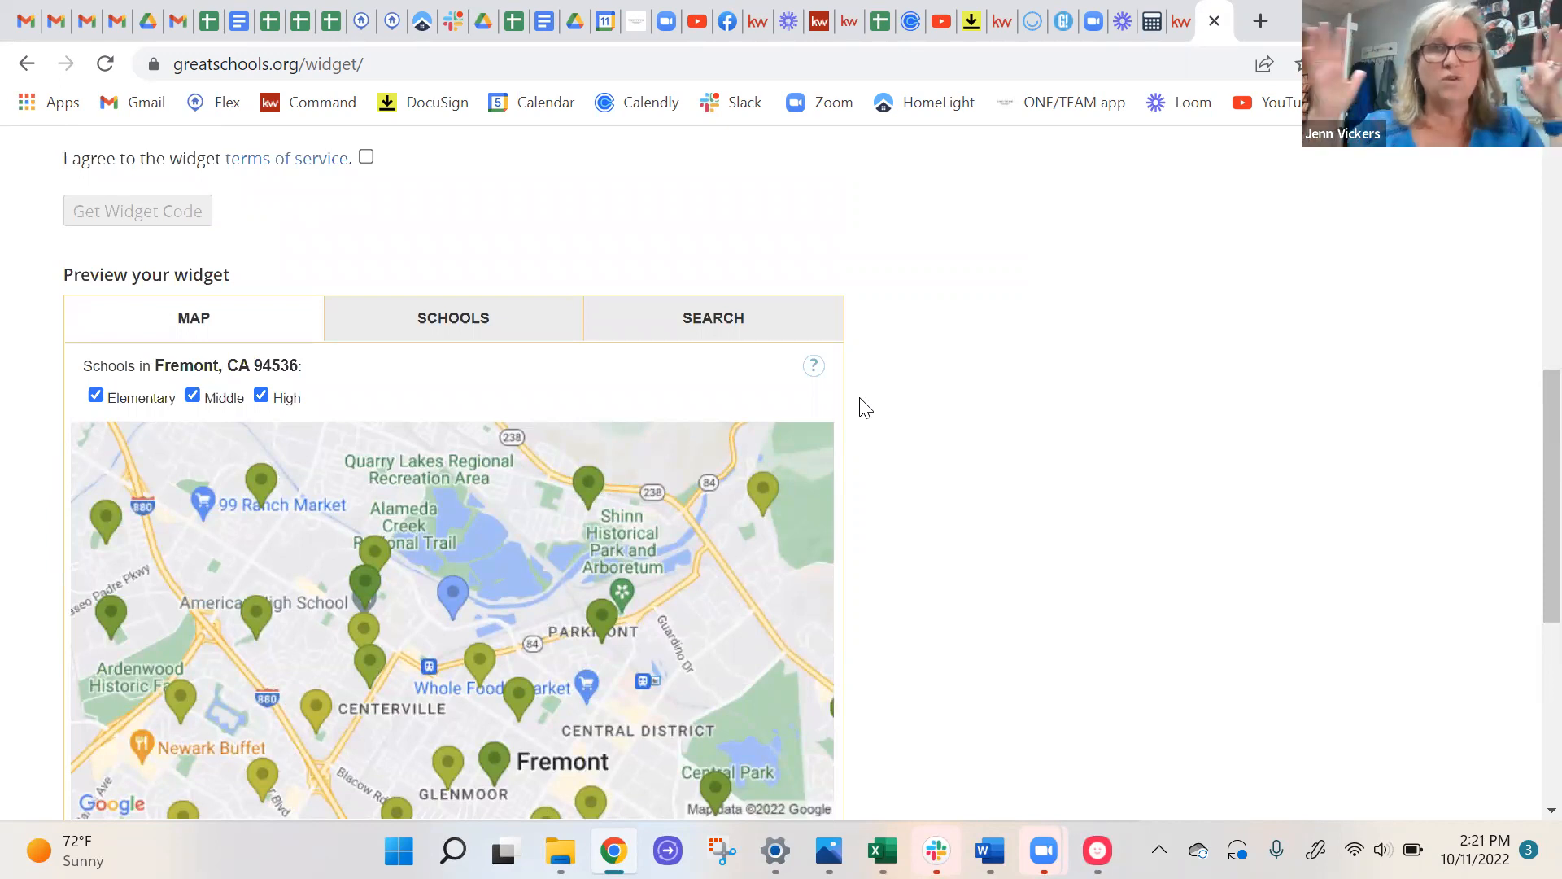
pyautogui.scroll(6, 407, 545)
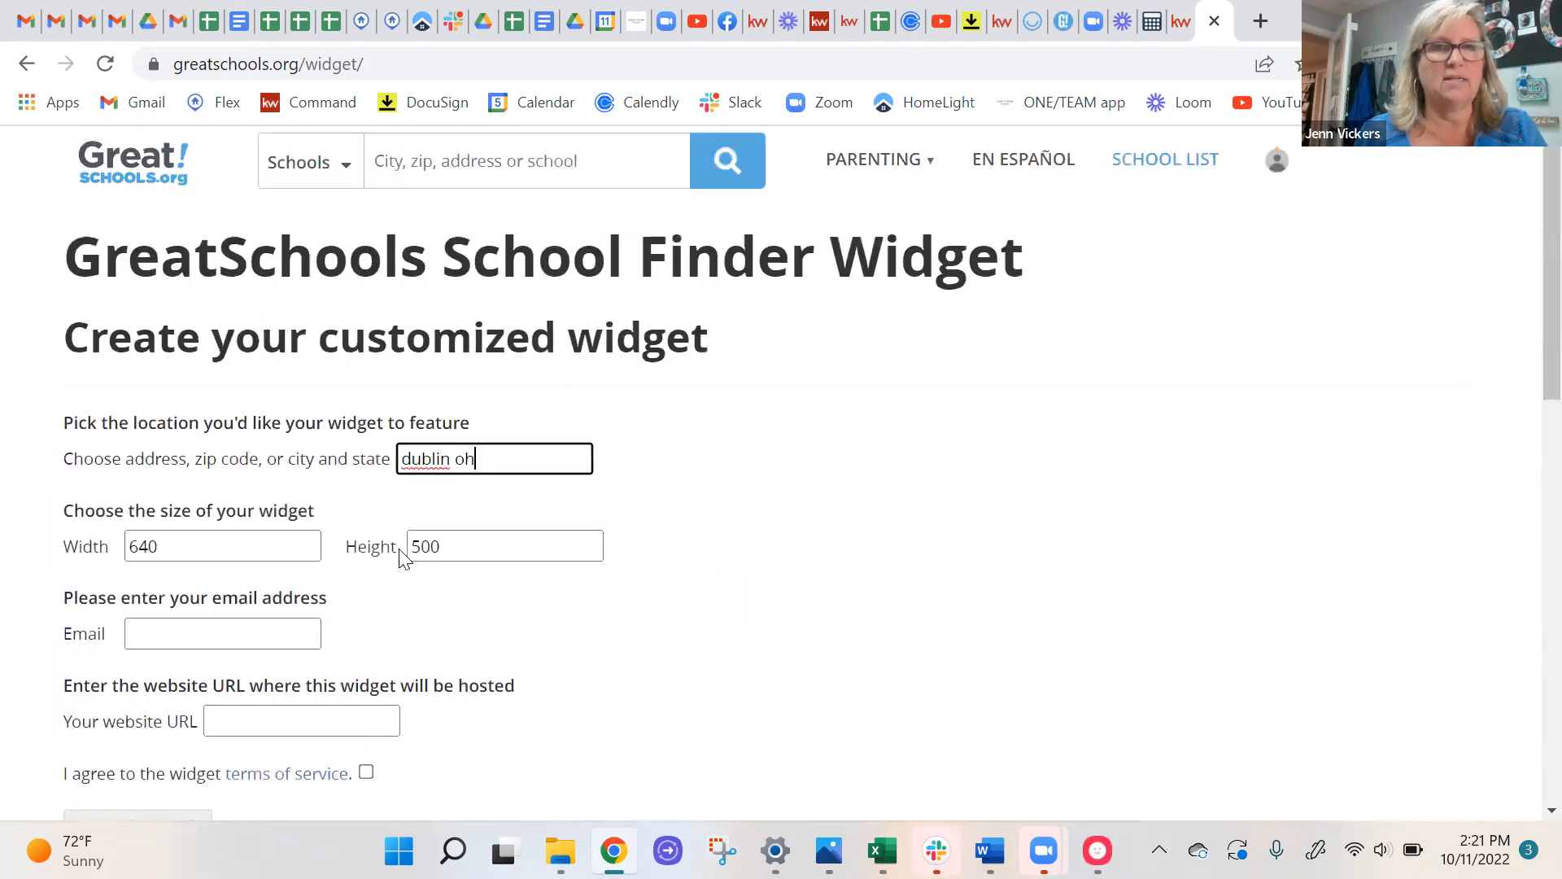
# Try a widget width of 1000 and check the resulting size in the preview.
pyautogui.doubleClick(232, 552)
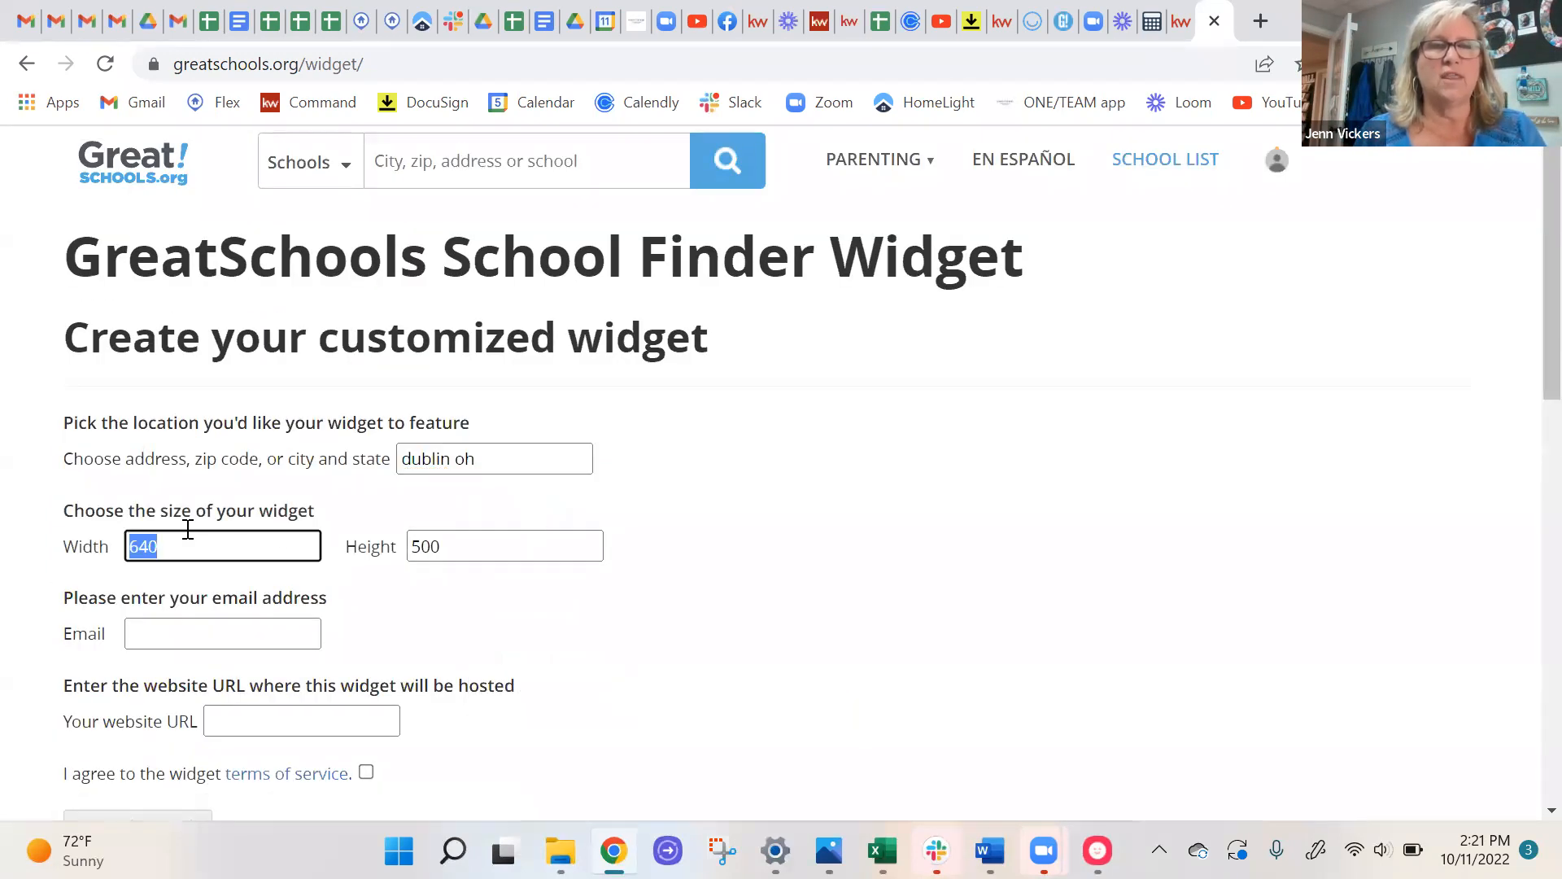
pyautogui.write('1000')
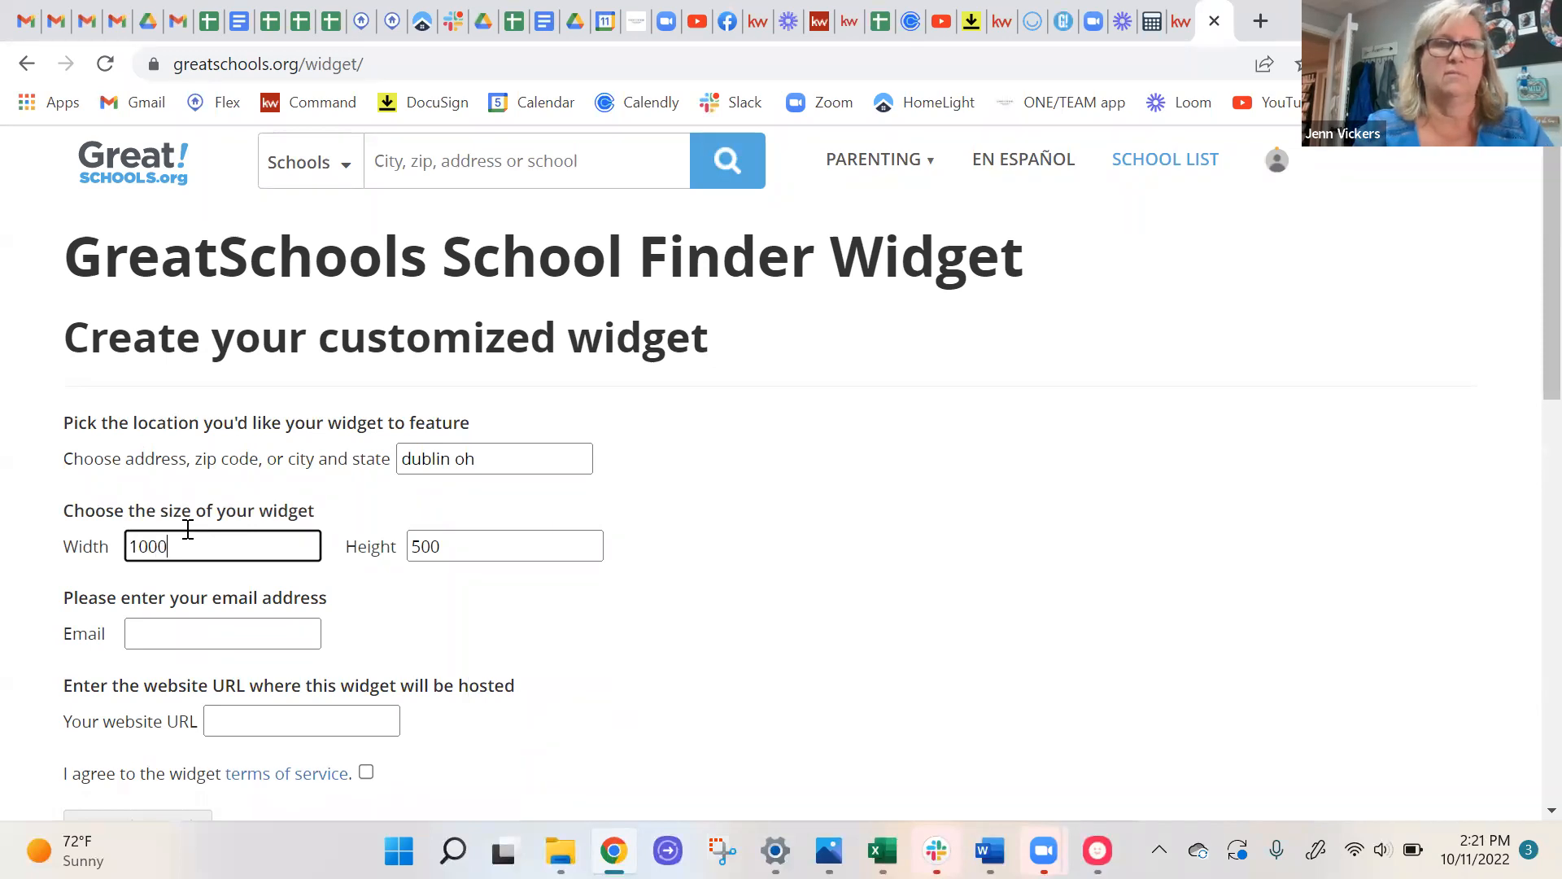
pyautogui.press('Tab')
pyautogui.scroll(-8, 521, 514)
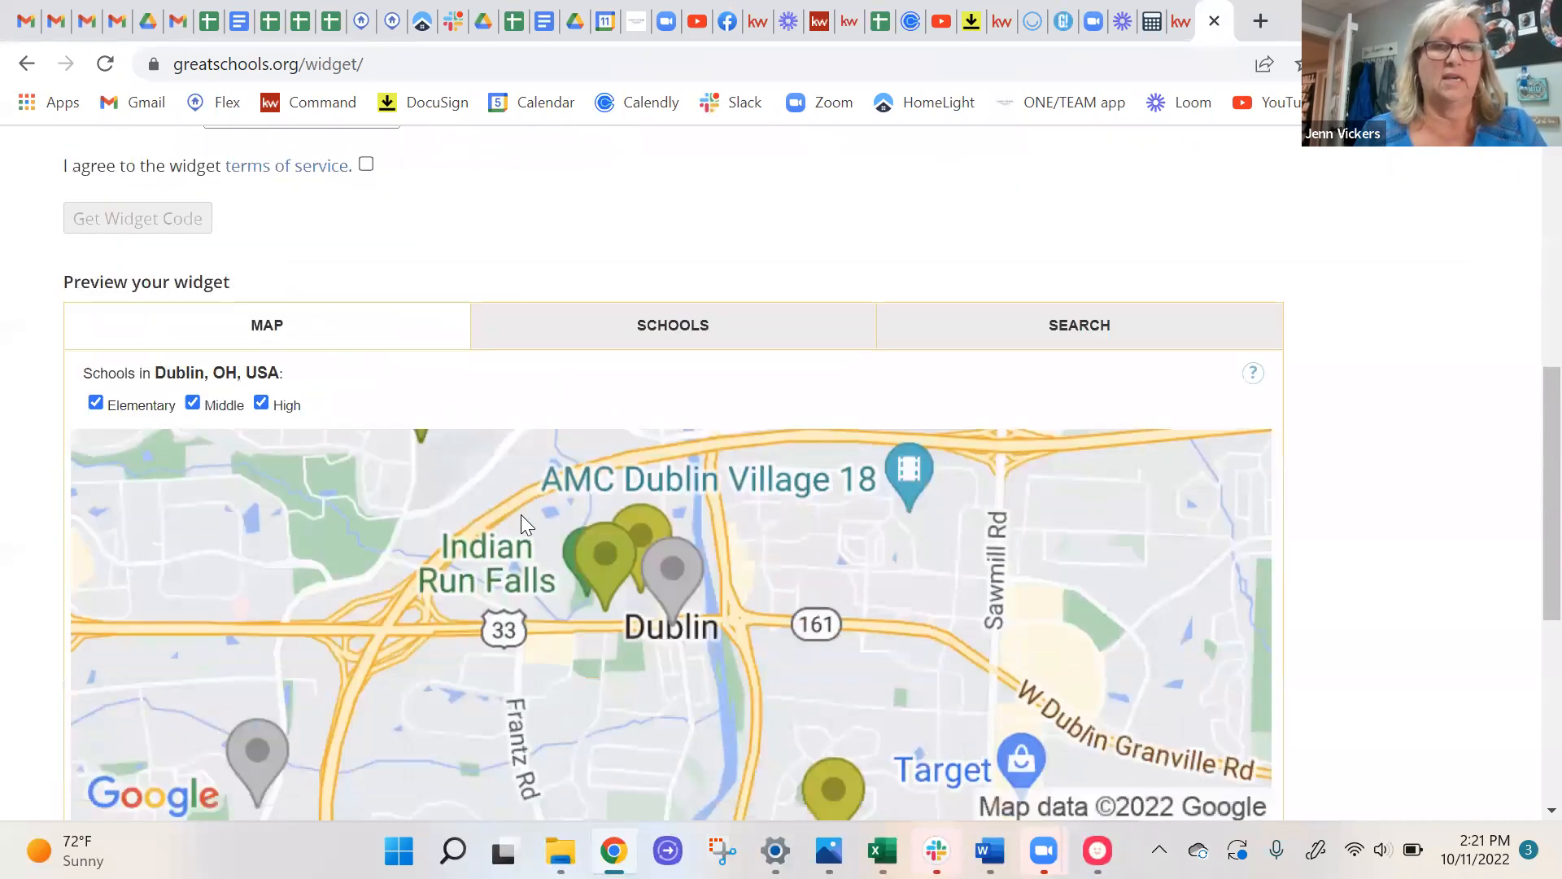
pyautogui.scroll(10, 1100, 418)
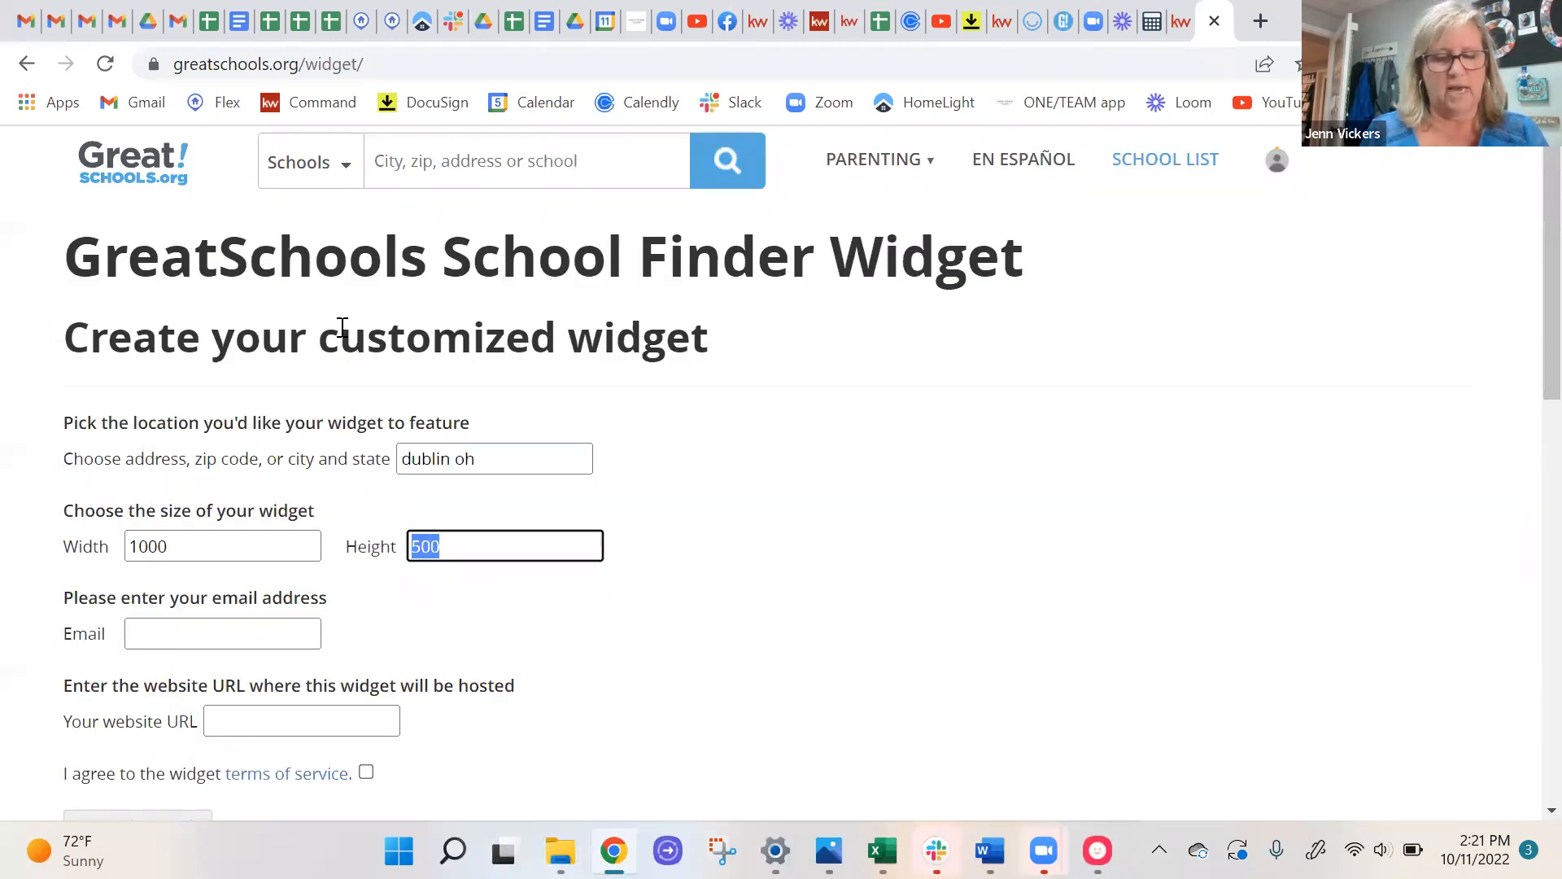
# Set the widget width to 410, keep the height at 500, and check the preview.
pyautogui.doubleClick(202, 545)
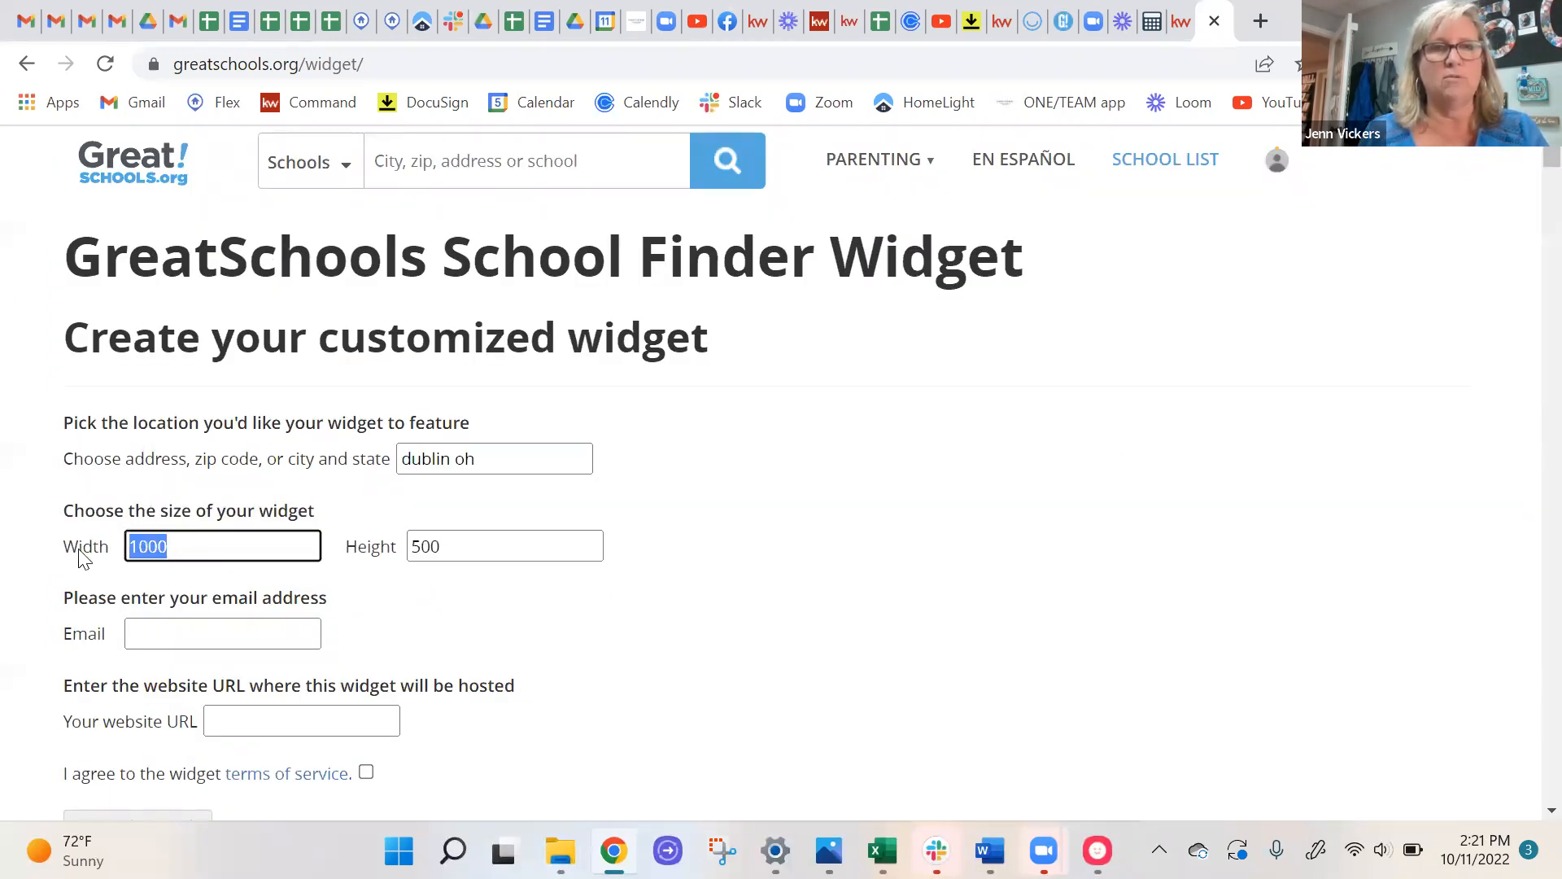
pyautogui.write('410')
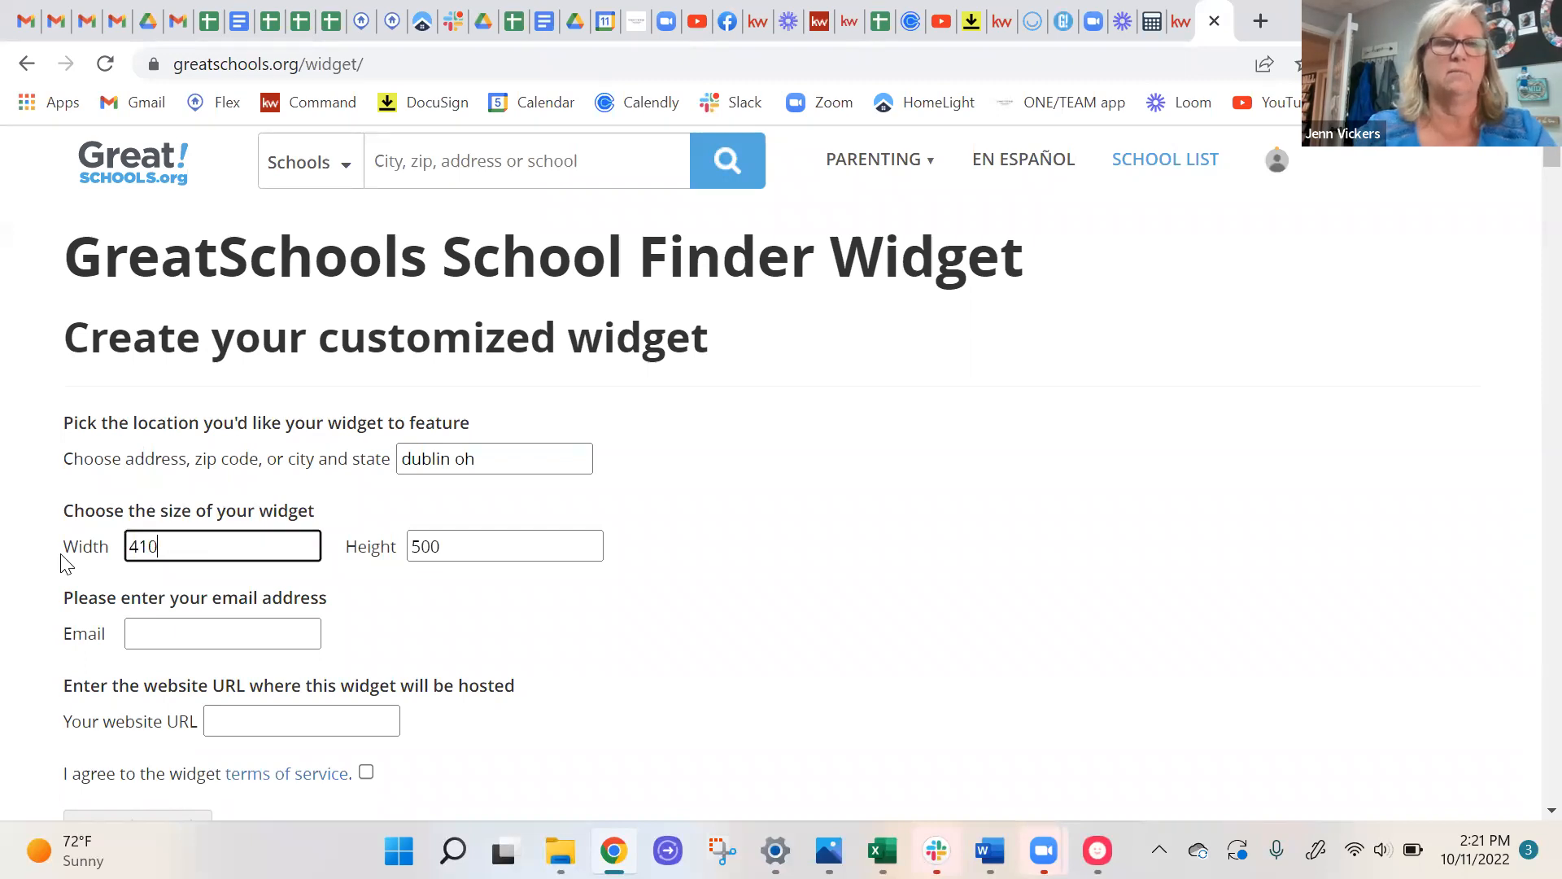
pyautogui.press('Tab')
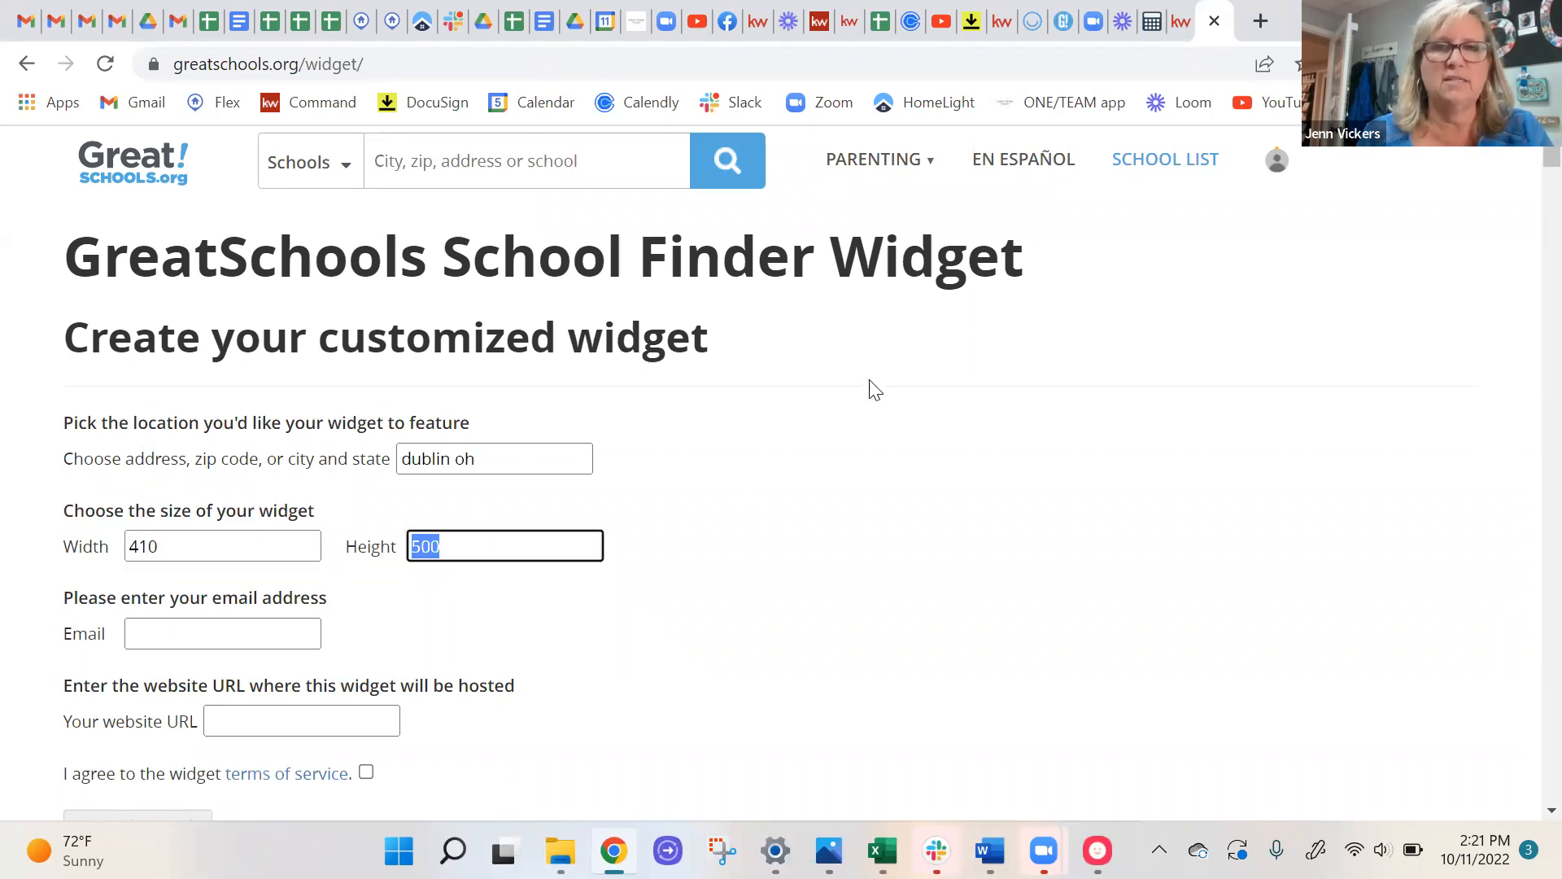
pyautogui.press('Tab')
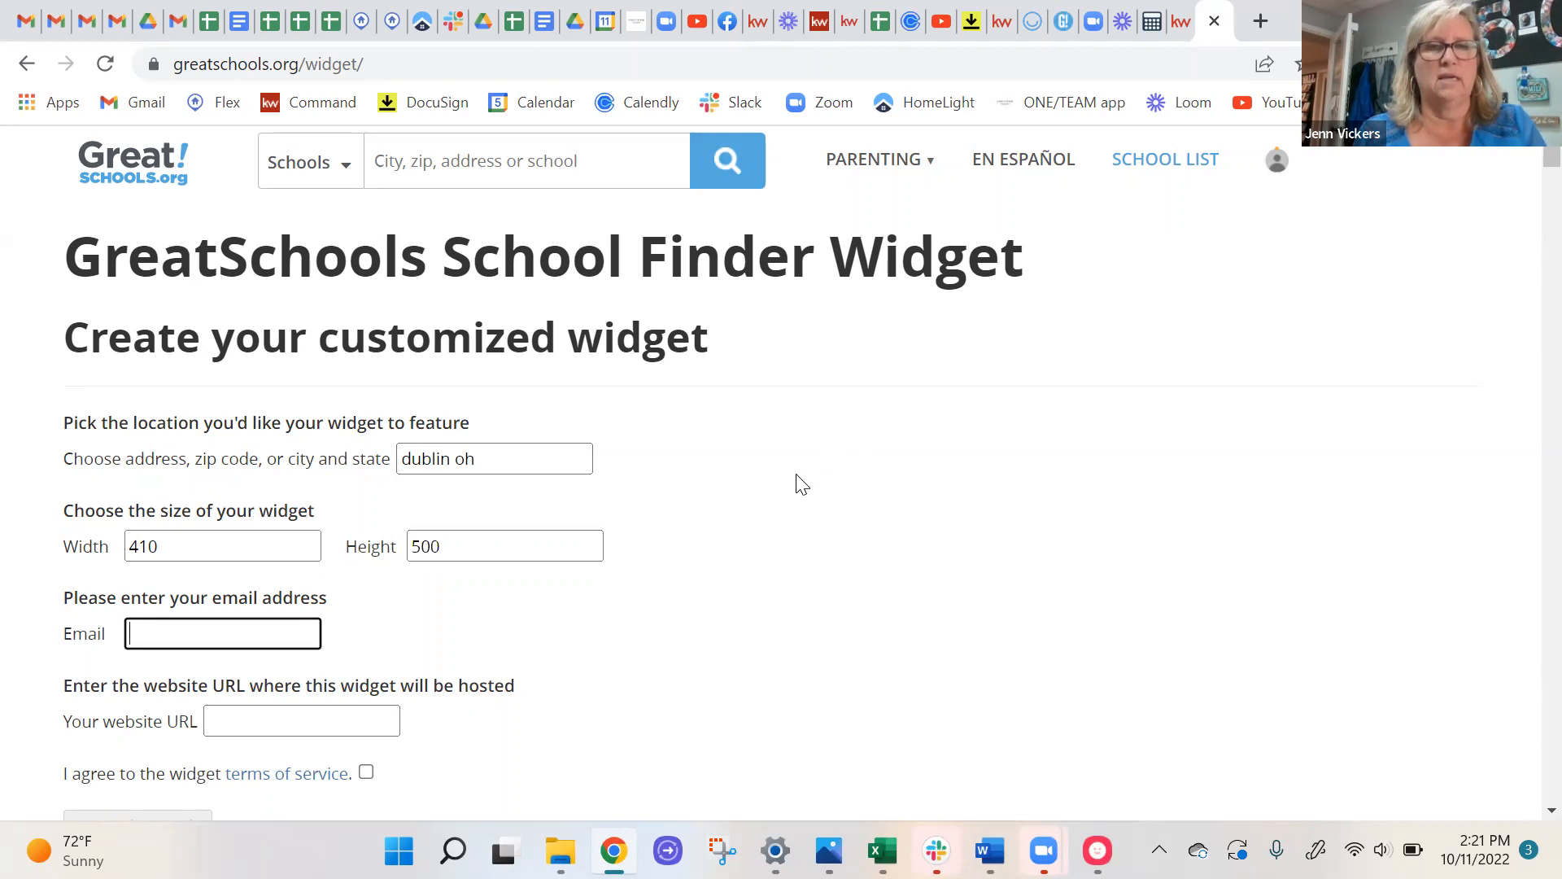
pyautogui.scroll(-8, 794, 488)
pyautogui.scroll(1, 632, 461)
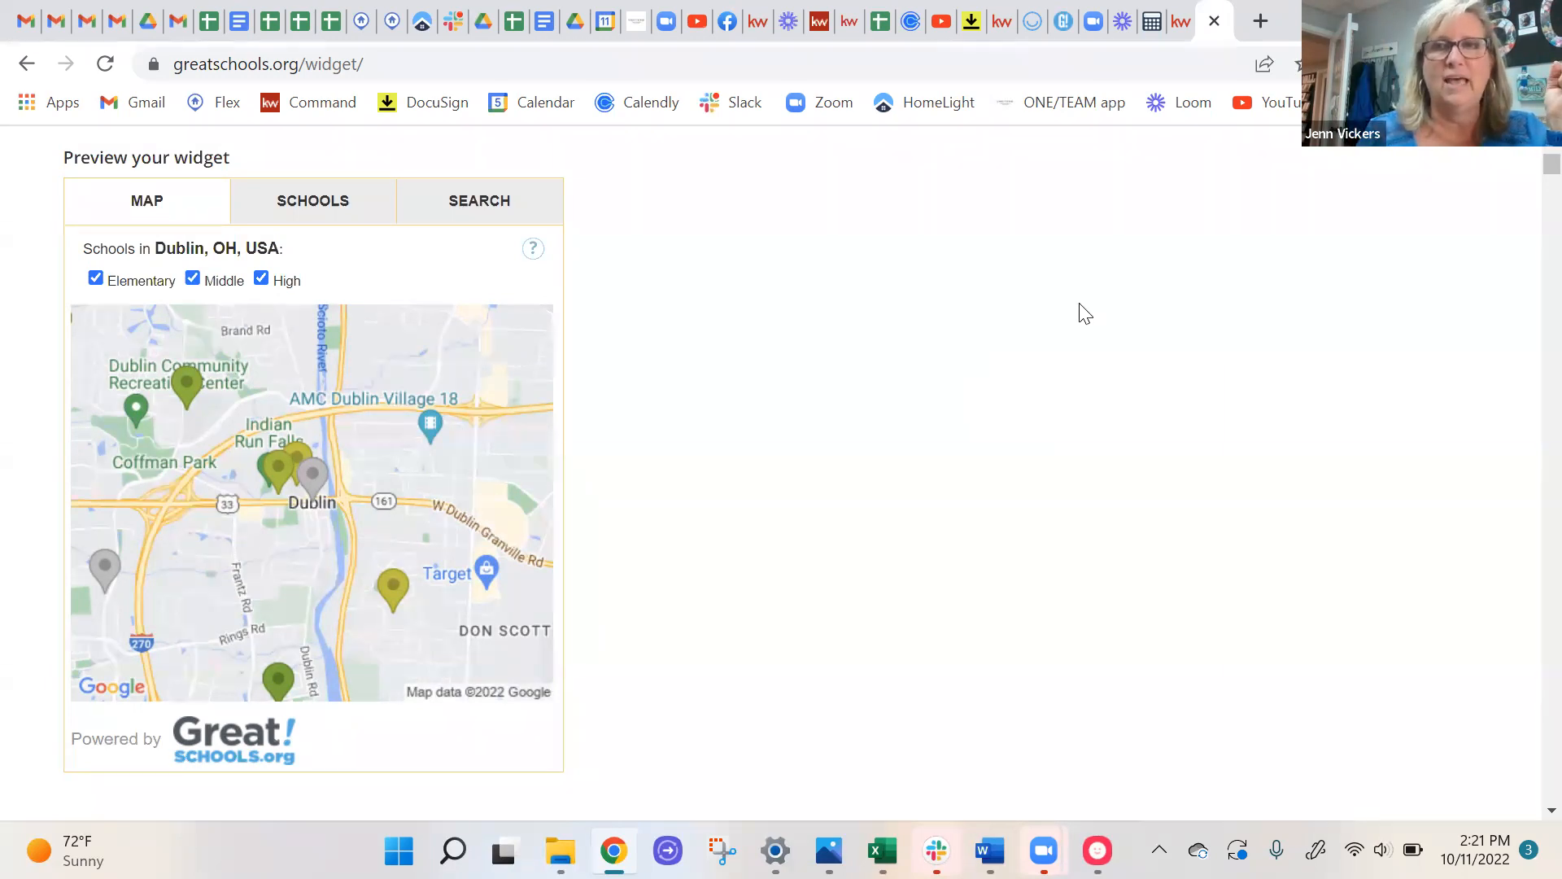
# Check how the embedded school widget's size fits on the published schools page.
pyautogui.click(1177, 29)
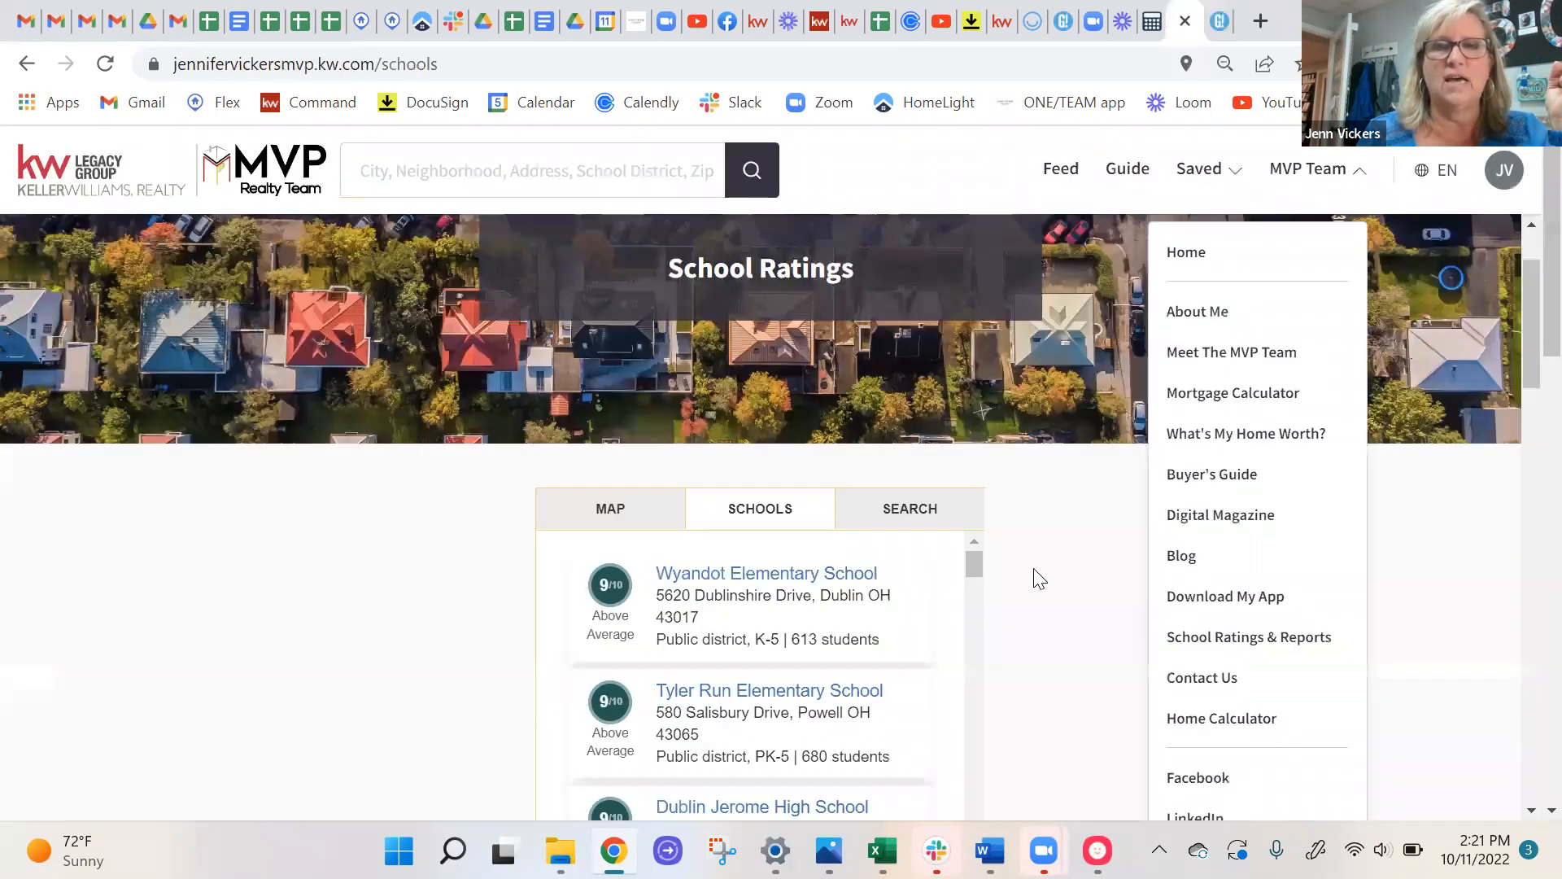
pyautogui.scroll(-3, 1099, 570)
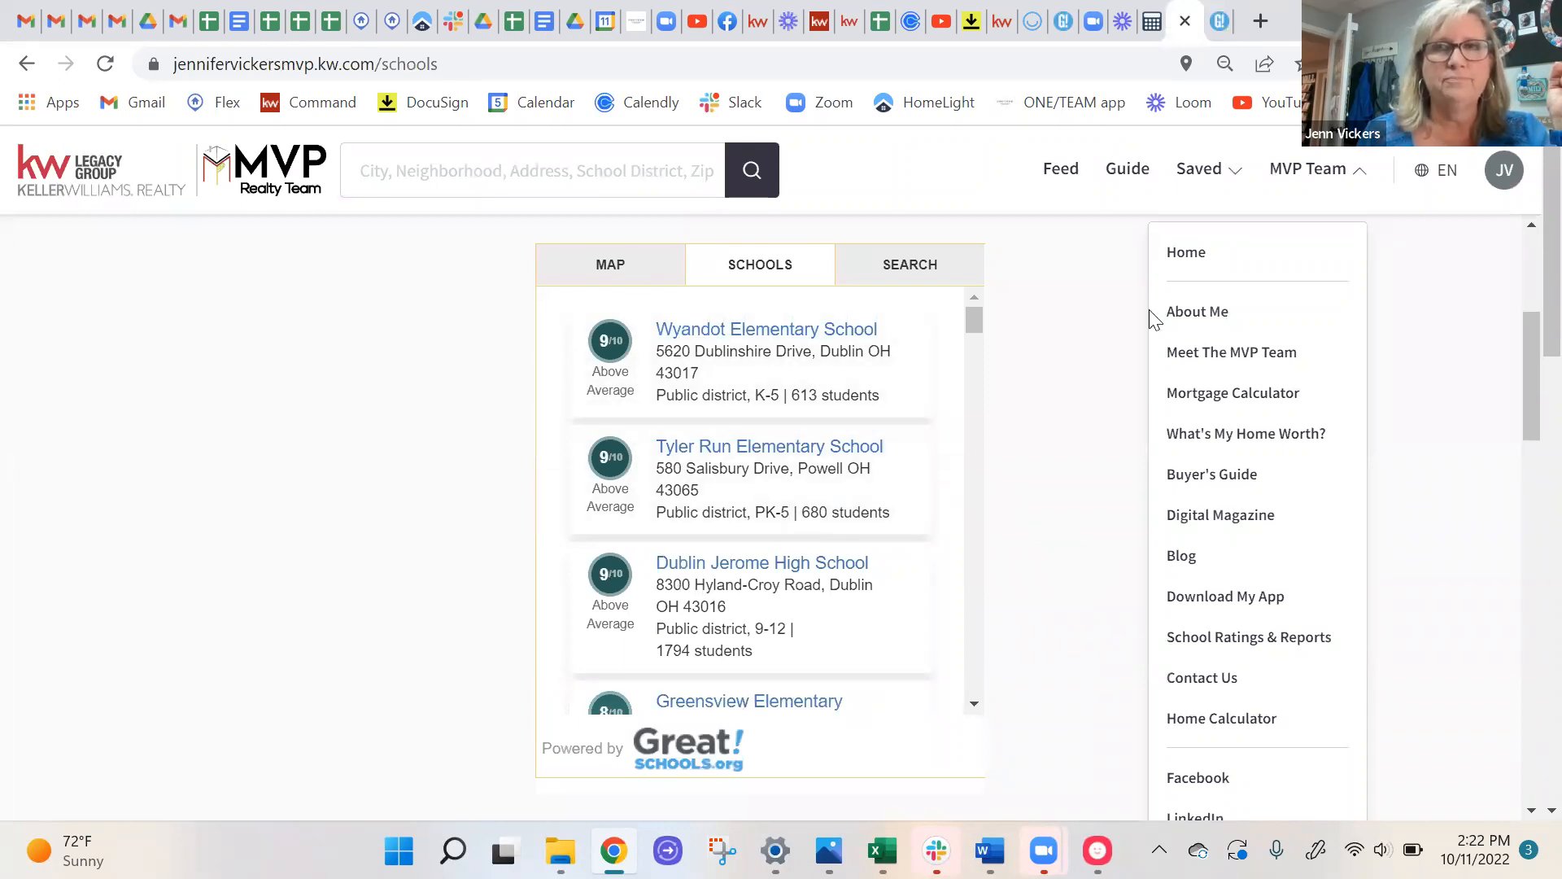
pyautogui.click(818, 22)
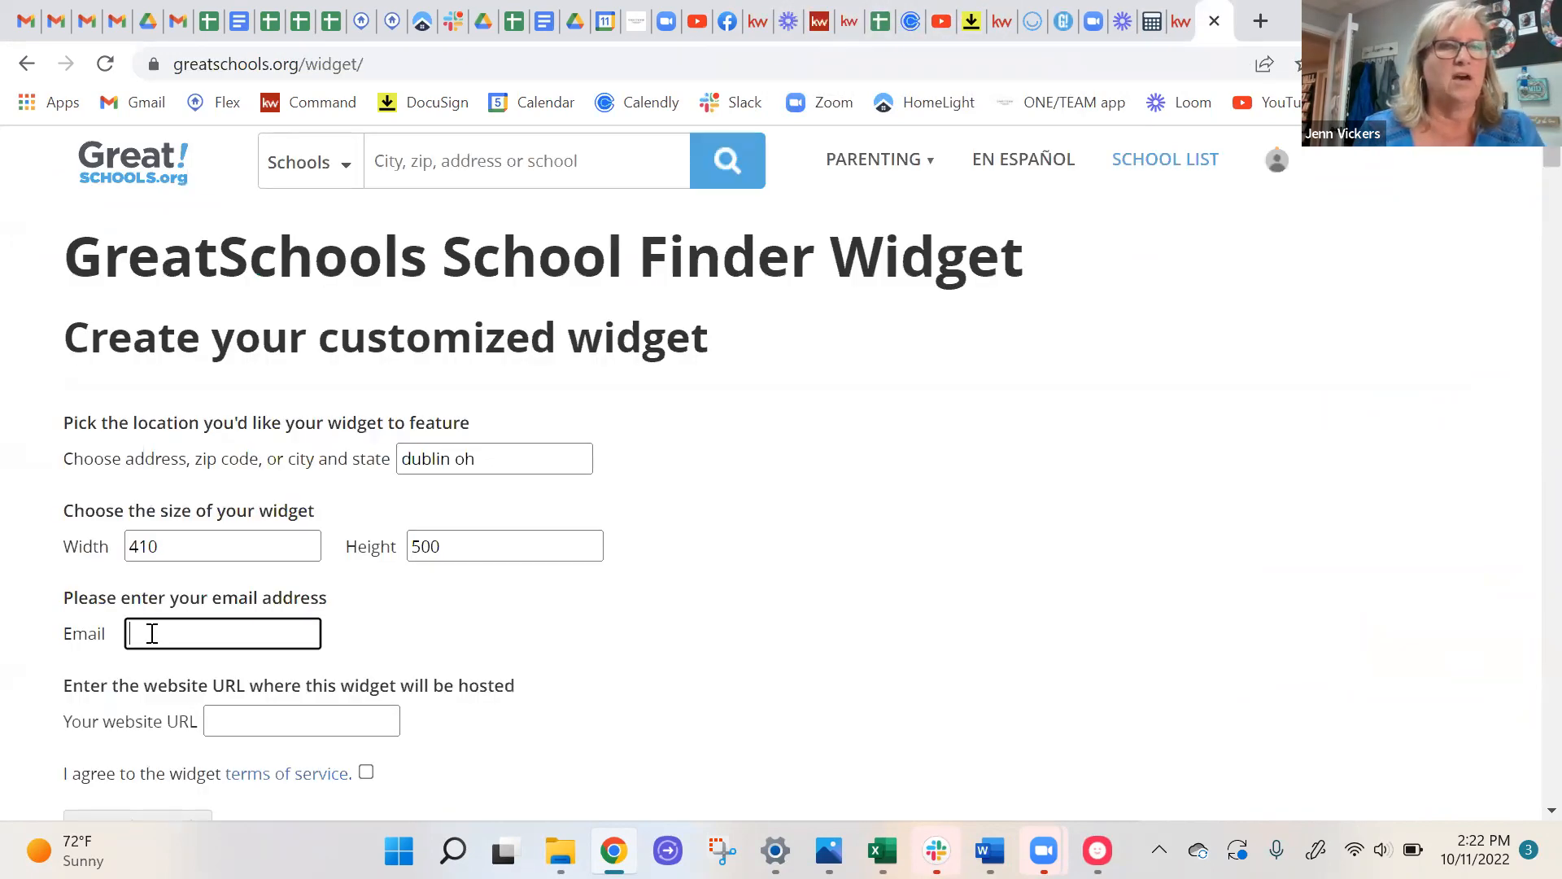
# Fill in the widget form's email address and the agent site's URL as the host website, and accept the terms of service.
pyautogui.click(156, 632)
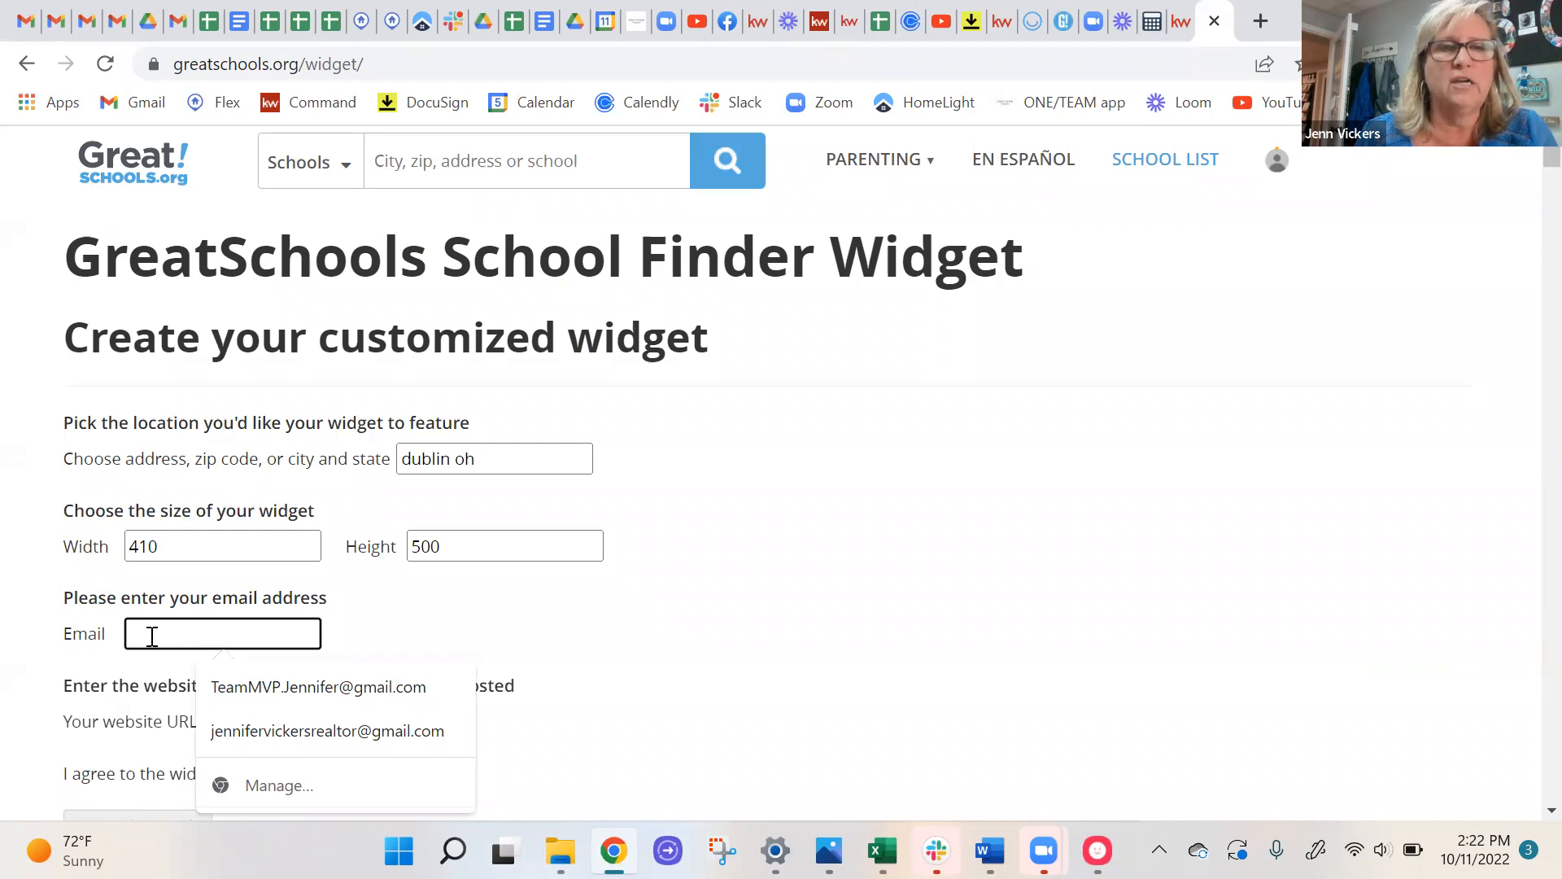
pyautogui.click(268, 687)
pyautogui.scroll(-1, 697, 627)
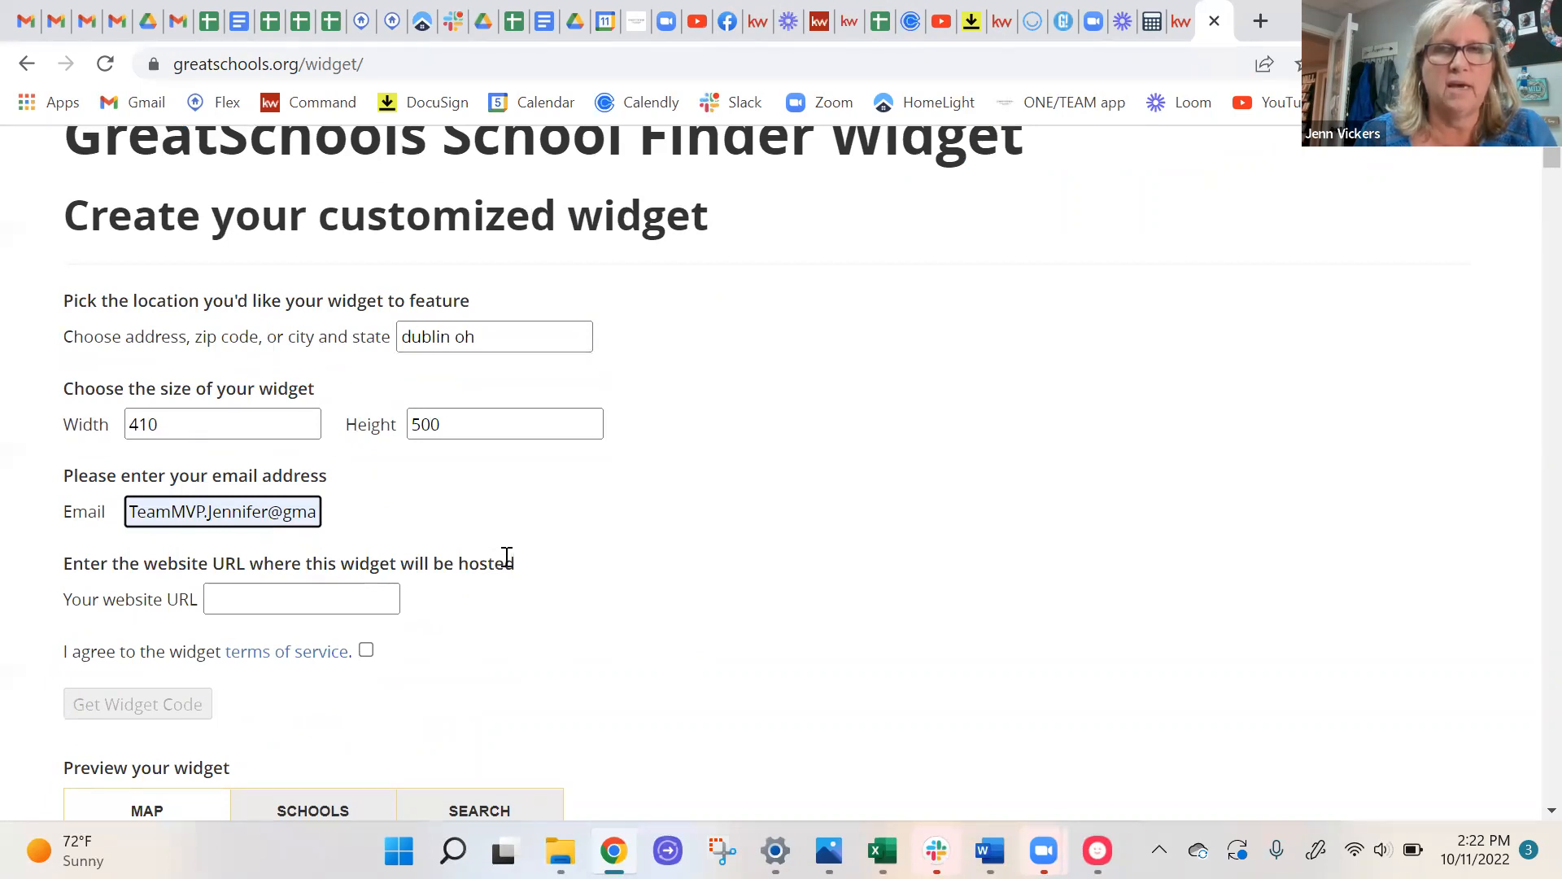
pyautogui.click(317, 601)
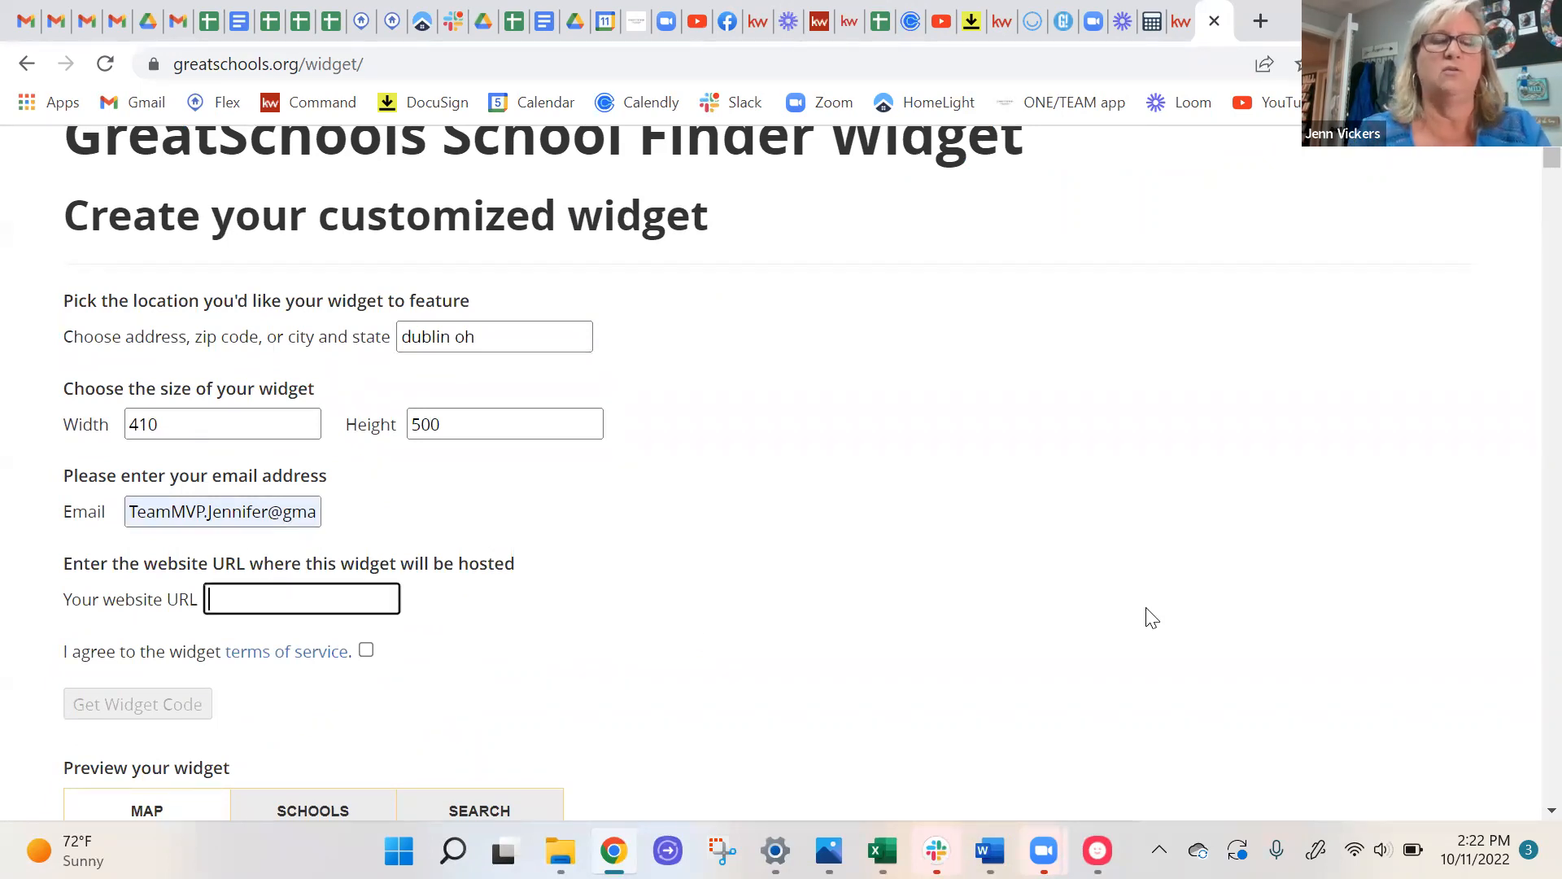
pyautogui.write('jennifervick')
pyautogui.write('ersmvp')
pyautogui.write('.kw.co')
pyautogui.write('m')
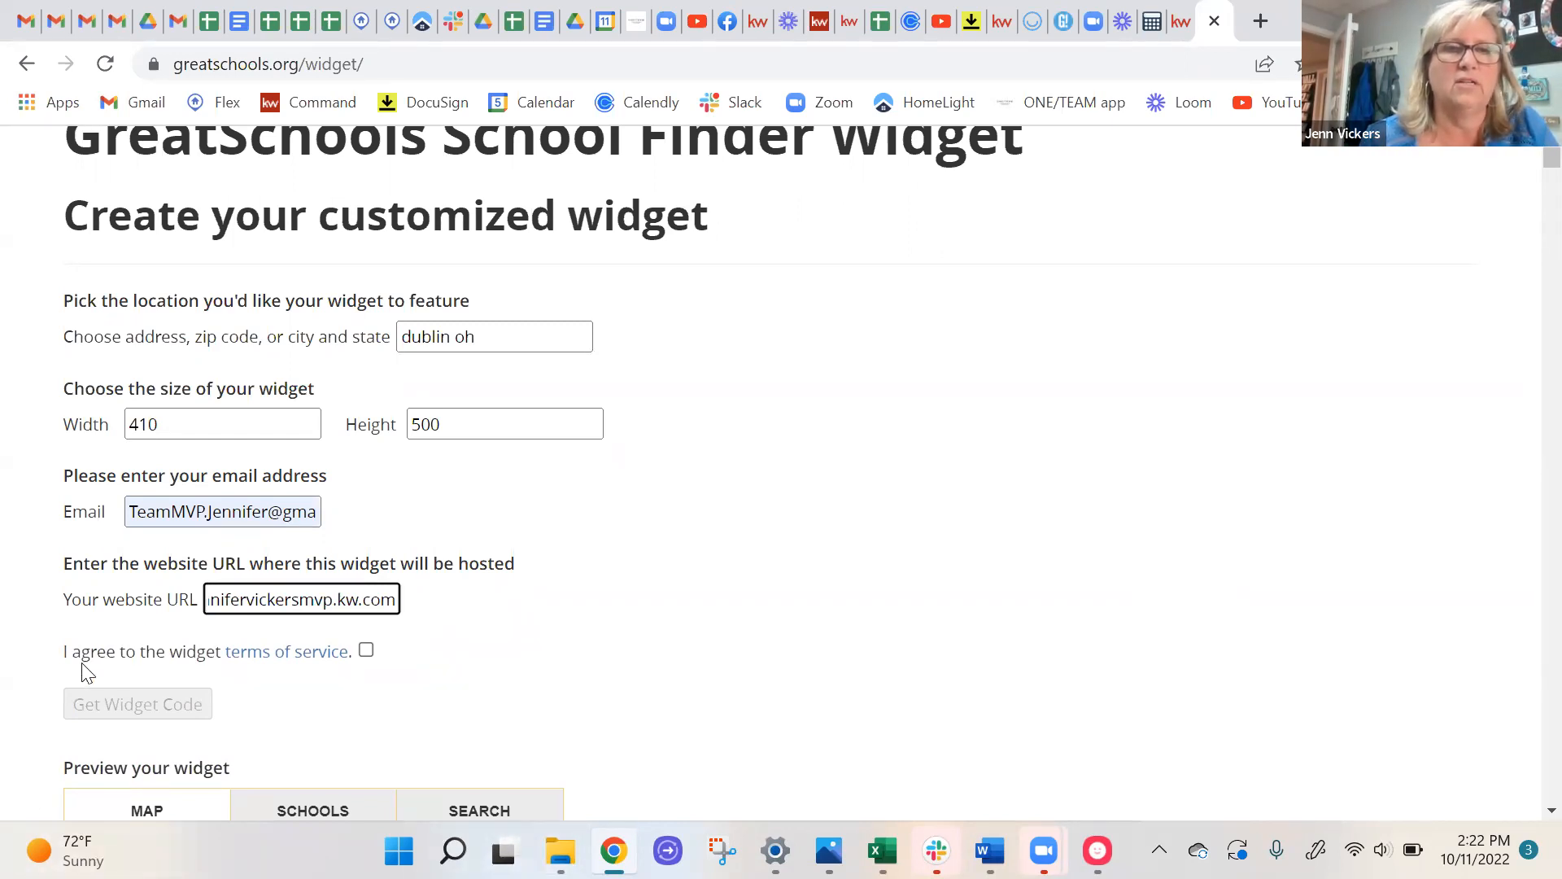
pyautogui.click(366, 651)
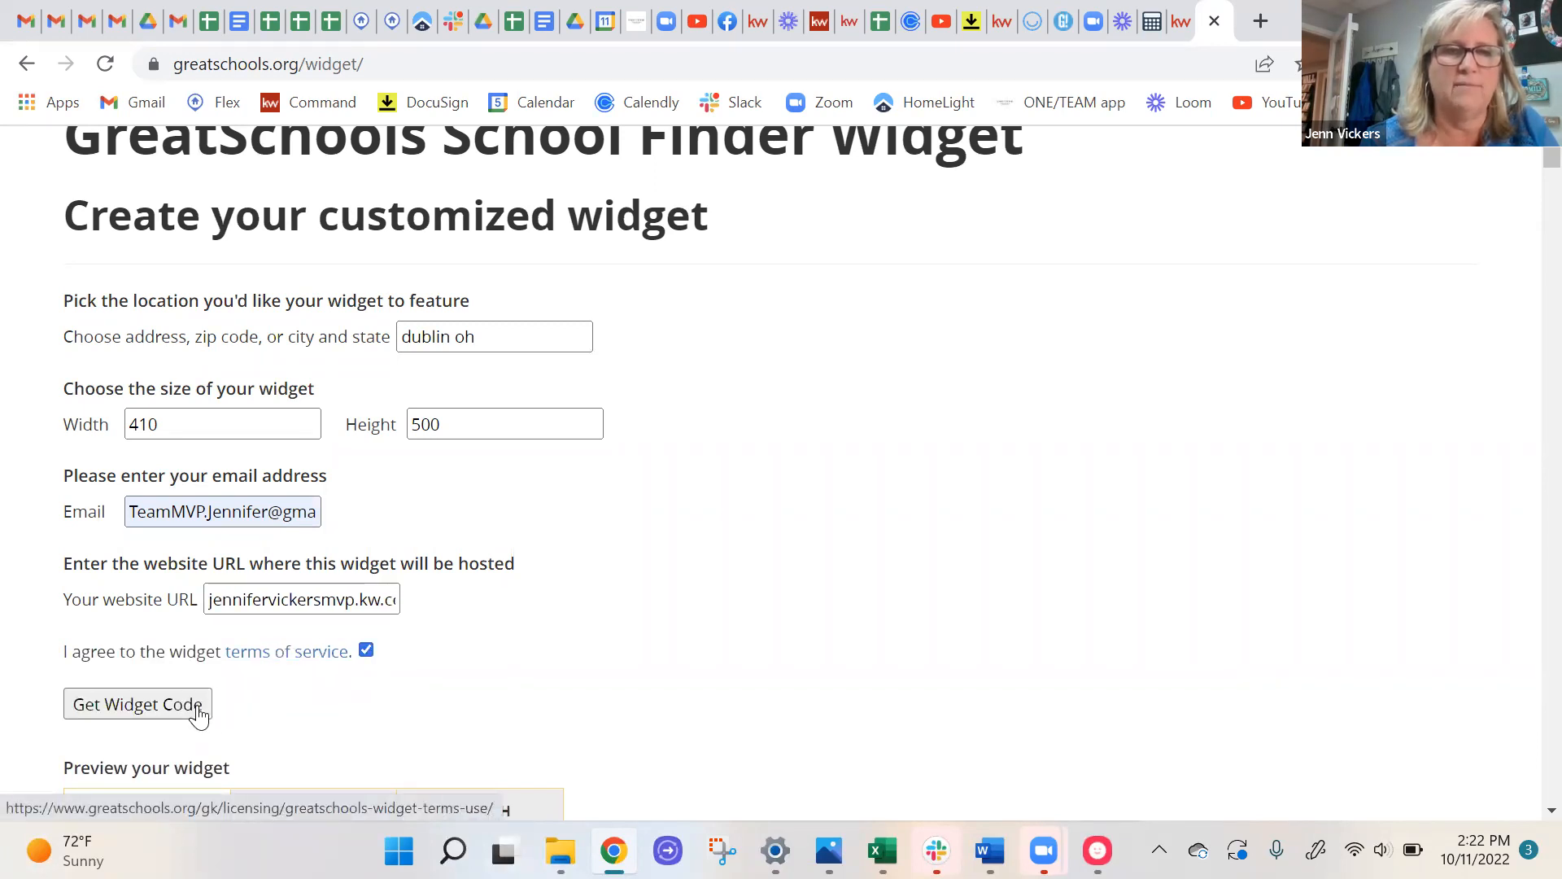
# Generate the GreatSchools widget code and copy all of it.
pyautogui.click(97, 713)
pyautogui.scroll(-5, 806, 569)
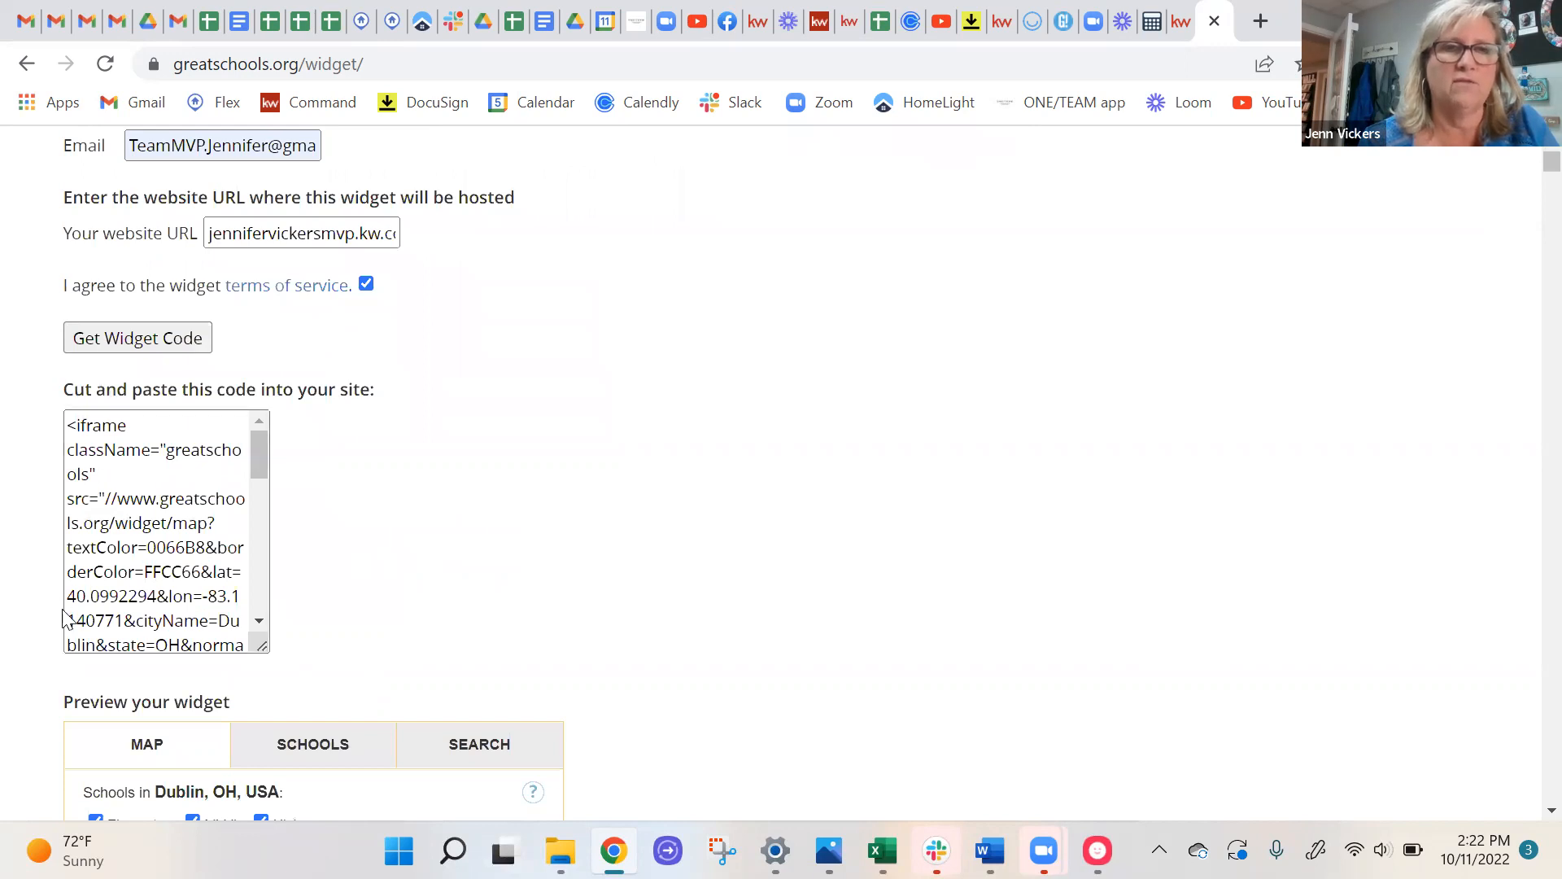
pyautogui.click(126, 519)
pyautogui.hotkey('ctrl', 'a')
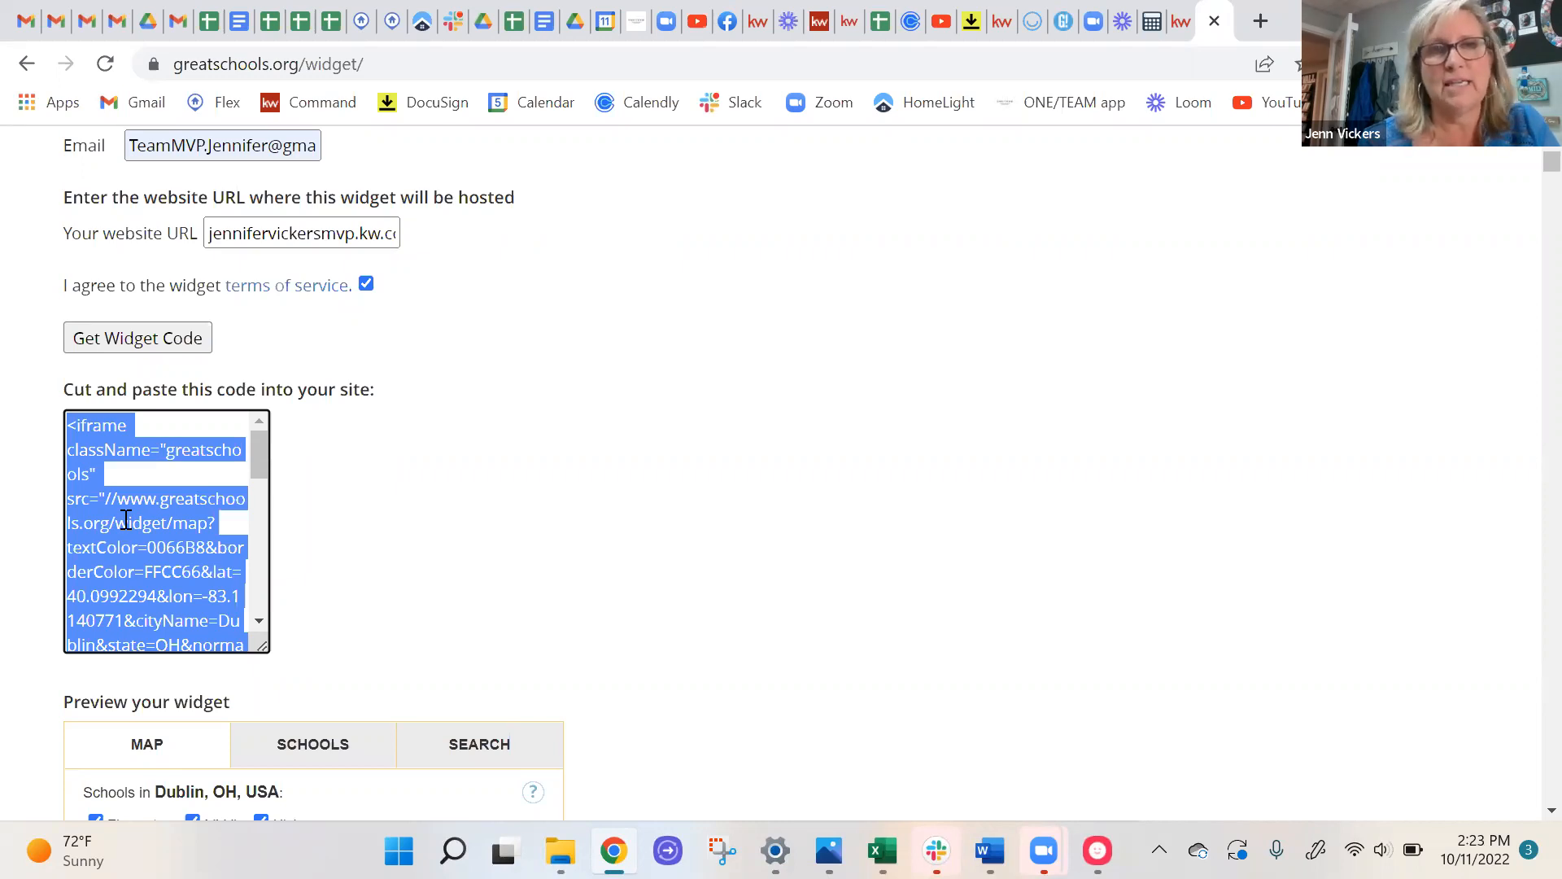
pyautogui.rightClick(126, 519)
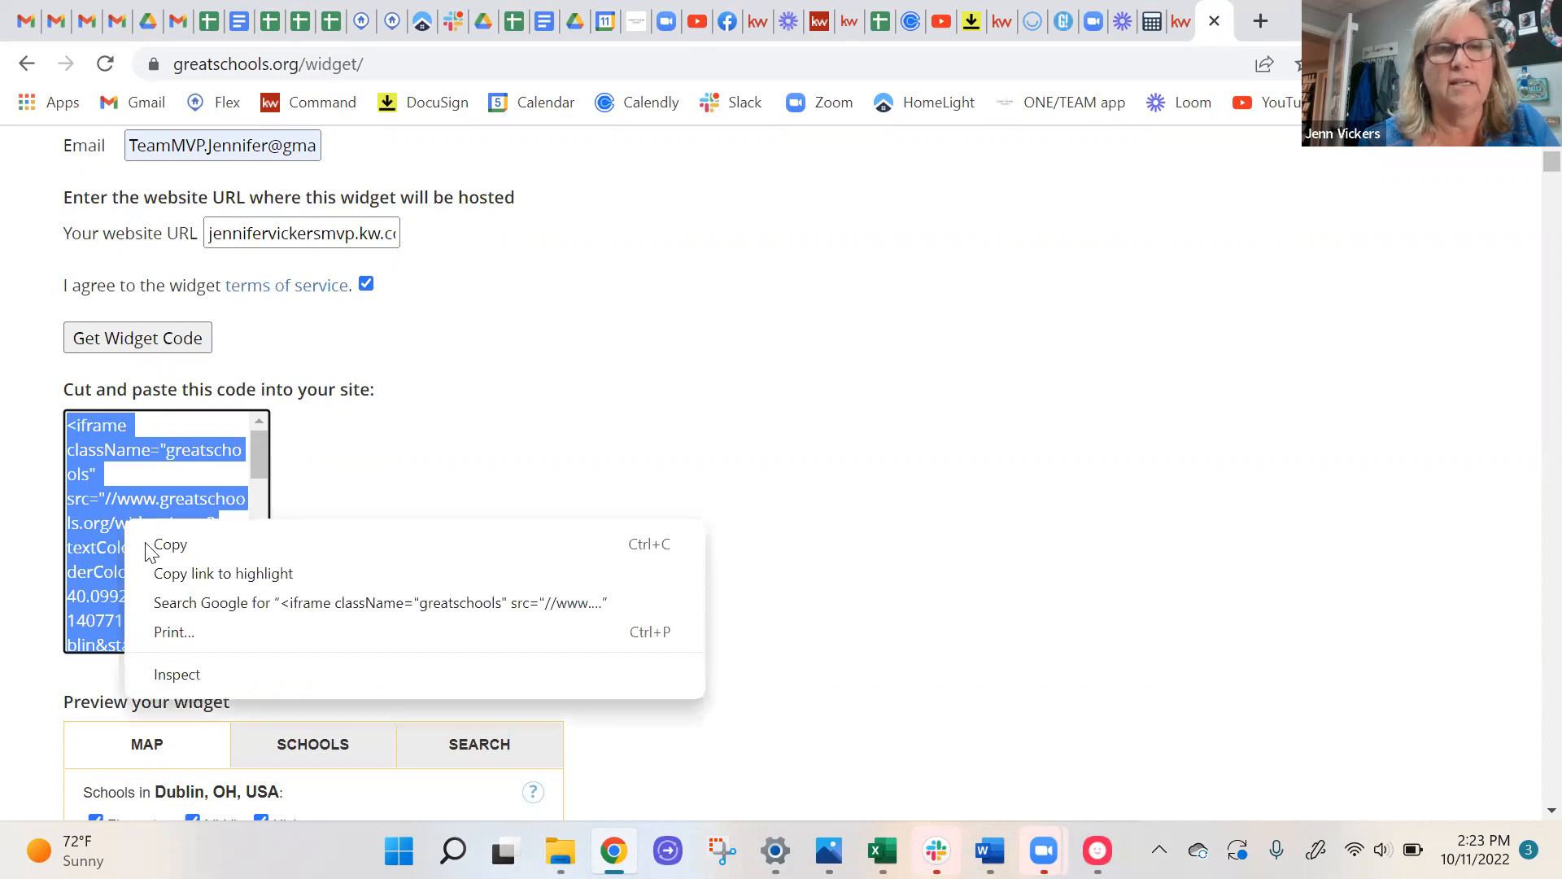
pyautogui.click(186, 552)
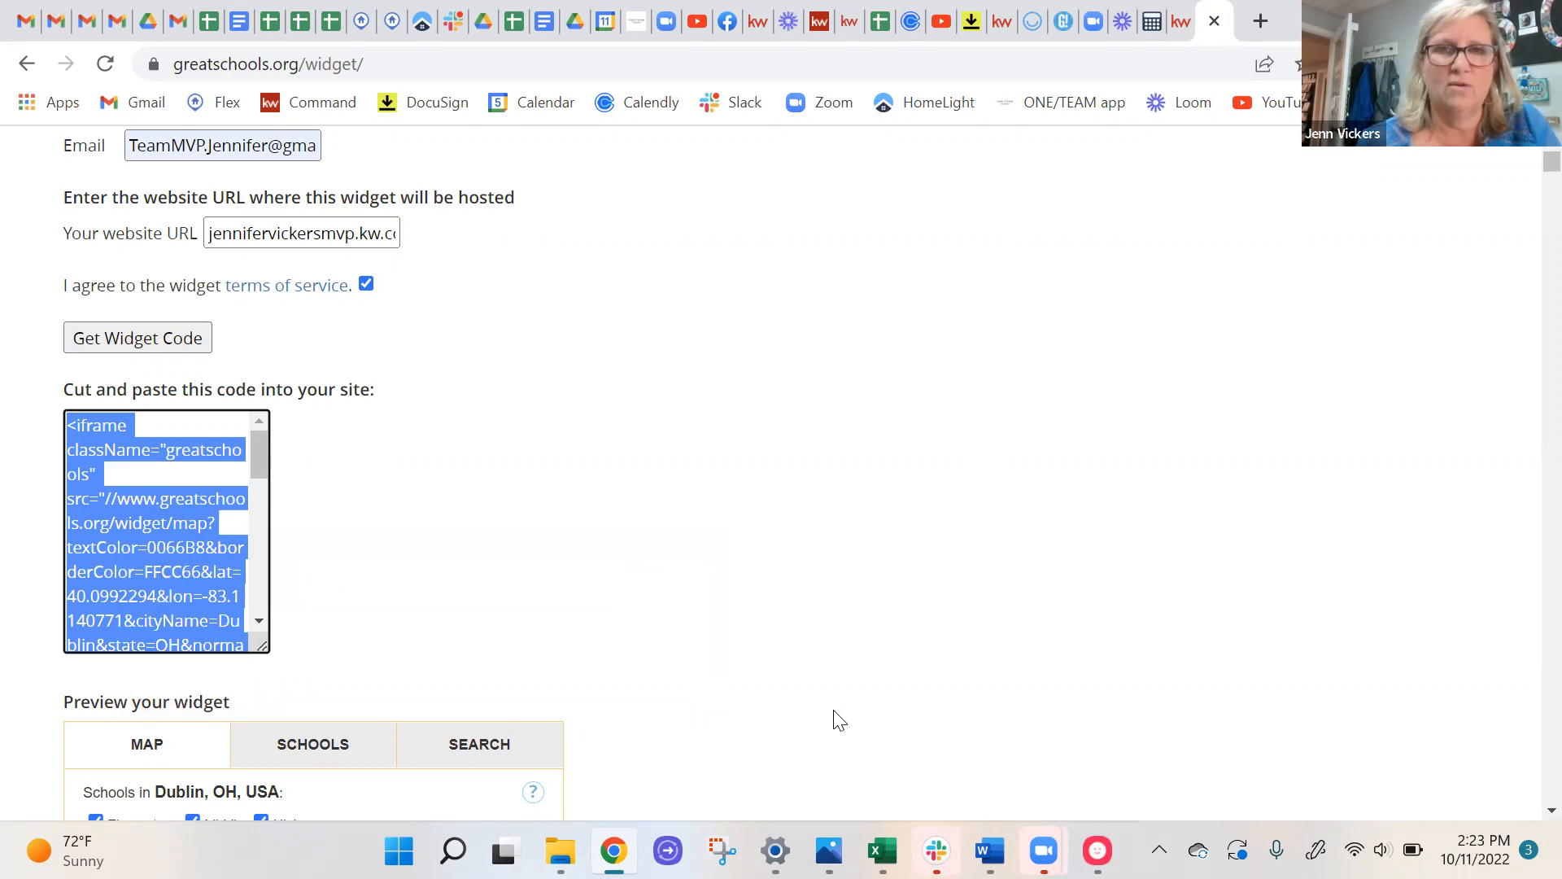
pyautogui.click(850, 687)
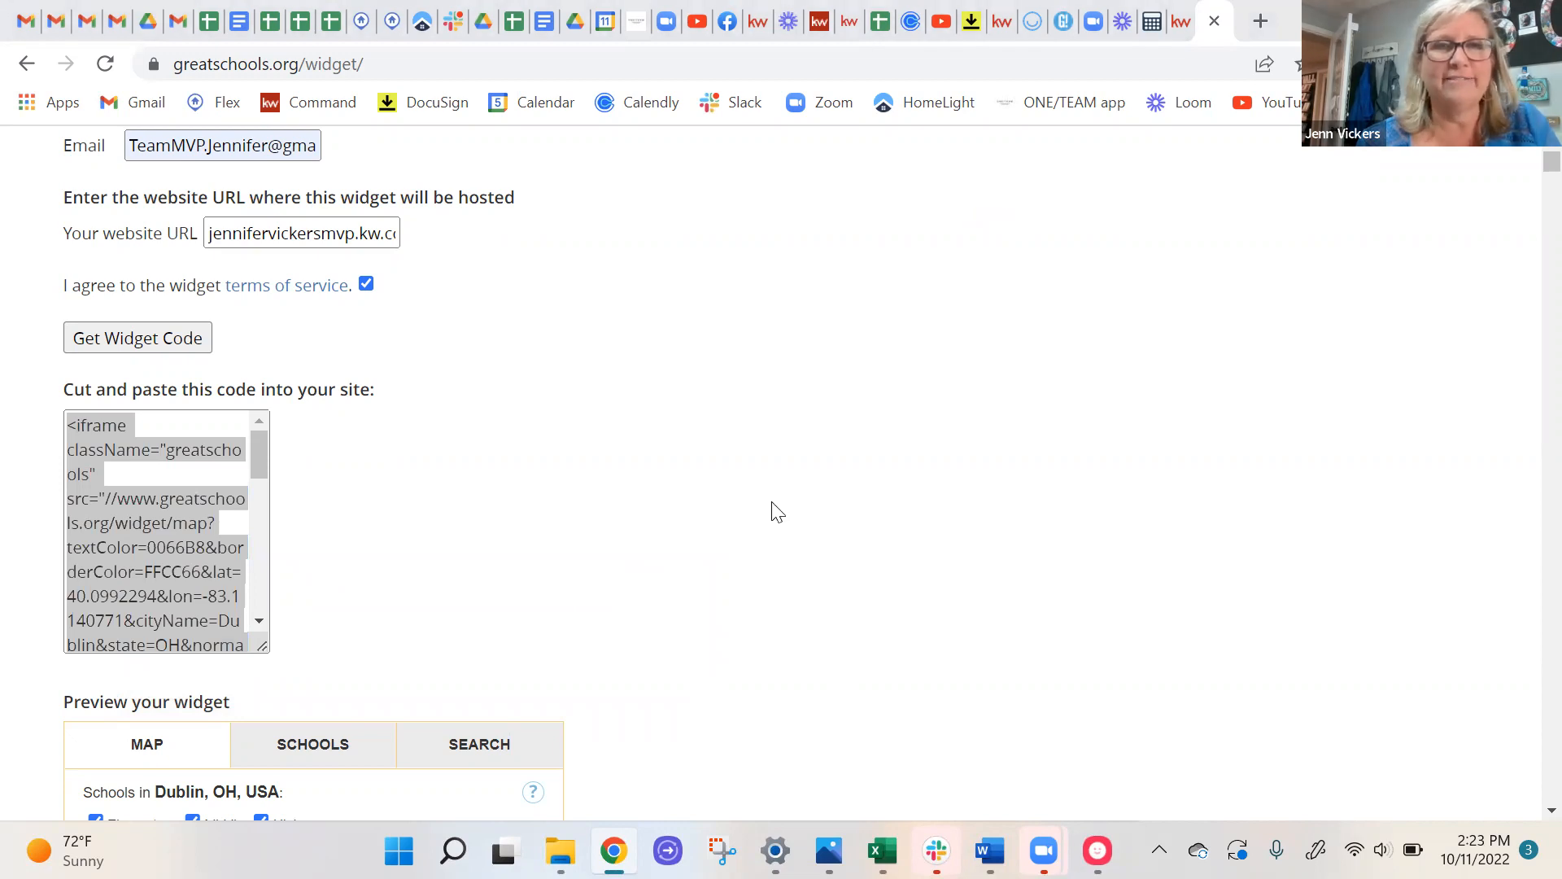
pyautogui.scroll(6, 773, 513)
pyautogui.scroll(-6, 773, 513)
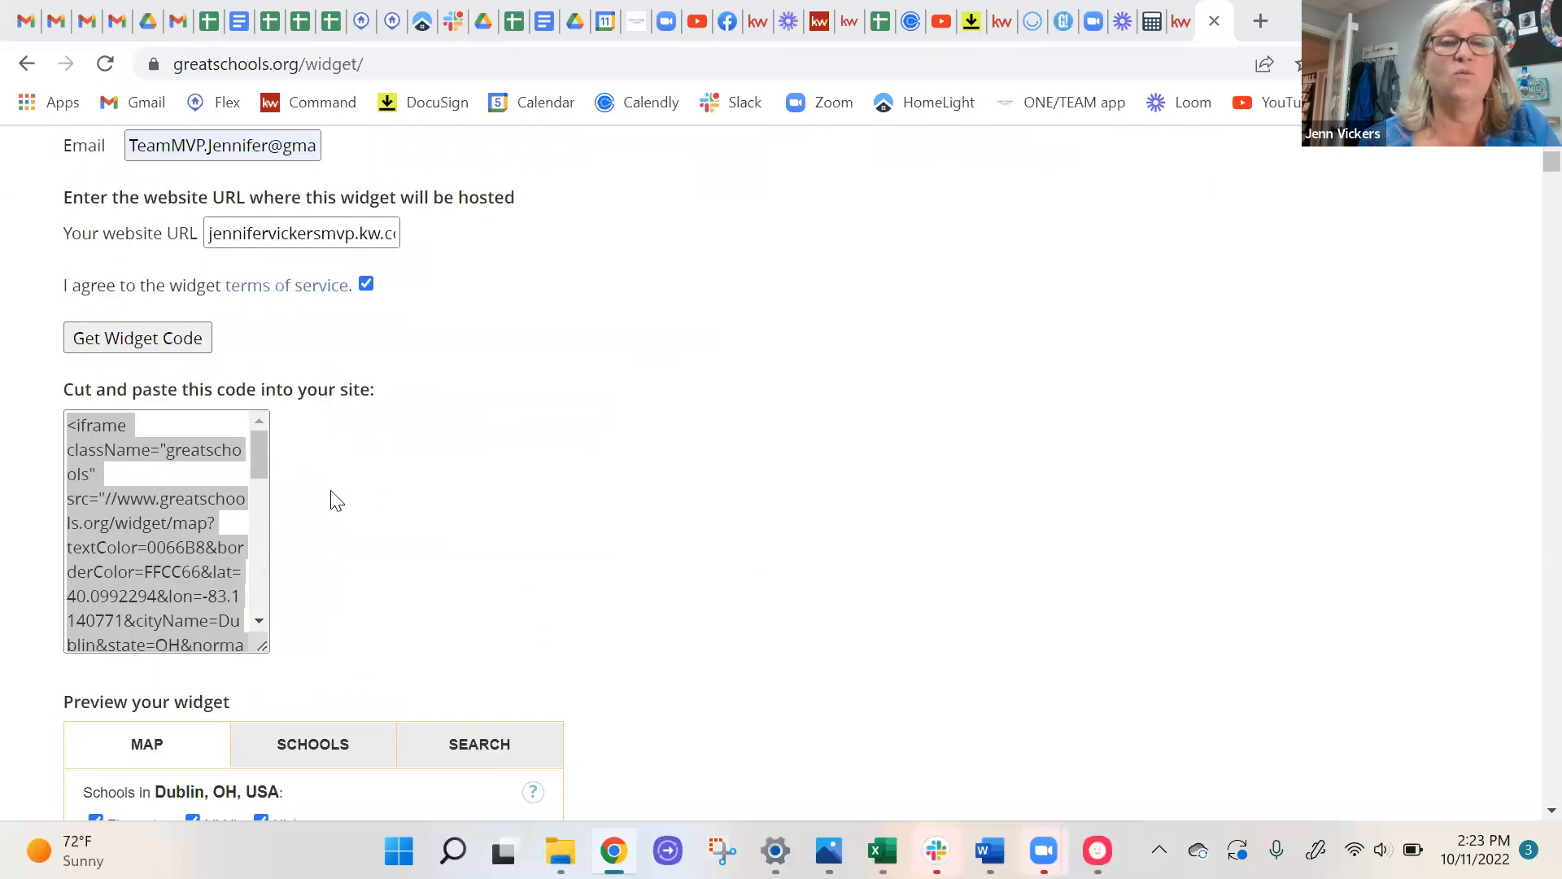
pyautogui.scroll(1, 1032, 445)
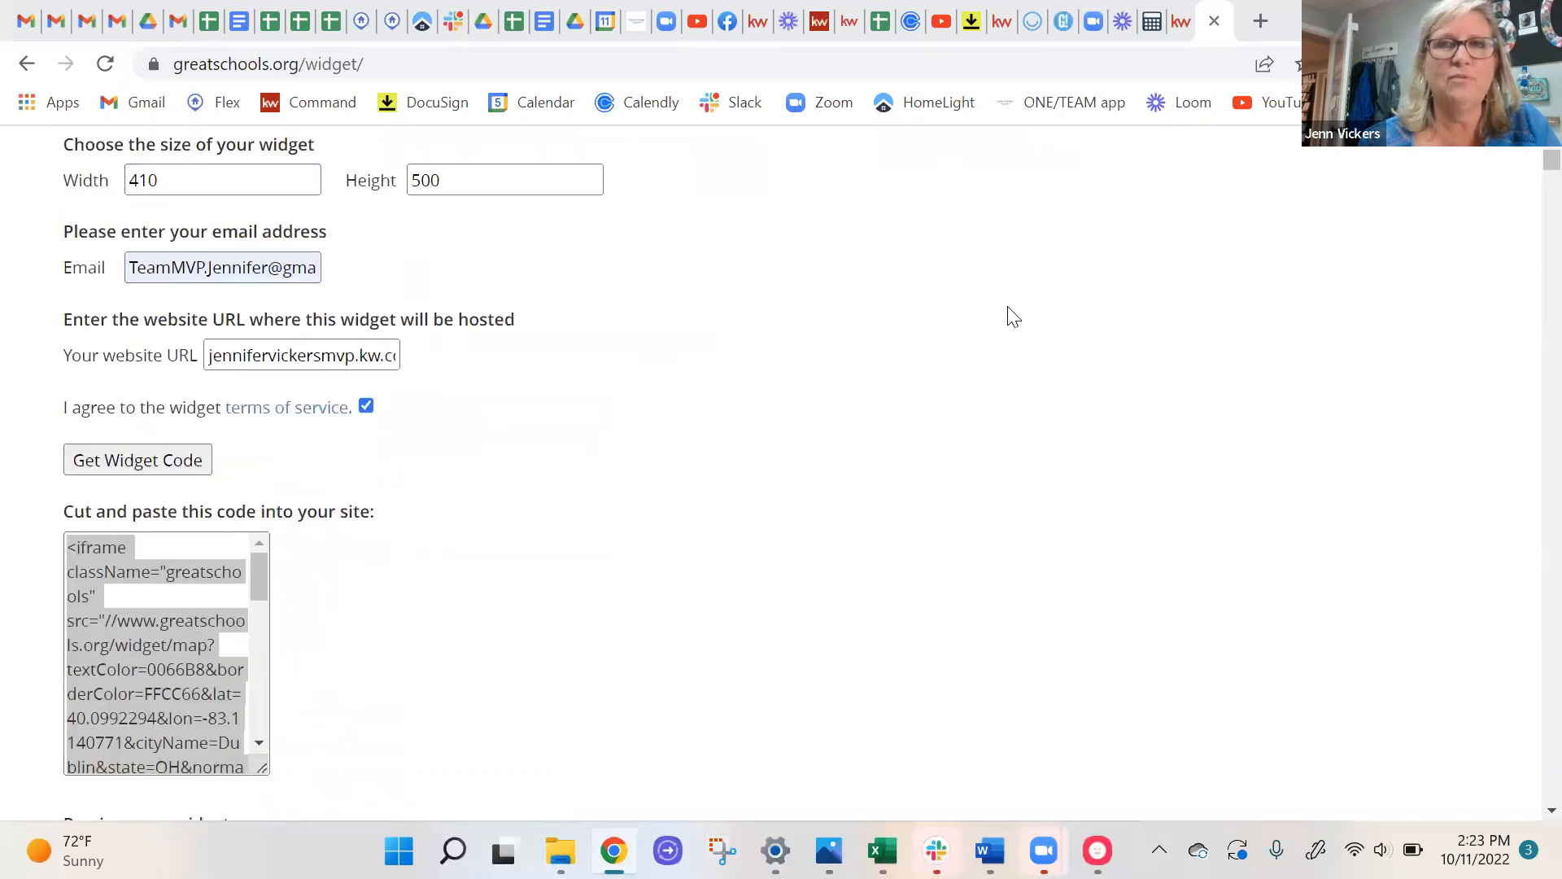
# Return to the schools5 page editor, paste the widget code into the Company Profile's Intro Text, and apply it.
pyautogui.click(849, 22)
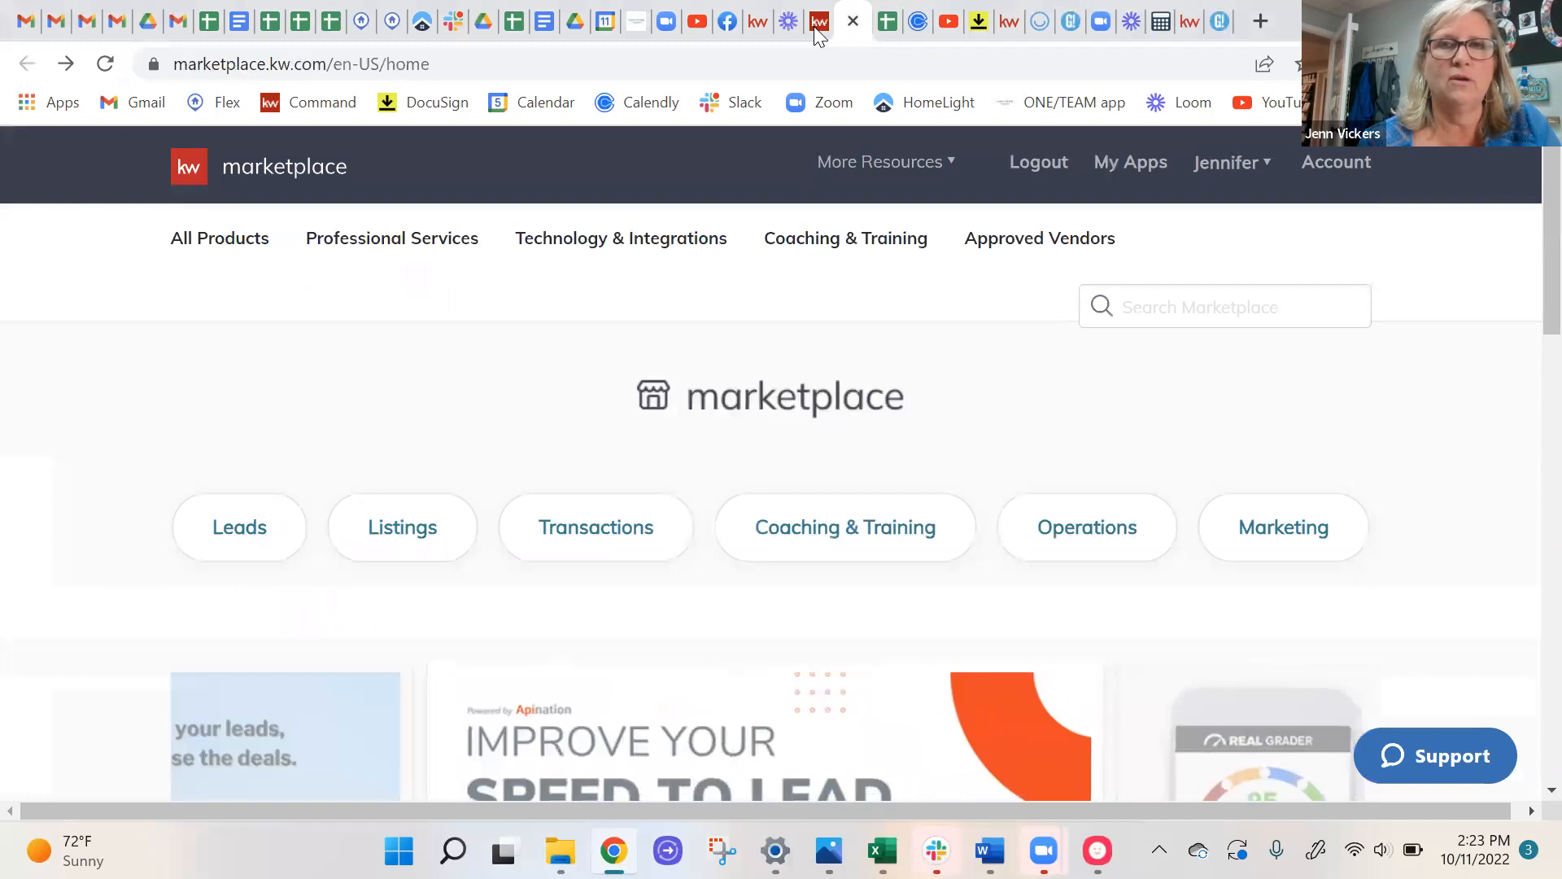
pyautogui.click(819, 21)
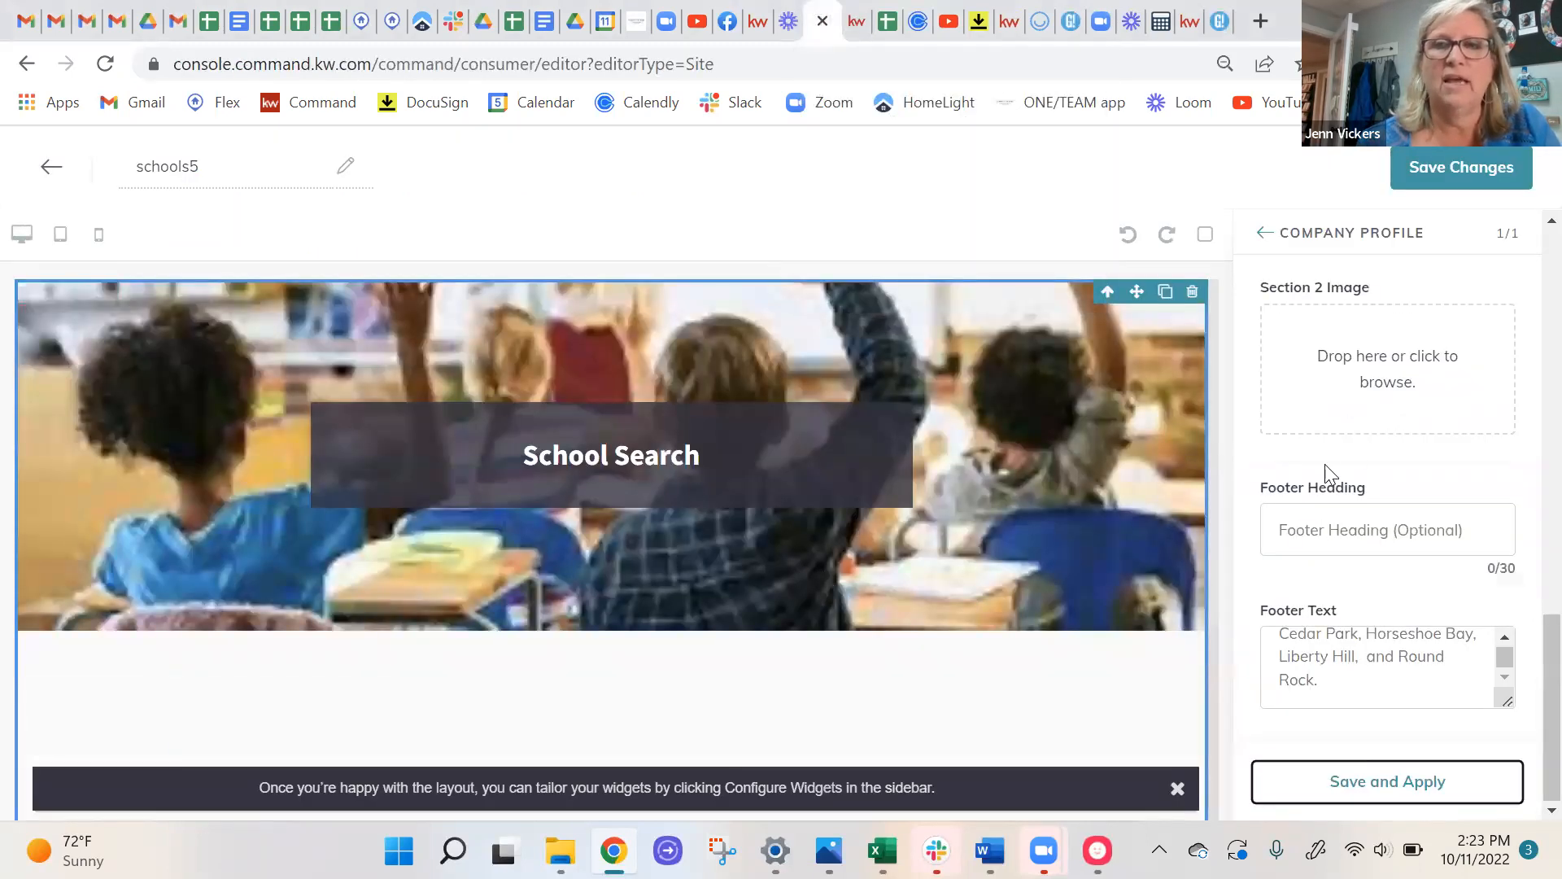
pyautogui.scroll(10, 1326, 472)
pyautogui.scroll(-1, 1301, 451)
pyautogui.scroll(1, 1271, 428)
pyautogui.click(1280, 404)
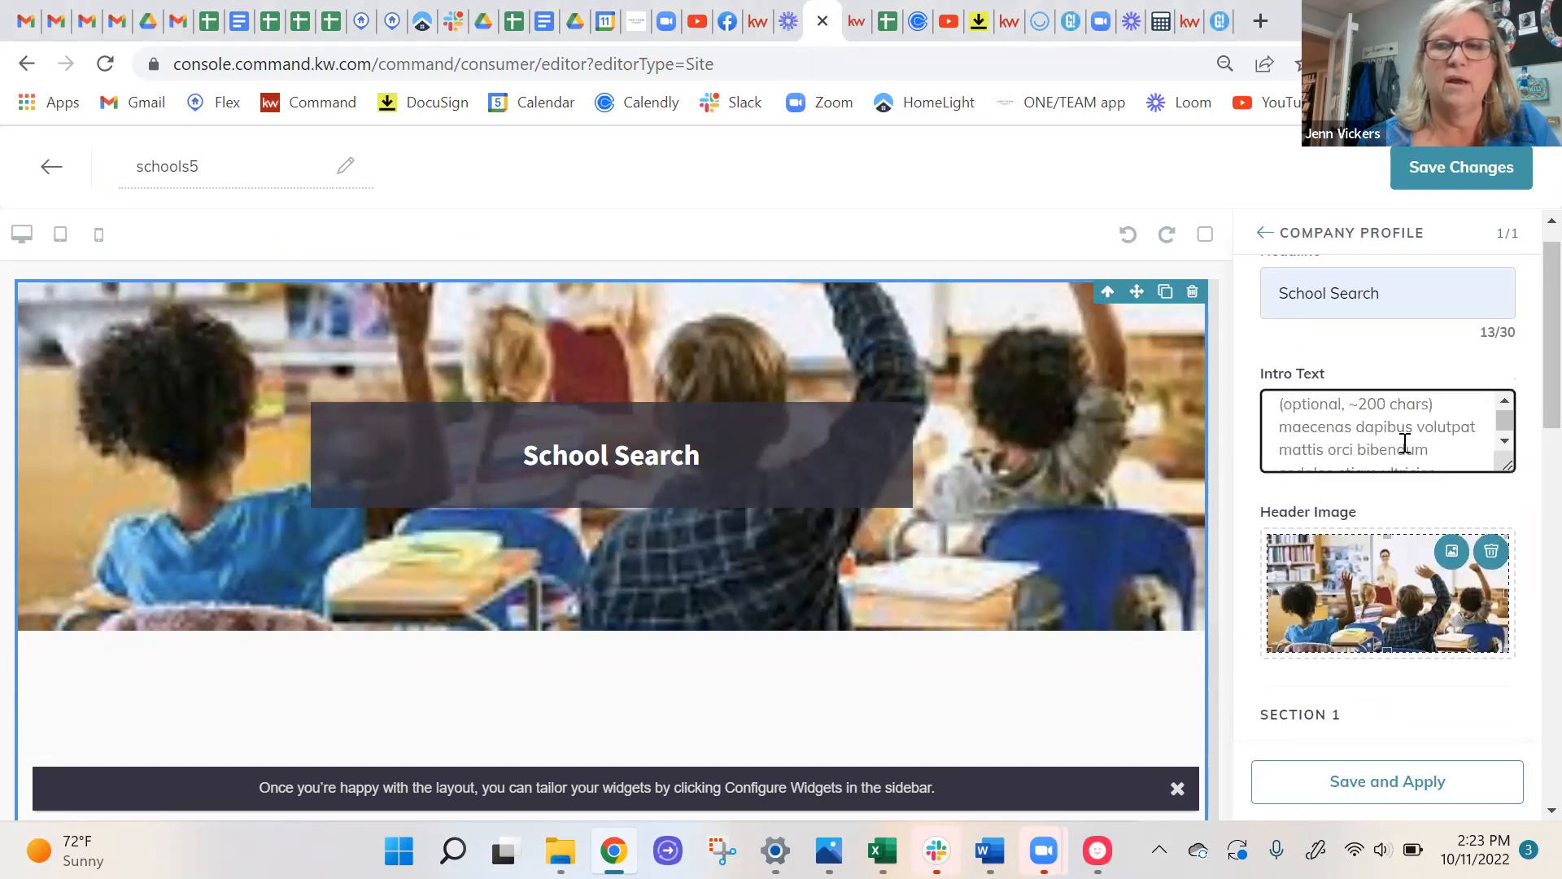
pyautogui.hotkey('ctrl', 'v')
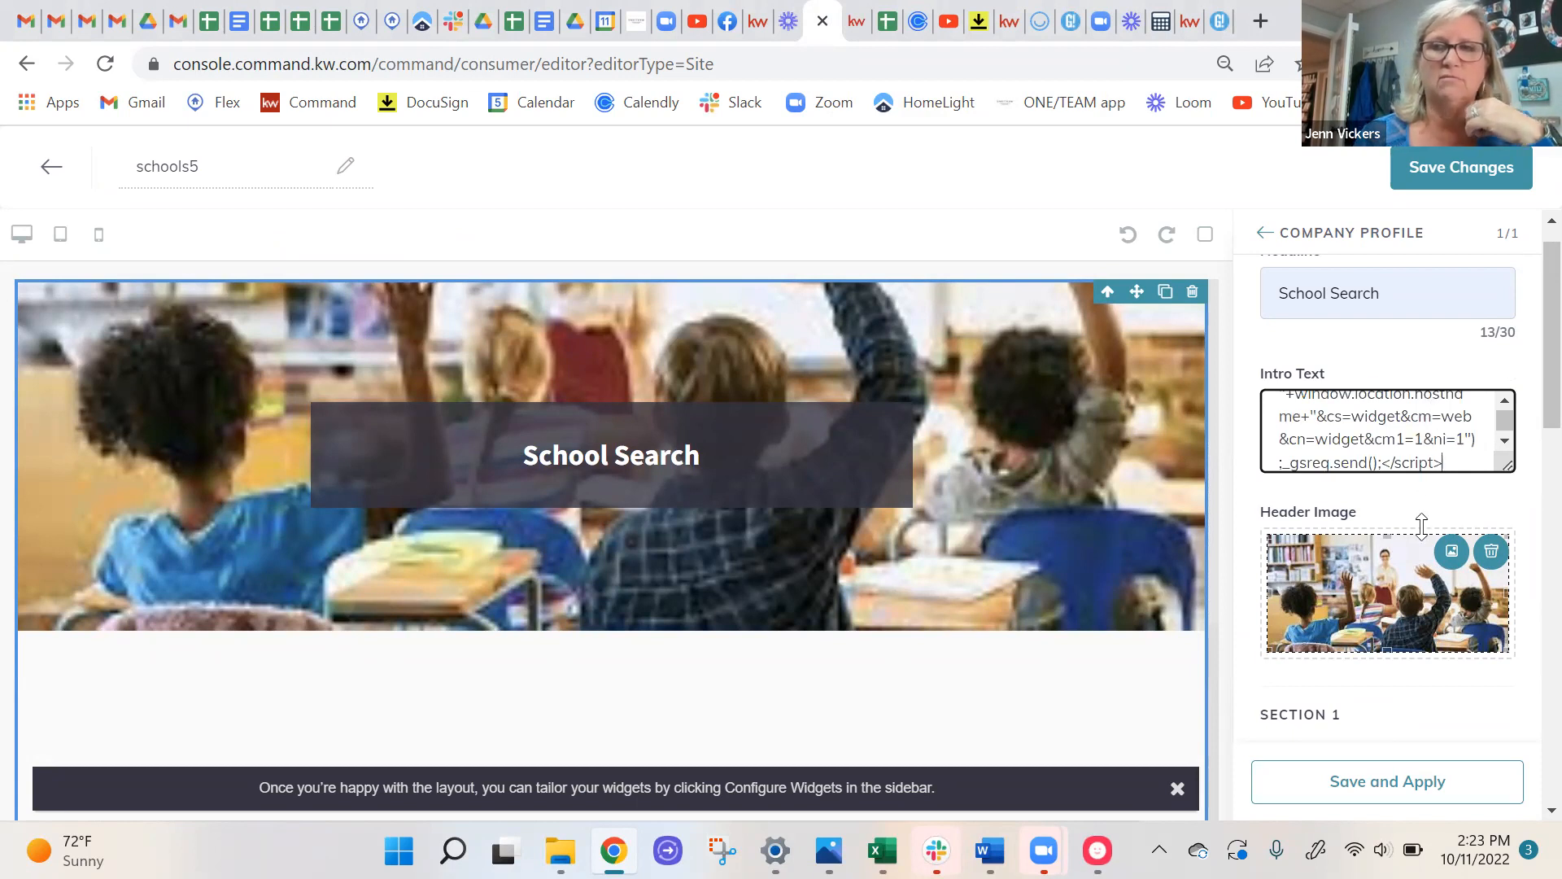
pyautogui.click(1430, 781)
# Save the schools5 page changes and continue to the site and app settings for publishing.
pyautogui.scroll(-5, 895, 658)
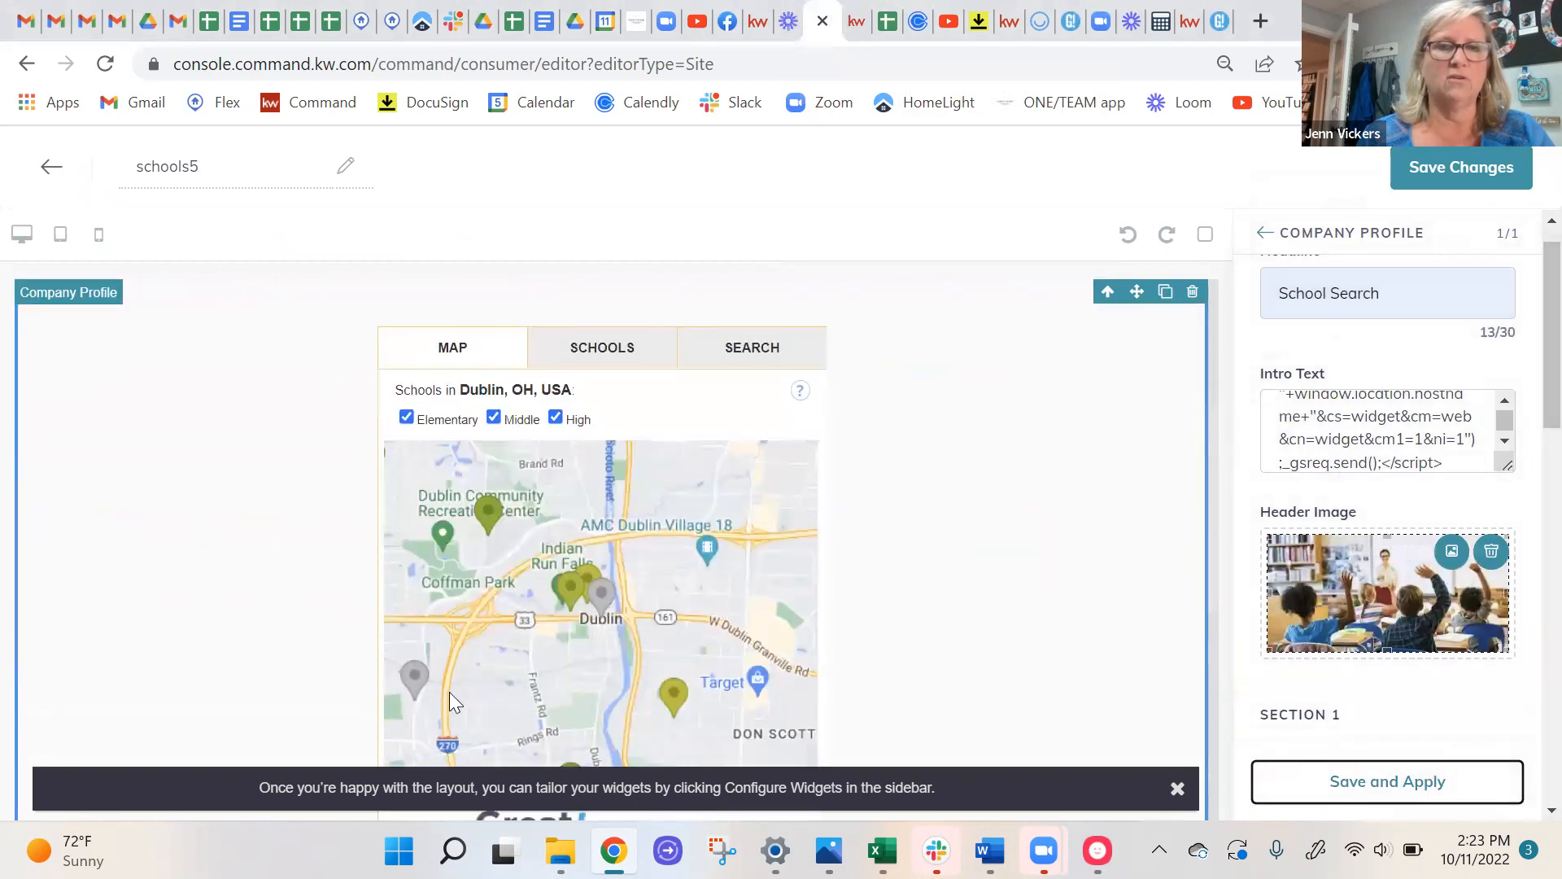
pyautogui.scroll(2, 1057, 566)
pyautogui.scroll(3, 1056, 565)
pyautogui.scroll(-10, 1057, 565)
pyautogui.scroll(10, 1056, 566)
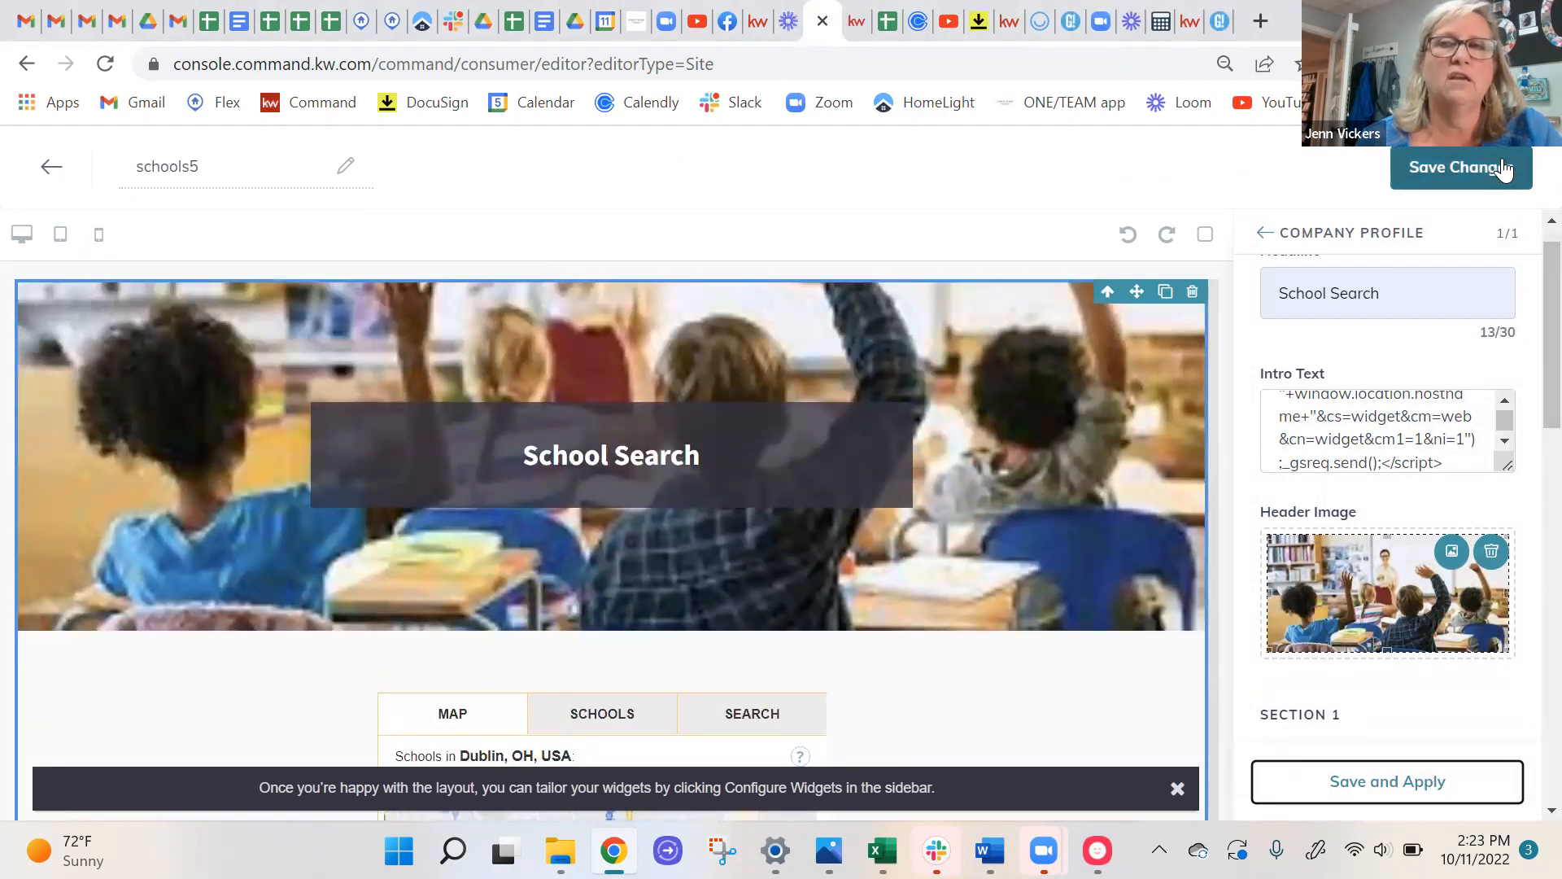
pyautogui.click(1441, 174)
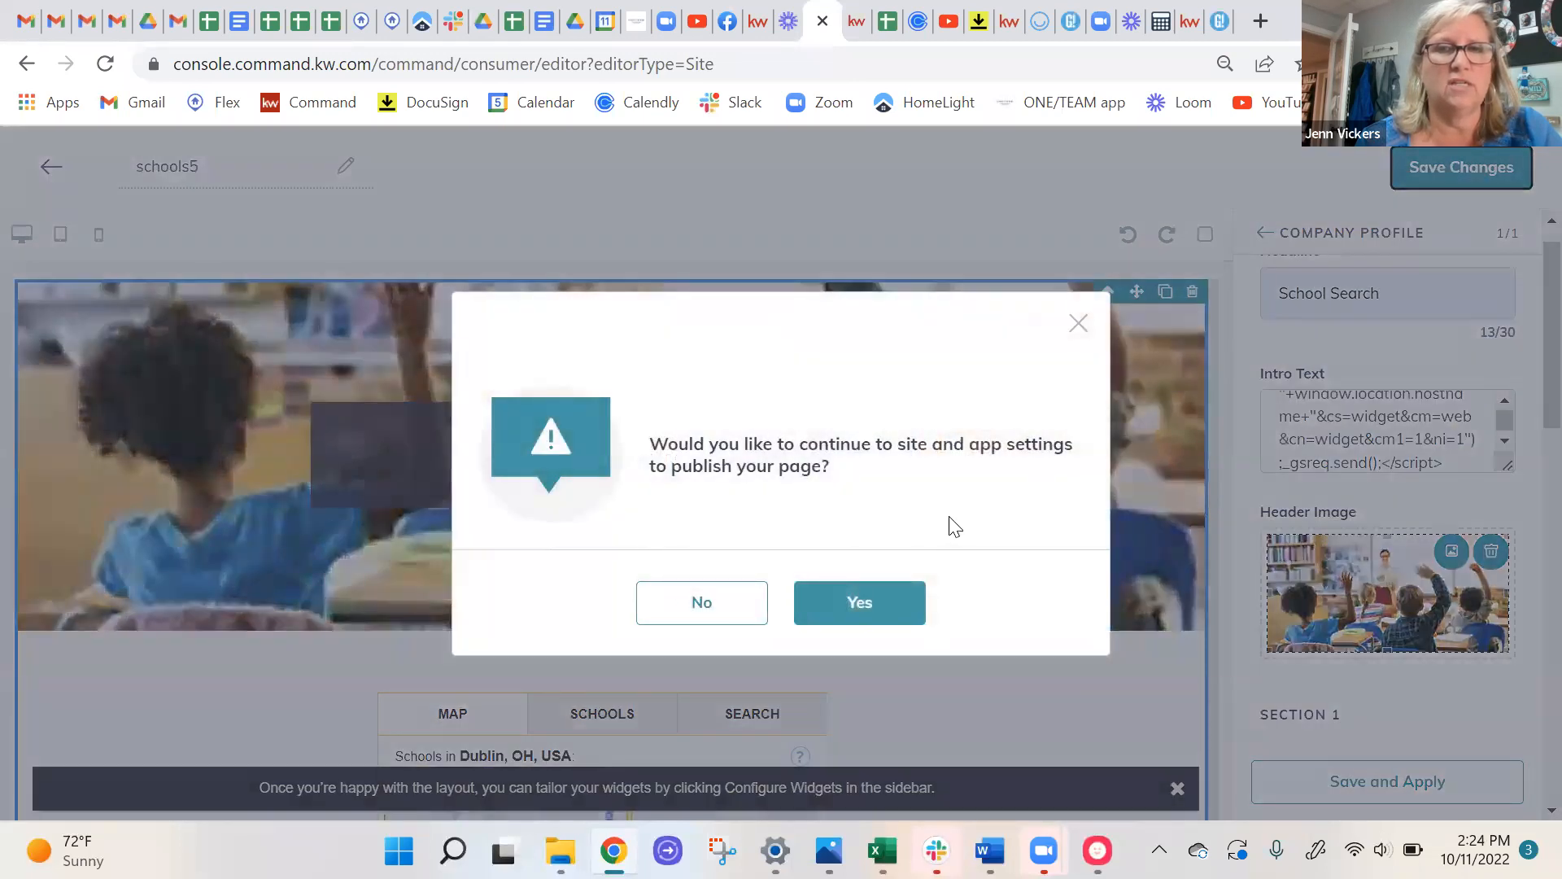
pyautogui.click(863, 613)
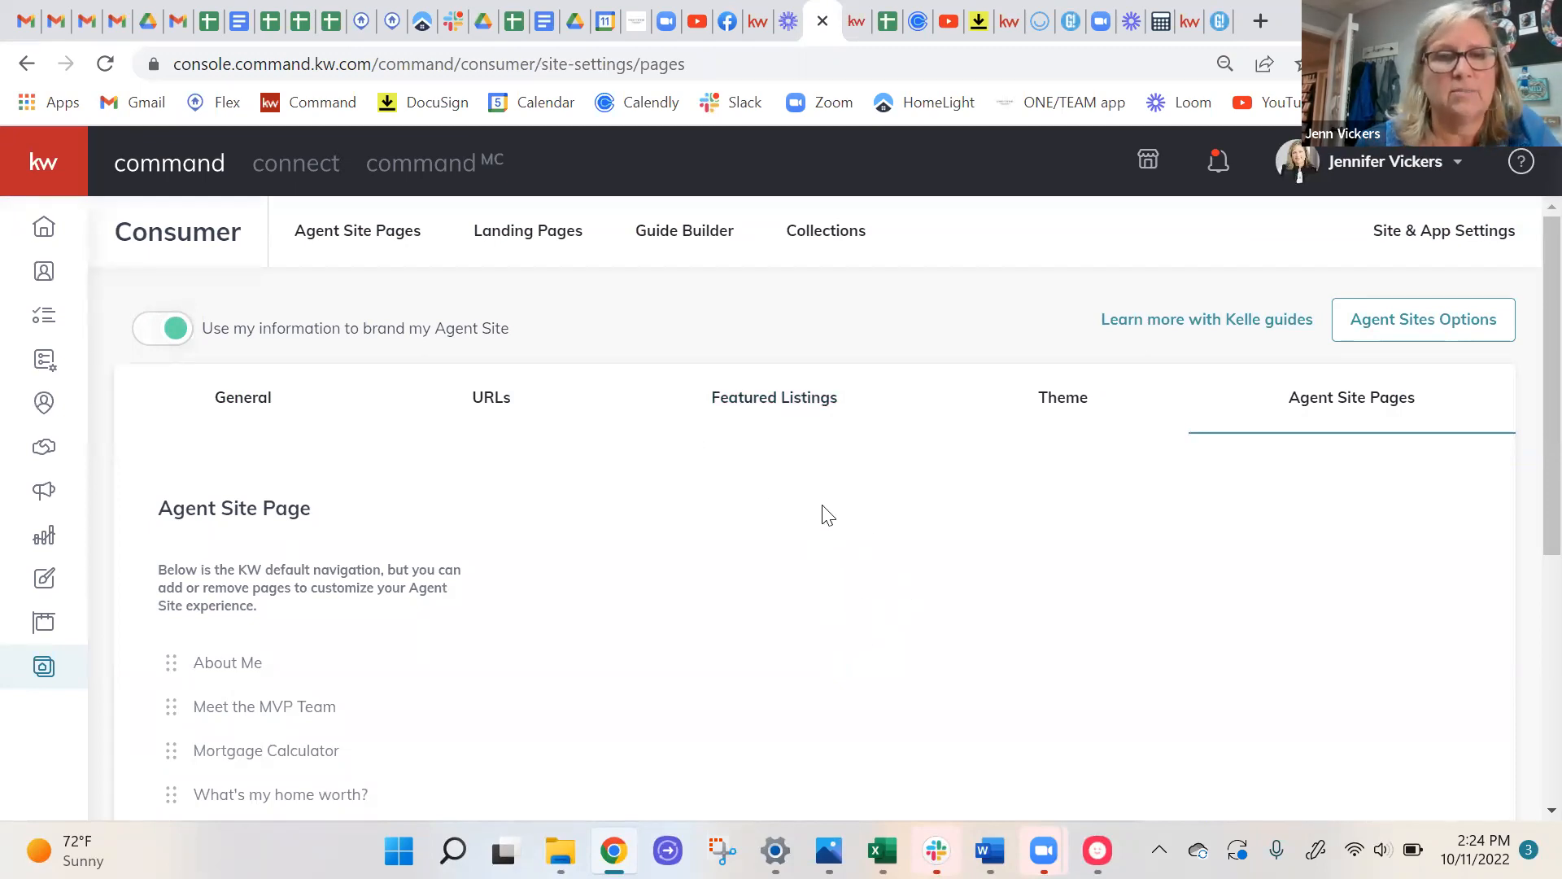
# Add a new agent site page that uses the schools5 site.
pyautogui.scroll(-5, 822, 515)
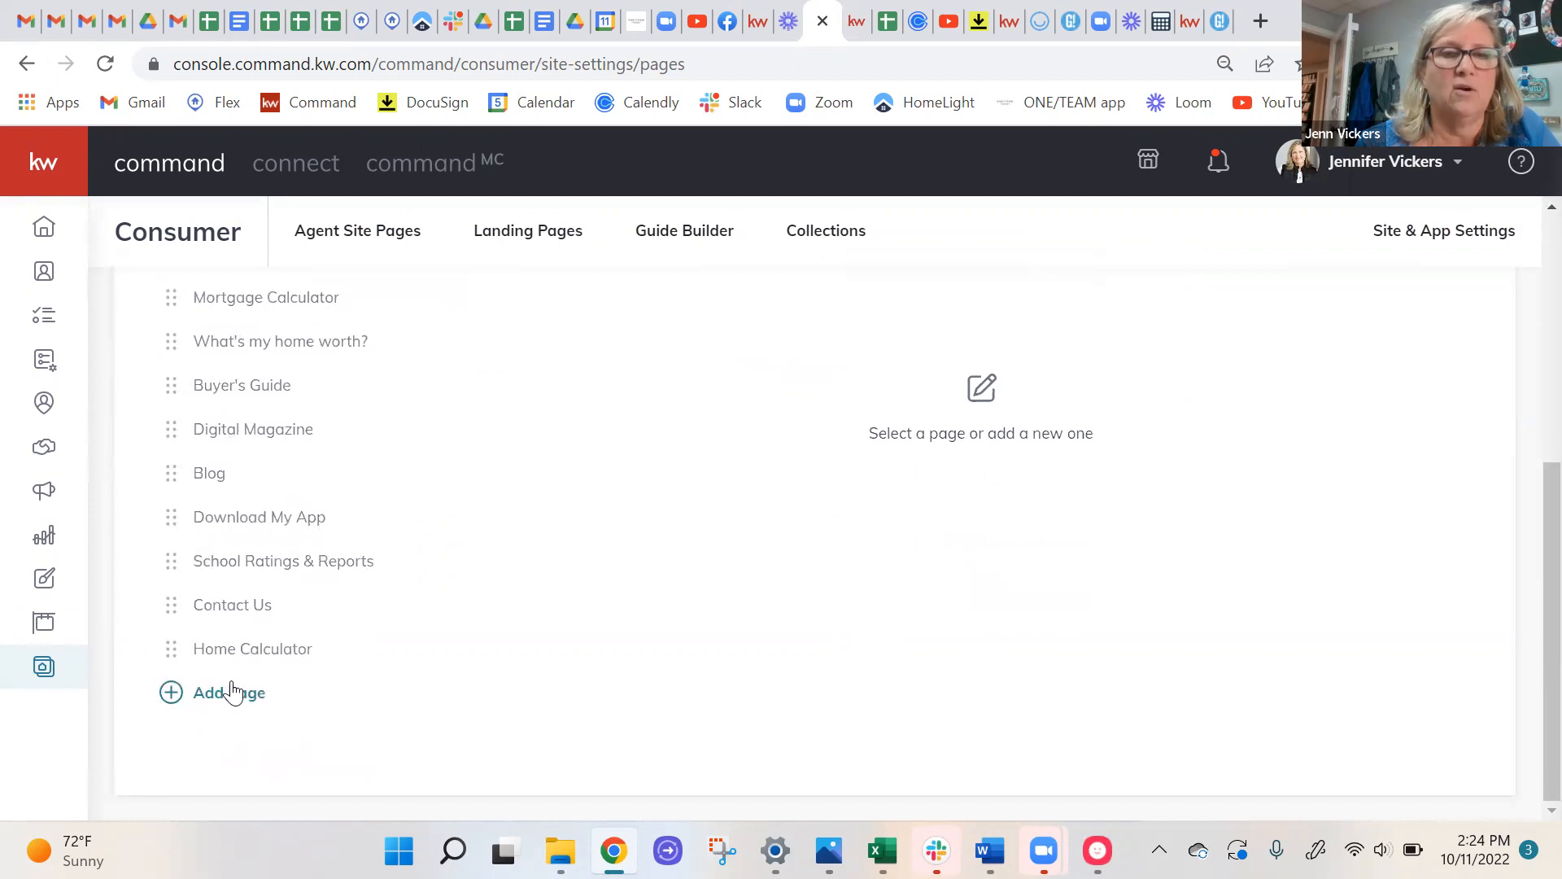
pyautogui.click(232, 696)
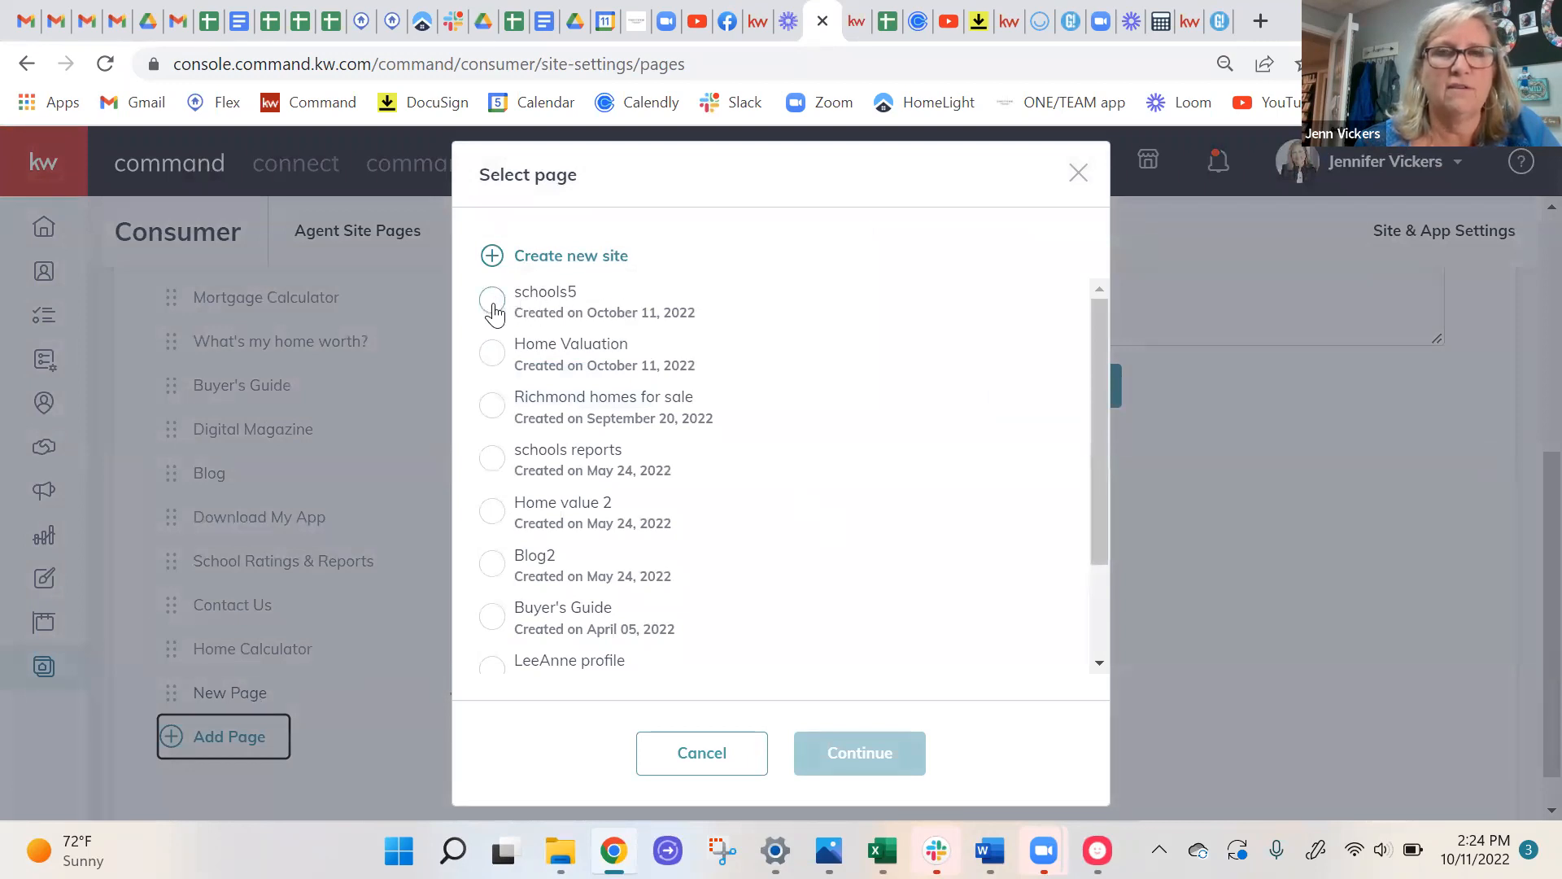
pyautogui.click(494, 310)
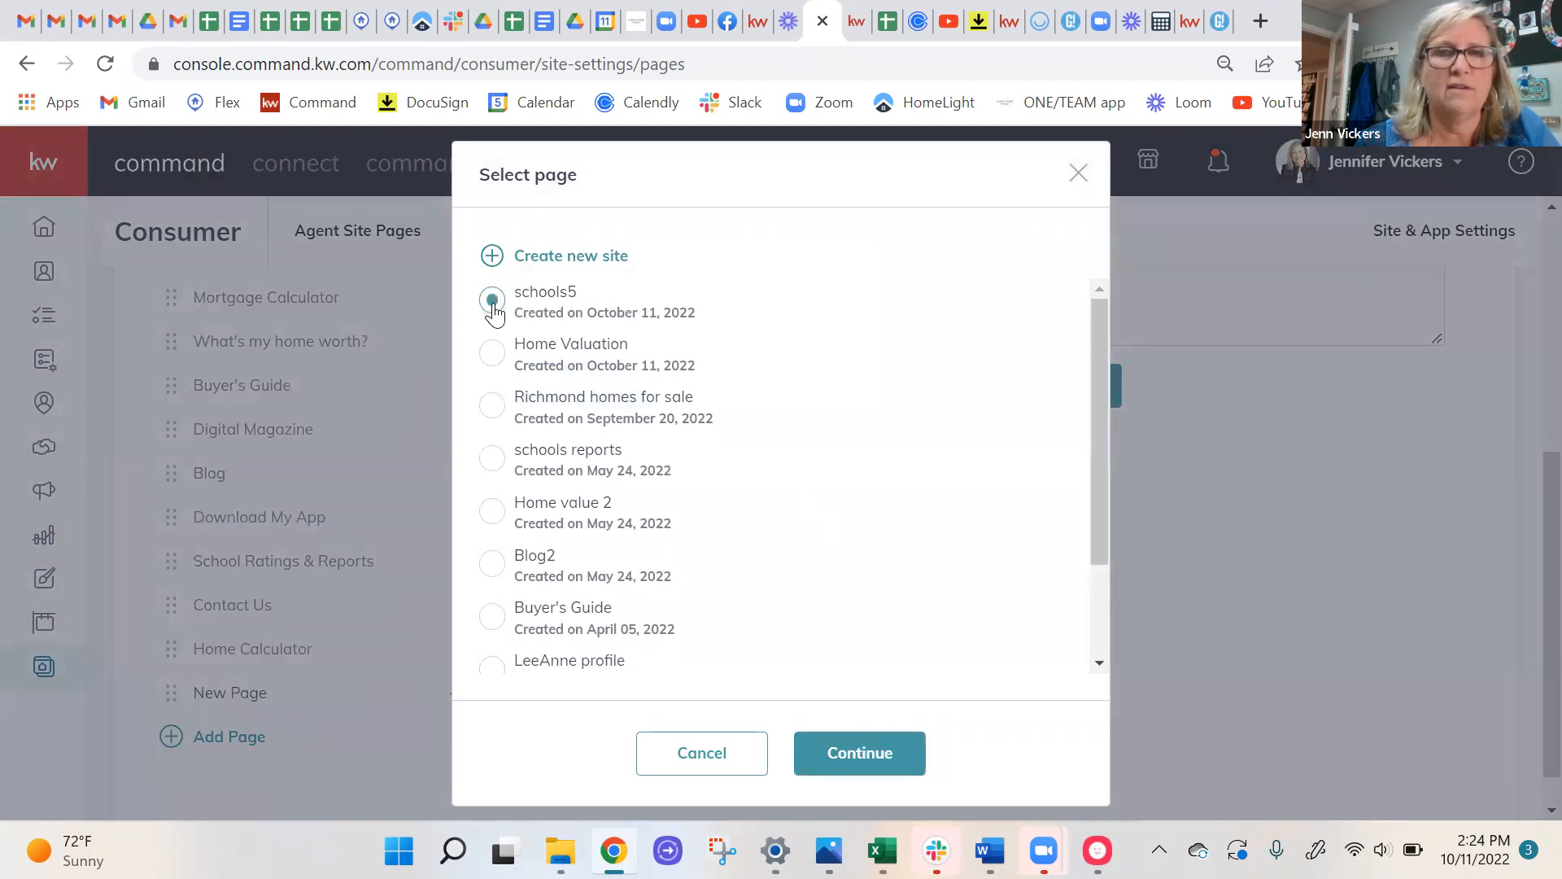
pyautogui.click(876, 755)
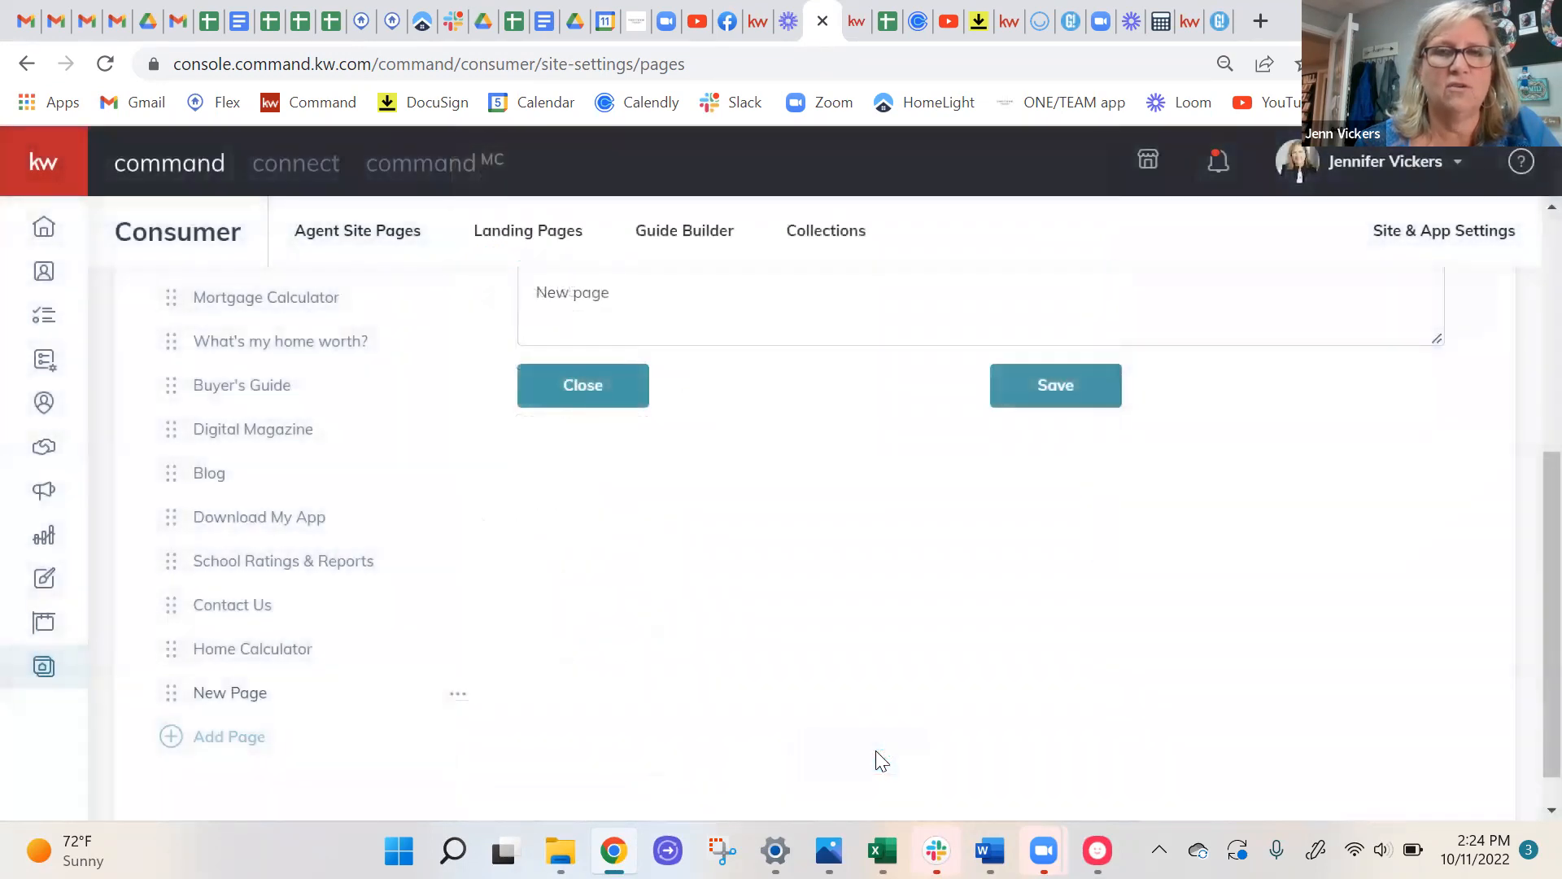
# Set the new page's title to "Dublin Schools".
pyautogui.scroll(4, 735, 553)
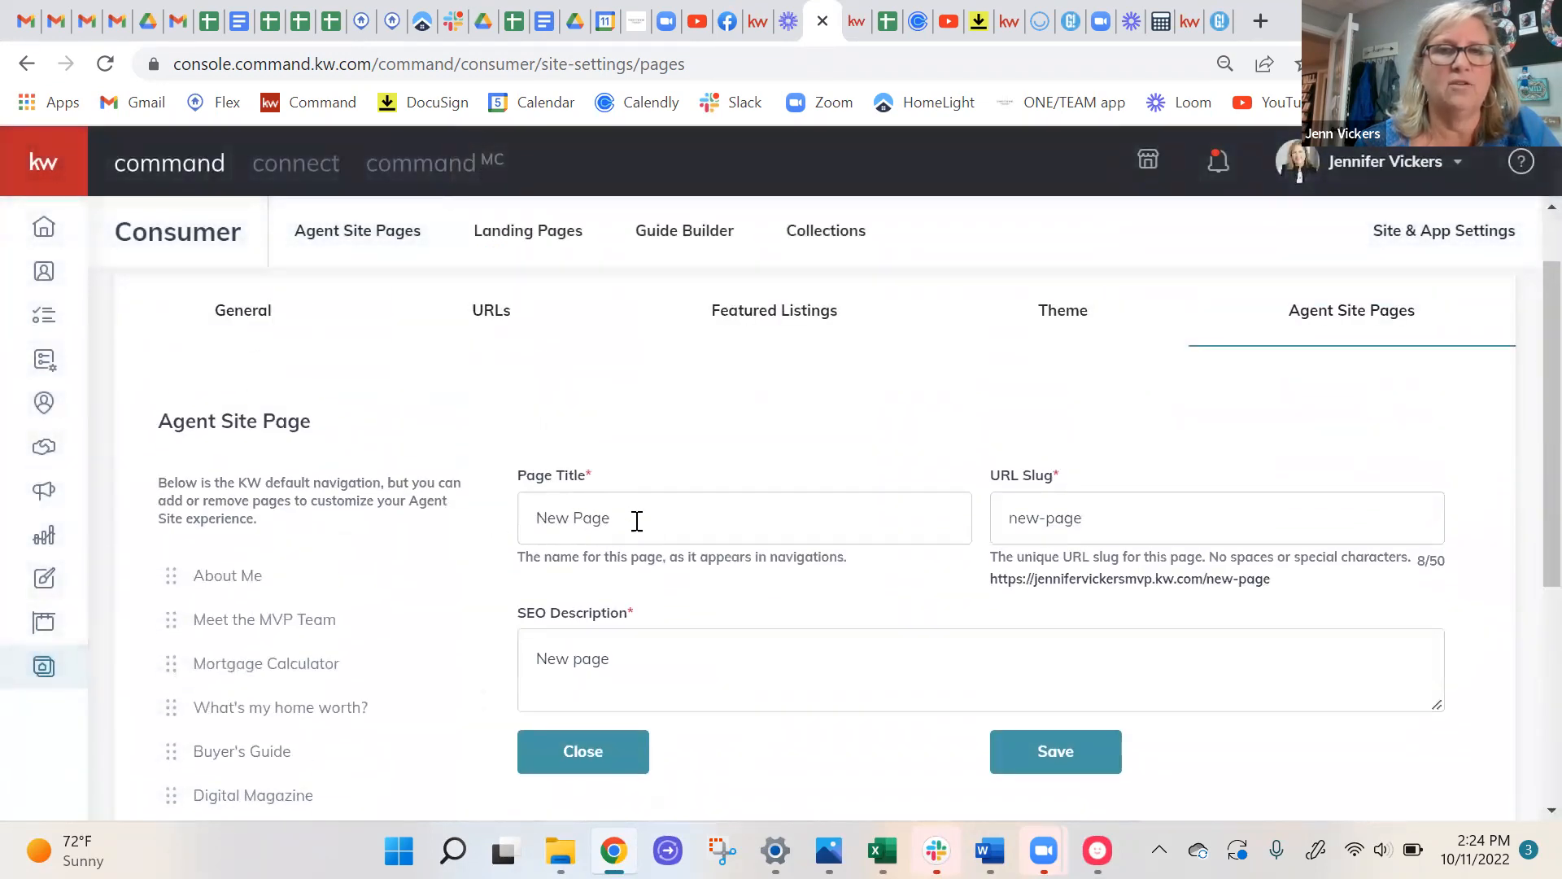
pyautogui.moveTo(635, 517); pyautogui.dragTo(500, 547)
pyautogui.write('D')
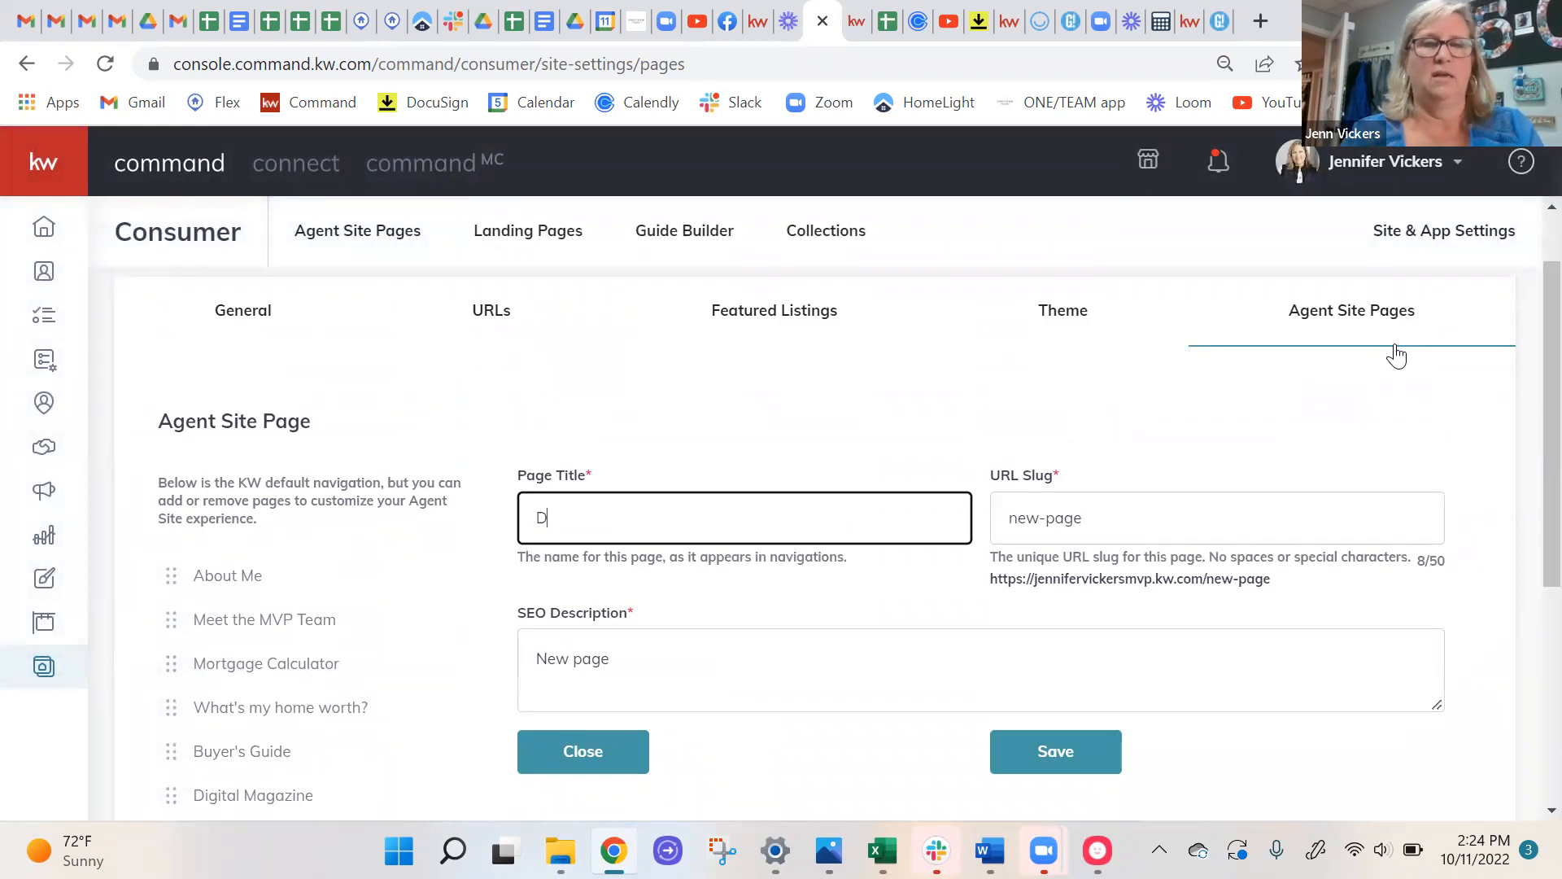
pyautogui.write('ublin Sc')
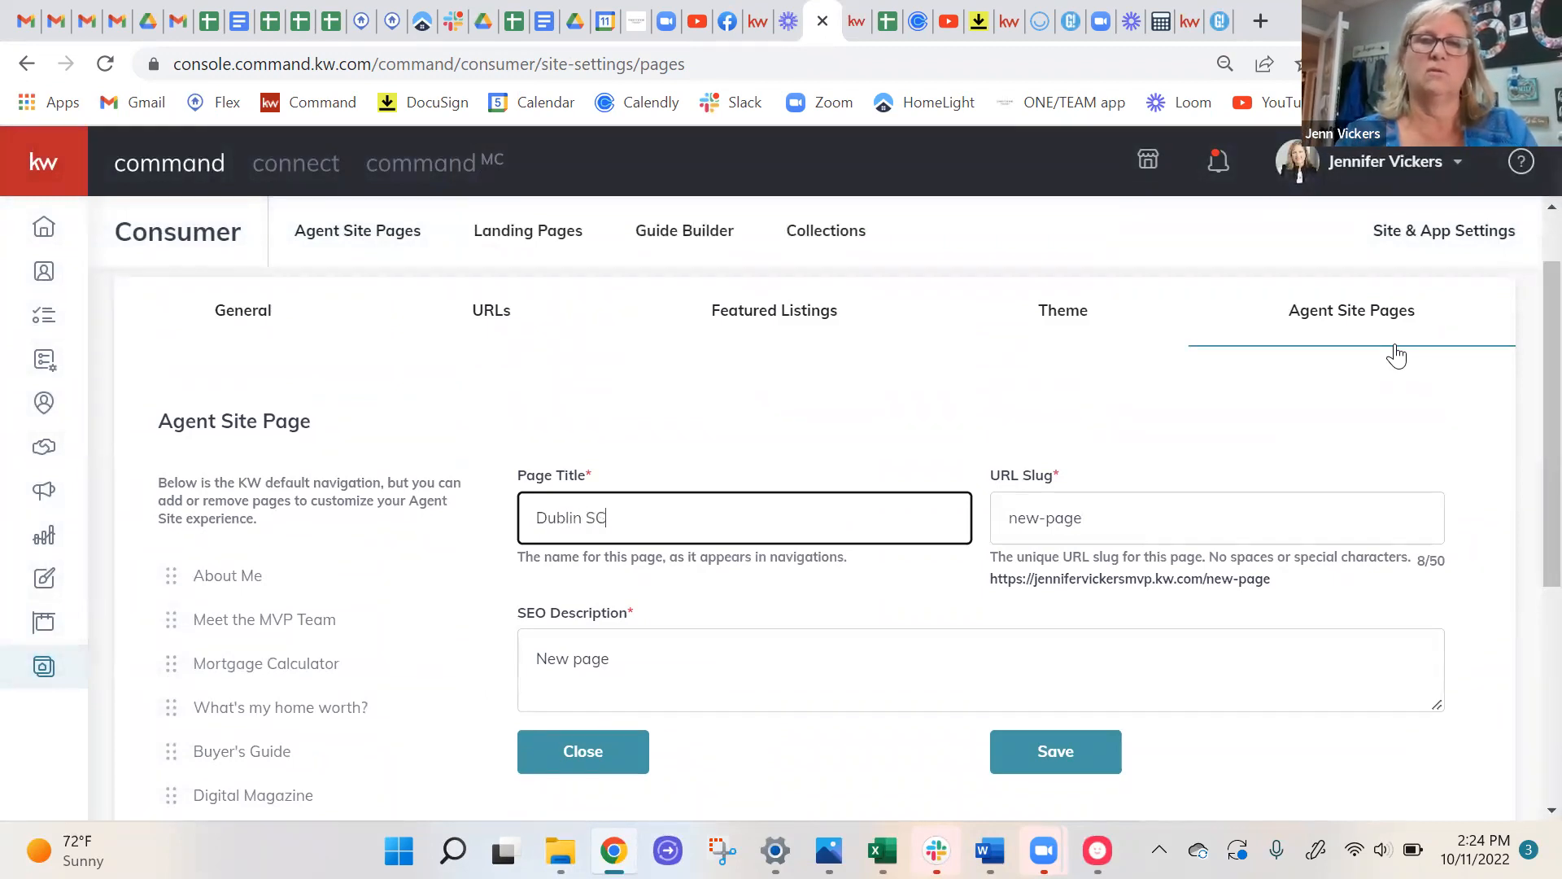
pyautogui.write('hools')
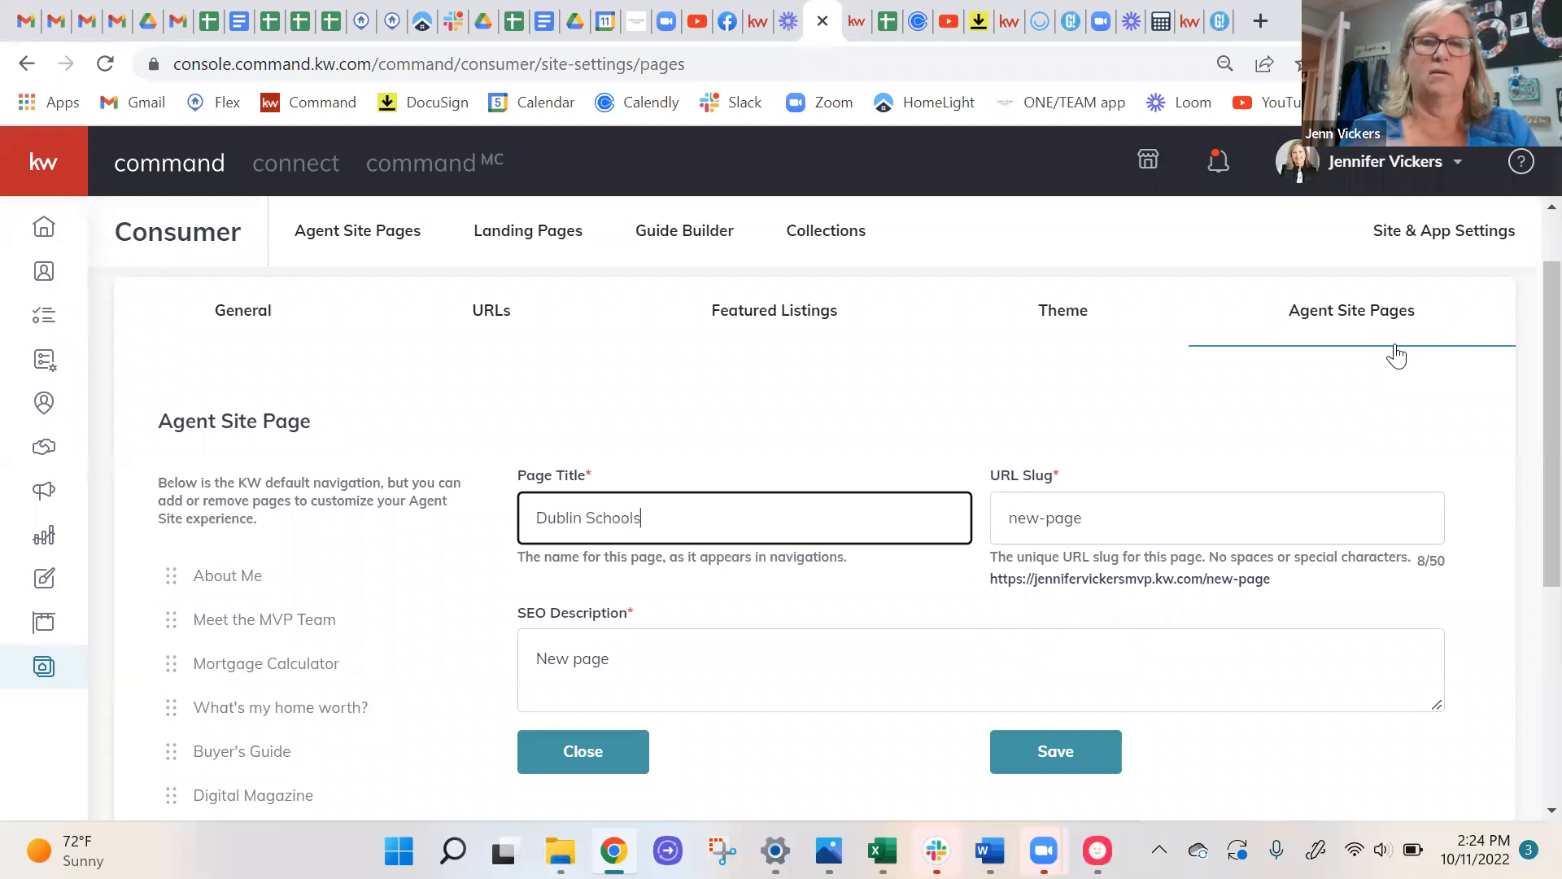
# Set the new page's URL slug to "Dublin-schools".
pyautogui.tripleClick(1064, 517)
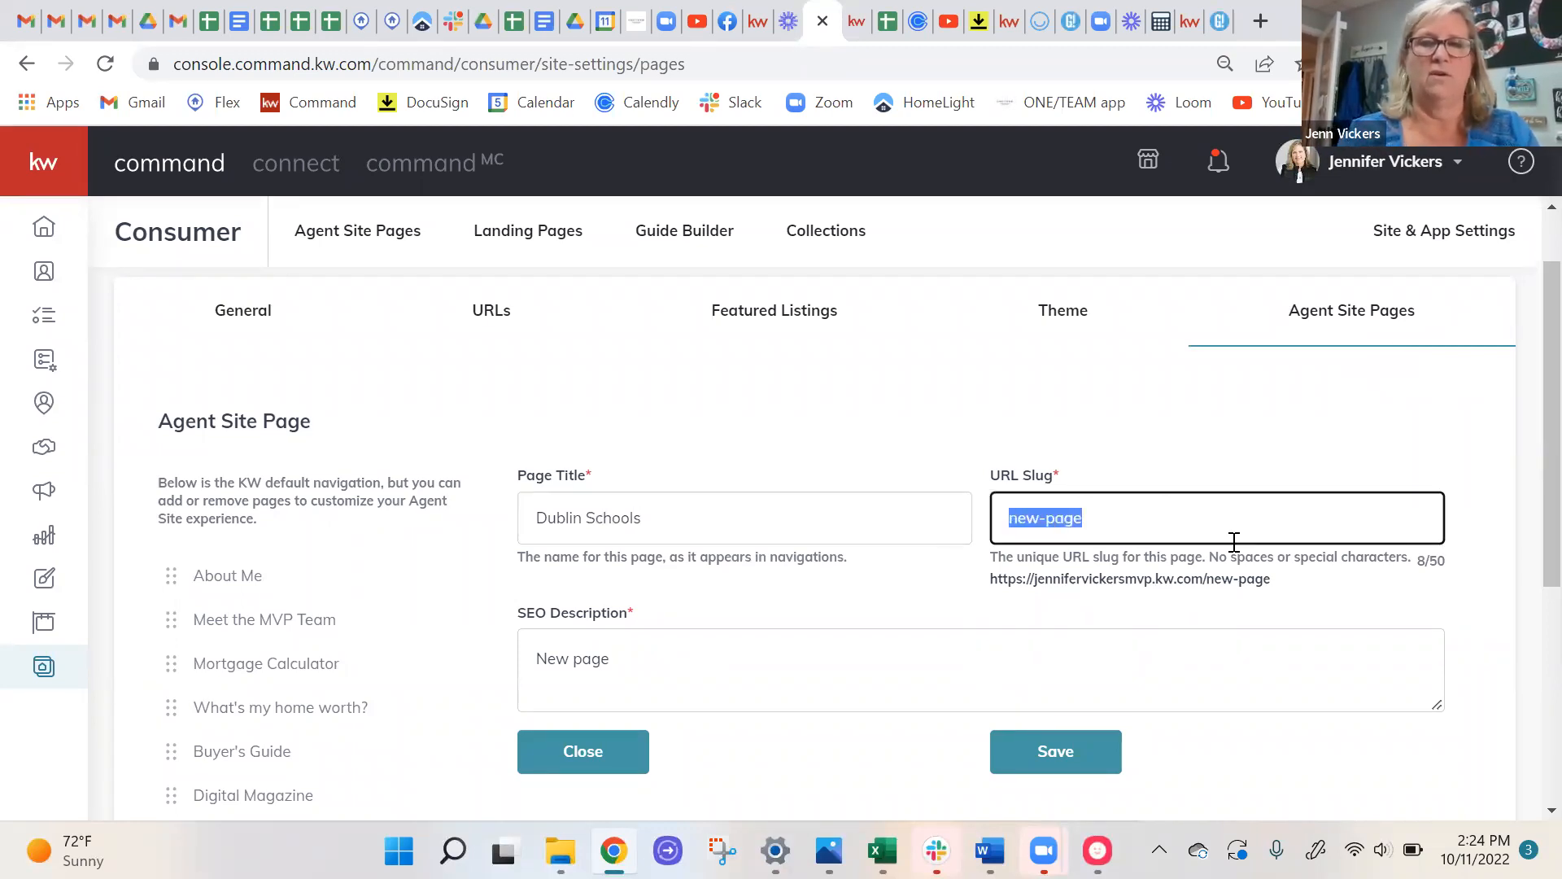
pyautogui.write('Dublin')
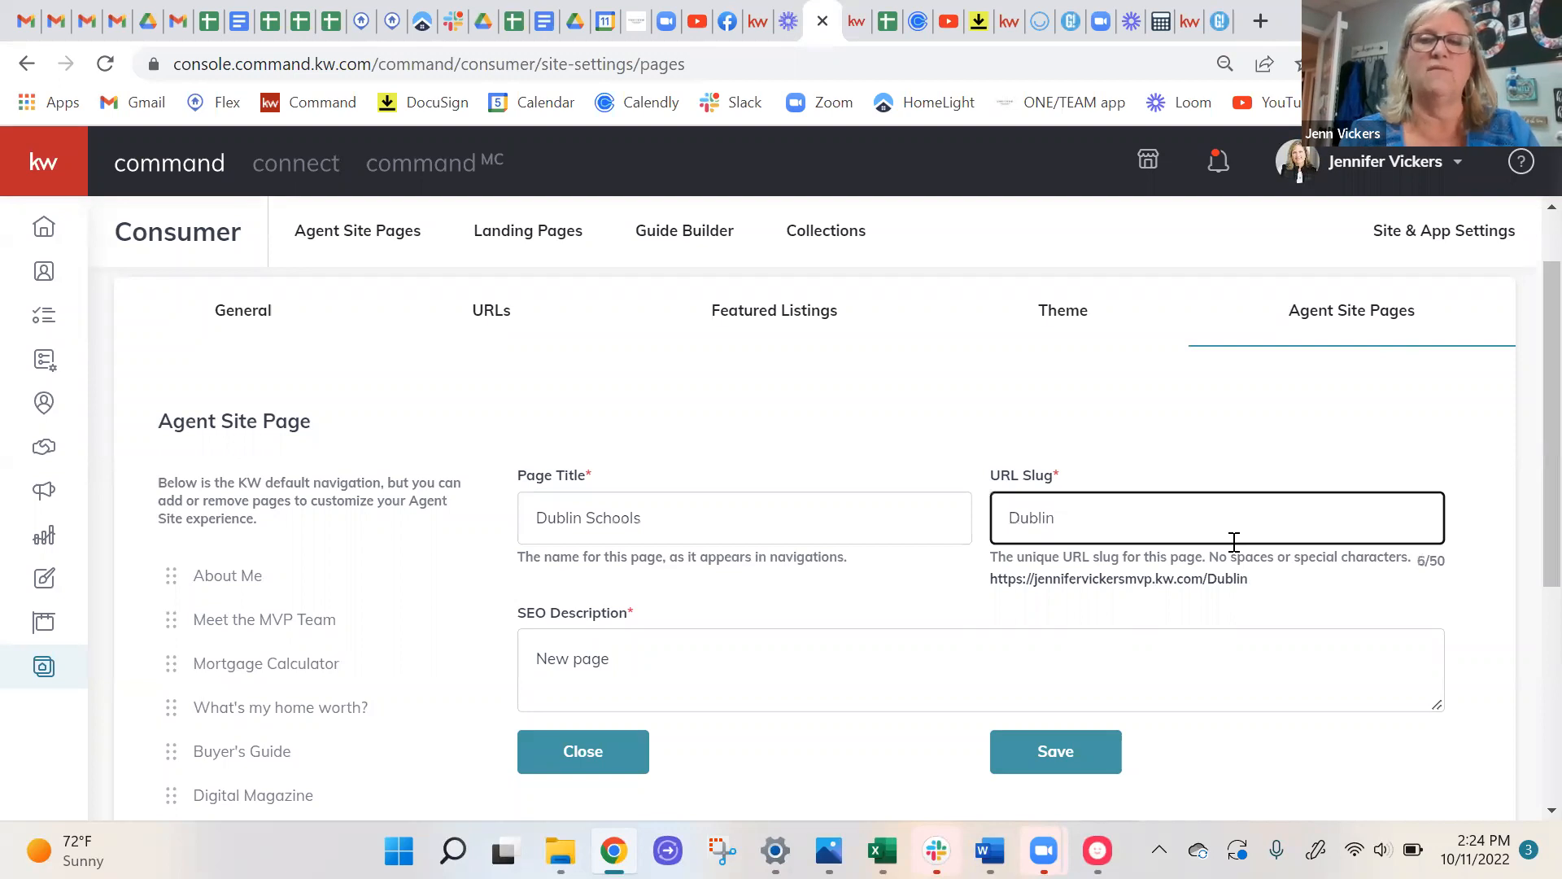
pyautogui.write(' sch')
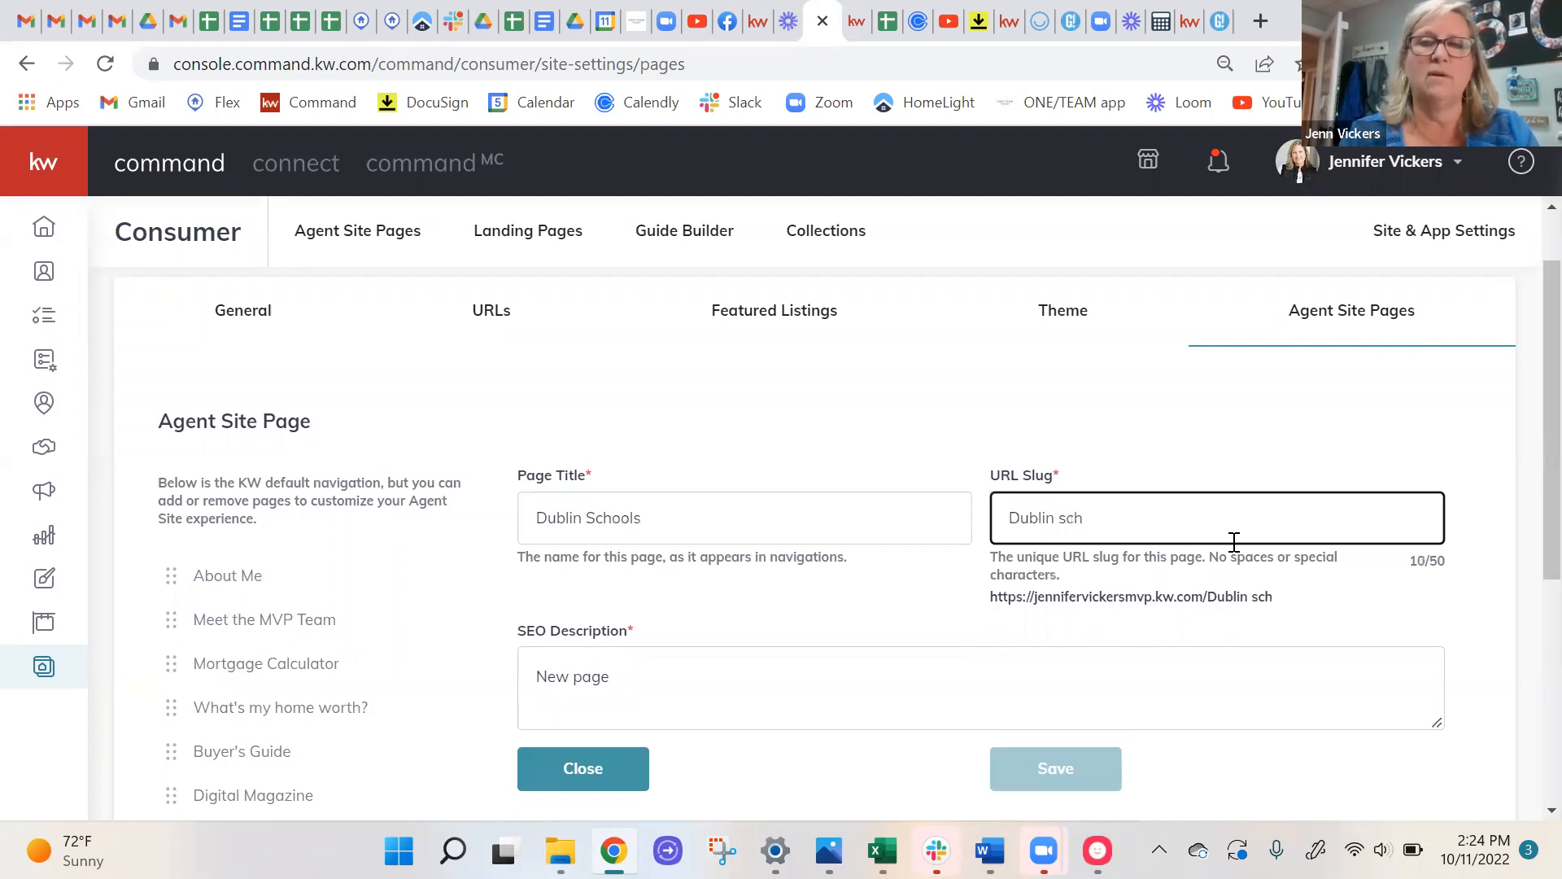
pyautogui.press('BackSpace')
pyautogui.press('BackSpace')
pyautogui.press('BackSpace')
pyautogui.press('BackSpace')
pyautogui.write('-')
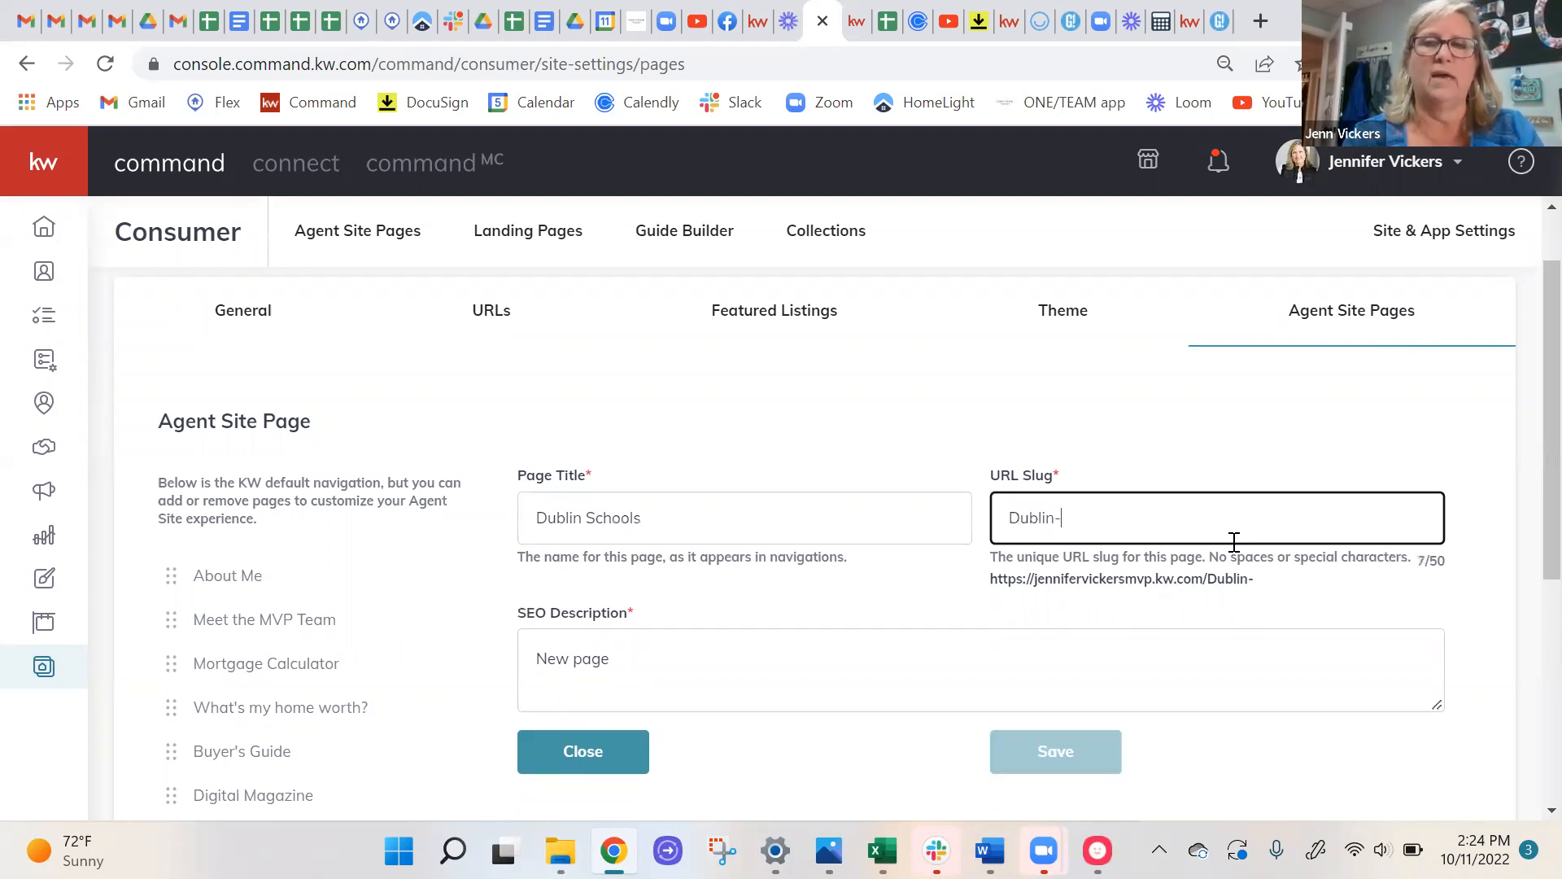
pyautogui.write('schools')
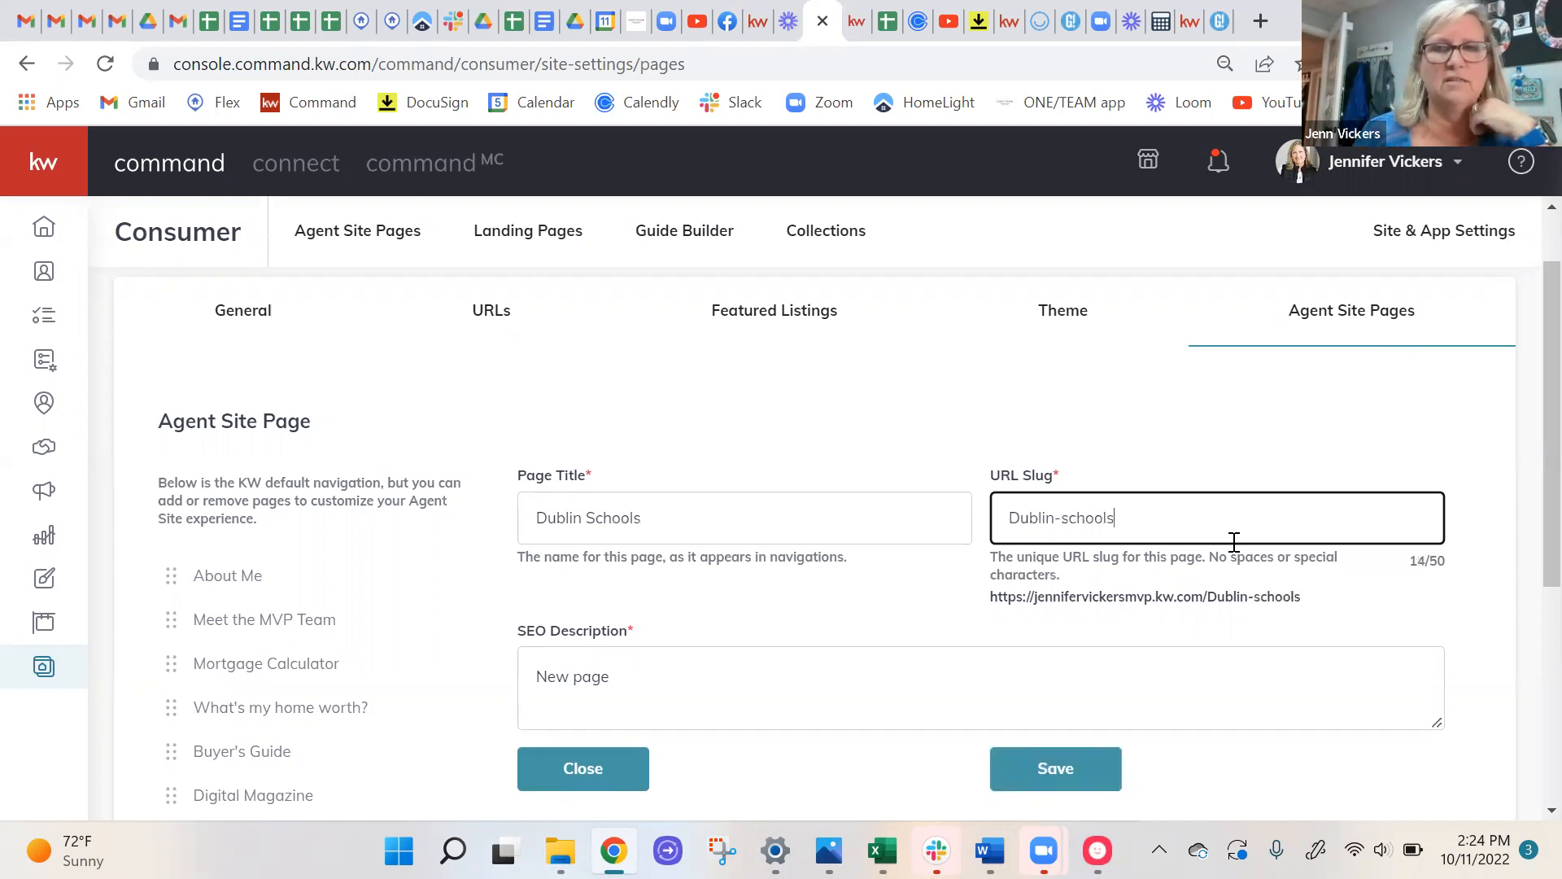
# Replace the new page's SEO description with "Dublin OH school ratings" and save the page settings.
pyautogui.moveTo(618, 675); pyautogui.dragTo(527, 674)
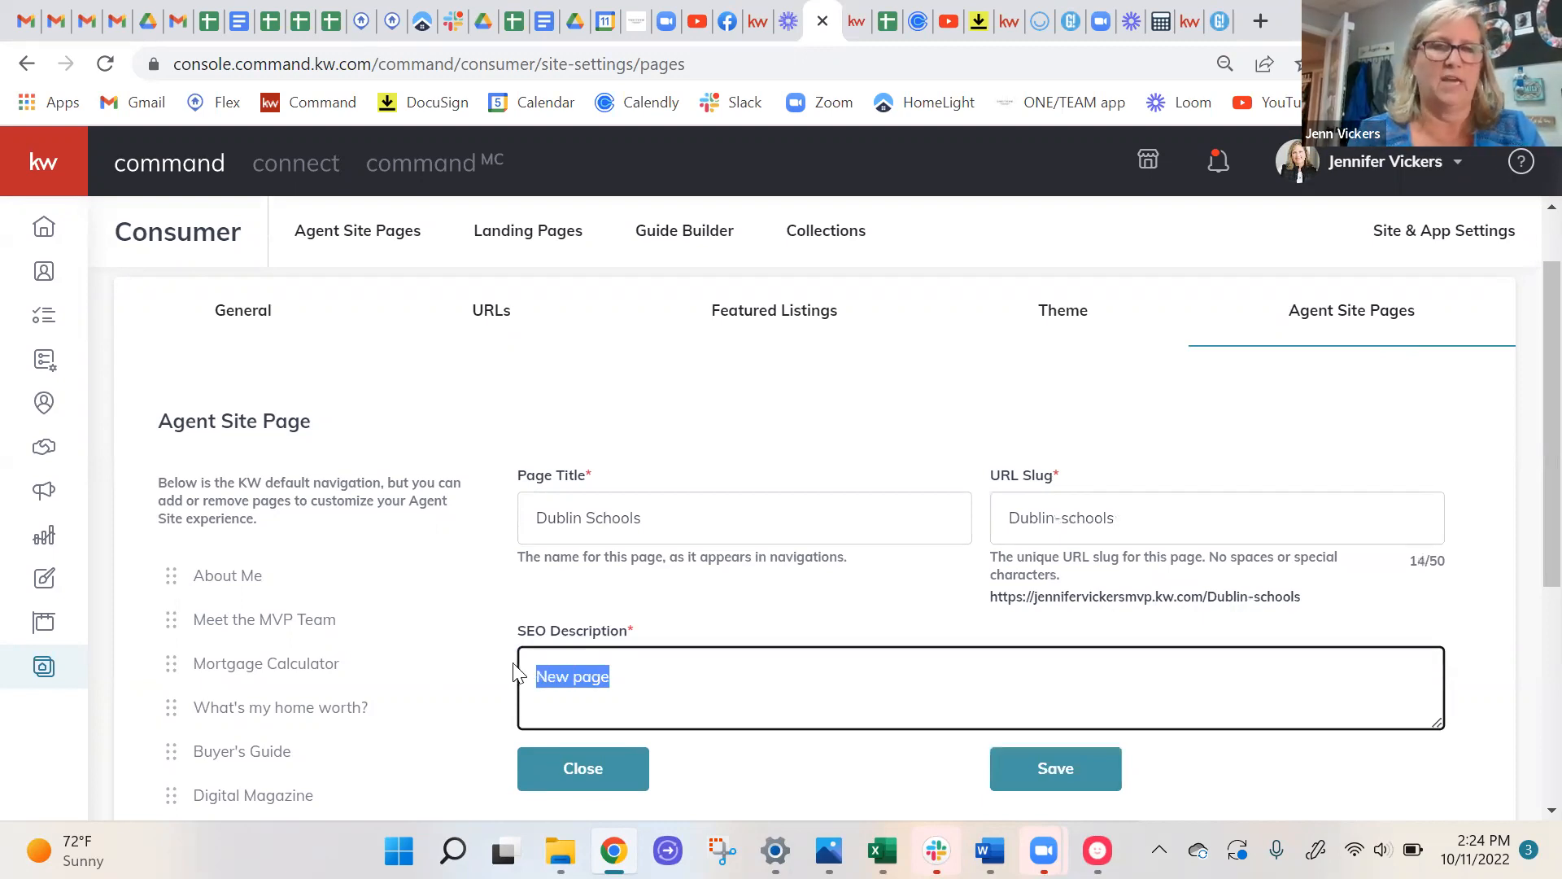
pyautogui.write('Dublin o')
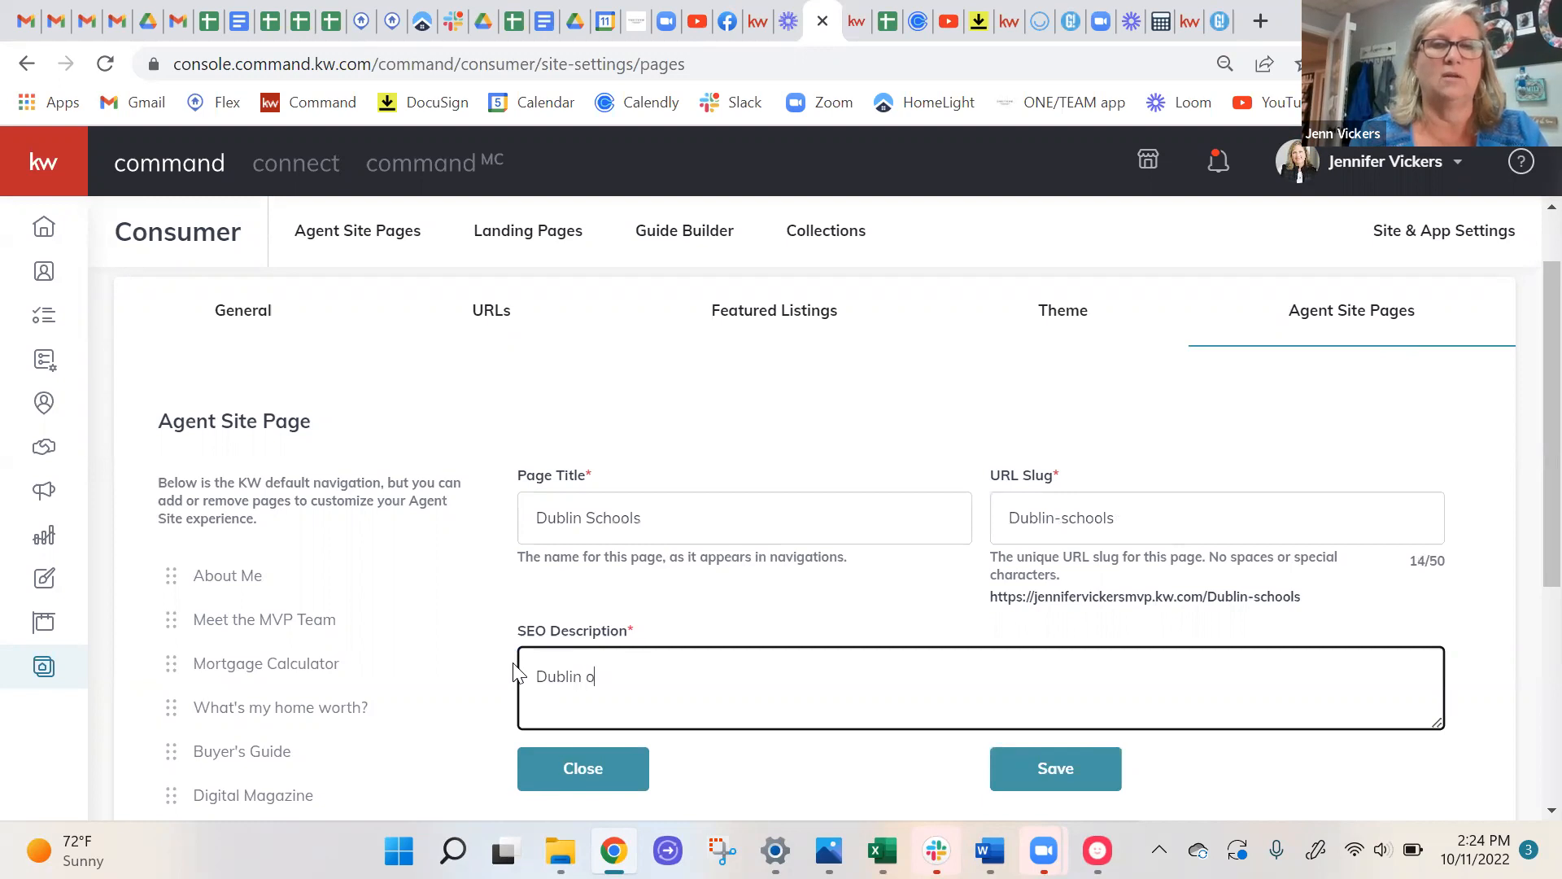
pyautogui.press('BackSpace')
pyautogui.write('OH ')
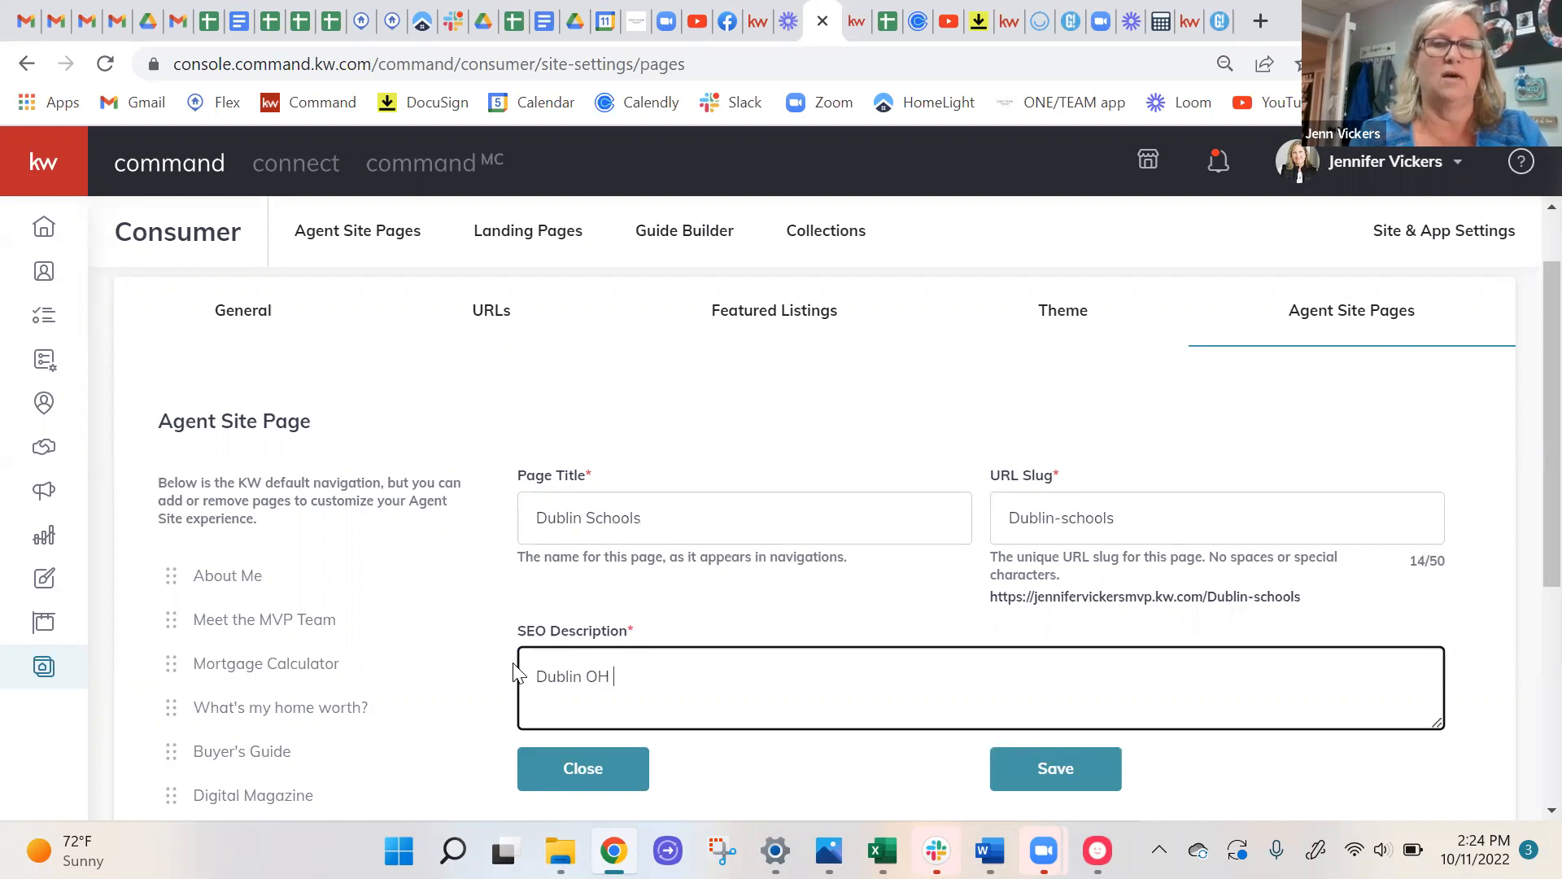
pyautogui.write('school ratings')
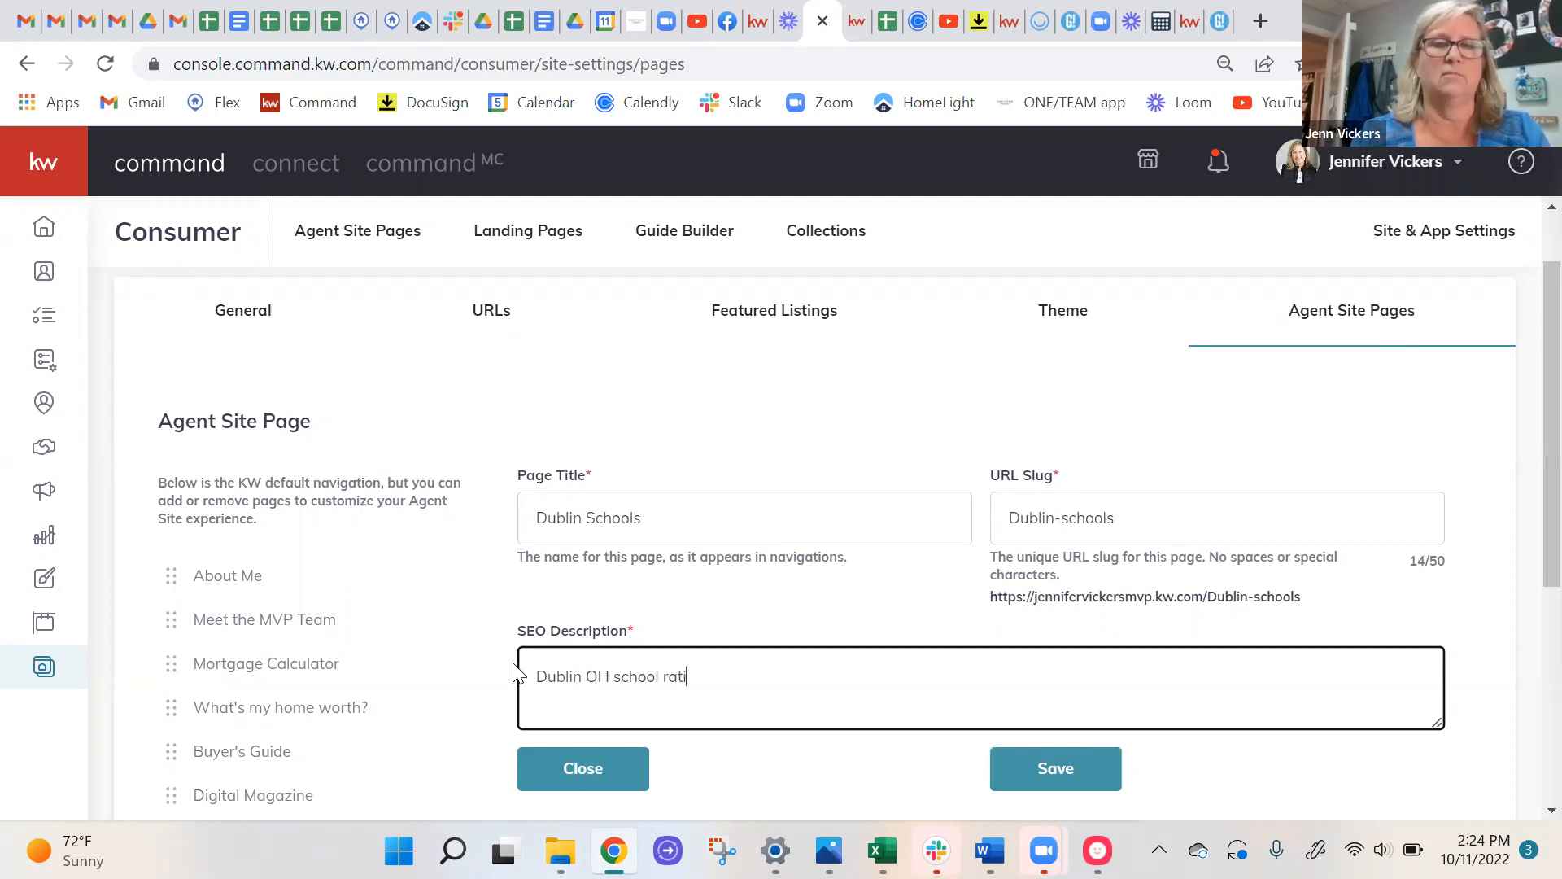
pyautogui.click(1057, 771)
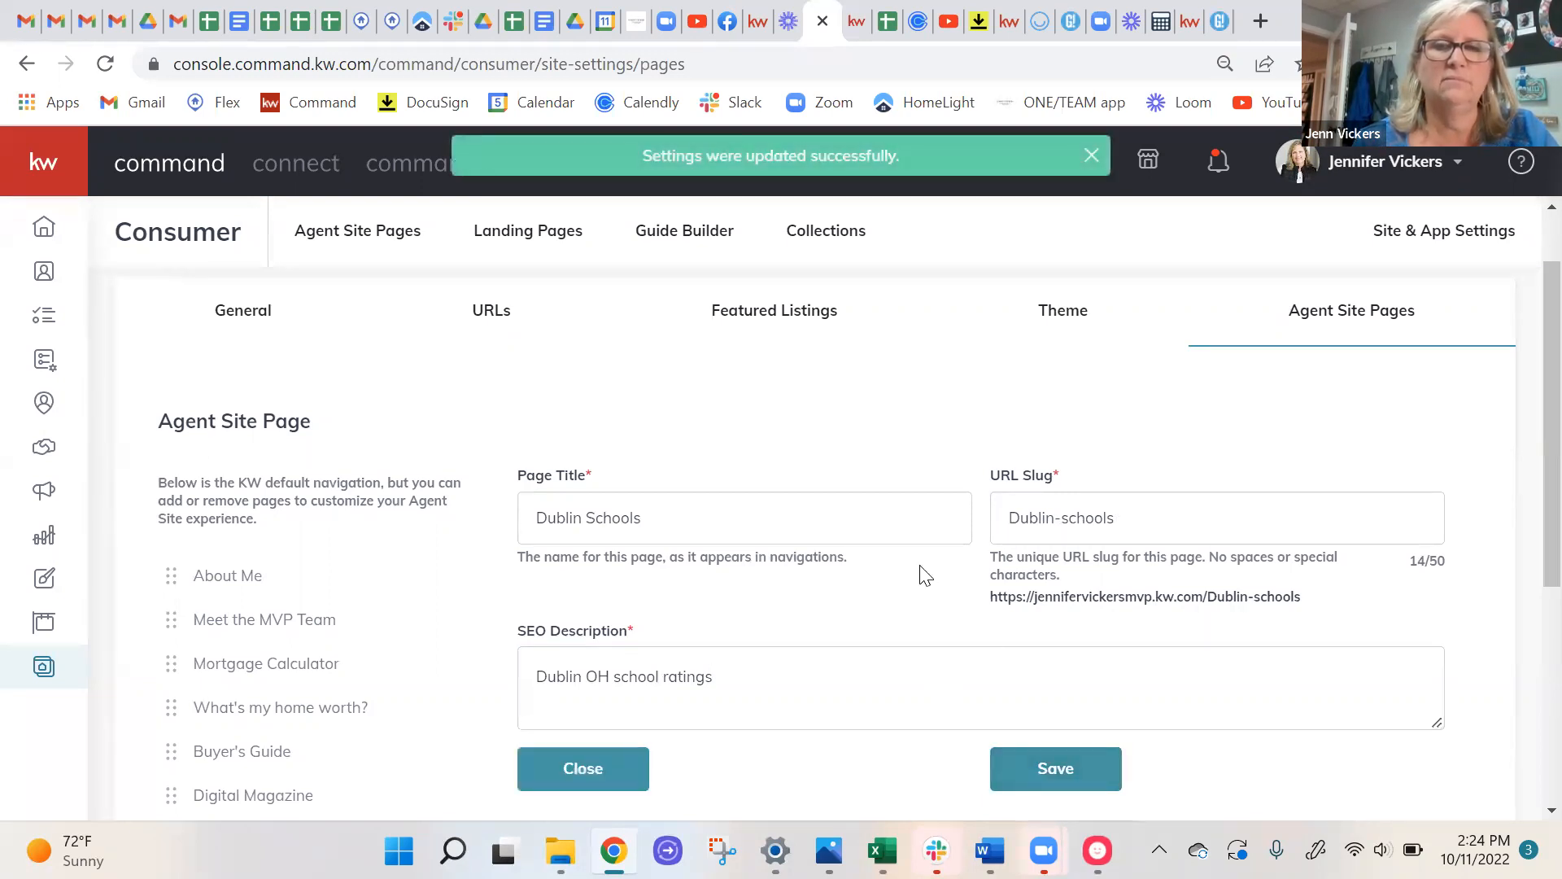
pyautogui.scroll(-5, 925, 575)
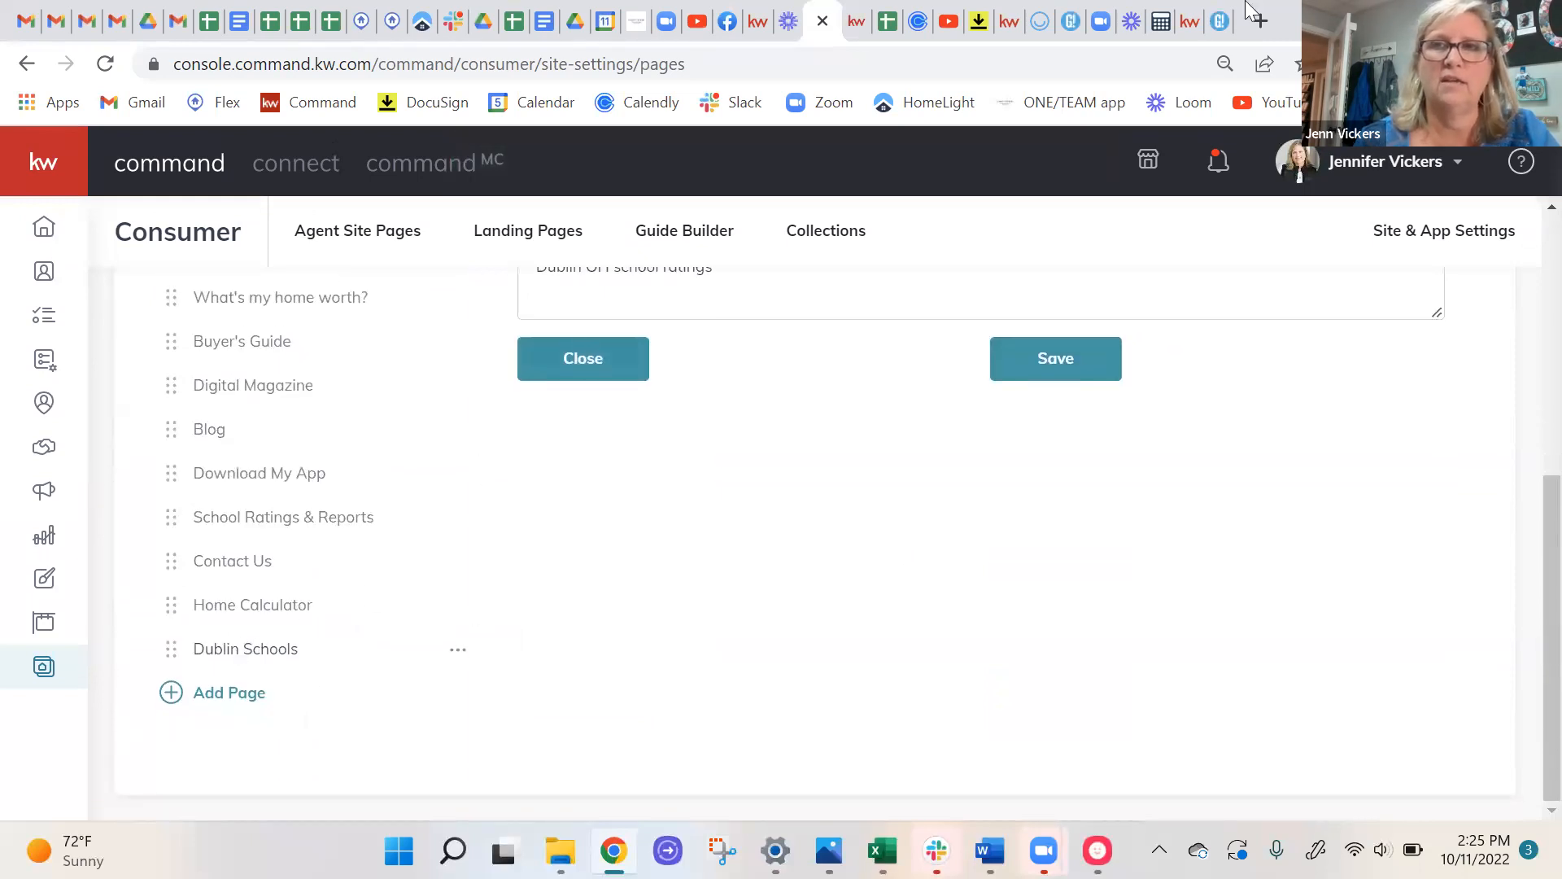
# Reload the live agent site's home page and review the Dublin Schools page from the MVP Team navigation.
pyautogui.click(1189, 22)
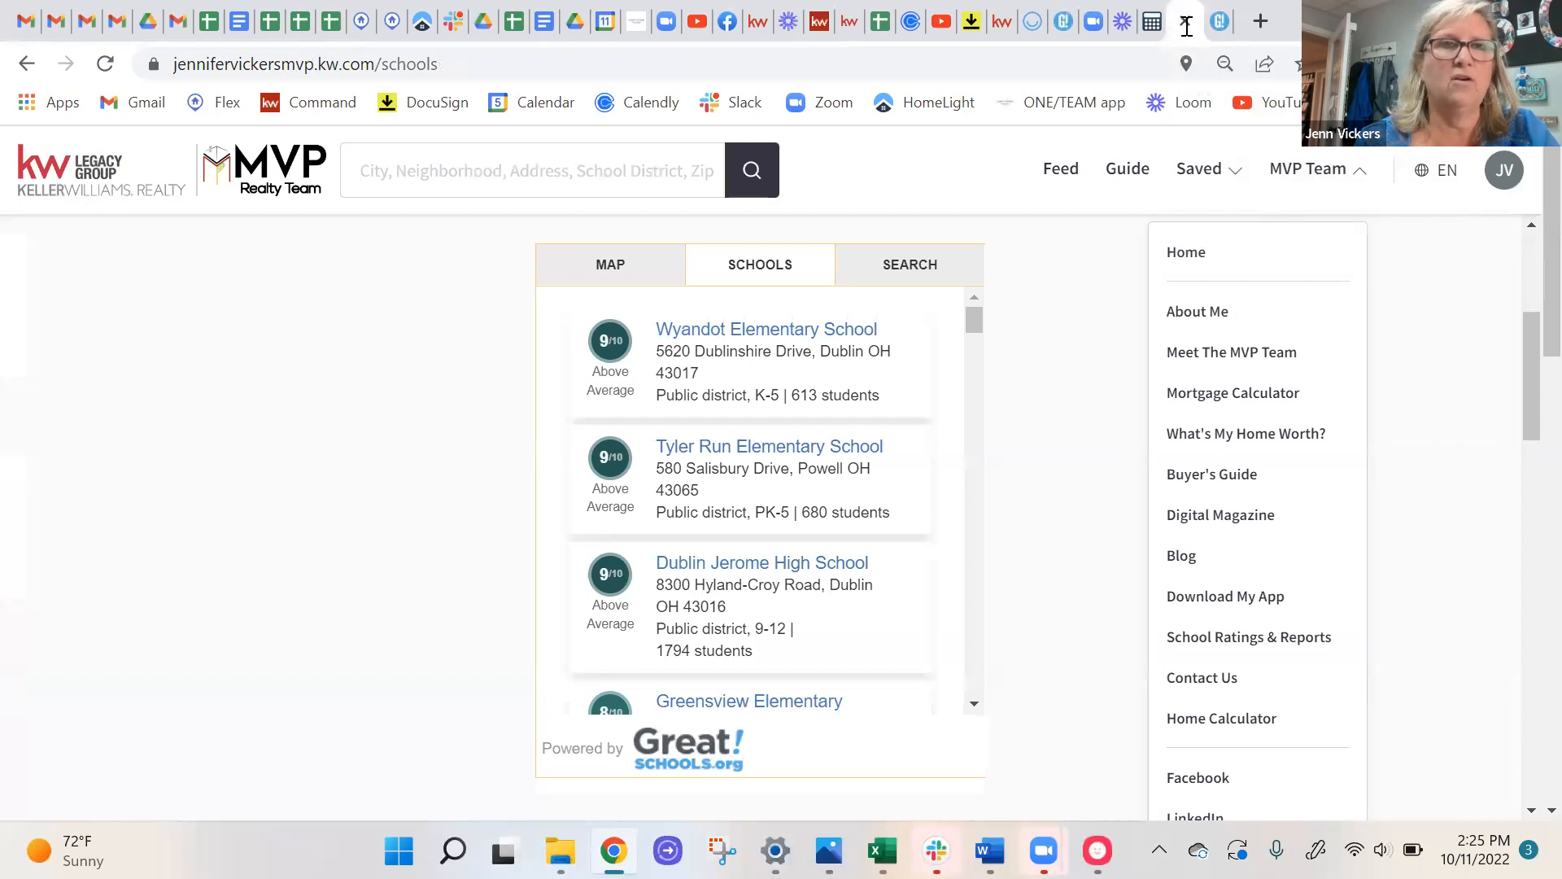
pyautogui.click(52, 177)
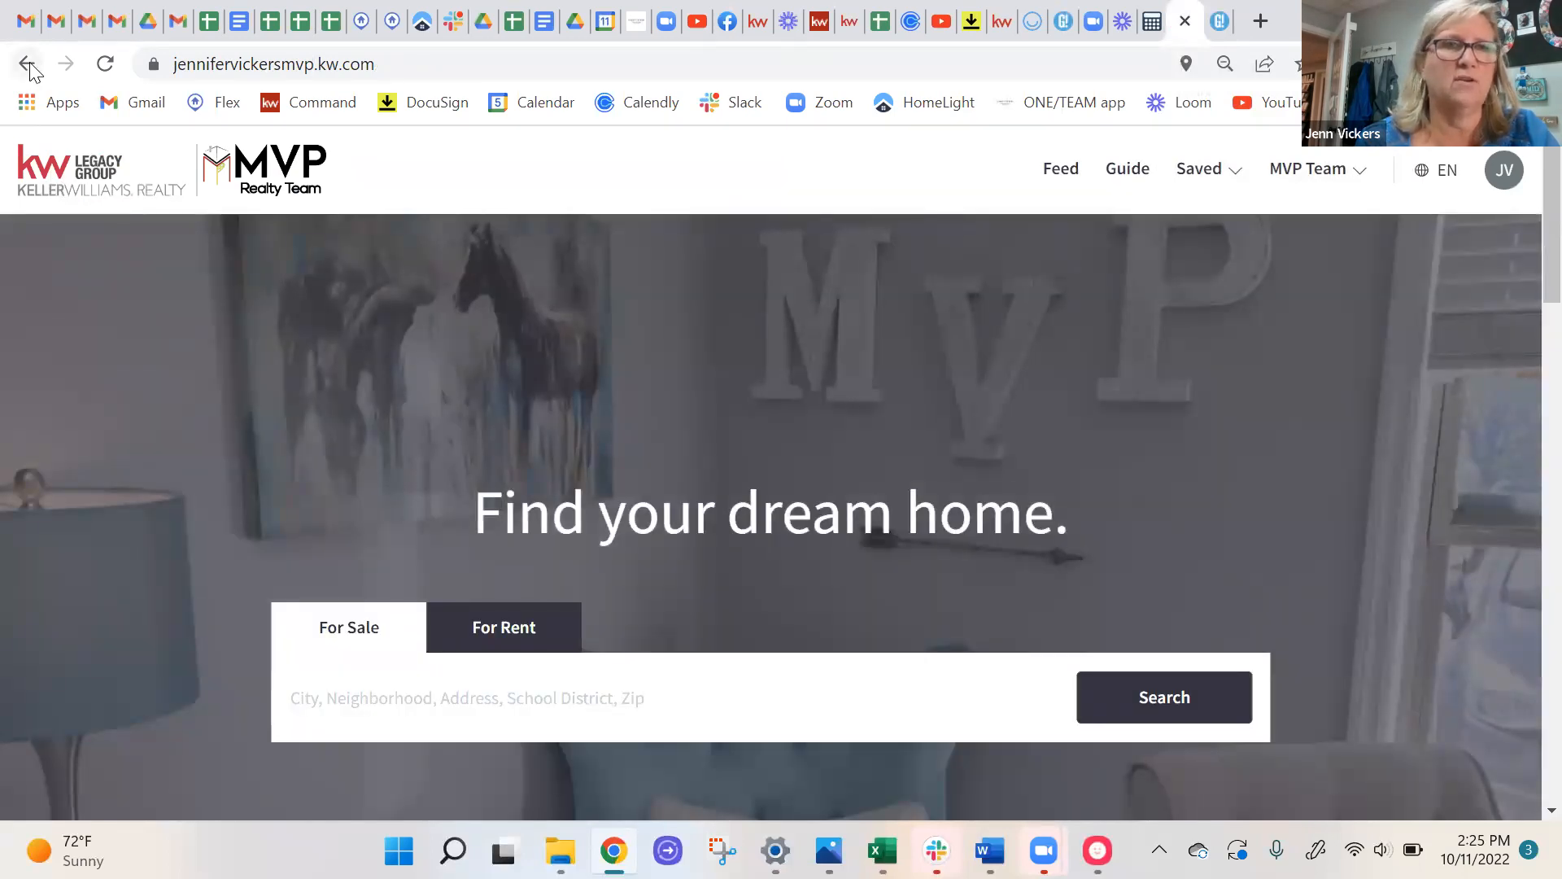
pyautogui.click(105, 64)
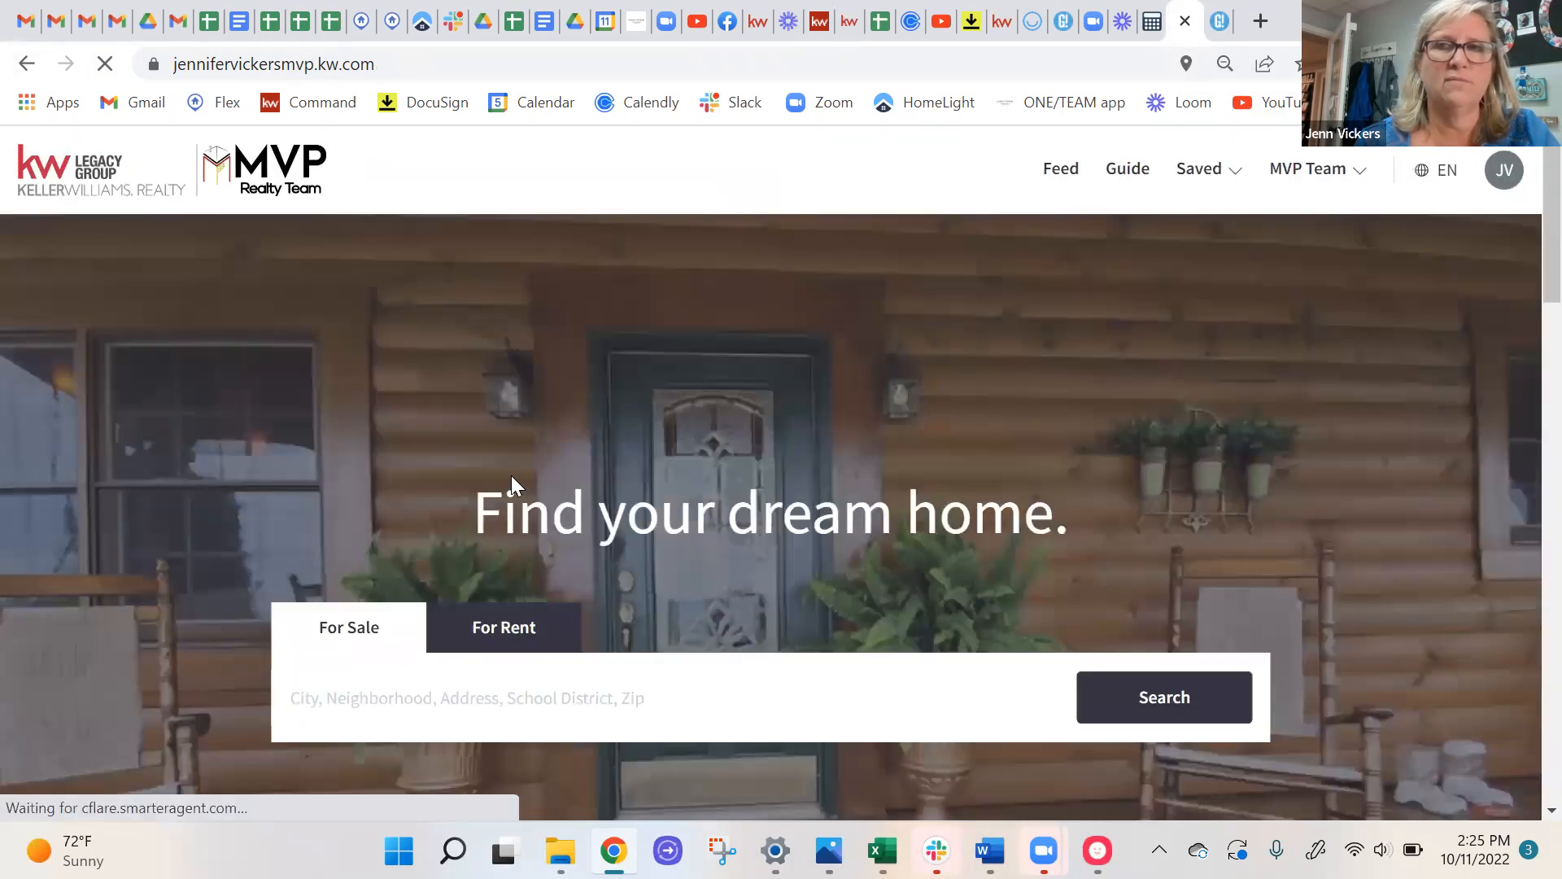
pyautogui.click(1315, 171)
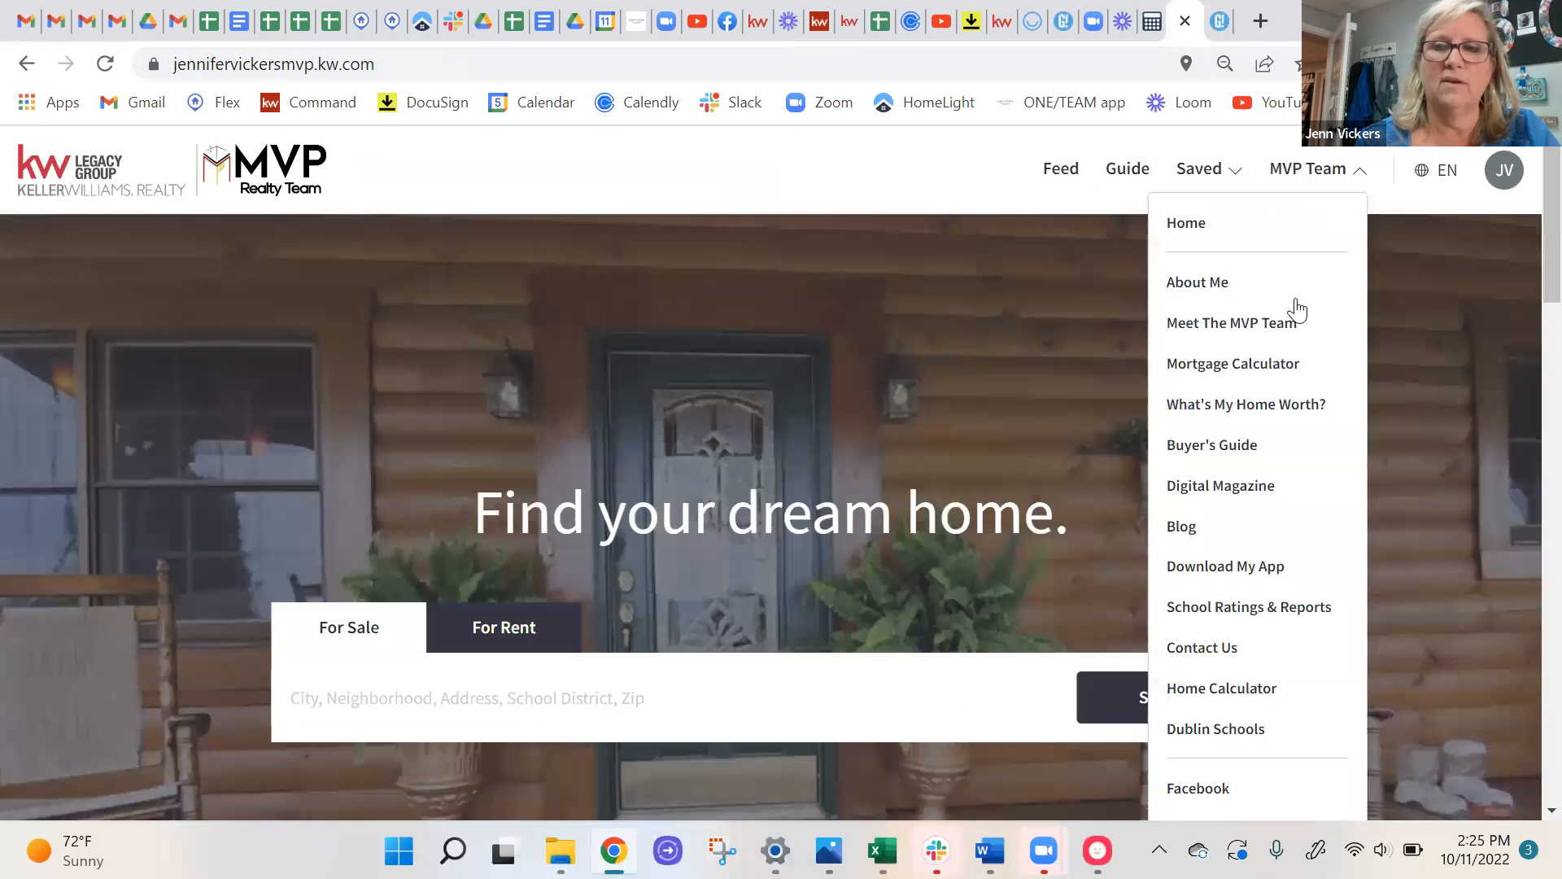
pyautogui.click(1225, 732)
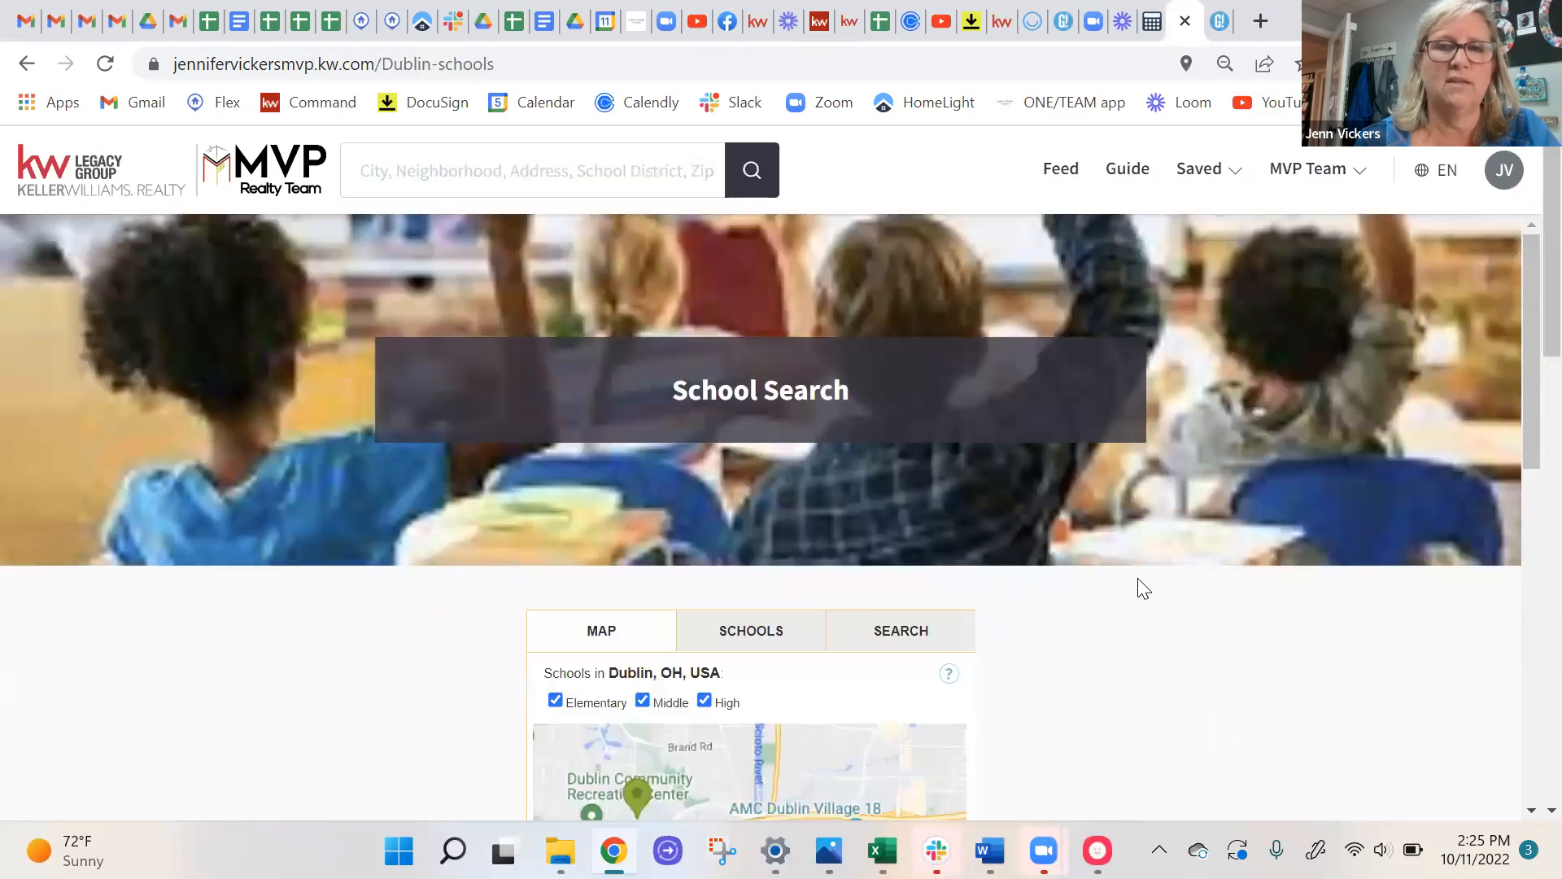
pyautogui.scroll(-5, 1143, 587)
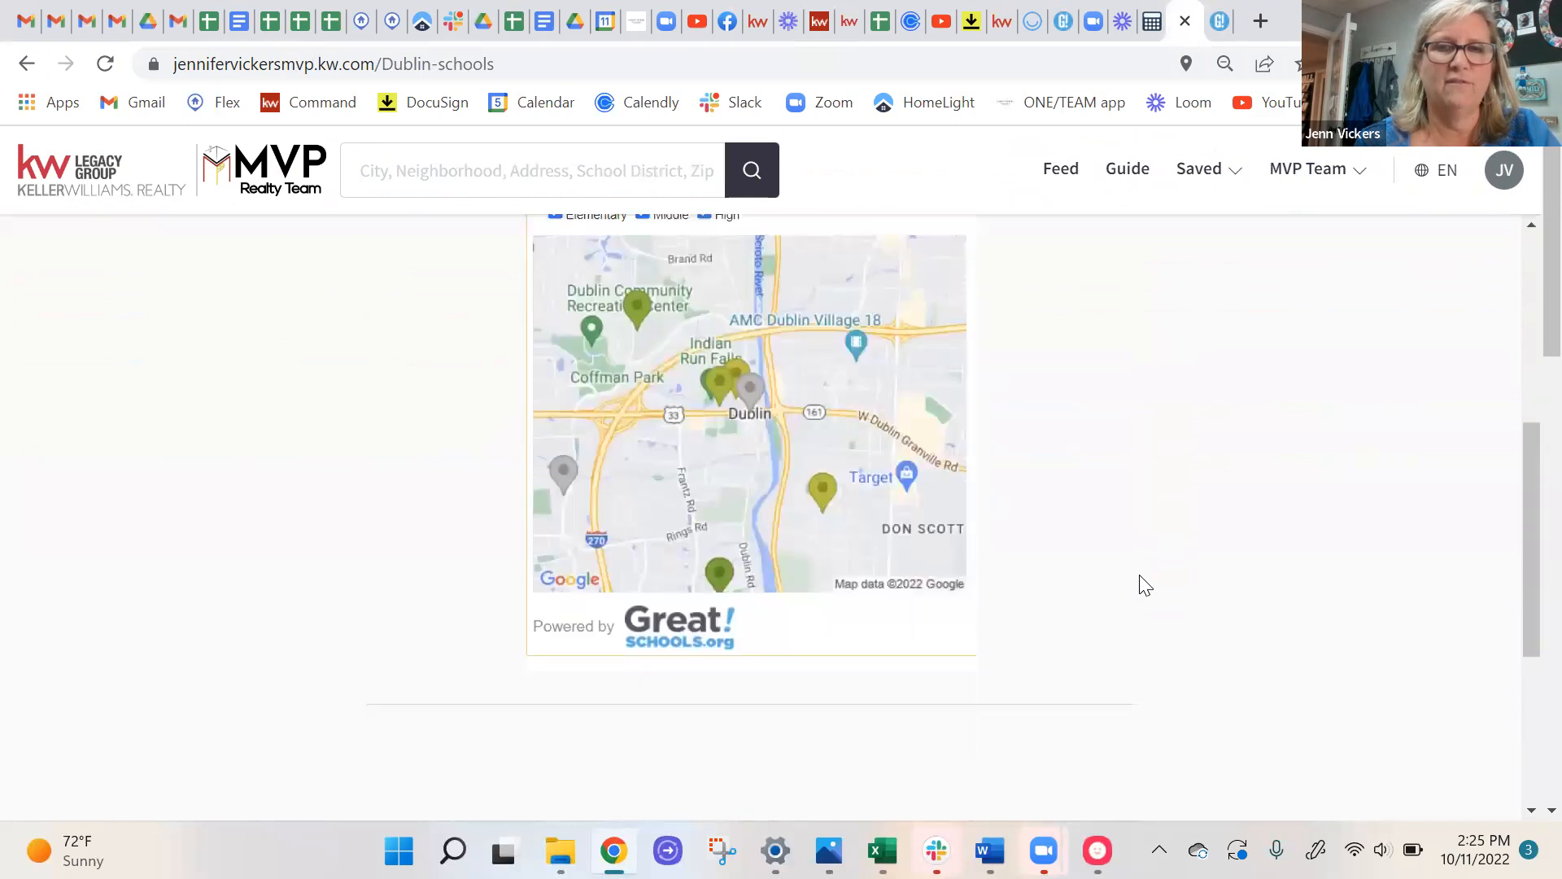
pyautogui.scroll(-3, 1145, 585)
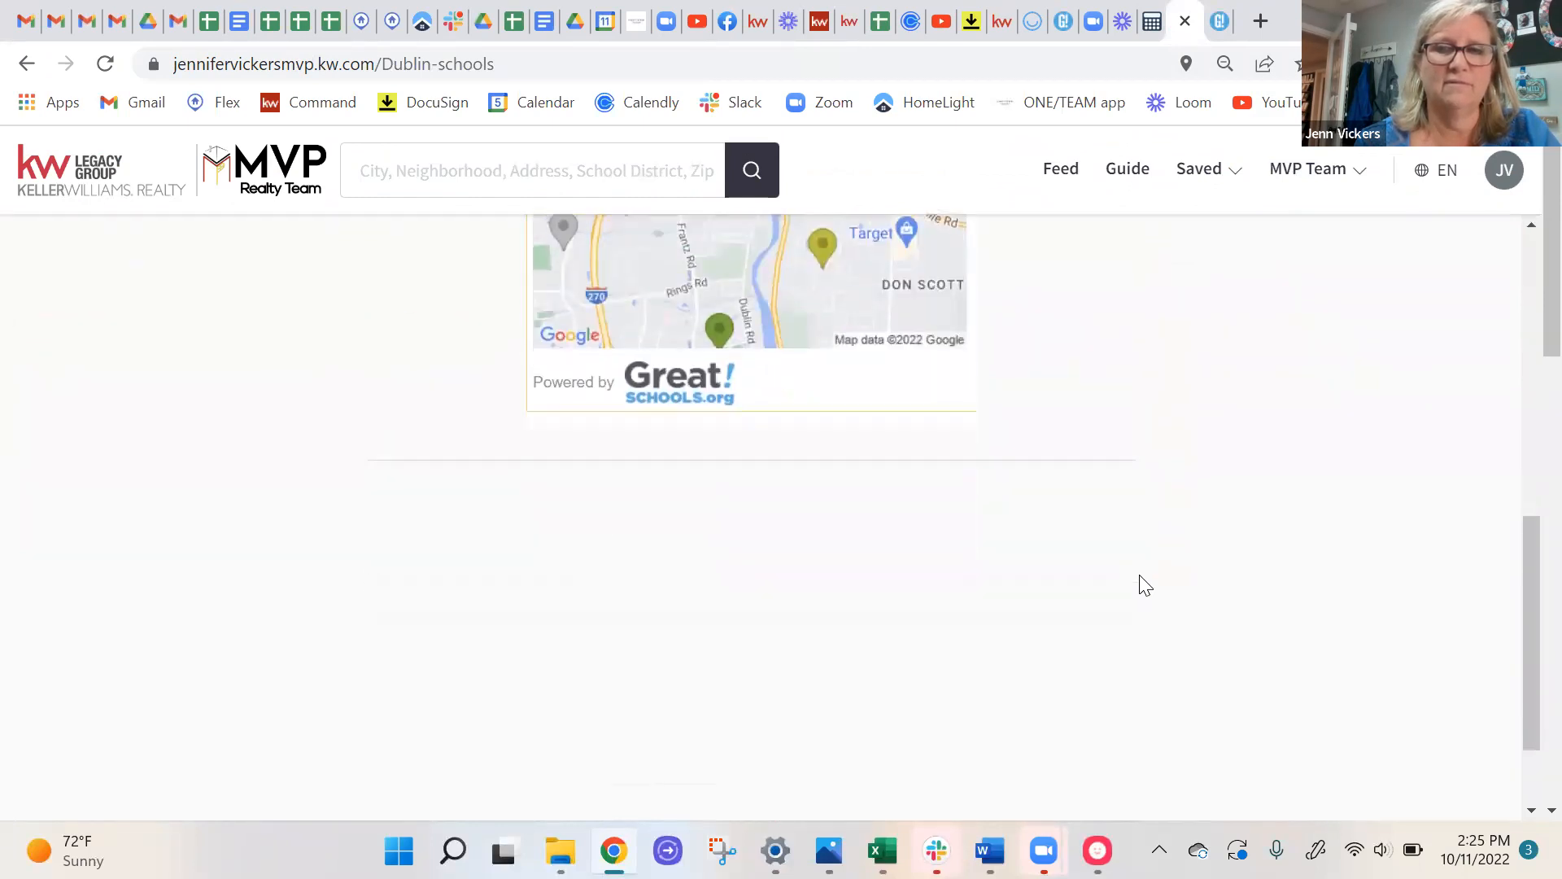
pyautogui.scroll(8, 1145, 586)
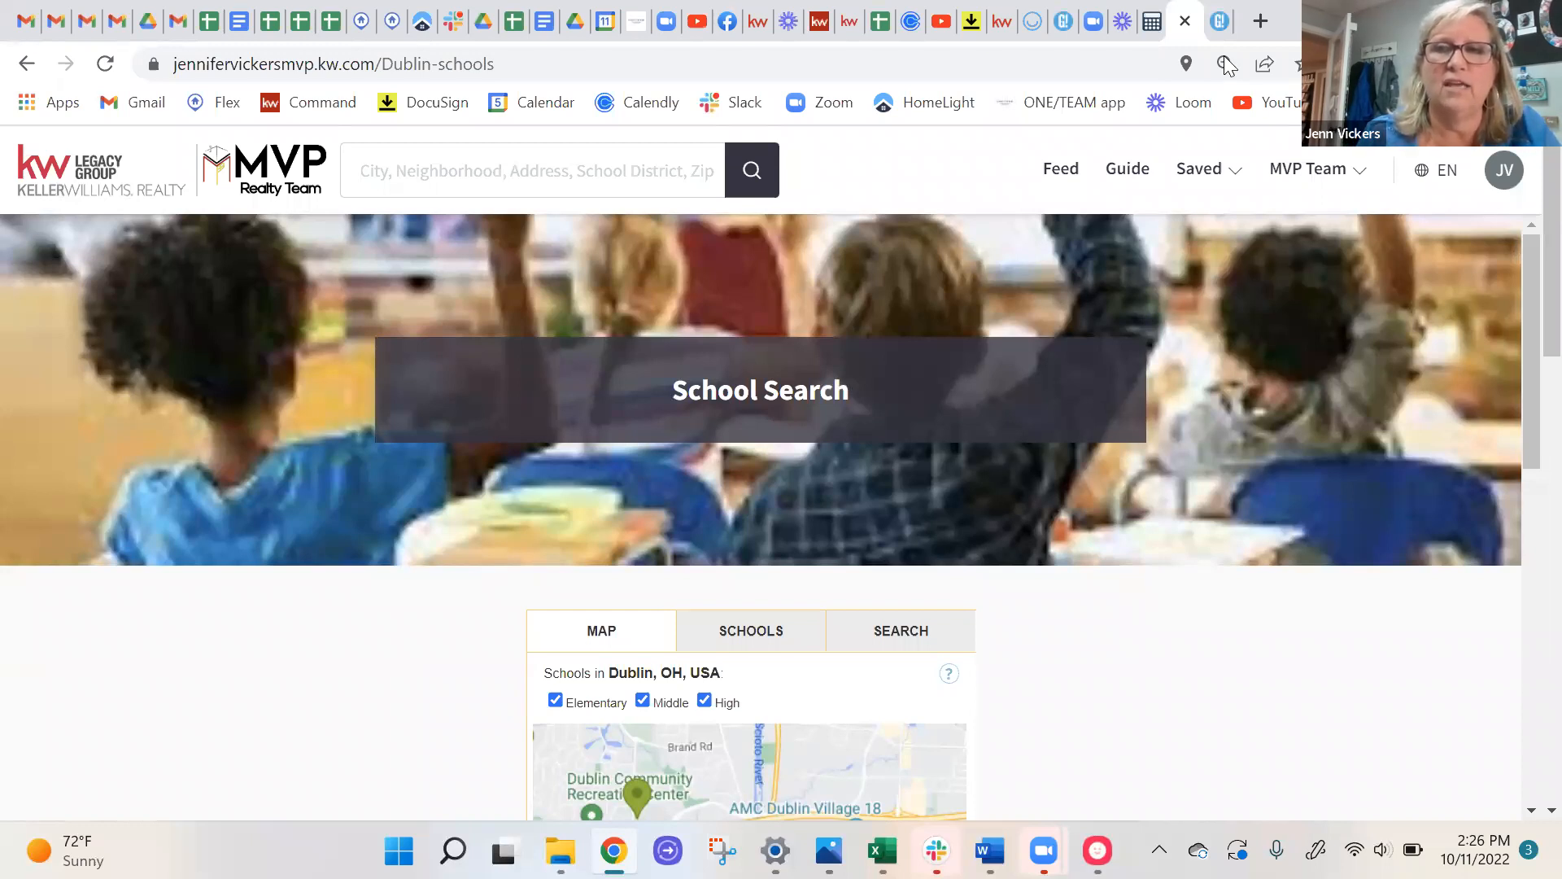
# View the What's My Home Worth? page on the live agent site.
pyautogui.click(1295, 172)
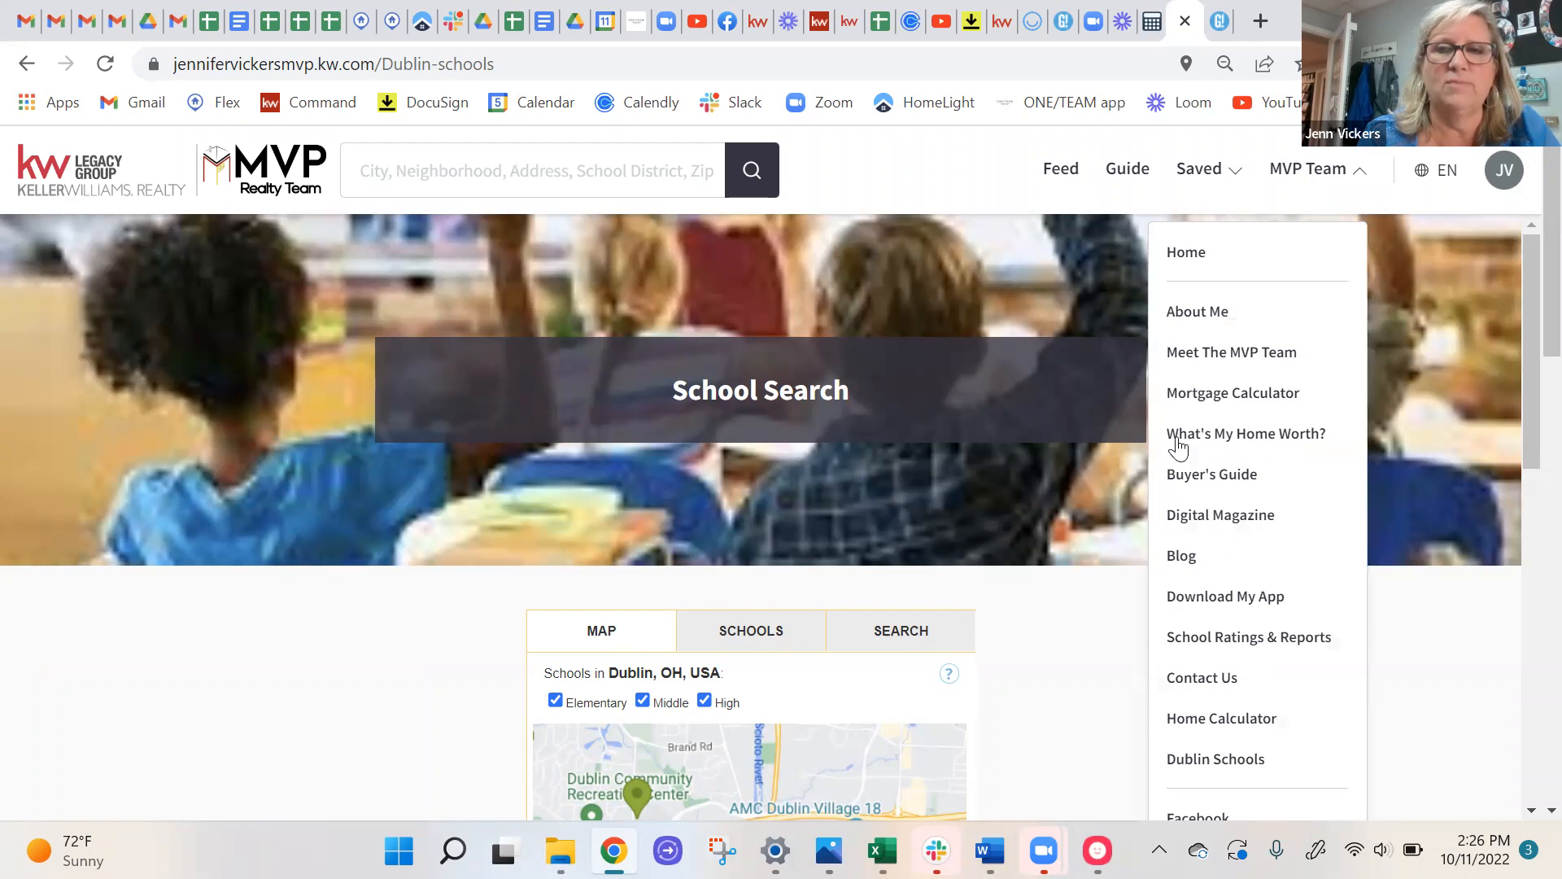
pyautogui.click(1245, 440)
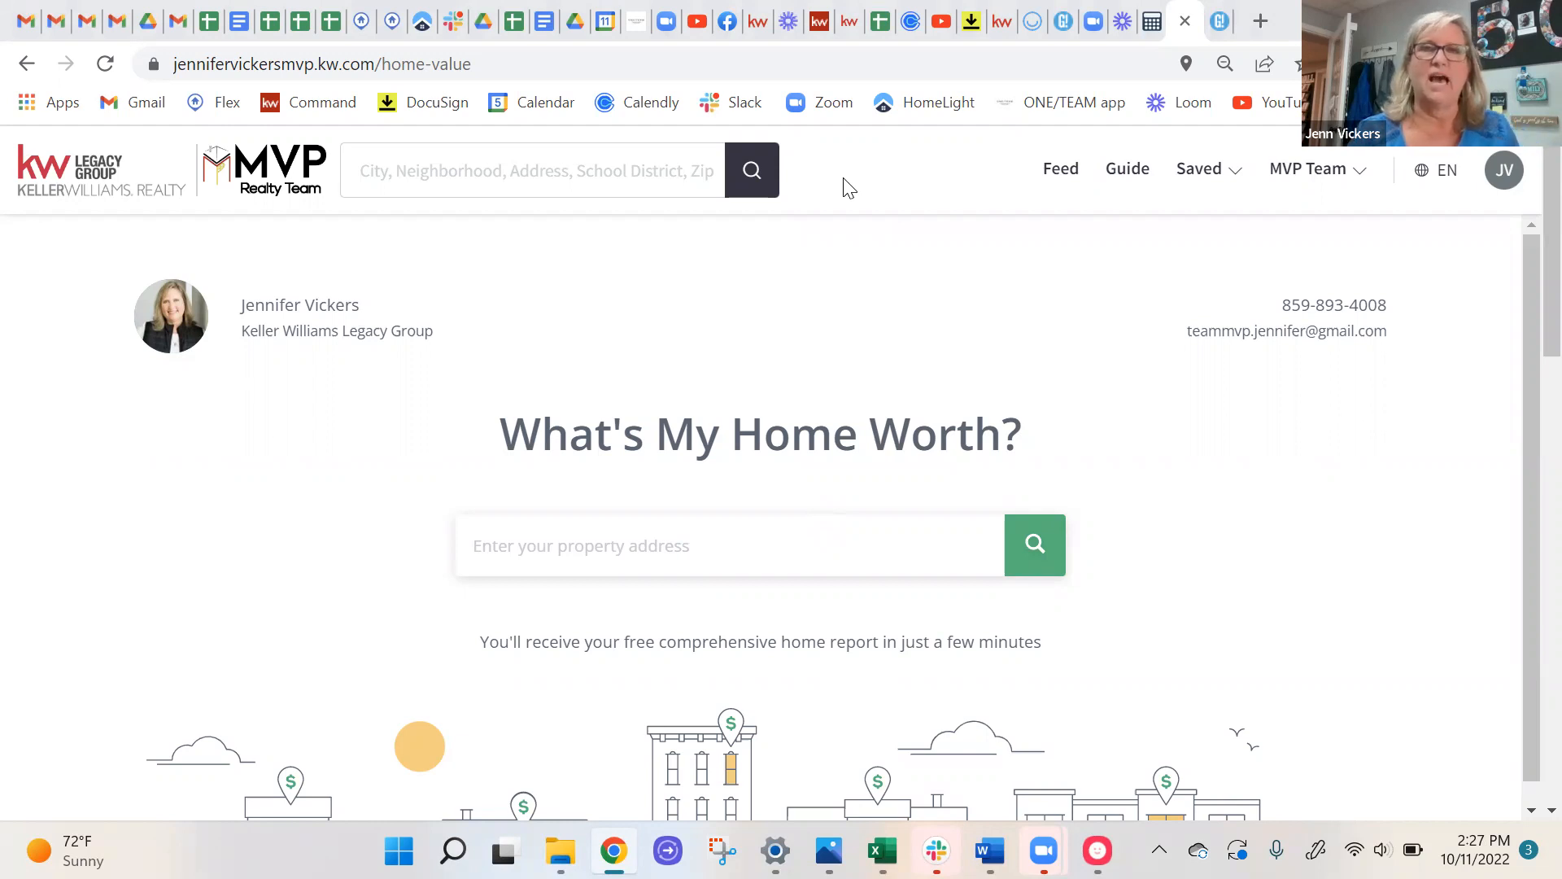
# Search the web for "cloud cma" in a new browser tab and open the Cloud CMA site.
pyautogui.click(1260, 22)
pyautogui.write('c')
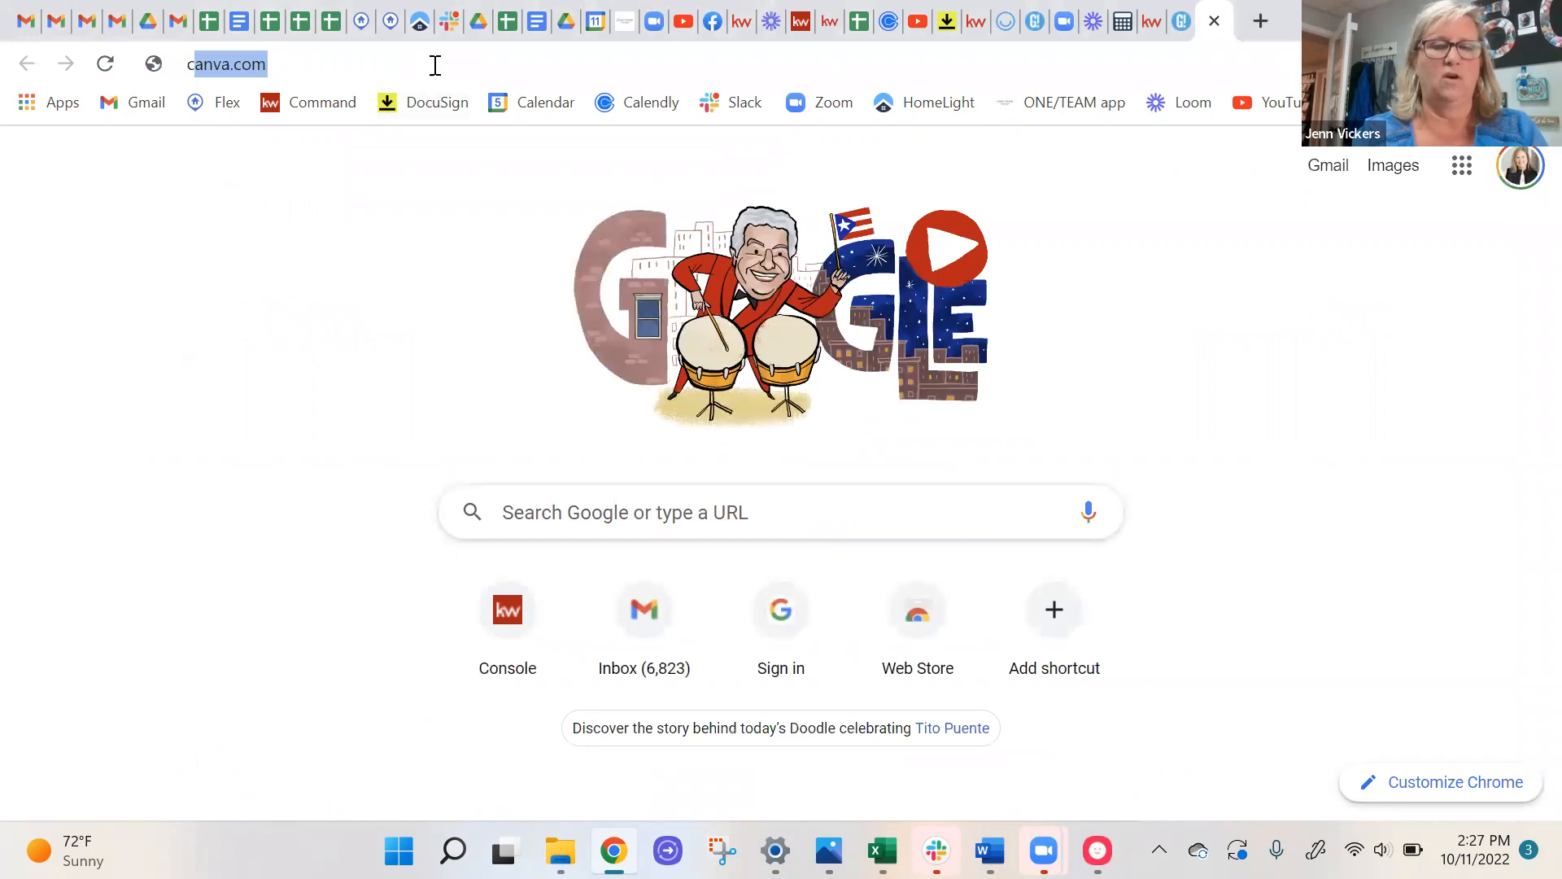
pyautogui.write('loud cma')
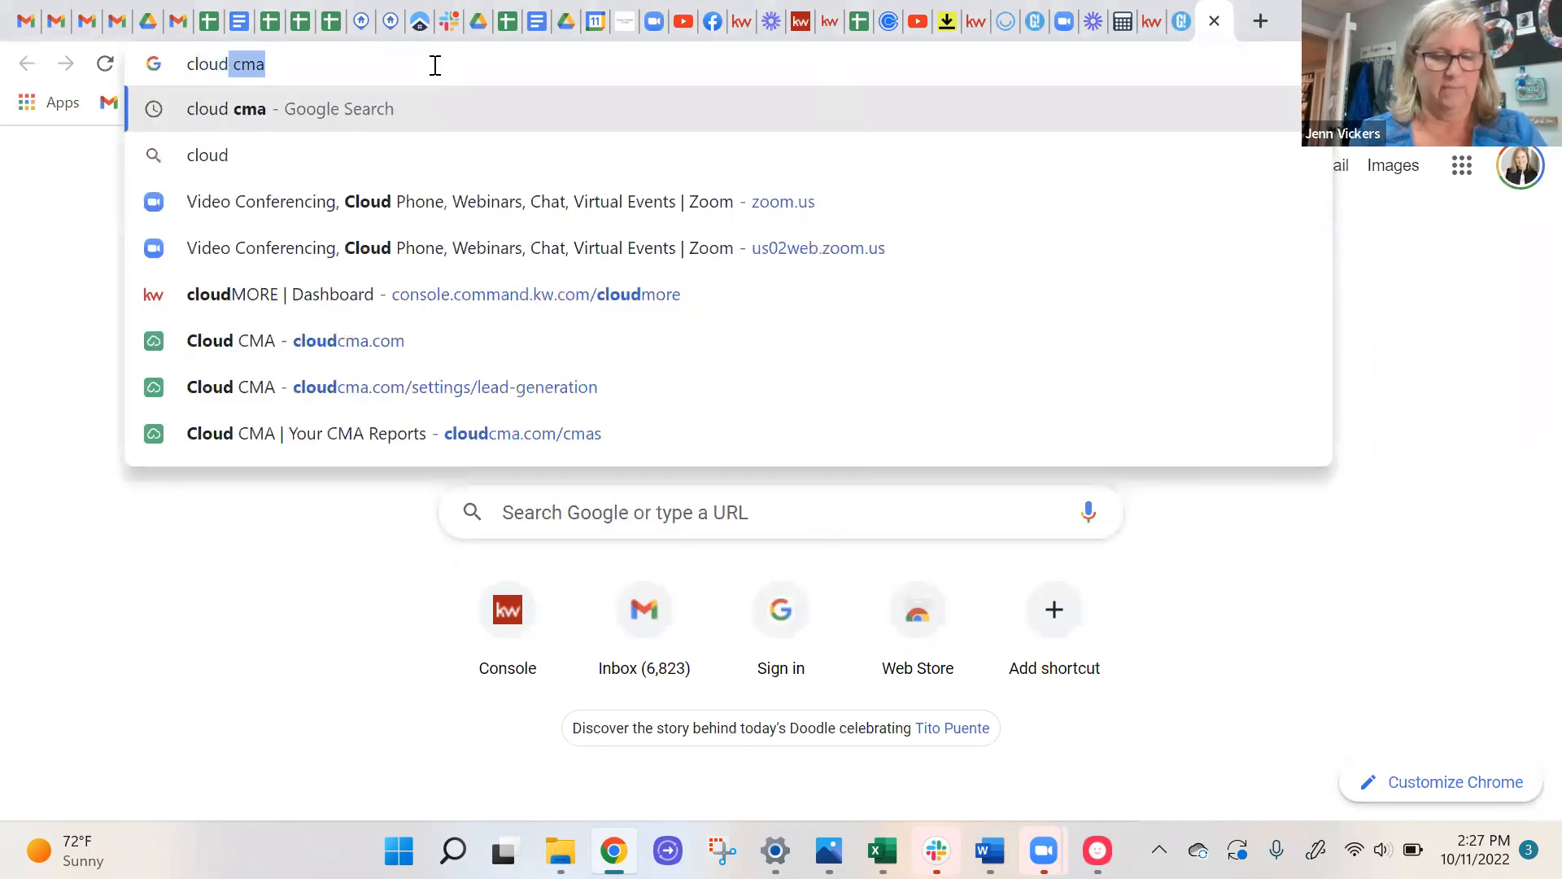
pyautogui.press('Return')
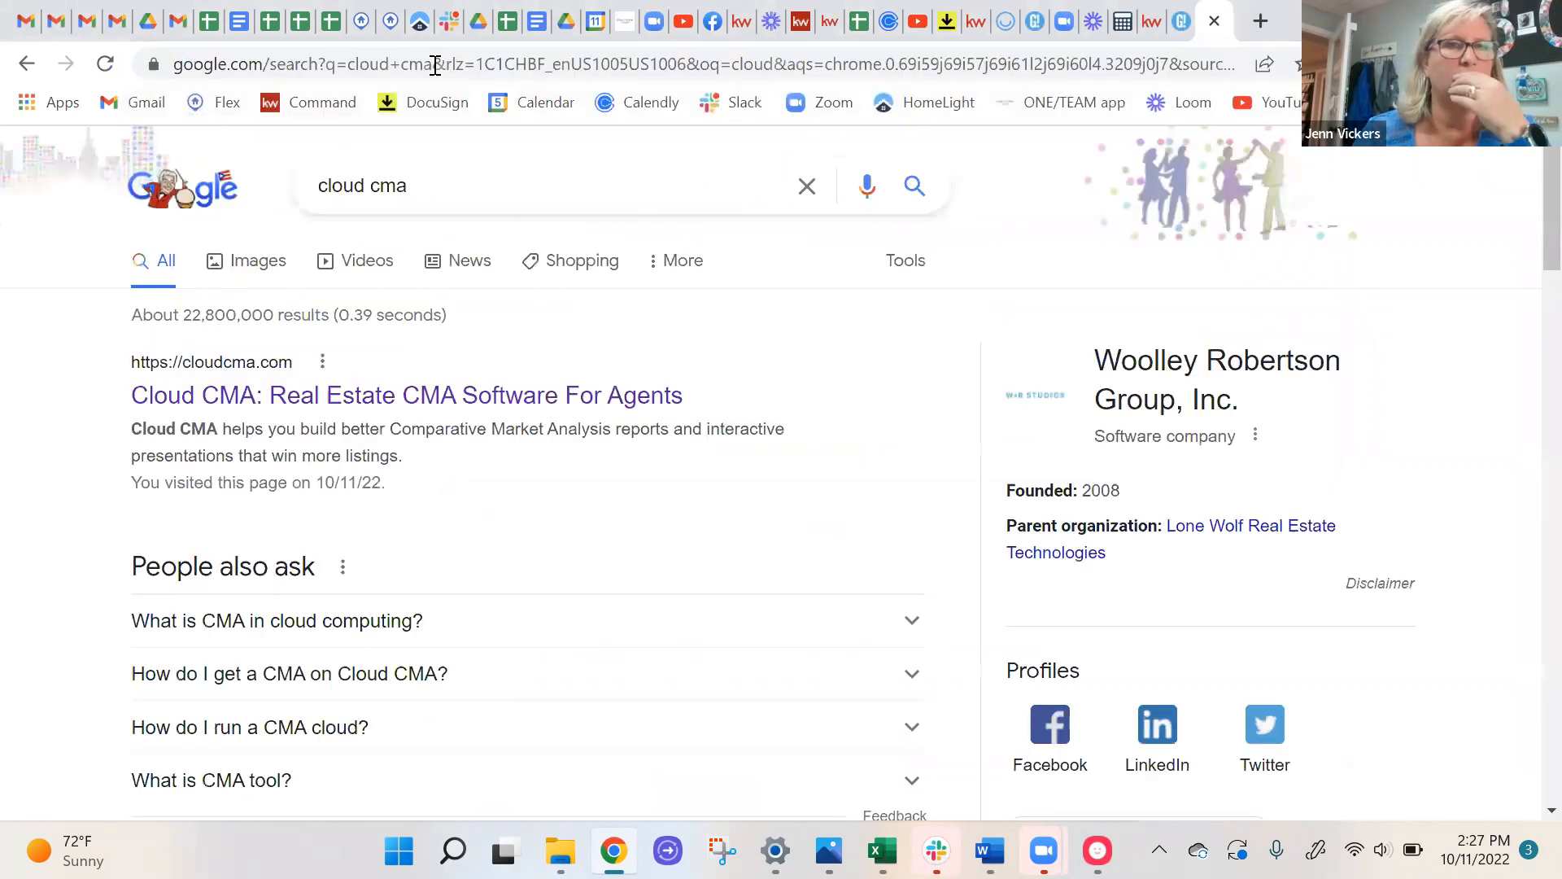
pyautogui.click(292, 400)
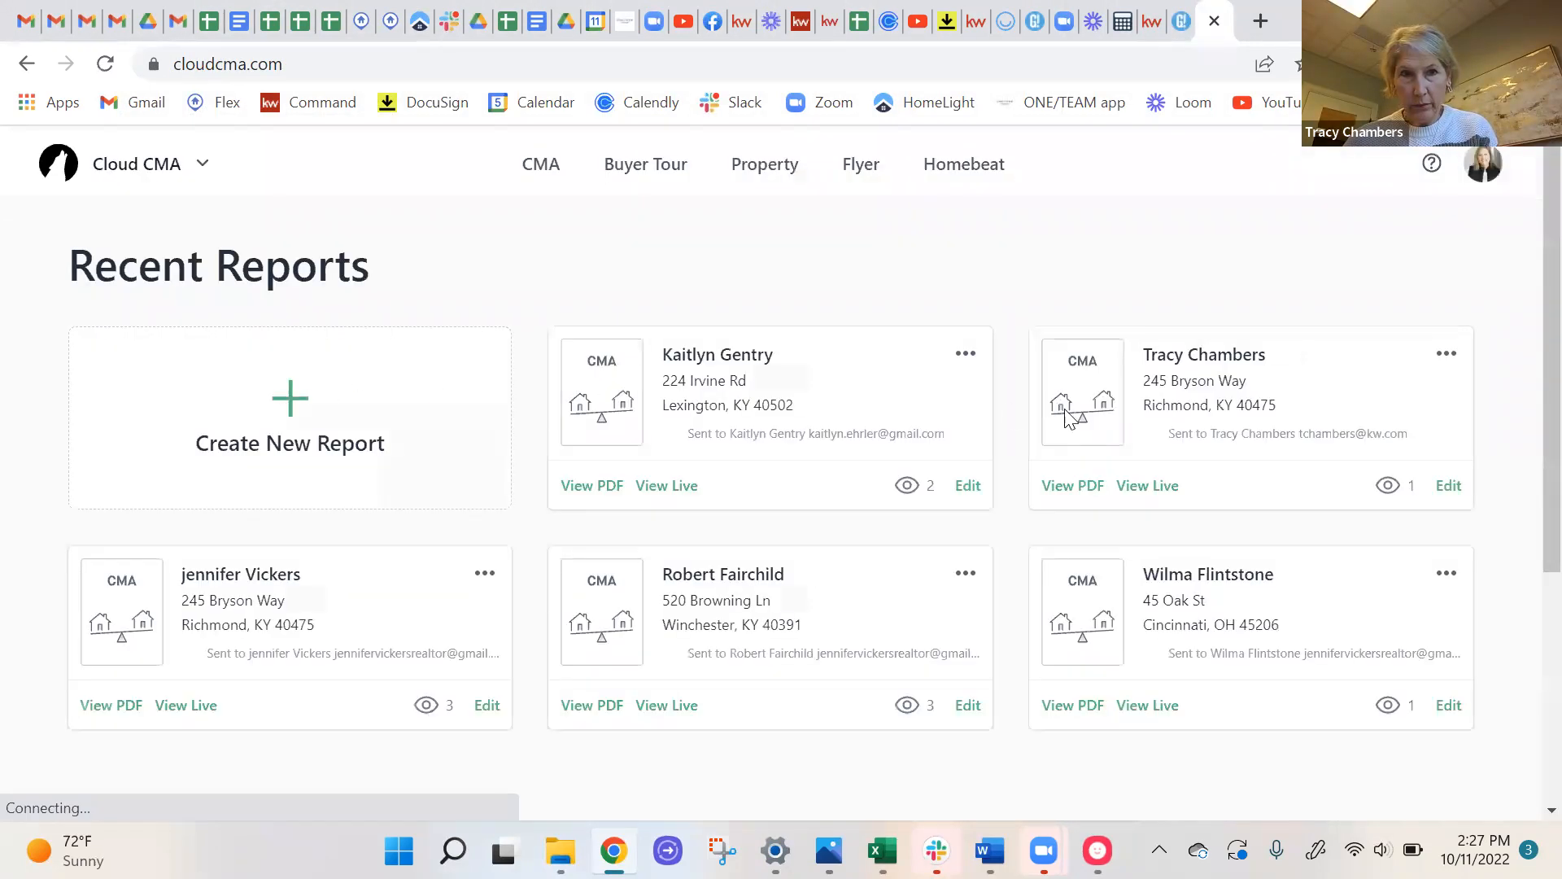
# Open Cloud CMA's Lead Generation settings and review the "What's my home worth?" landing page and its link option.
pyautogui.click(1482, 166)
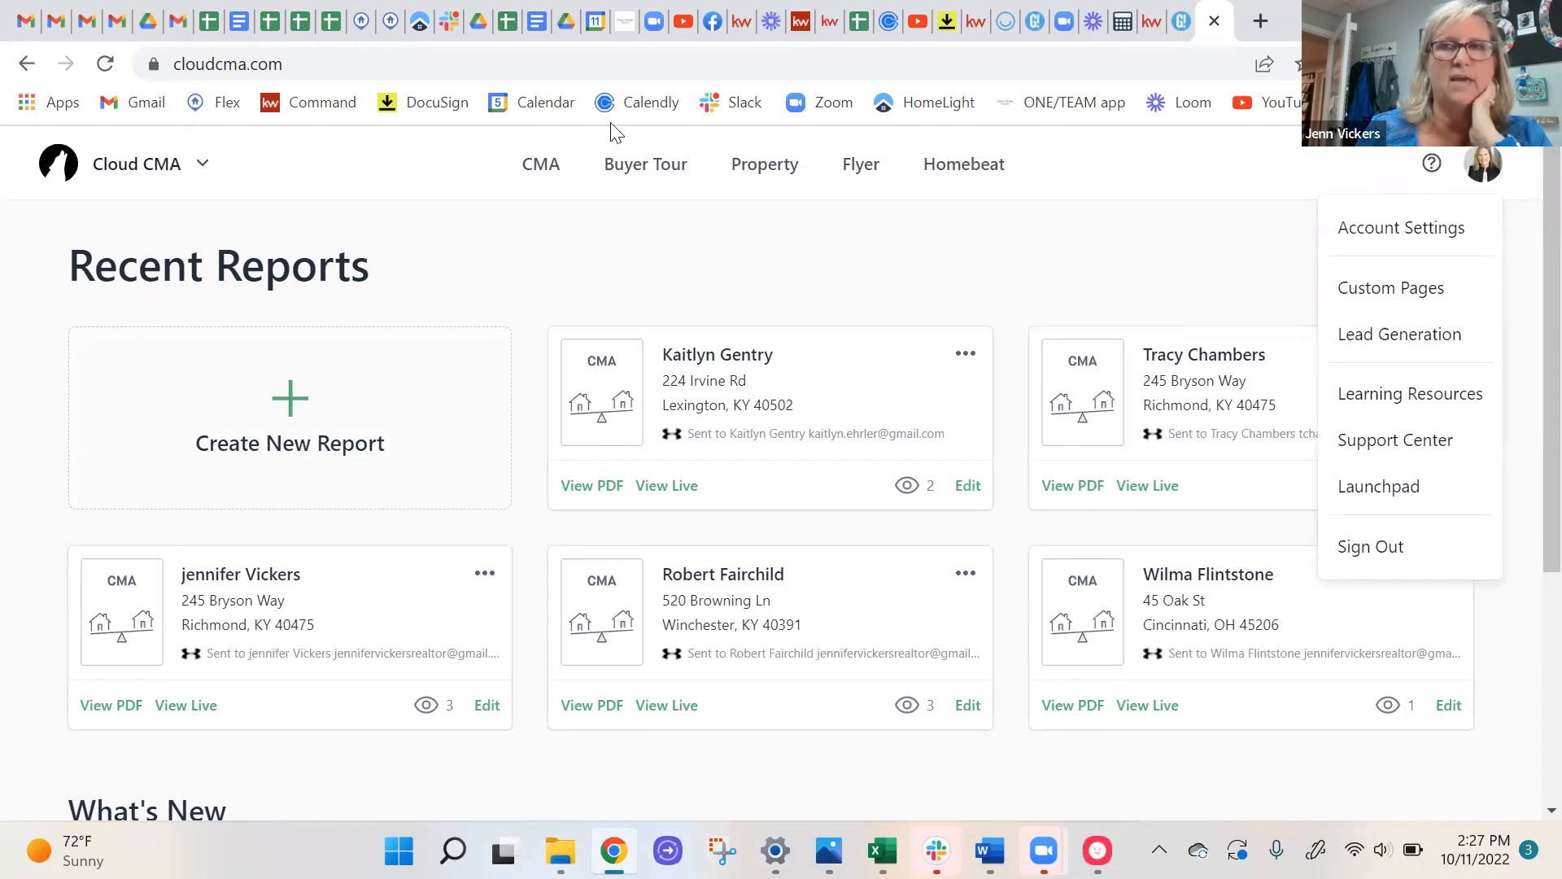
pyautogui.click(1381, 337)
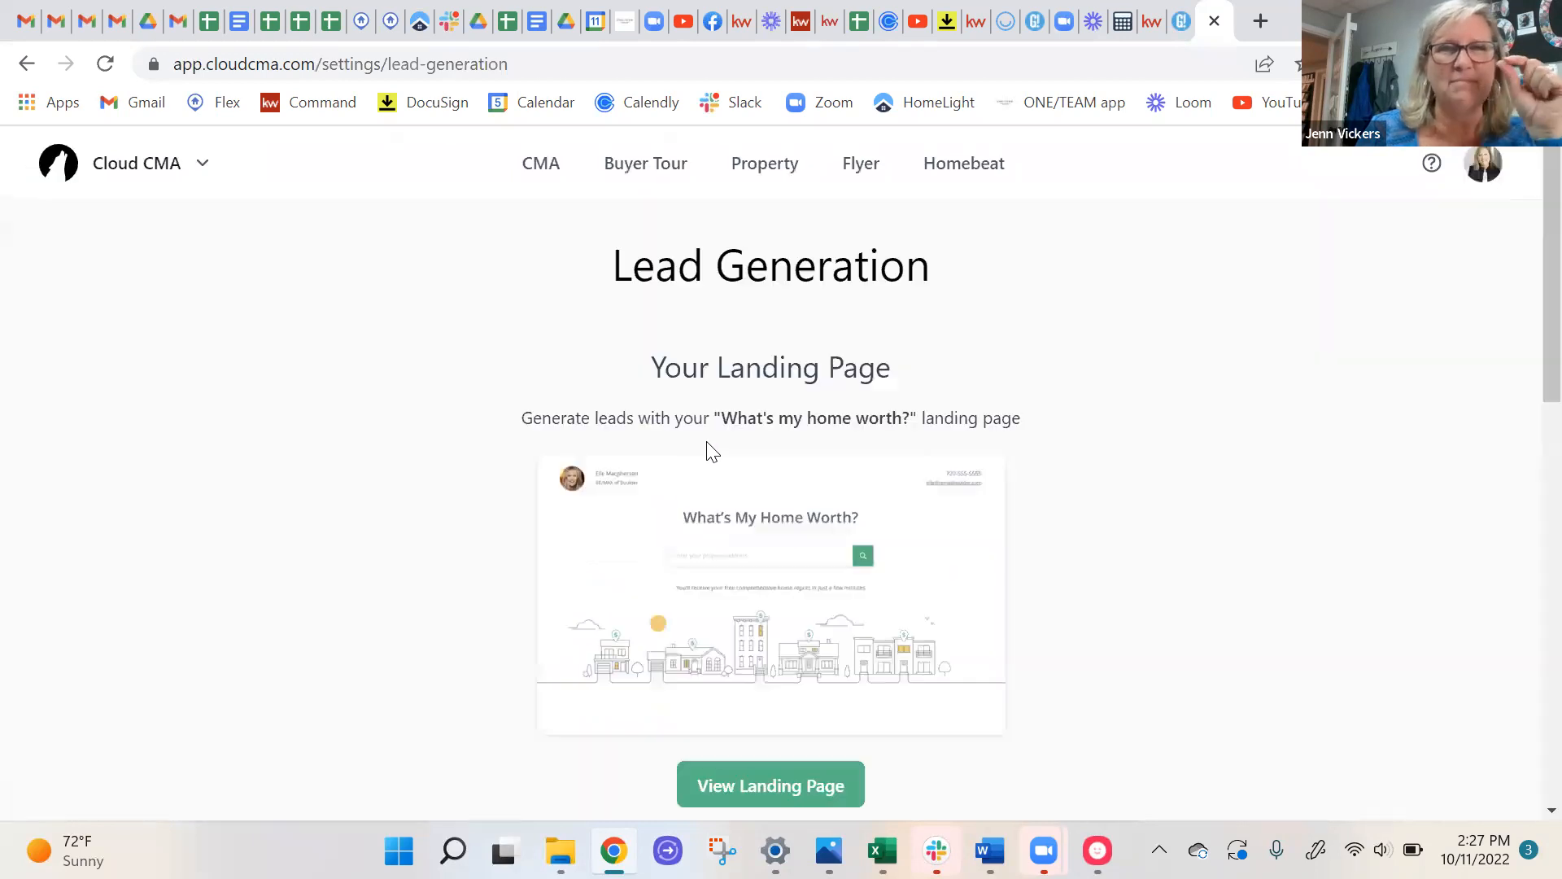
pyautogui.scroll(-2, 1082, 498)
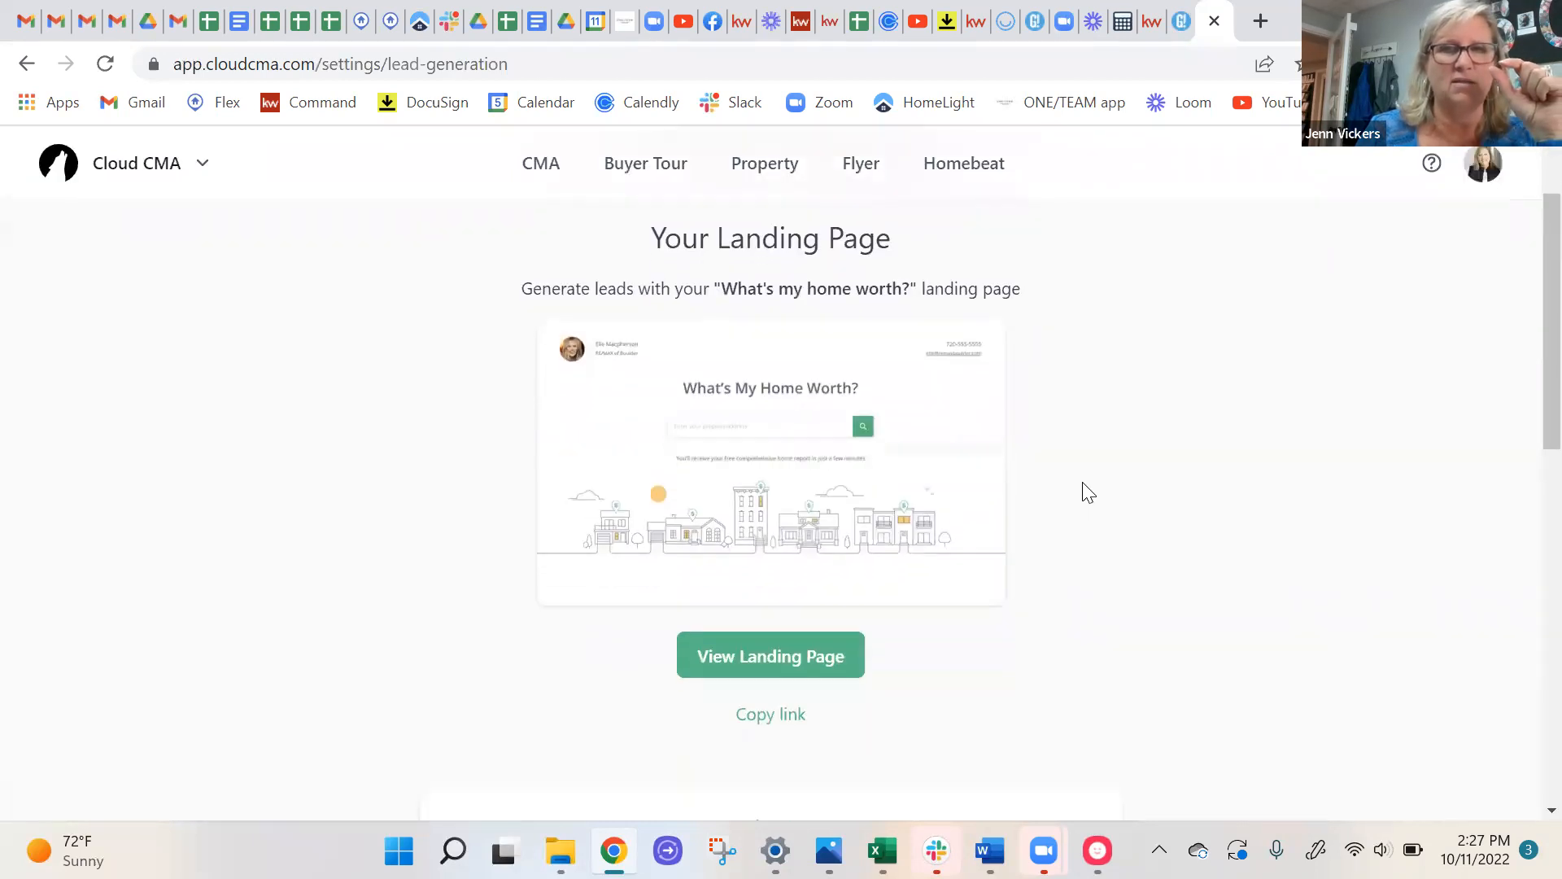
pyautogui.scroll(-1, 1085, 492)
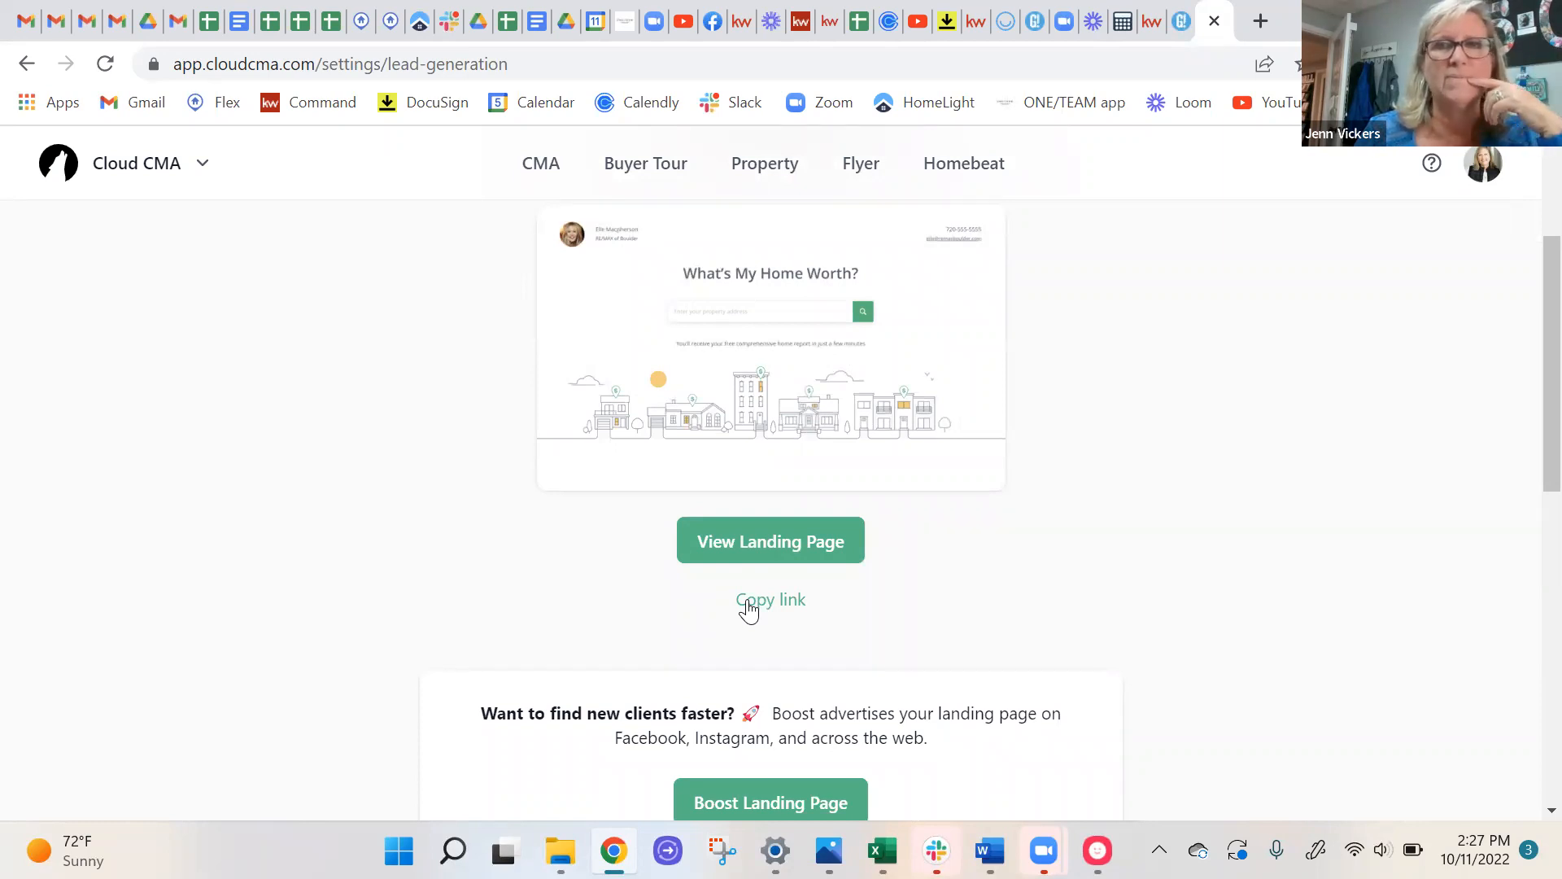
pyautogui.scroll(3, 1308, 492)
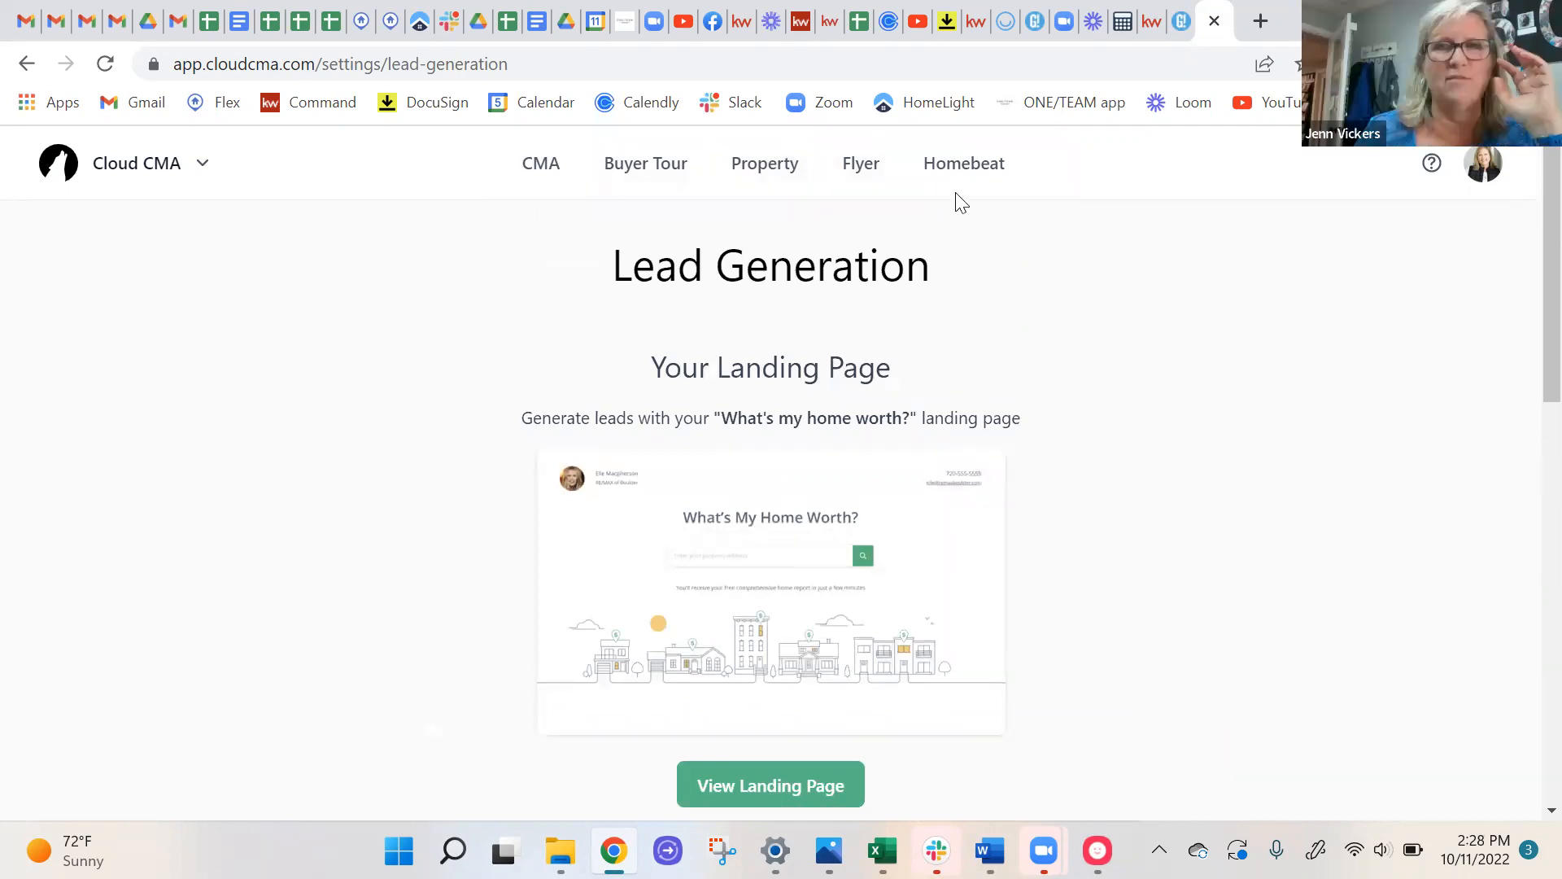
# Return to the live agent site and open its Digital Magazine page.
pyautogui.click(1152, 22)
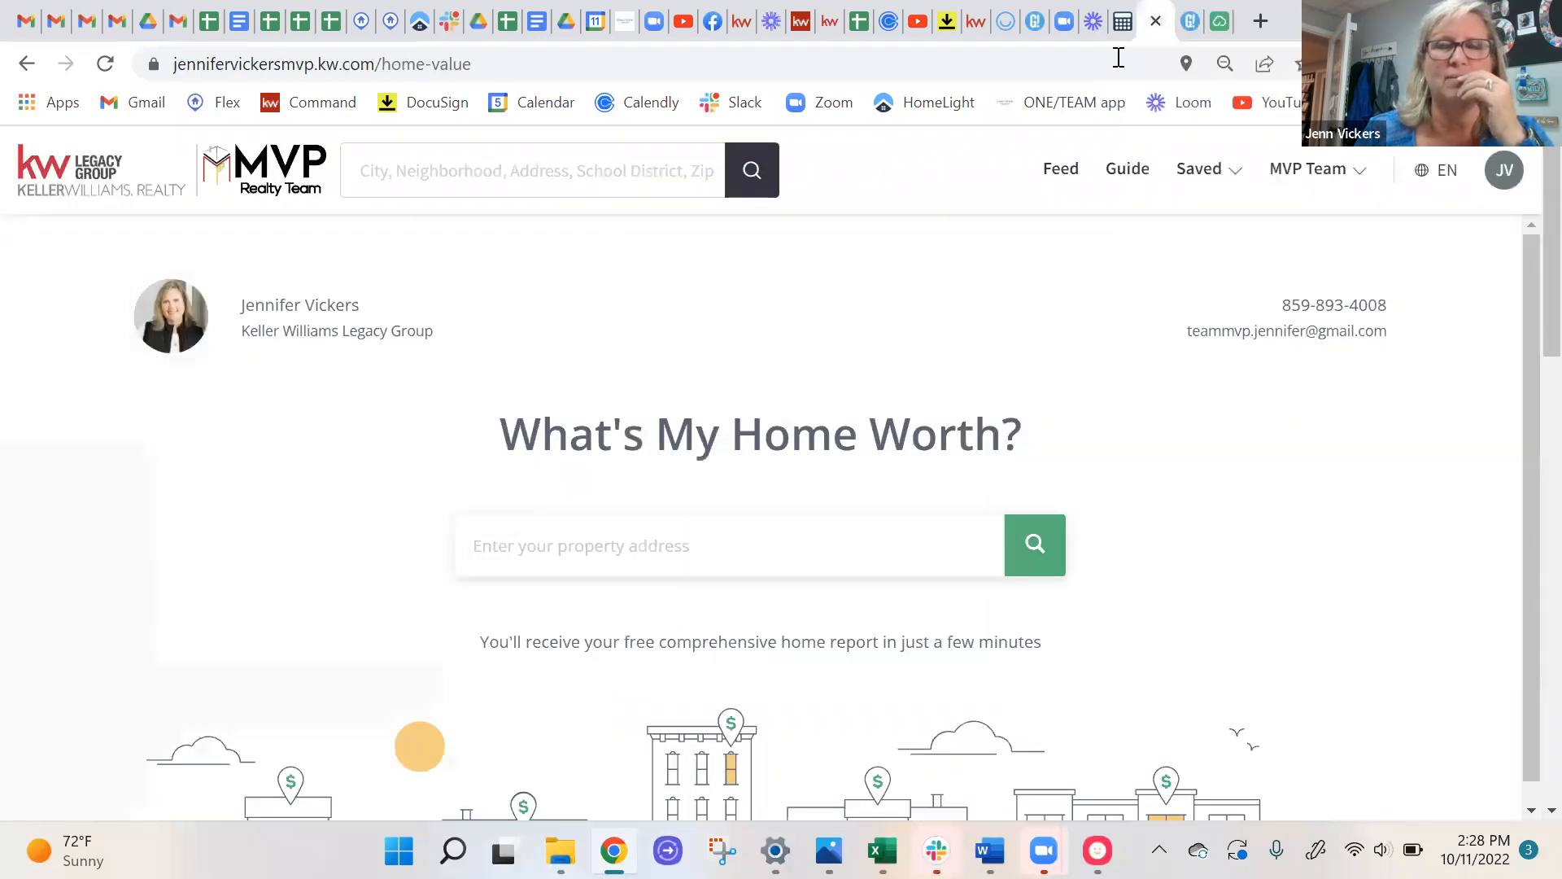
pyautogui.click(1308, 168)
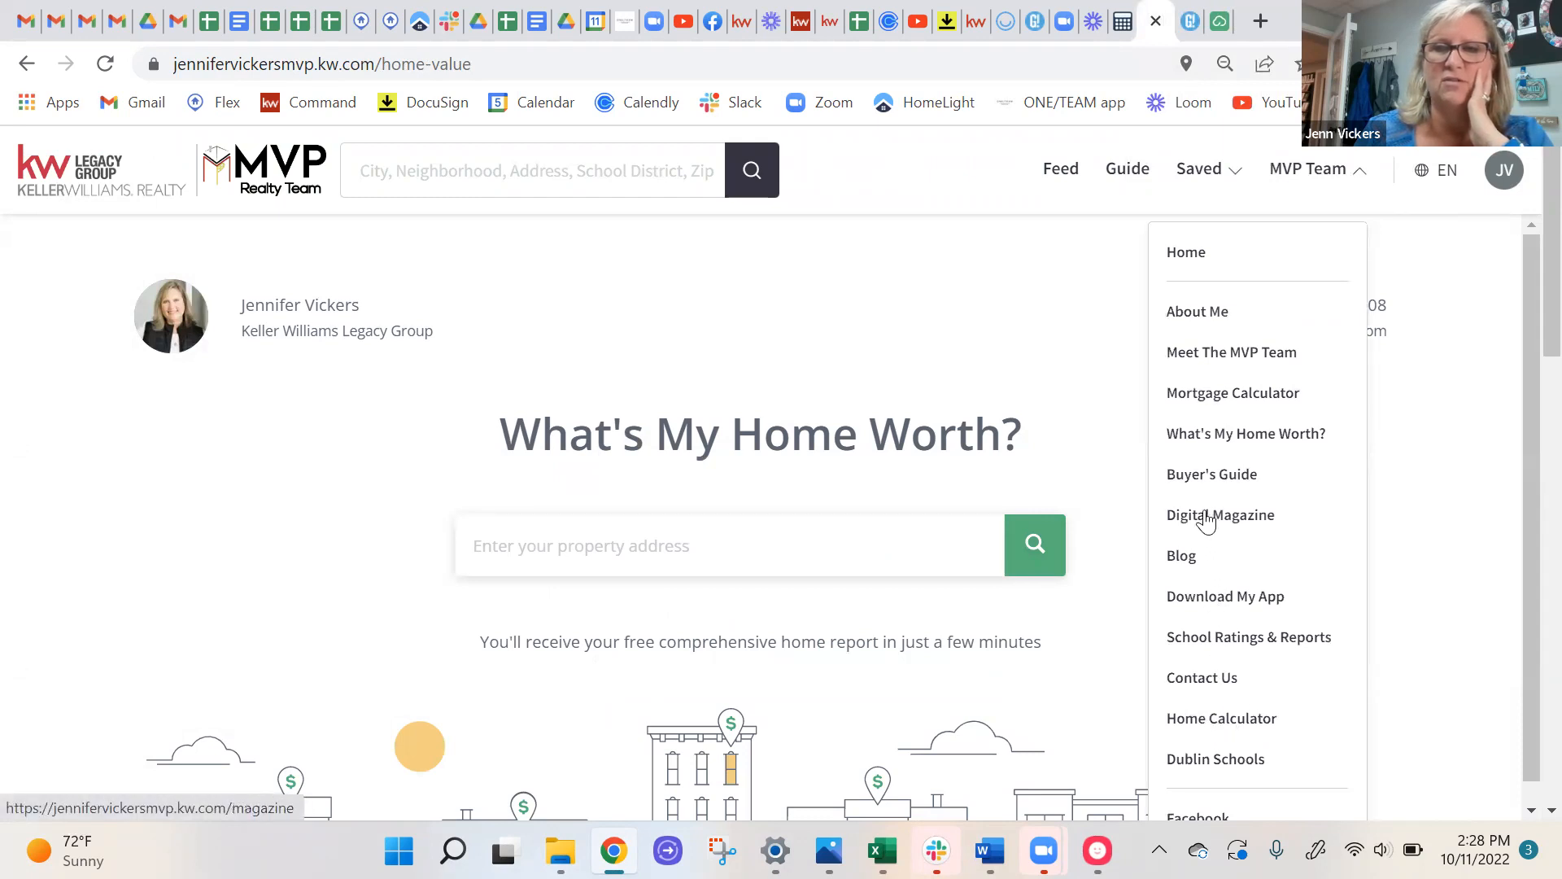
pyautogui.click(1182, 525)
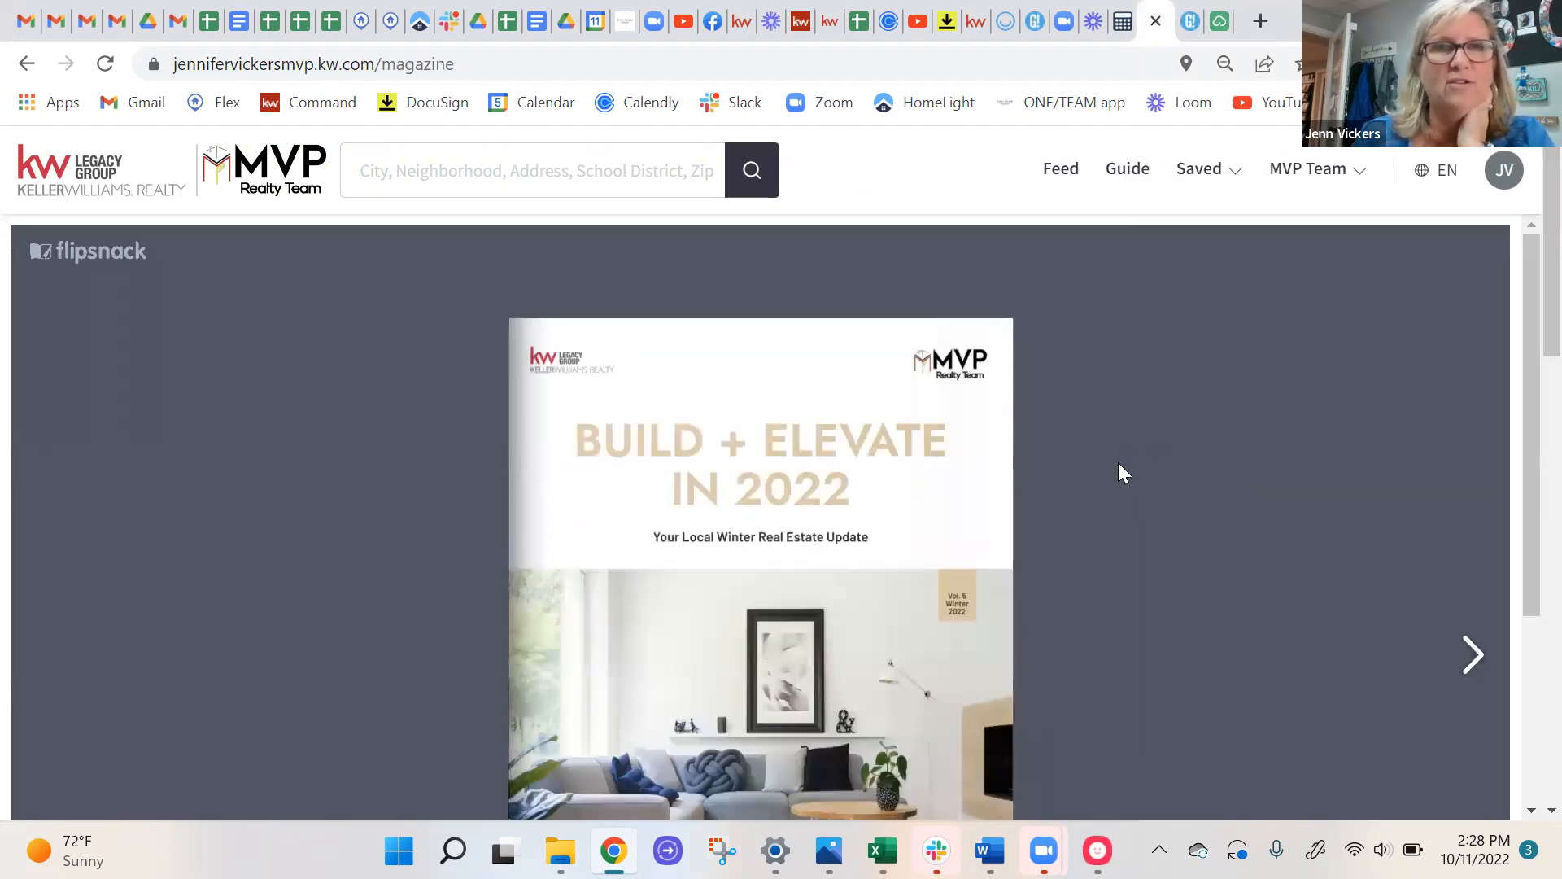
# Page forward through the embedded Flipsnack magazine to examine its articles, success stories and listings.
pyautogui.scroll(-2, 1123, 470)
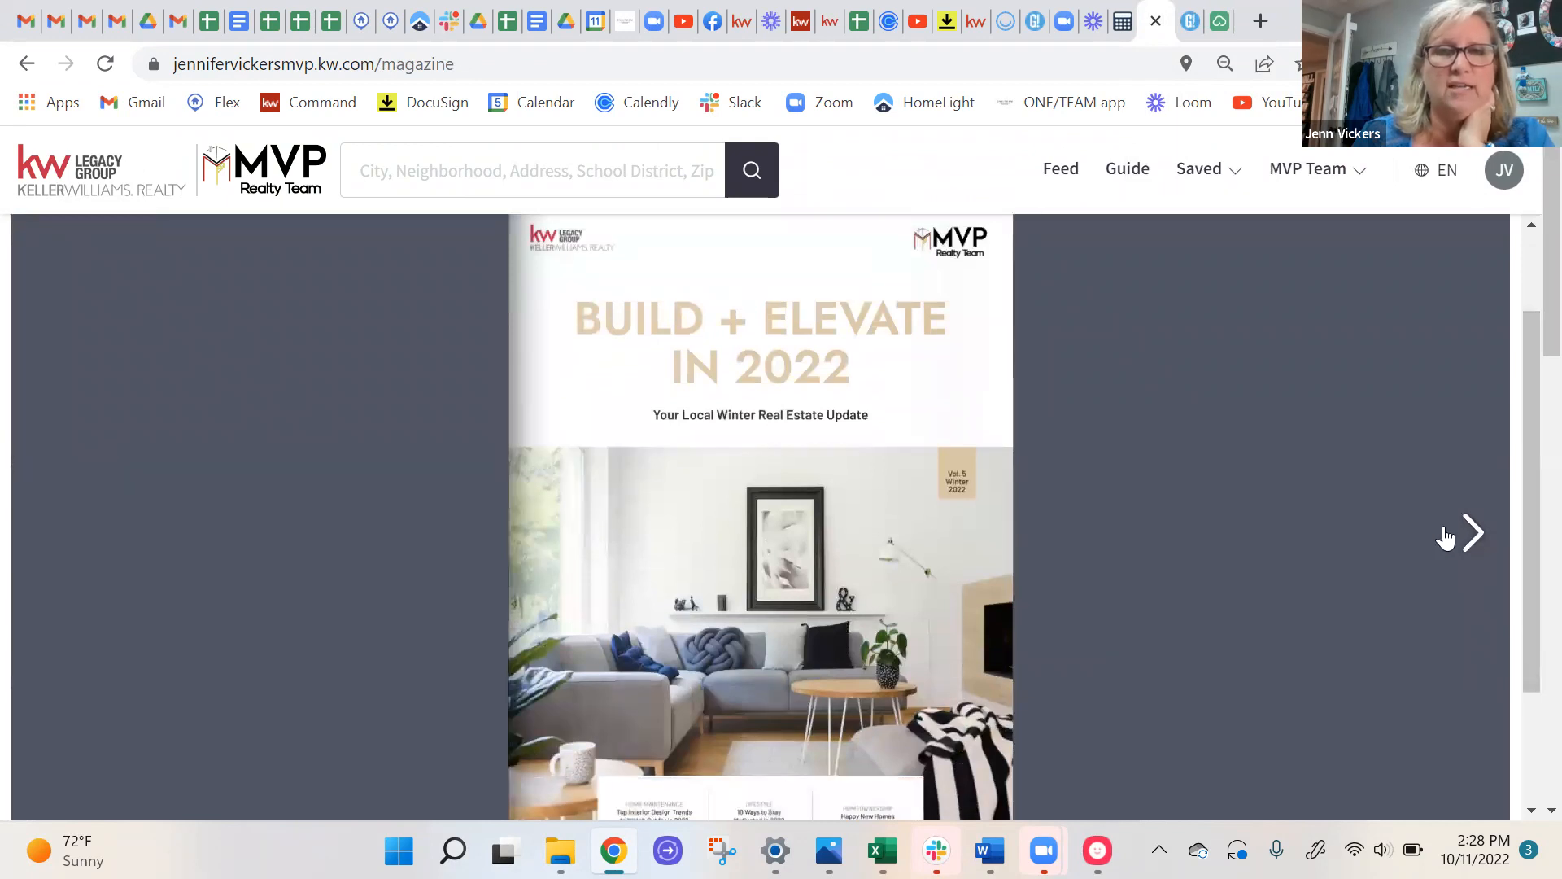
pyautogui.click(1473, 533)
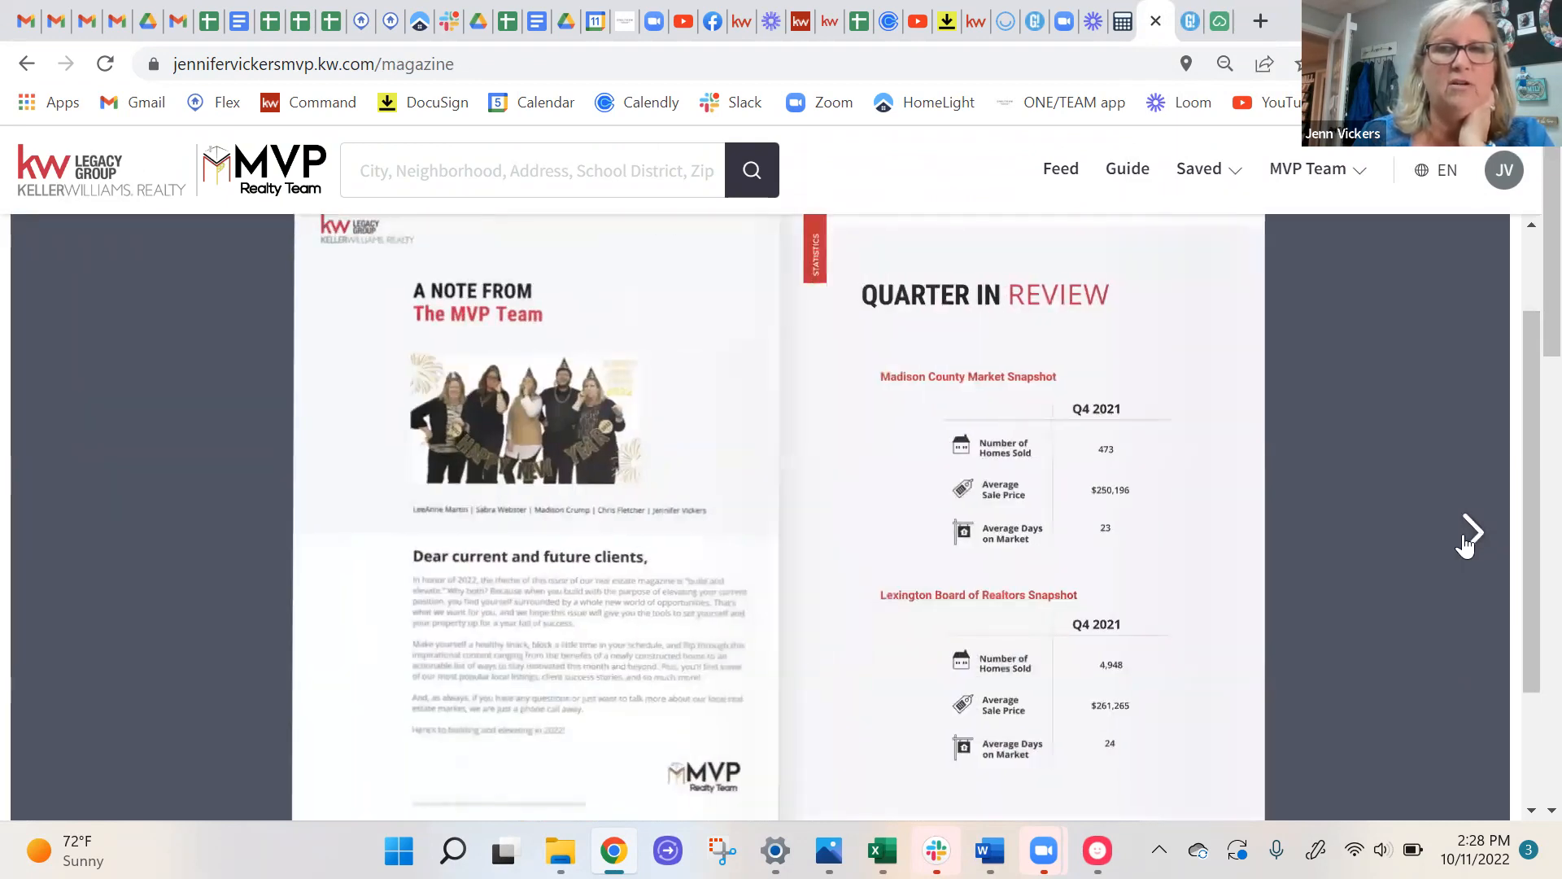
pyautogui.click(1470, 538)
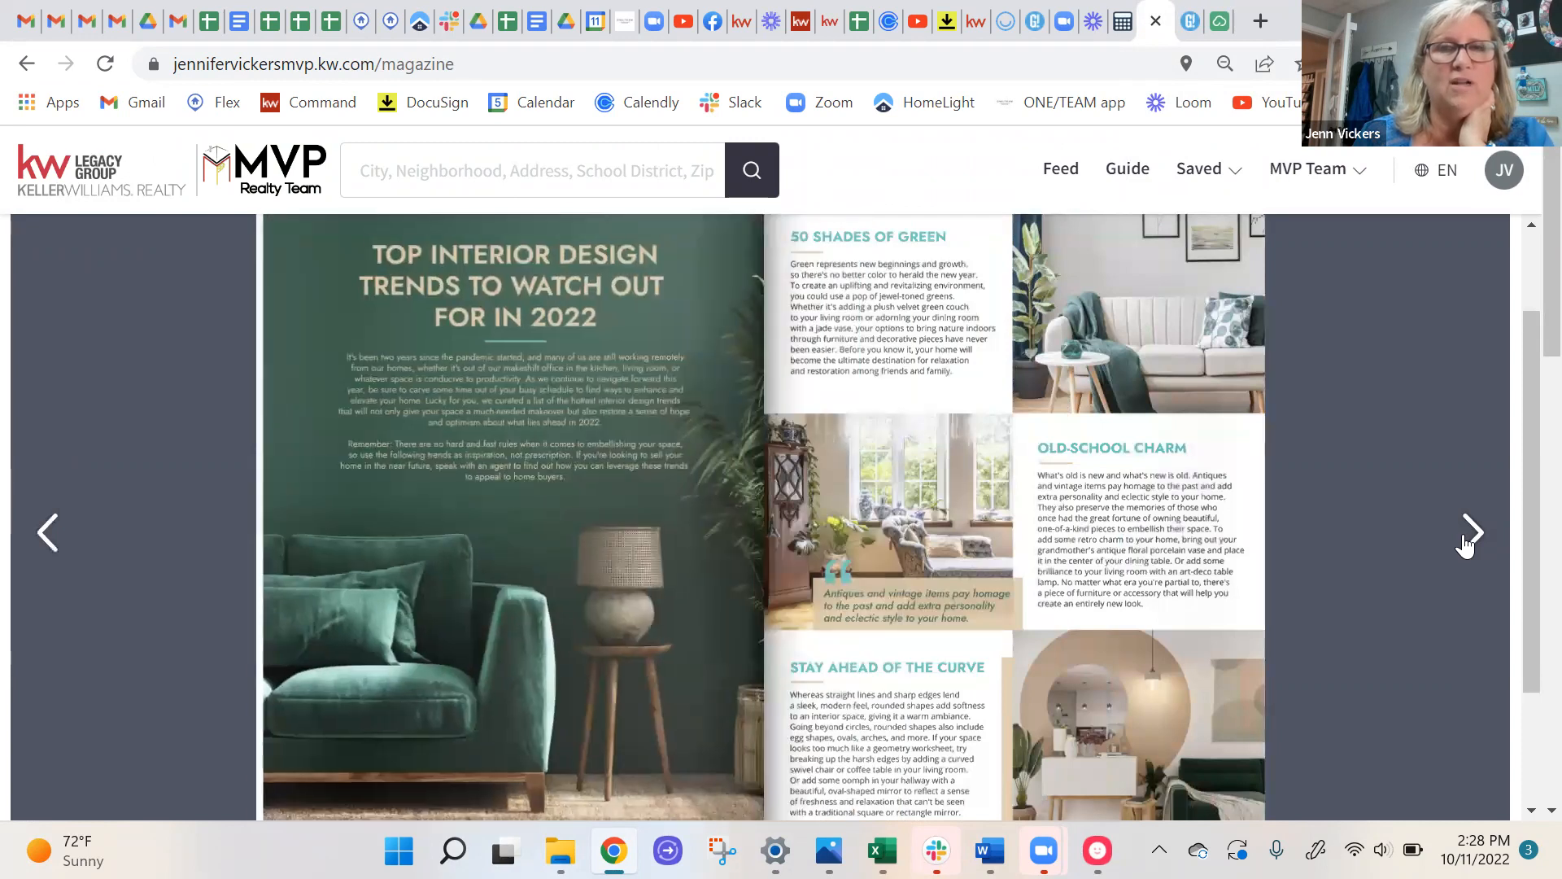
pyautogui.click(1469, 537)
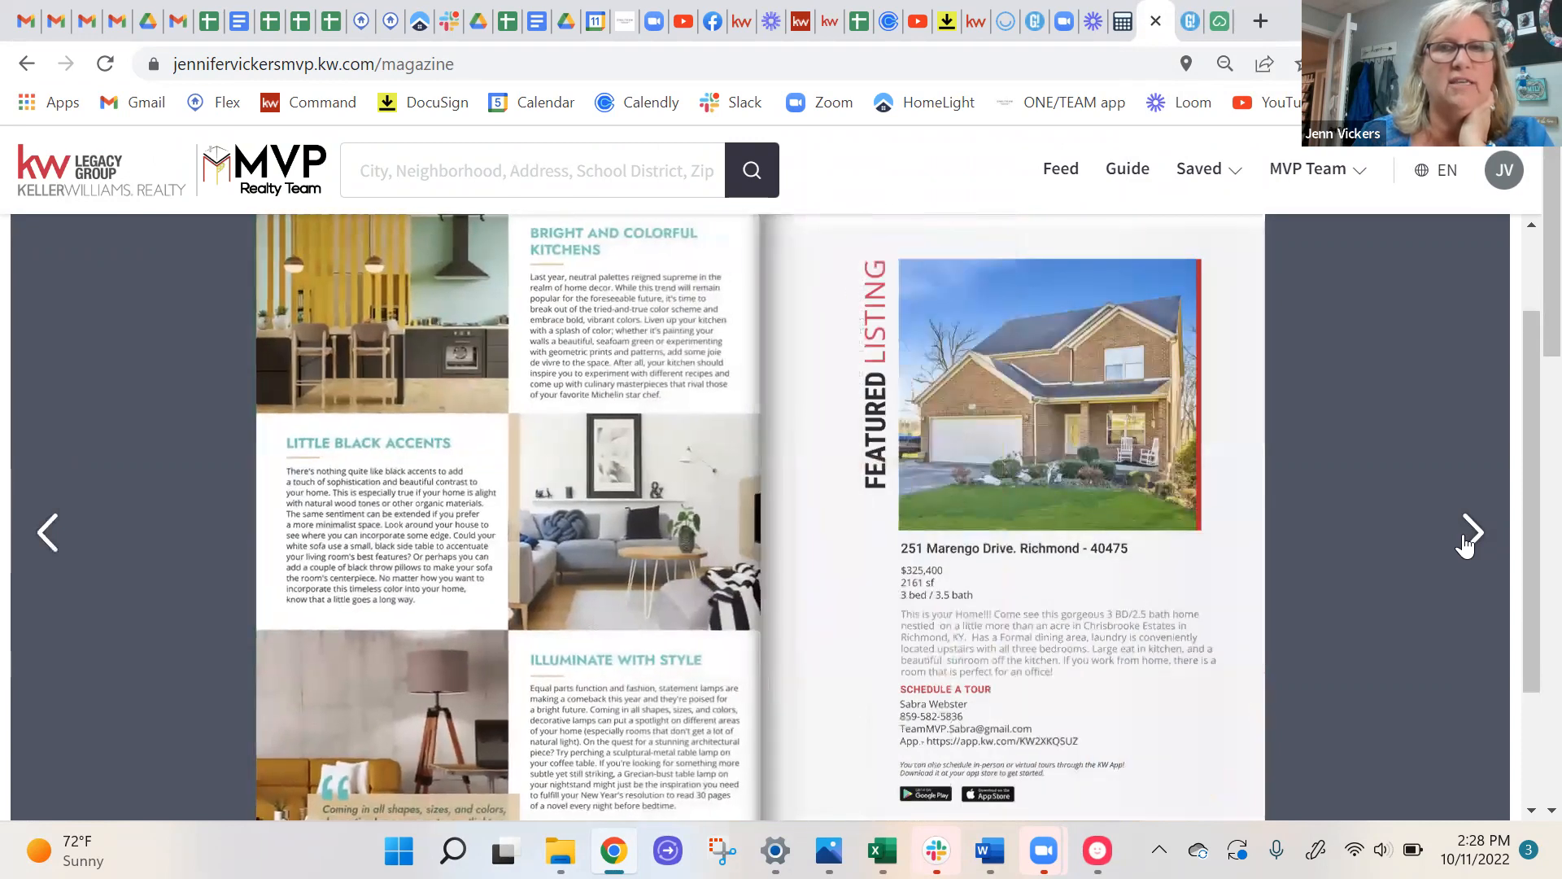
pyautogui.click(1468, 539)
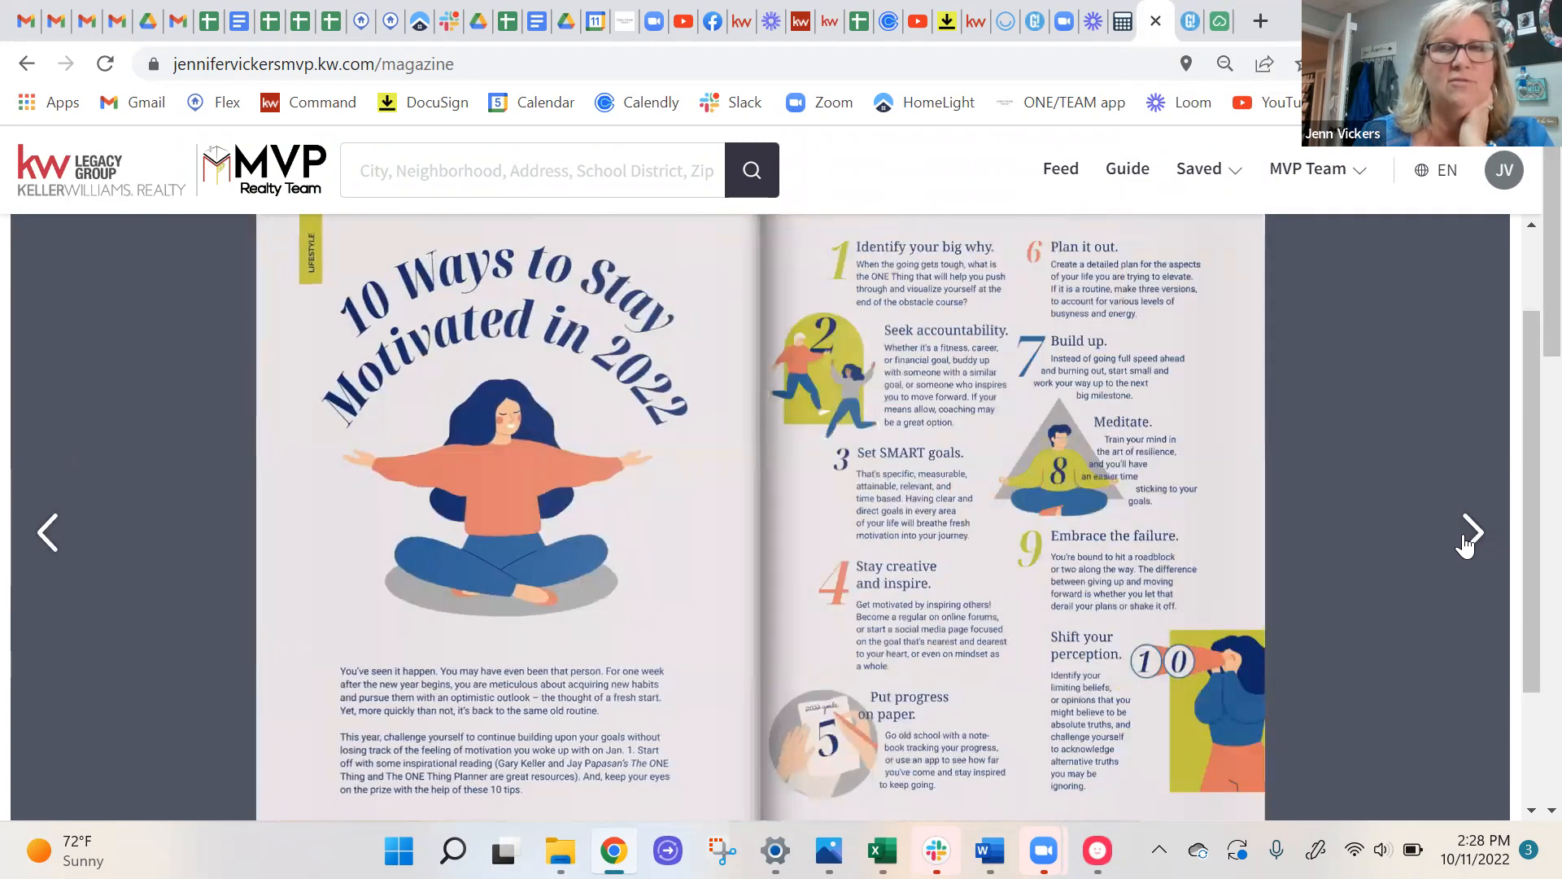
pyautogui.click(1467, 538)
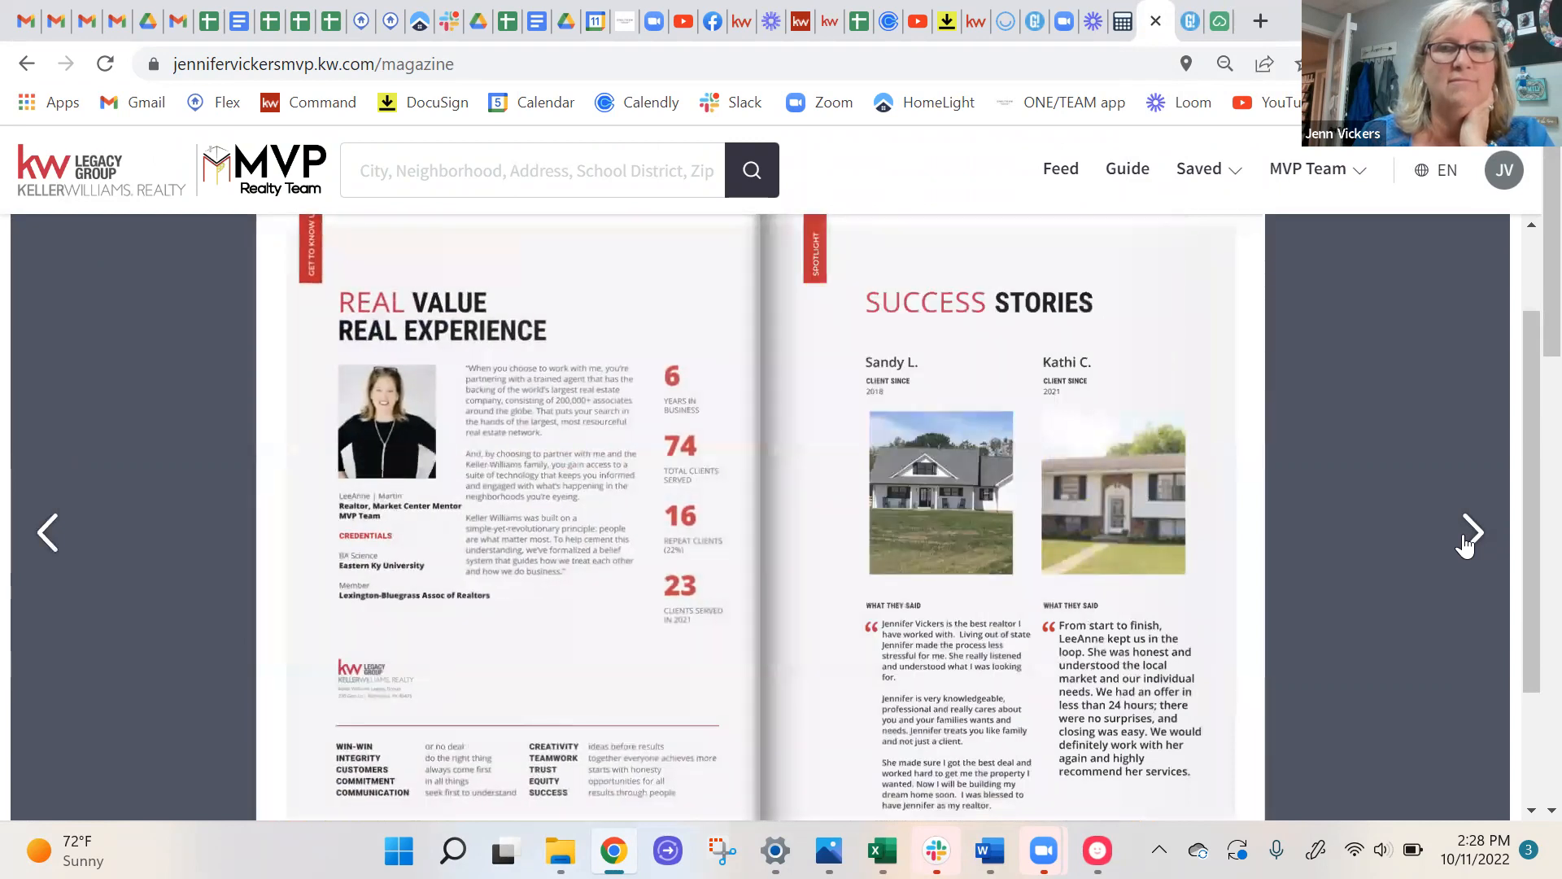
pyautogui.click(1467, 539)
pyautogui.click(1467, 539)
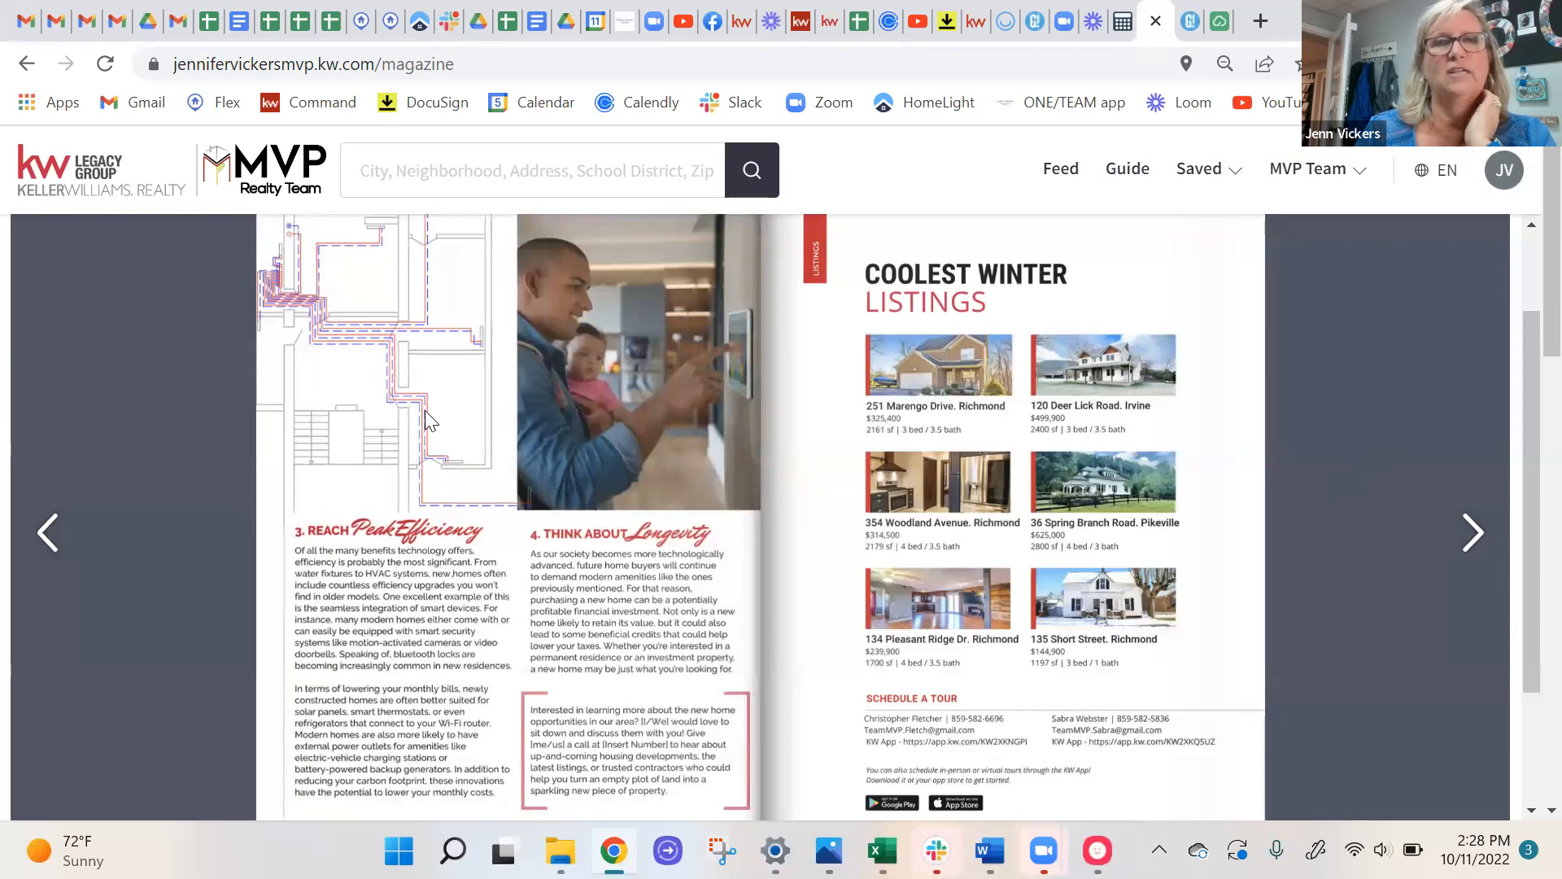
# Page backward through the embedded digital magazine to its front cover, examining the home-buying and interior design articles and market statistics.
pyautogui.click(51, 543)
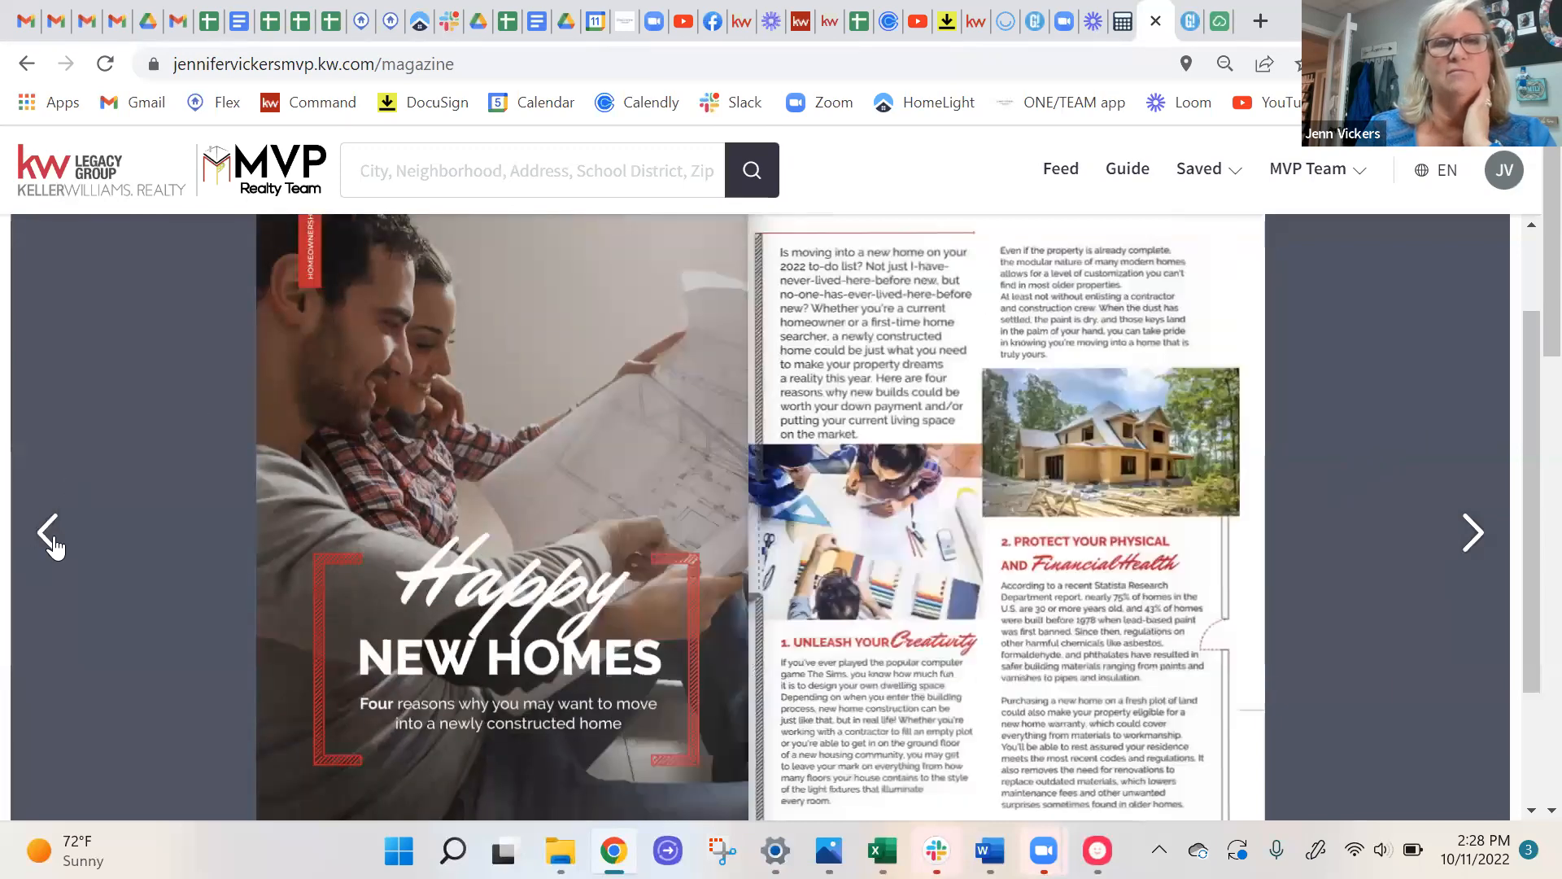
pyautogui.click(51, 544)
pyautogui.click(51, 544)
pyautogui.click(51, 544)
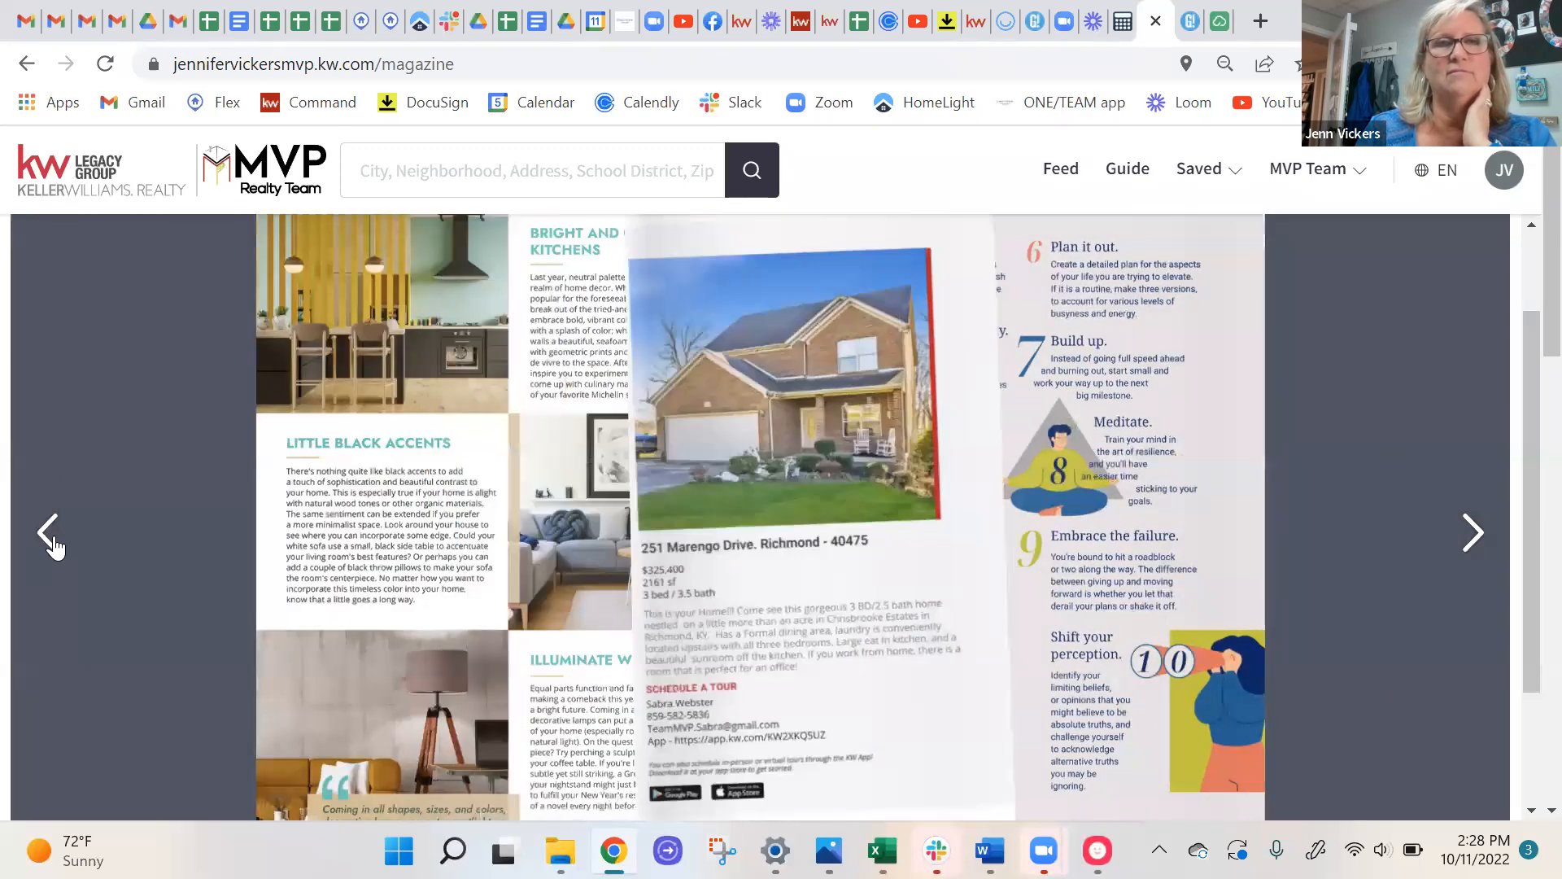
pyautogui.click(1324, 181)
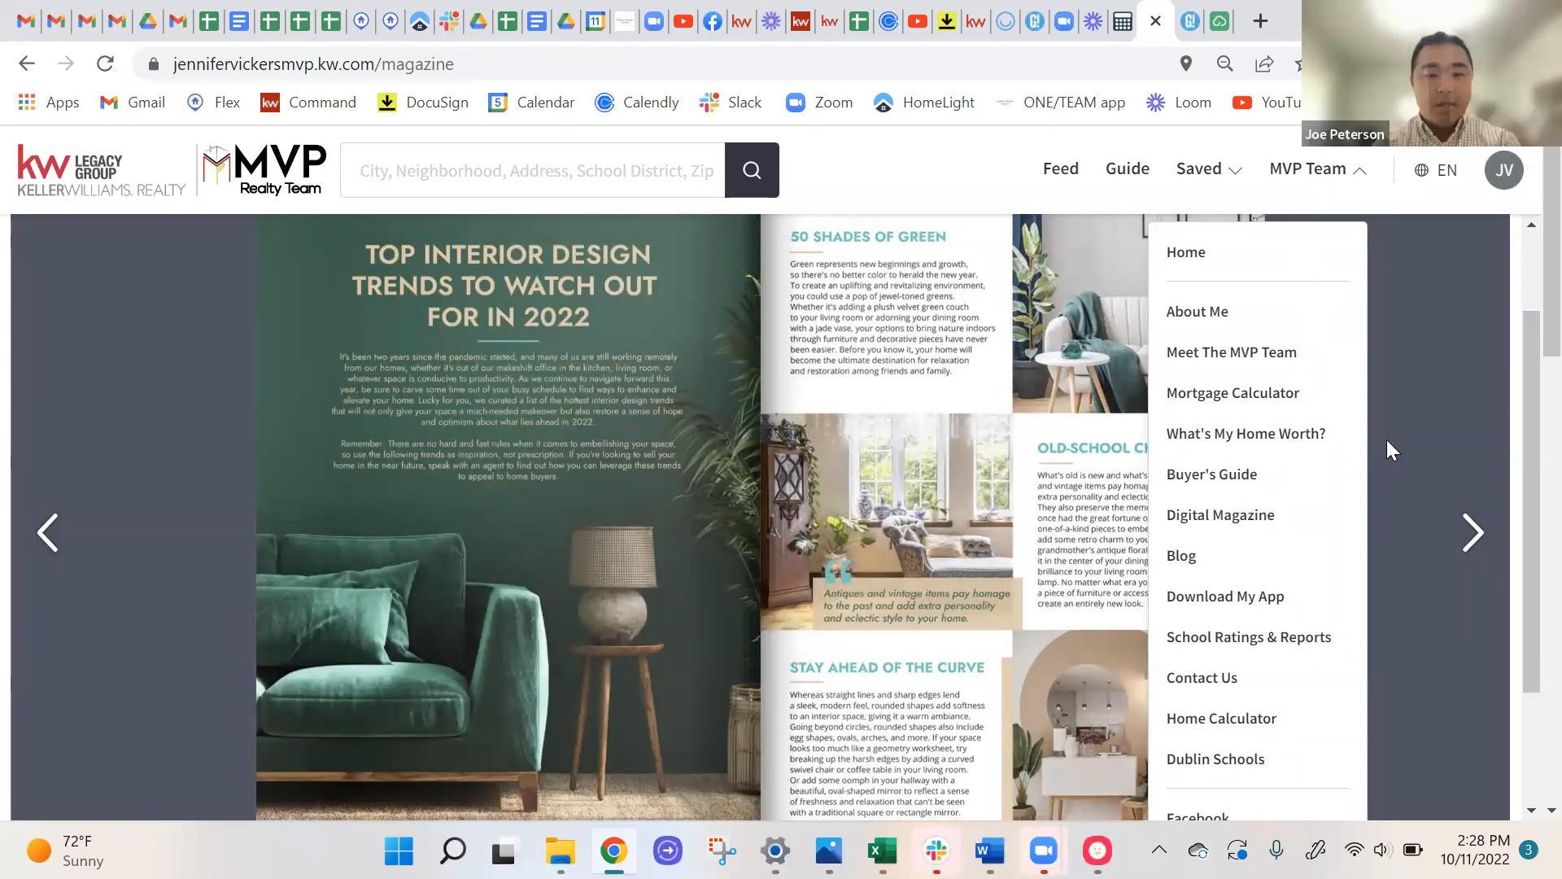
pyautogui.click(47, 533)
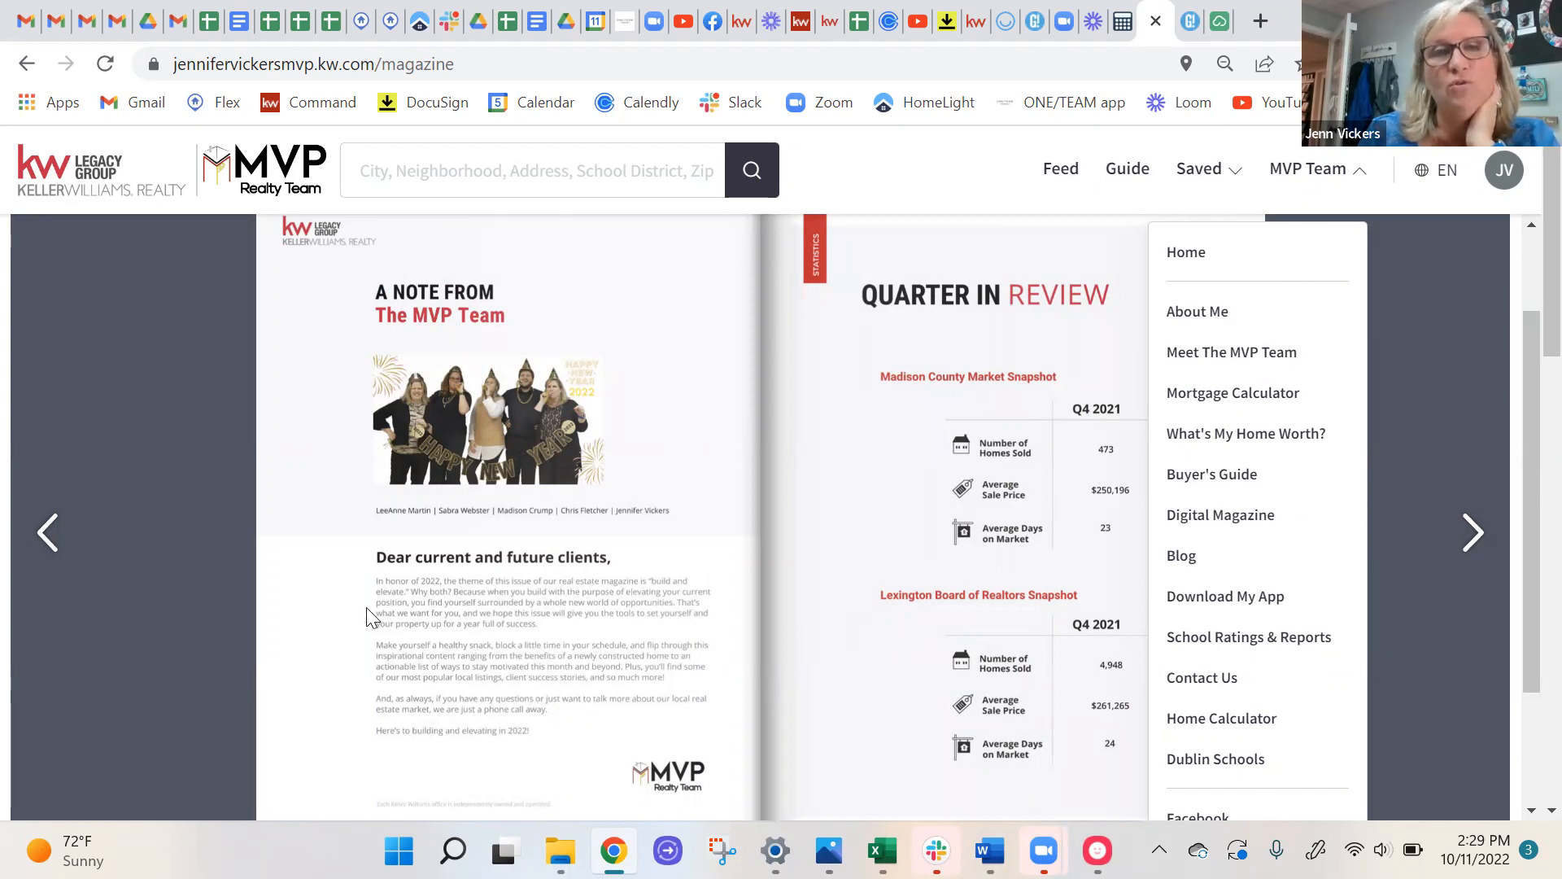
pyautogui.click(48, 533)
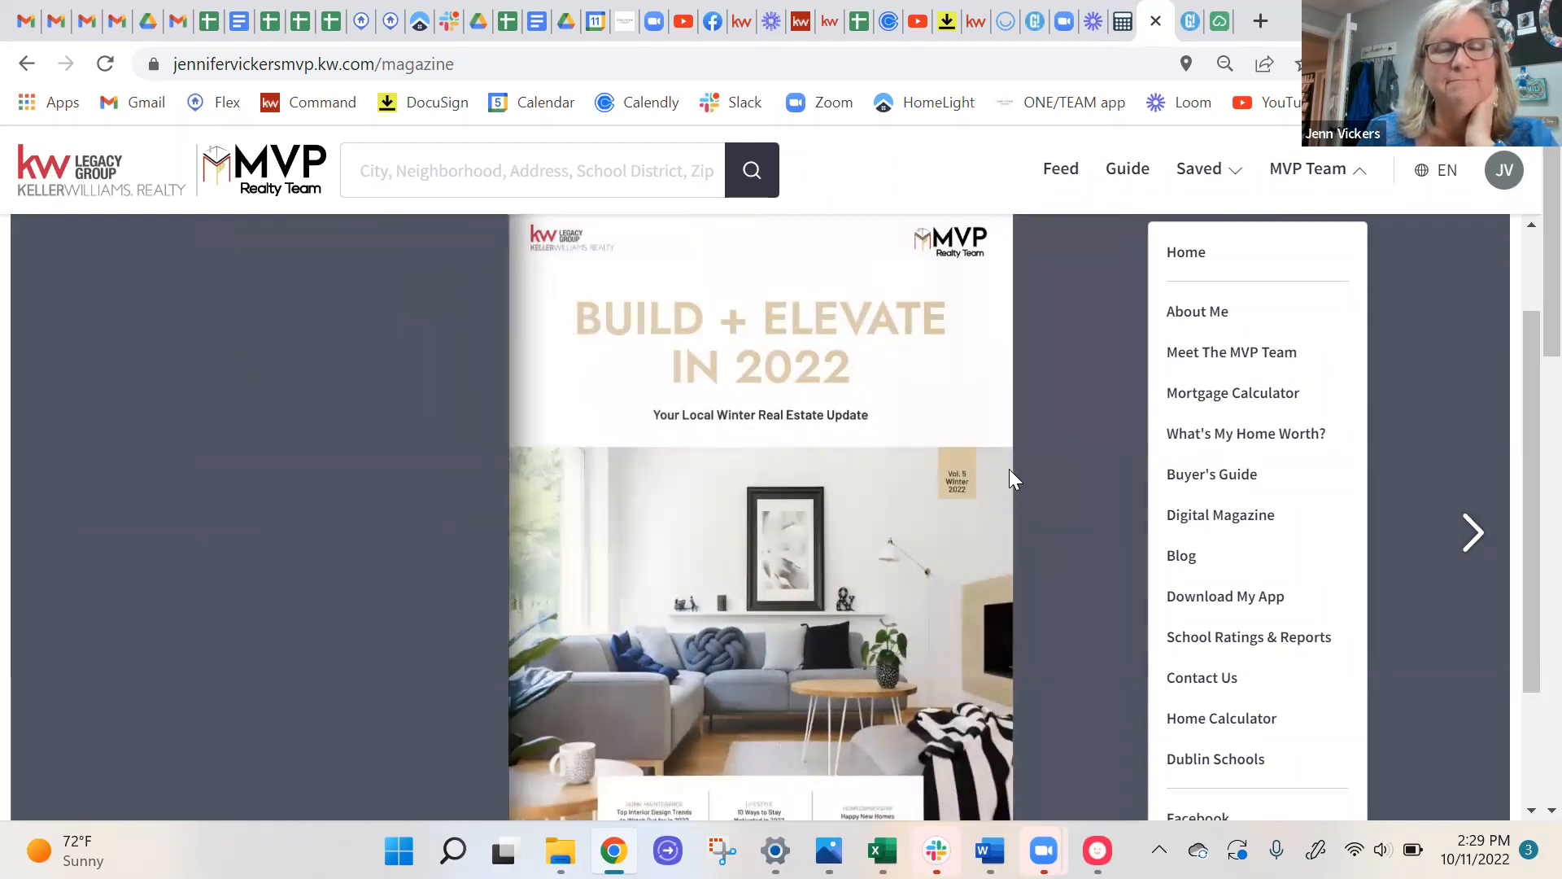
# Examine the Buyer's Guide flipbook from the cover to the closing costs and offer pages, and return to the site's home page.
pyautogui.click(1316, 171)
pyautogui.click(1315, 171)
pyautogui.click(1204, 481)
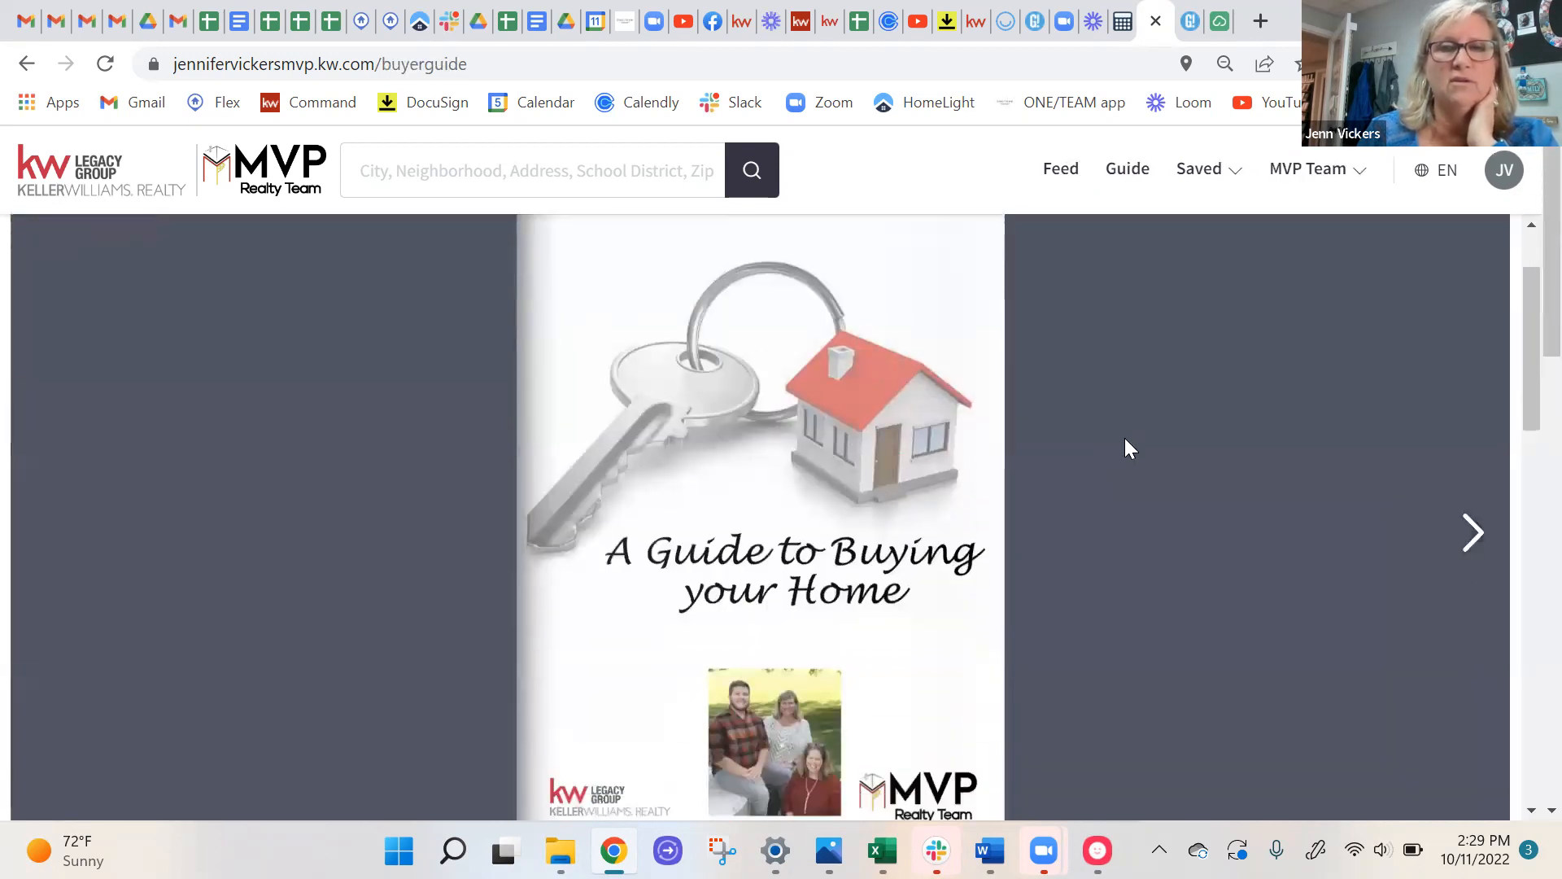
pyautogui.click(1473, 533)
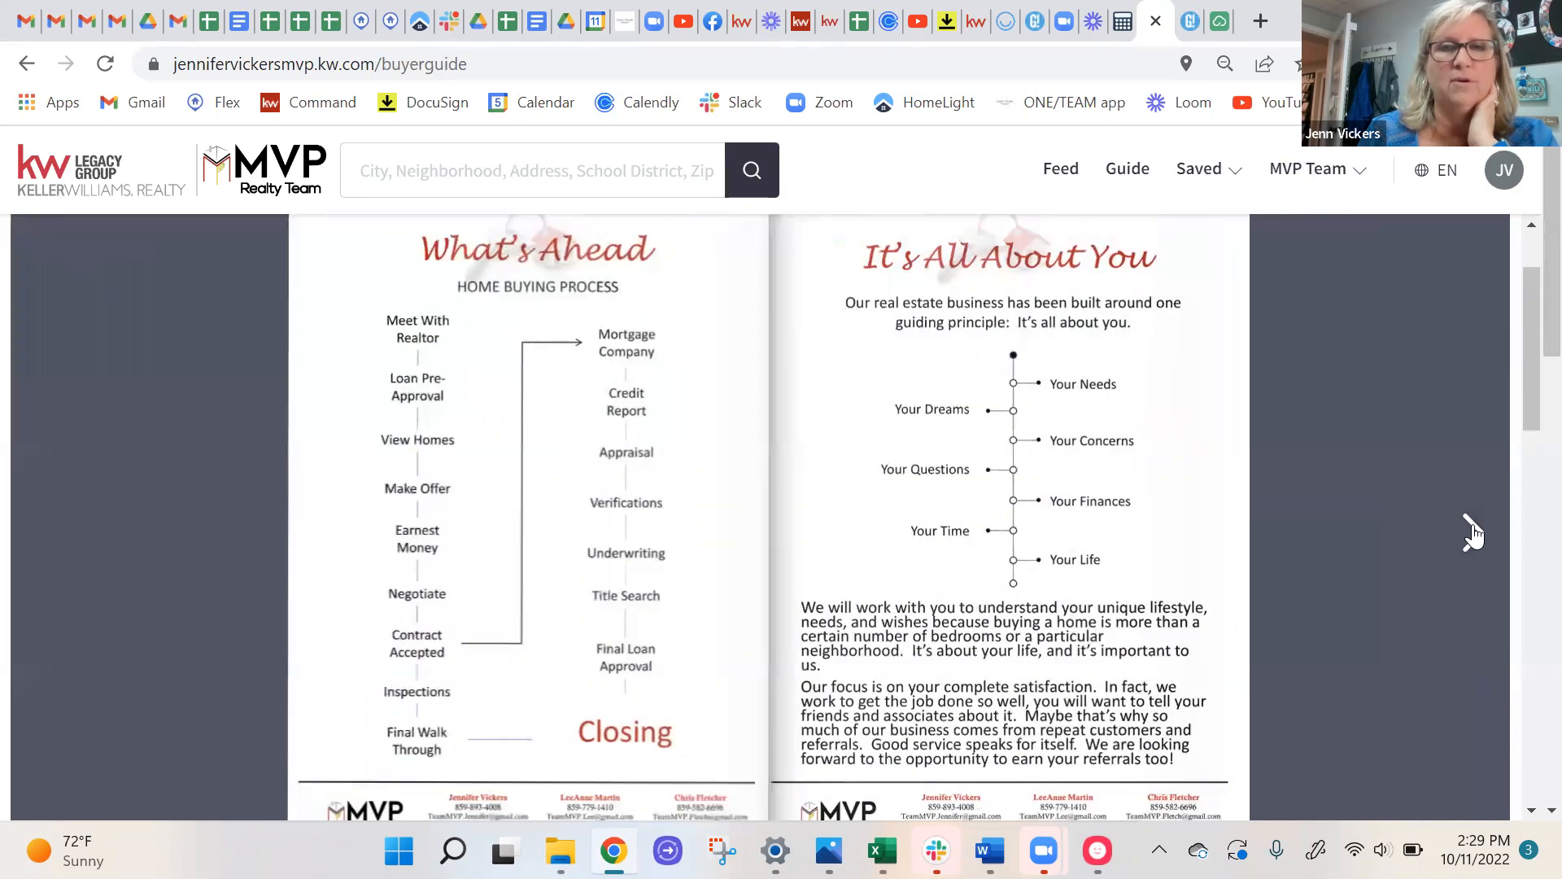
pyautogui.click(1473, 533)
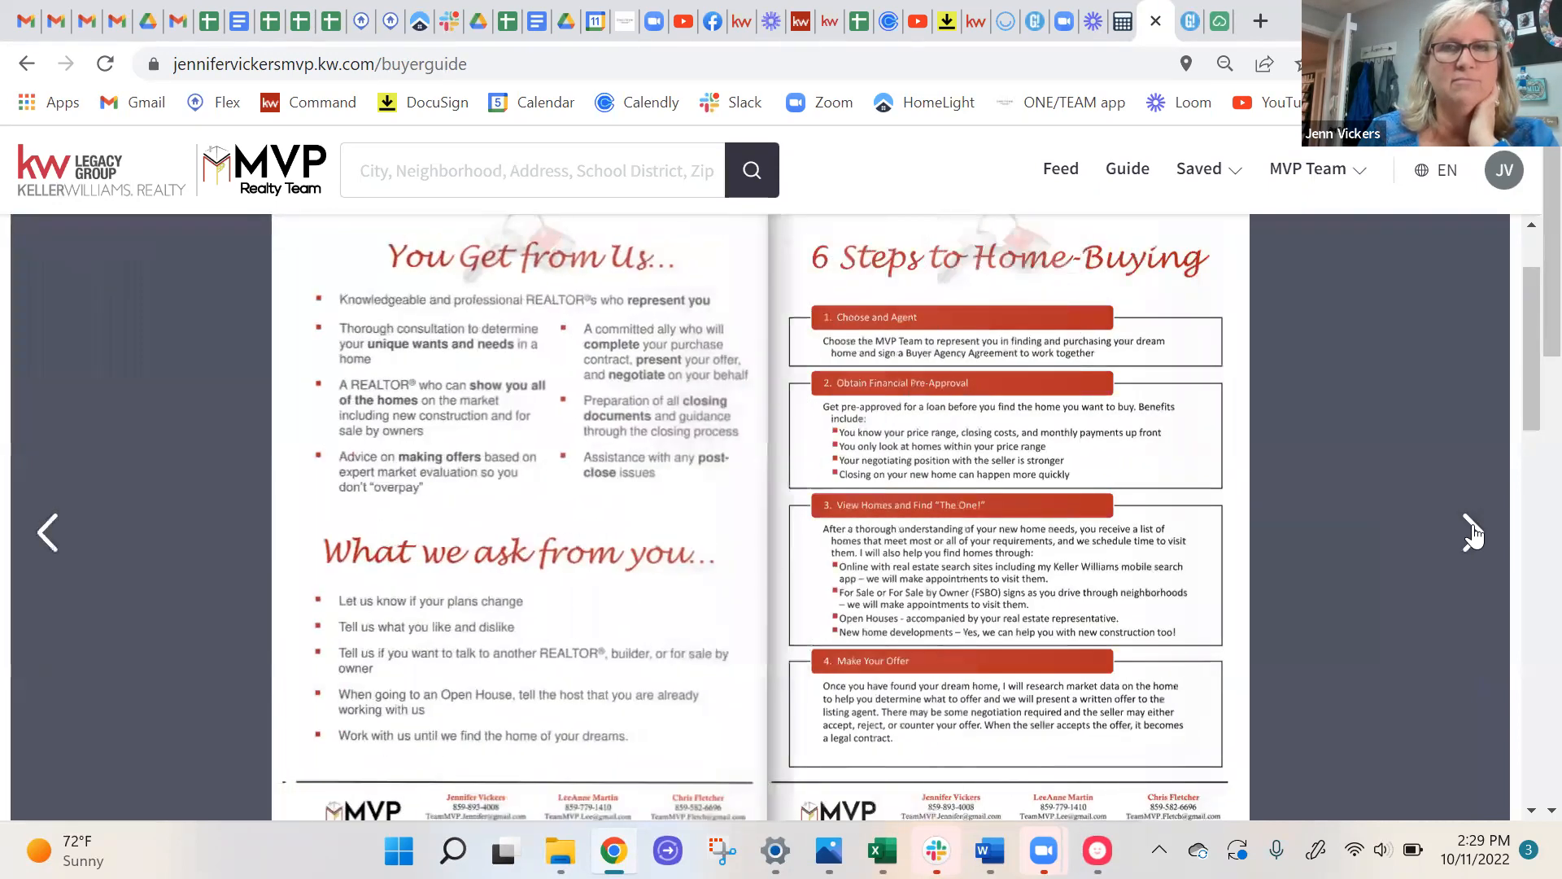
pyautogui.click(1473, 533)
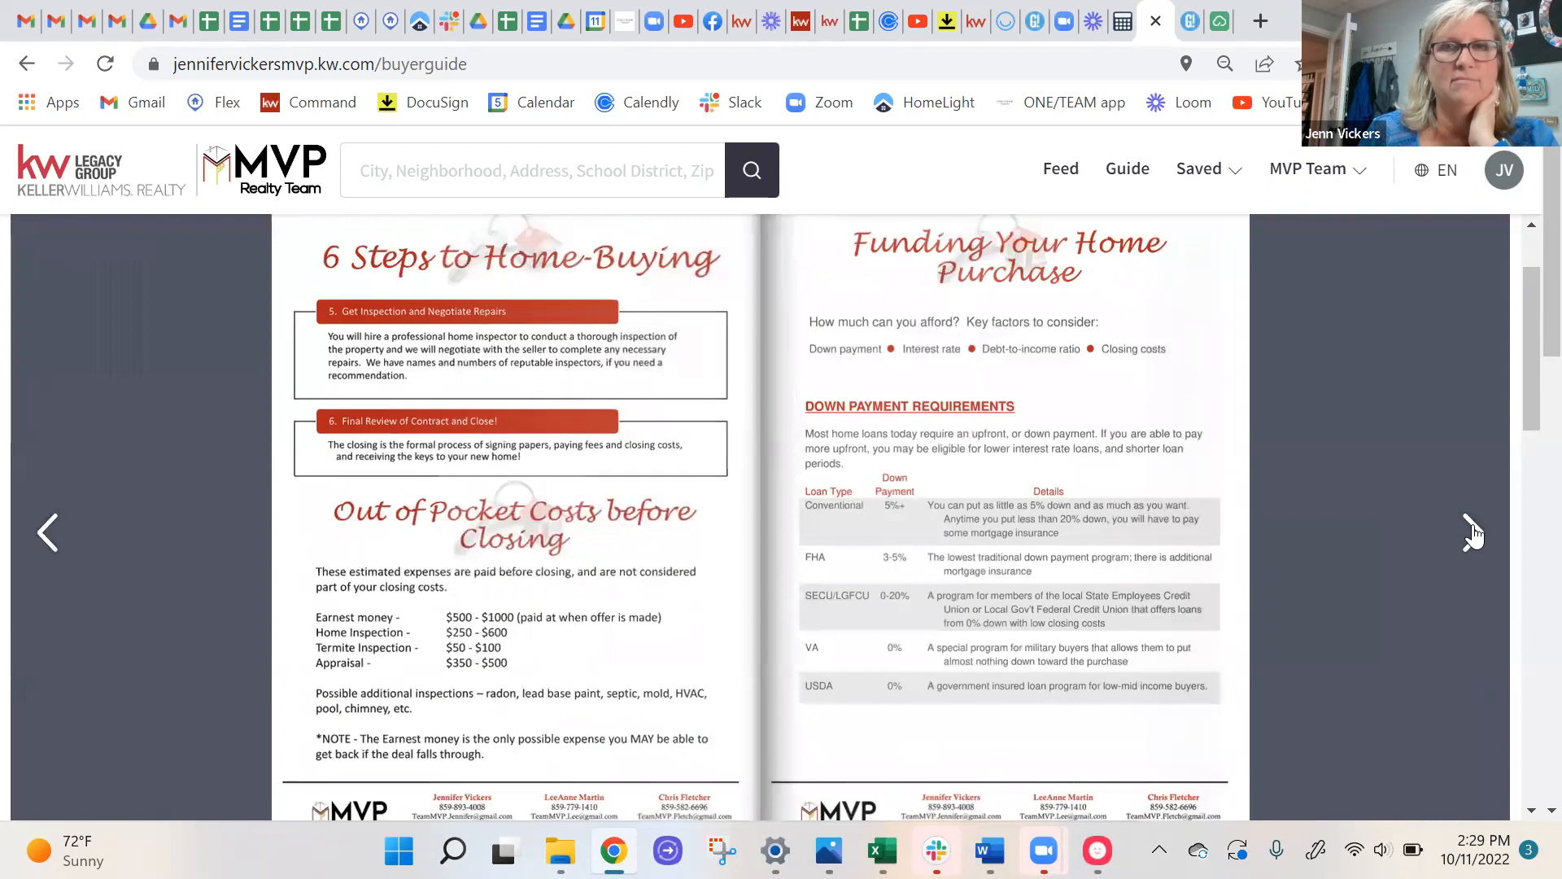
pyautogui.click(1473, 533)
pyautogui.click(303, 186)
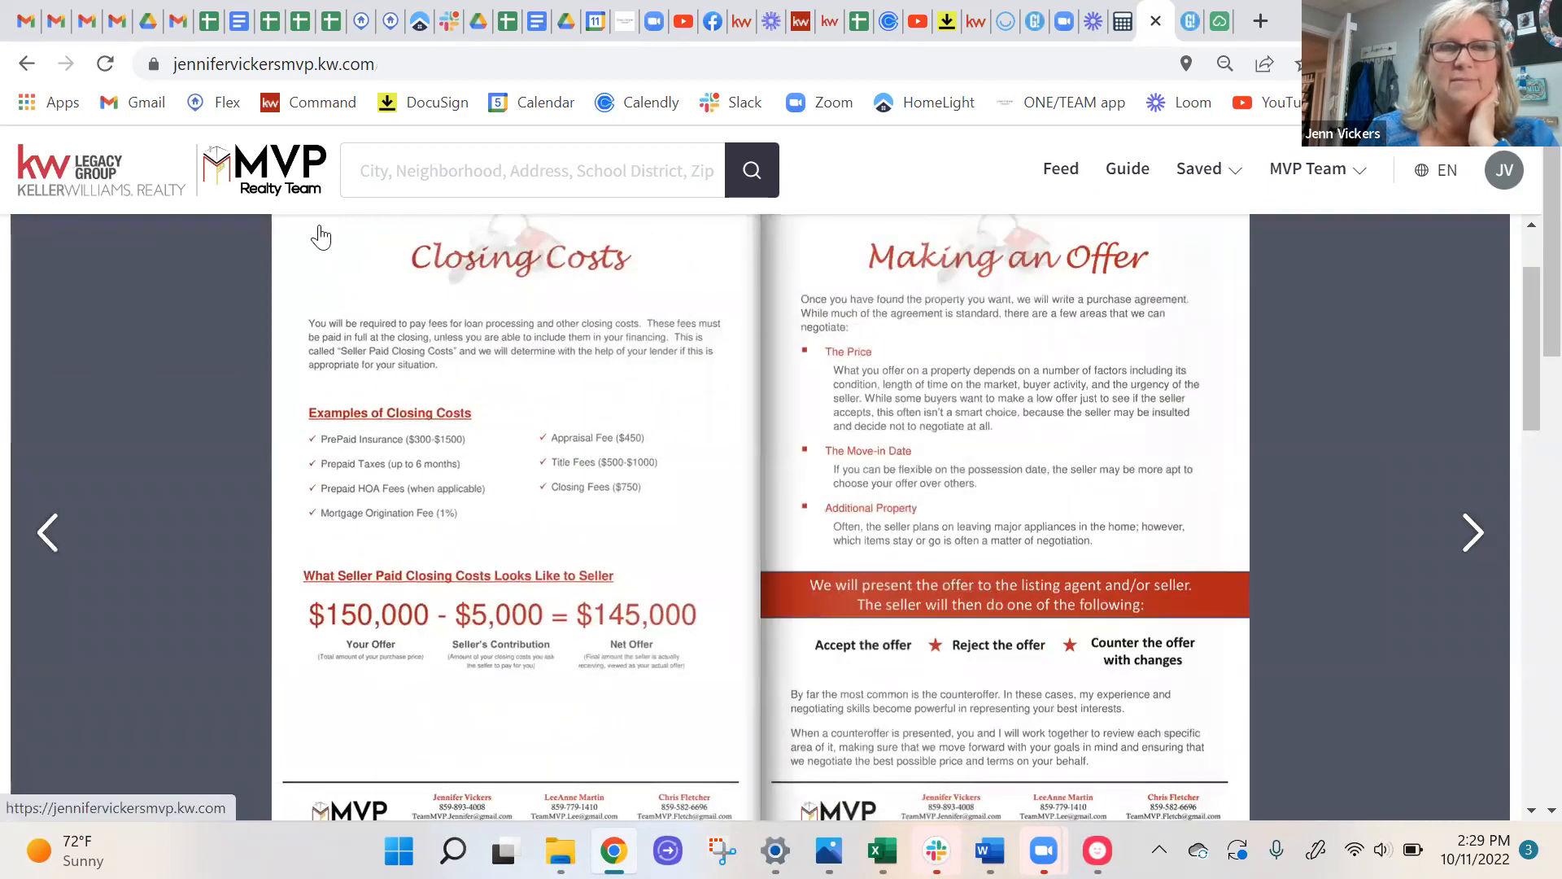